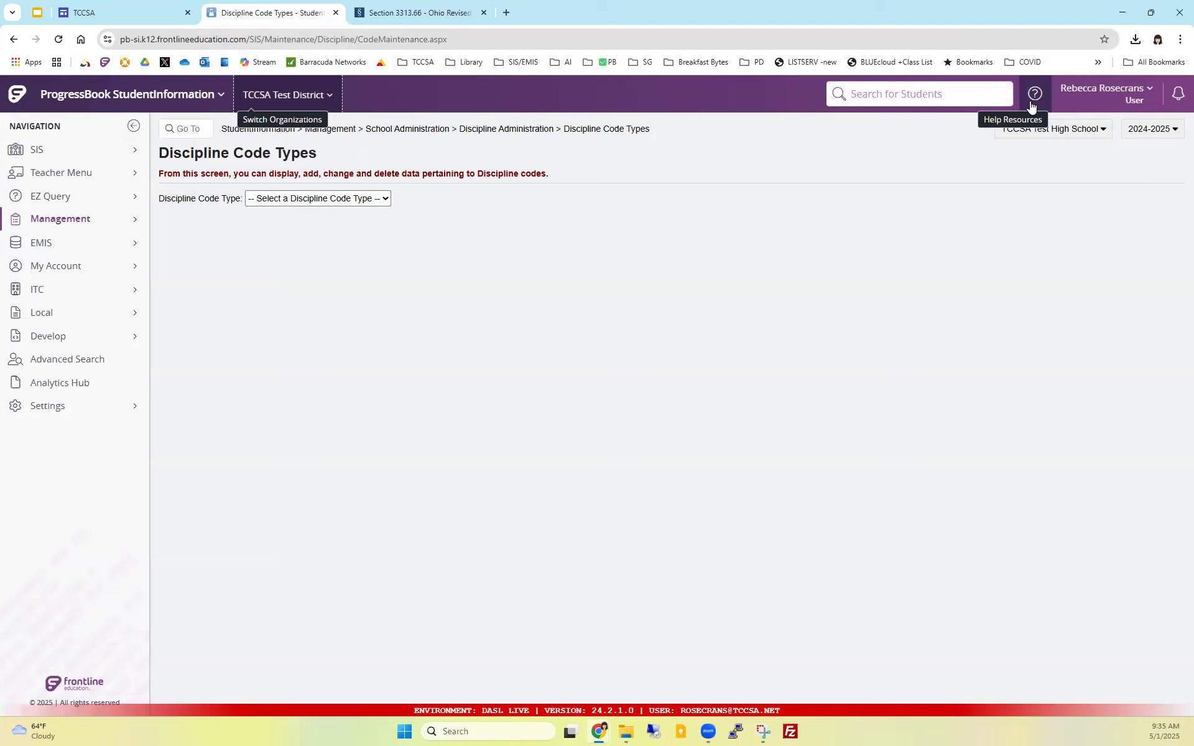
Step: Try to open the bookmarked Discipline Guide in a new browser tab
left_click(506, 12)
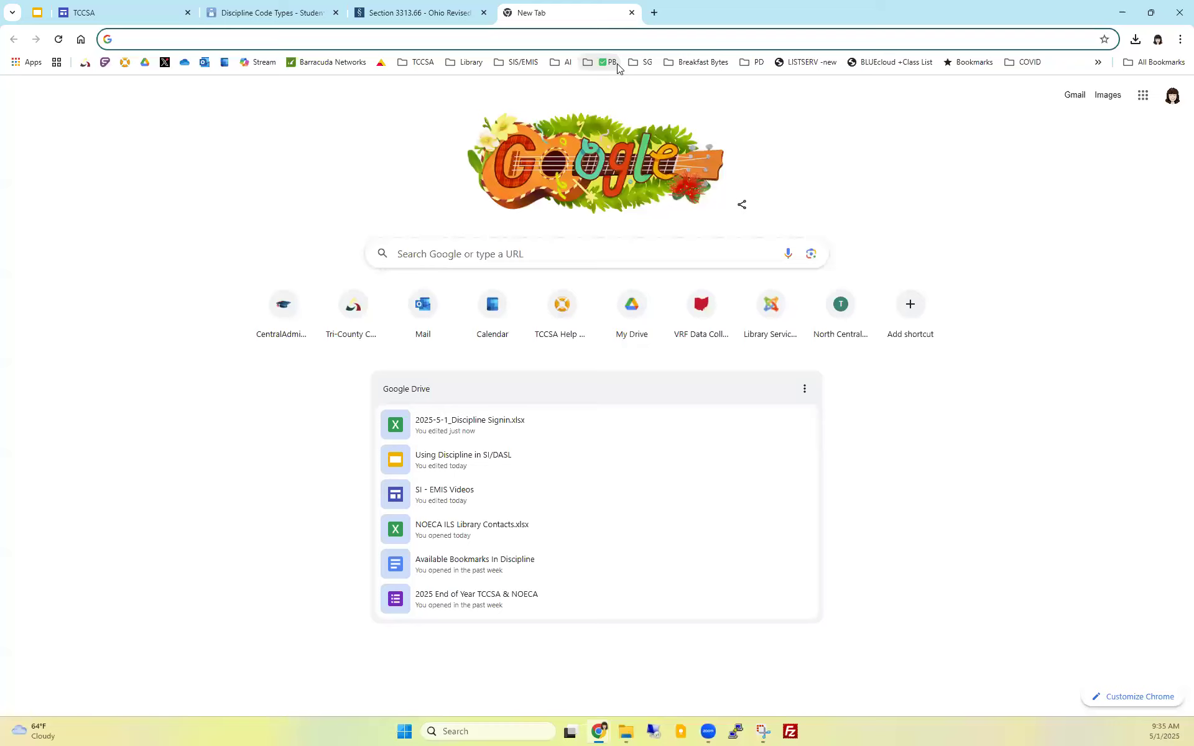
left_click(590, 63)
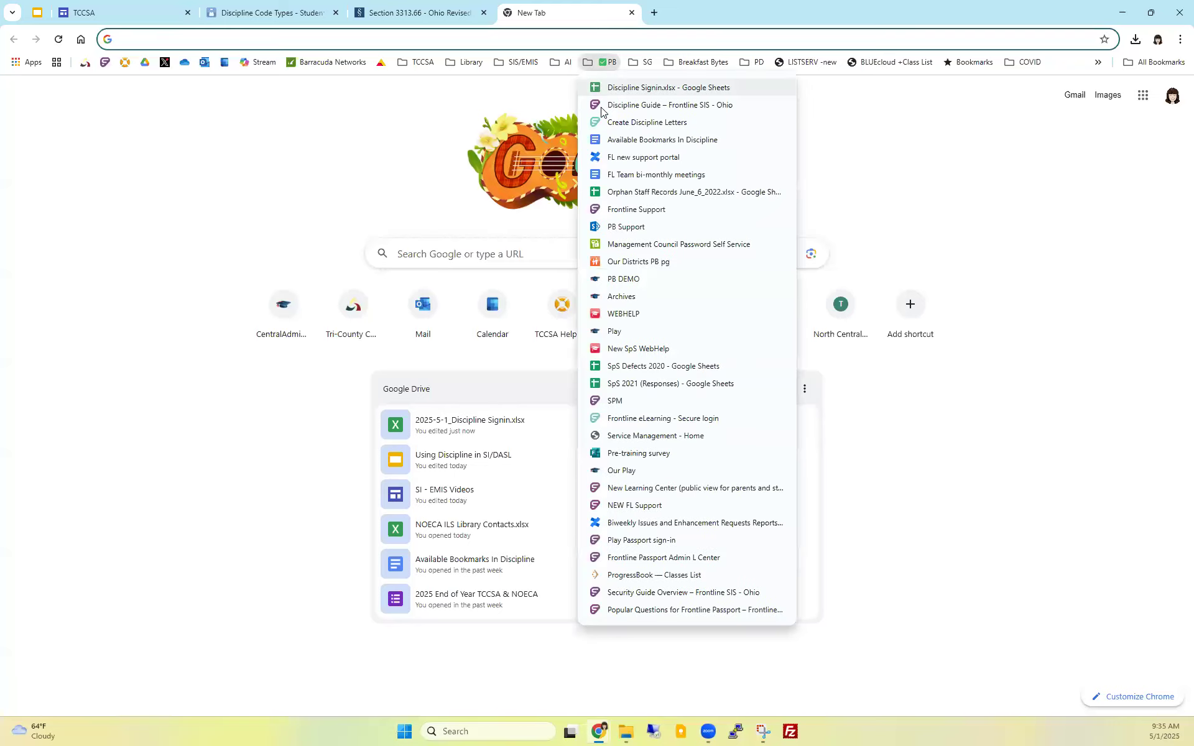
left_click(602, 107)
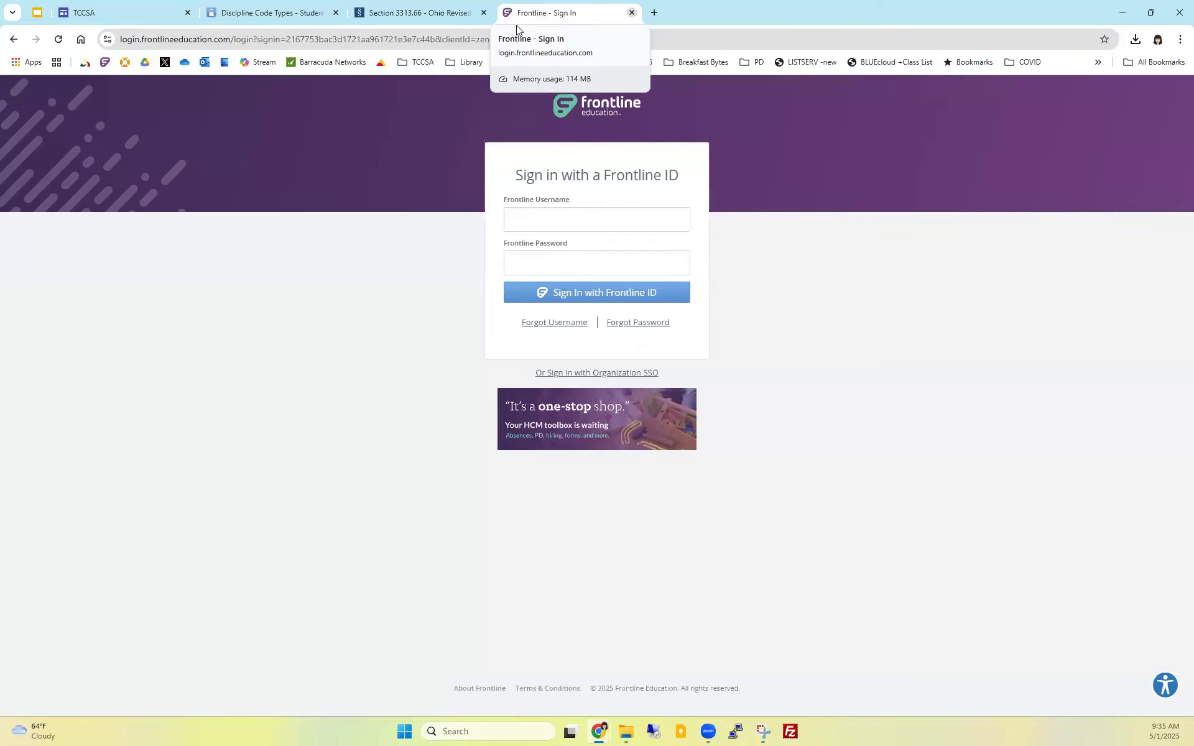
Step: Return to the Discipline Code Types page and open the Learning Center from its help resources
left_click(262, 18)
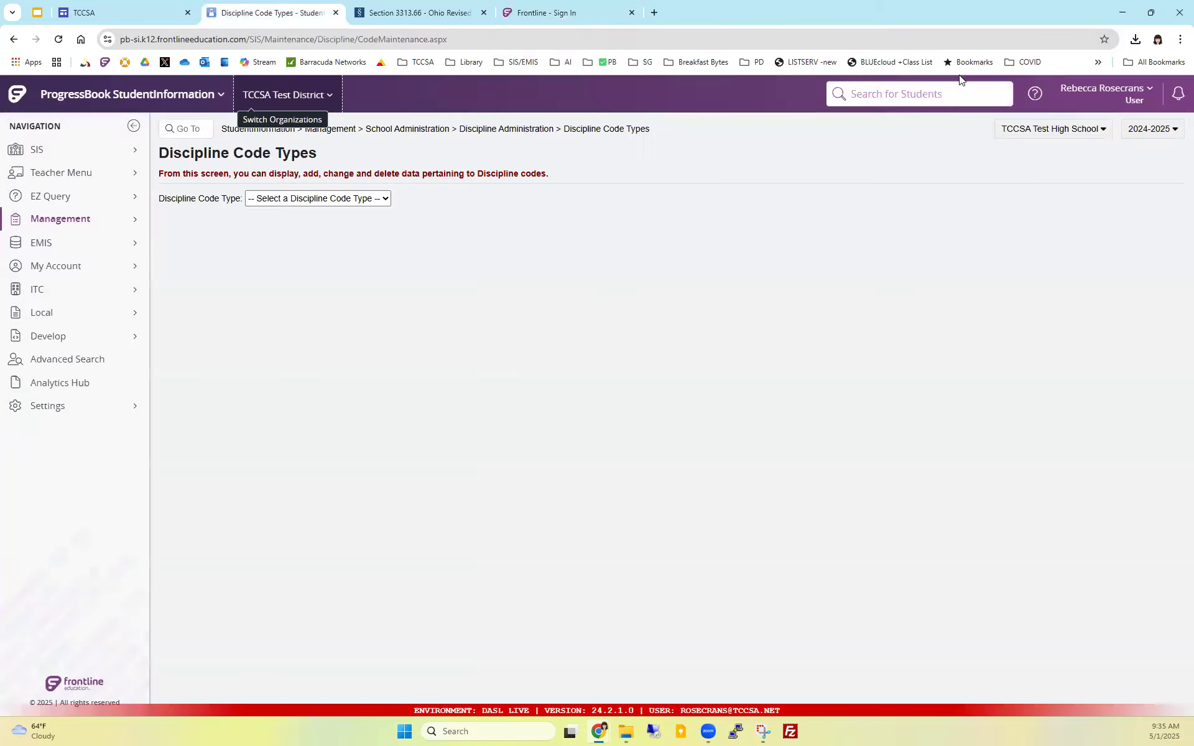
left_click(1034, 93)
left_click(882, 155)
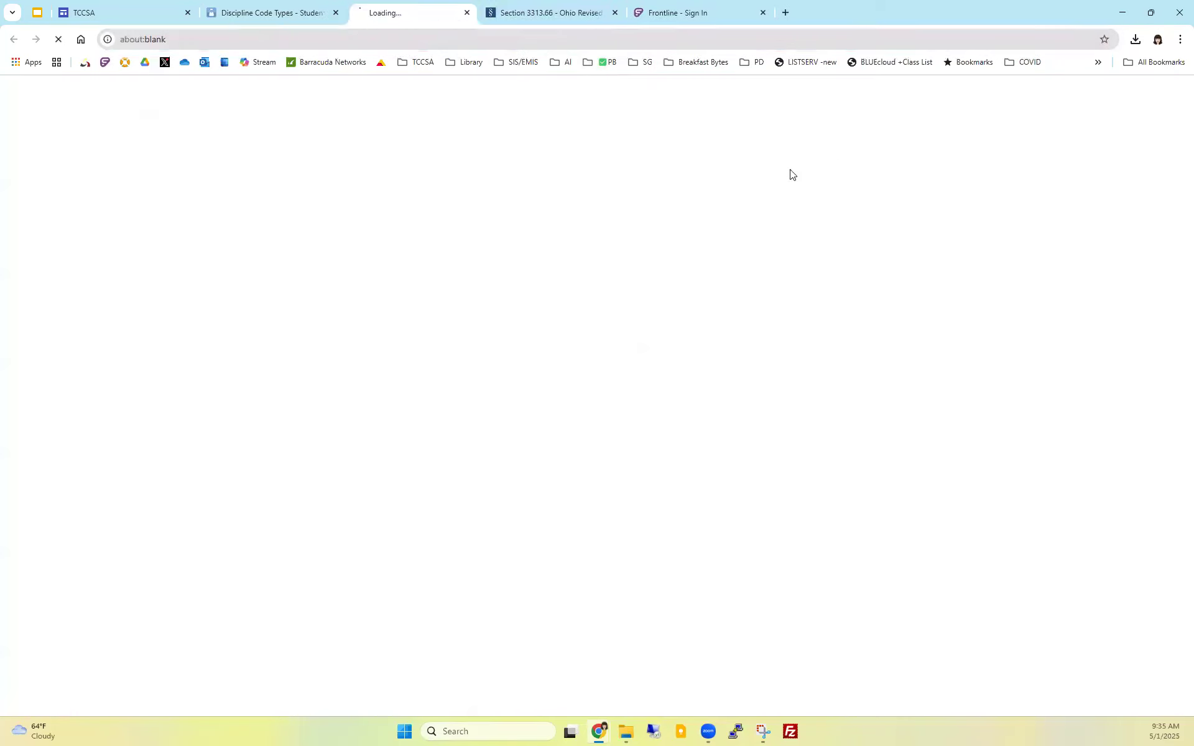
left_click(58, 40)
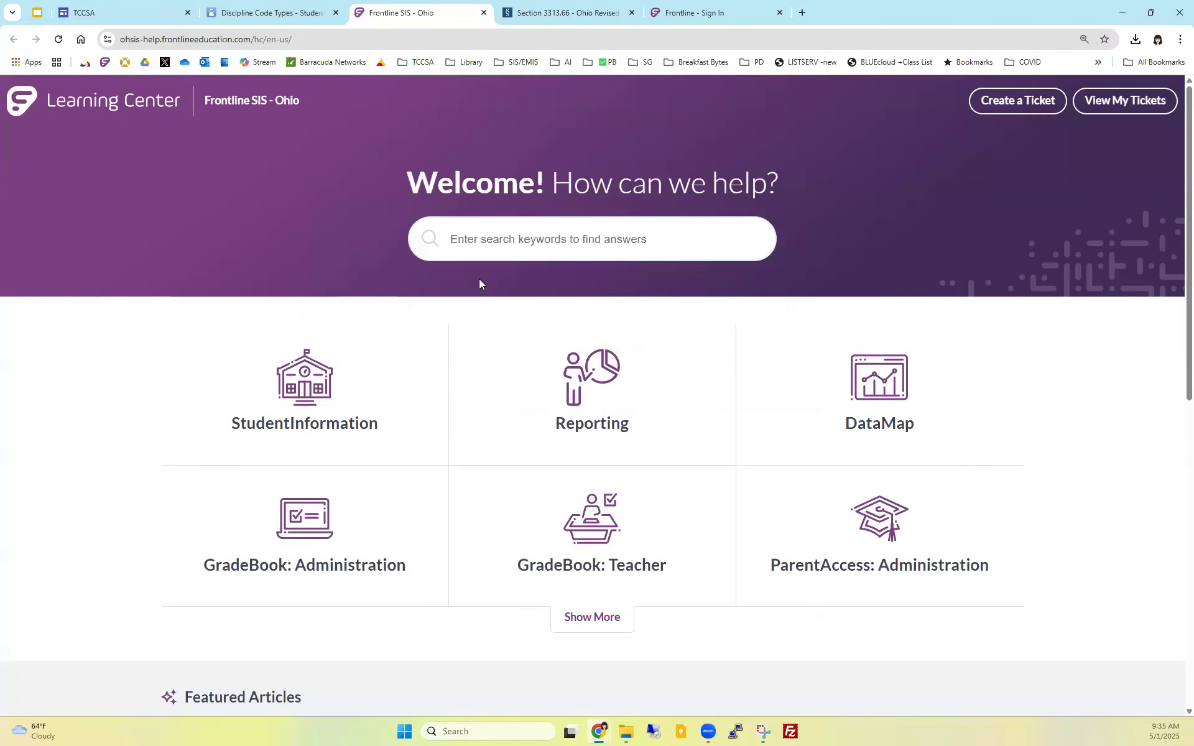
Step: Open the bookmarked Discipline Guide in the Learning Center tab and bring up the full PDF linked in its overview article
left_click(601, 62)
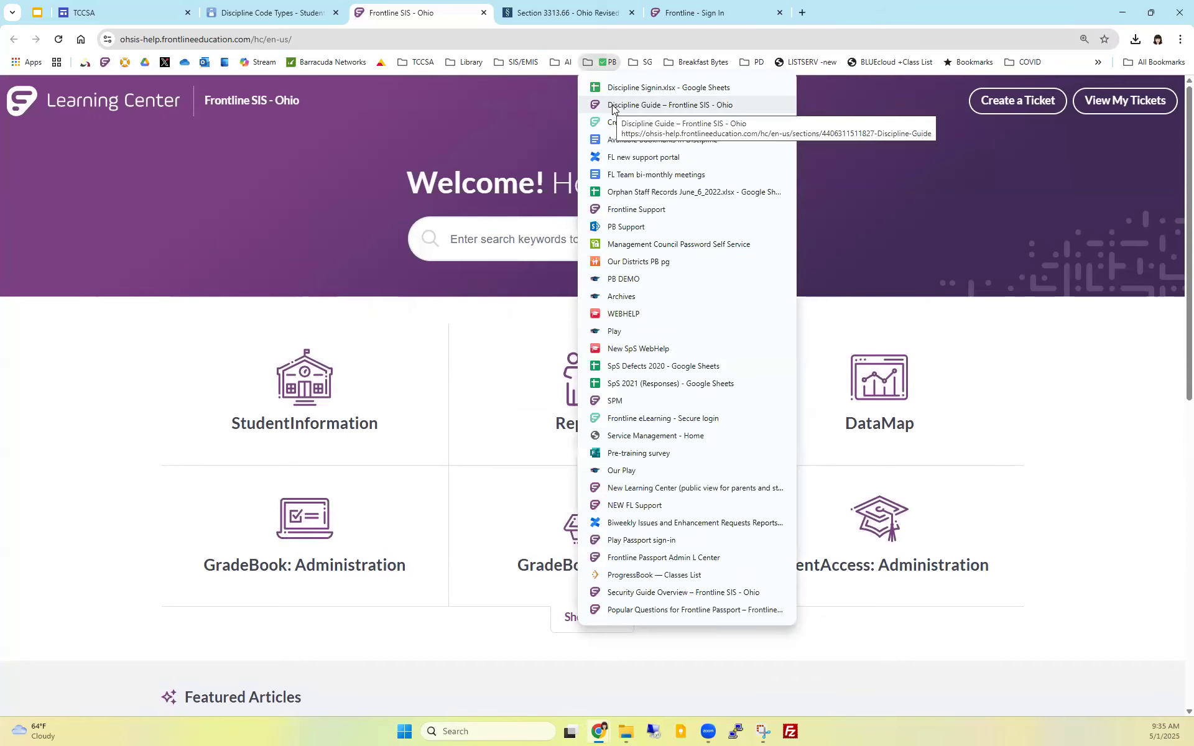
left_click(613, 106)
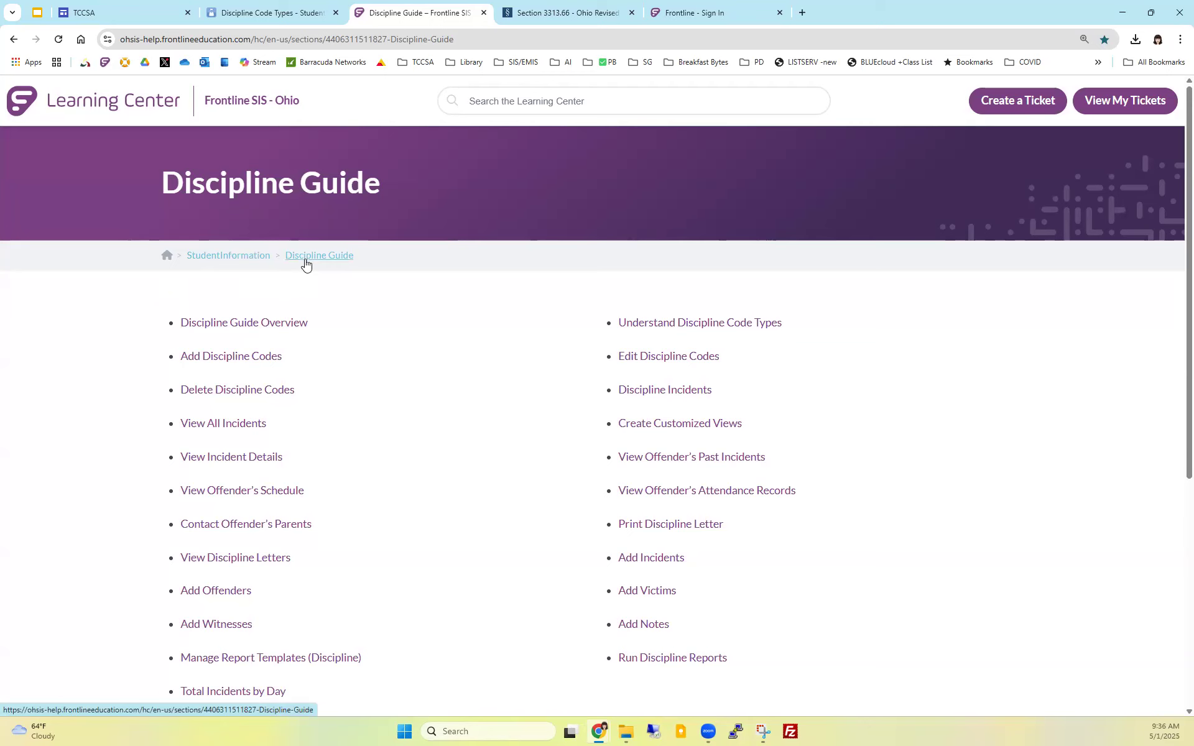
scroll(98, 372, "down", 1)
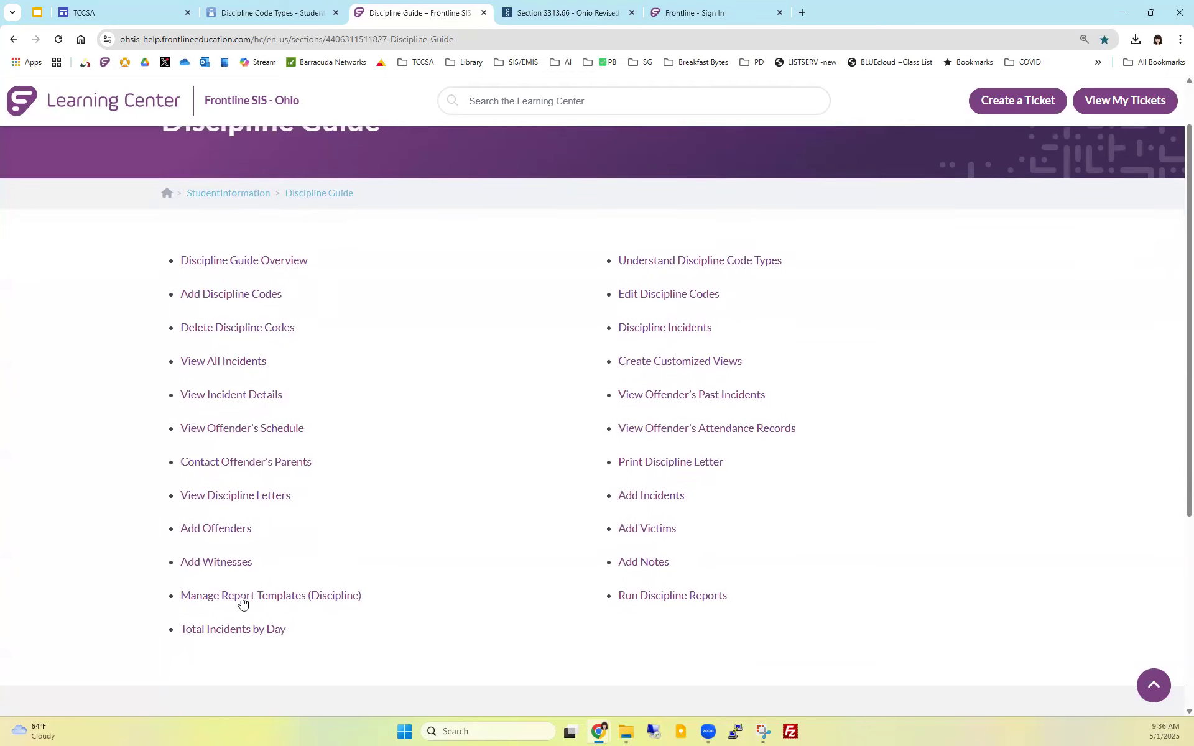
left_click(219, 262)
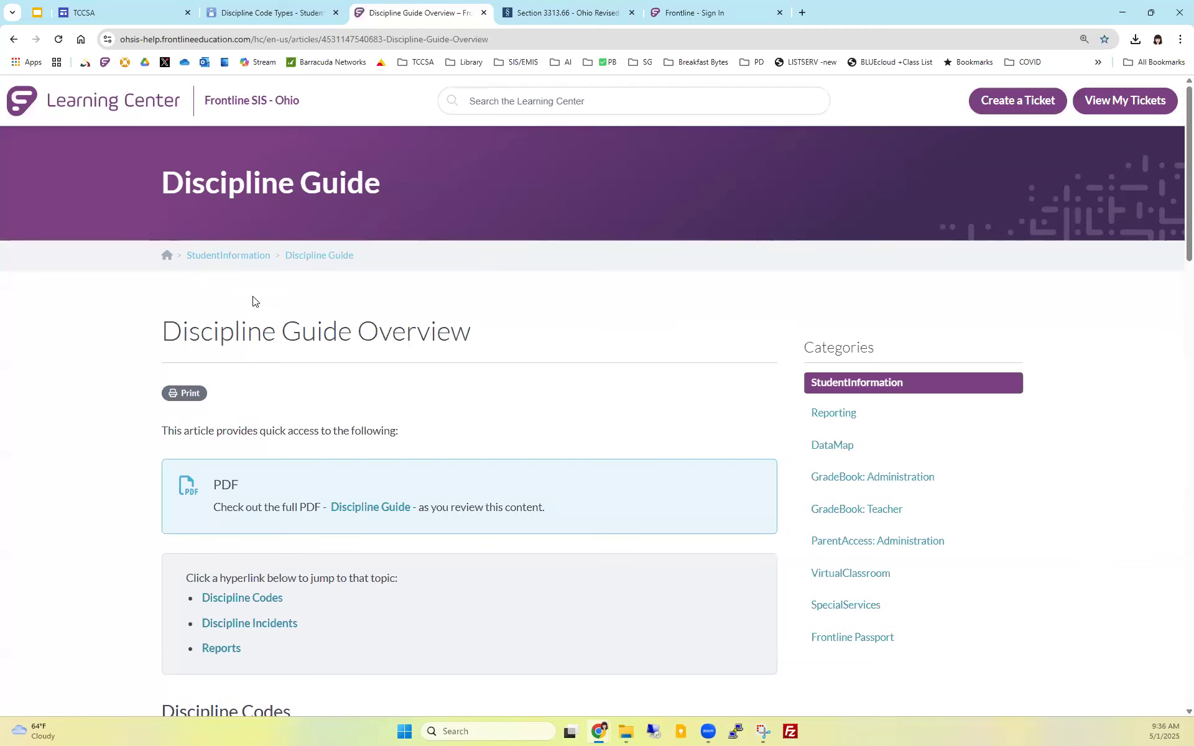
left_click(371, 508)
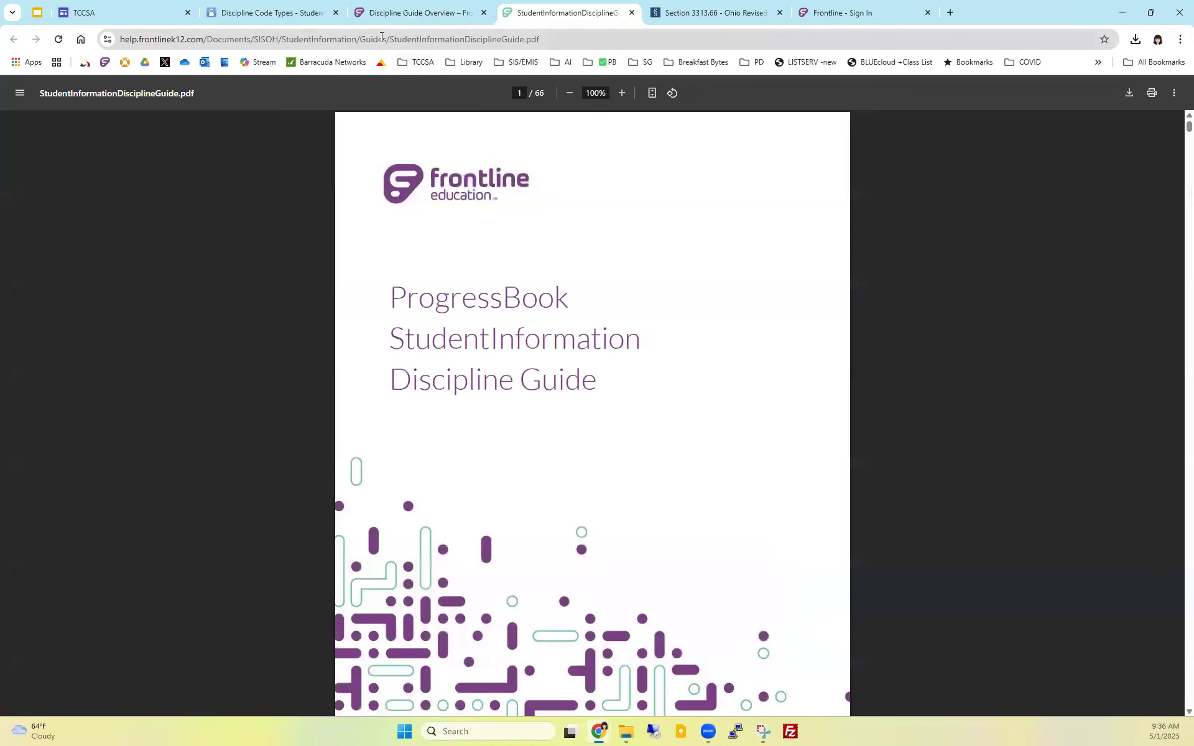
left_click(382, 37)
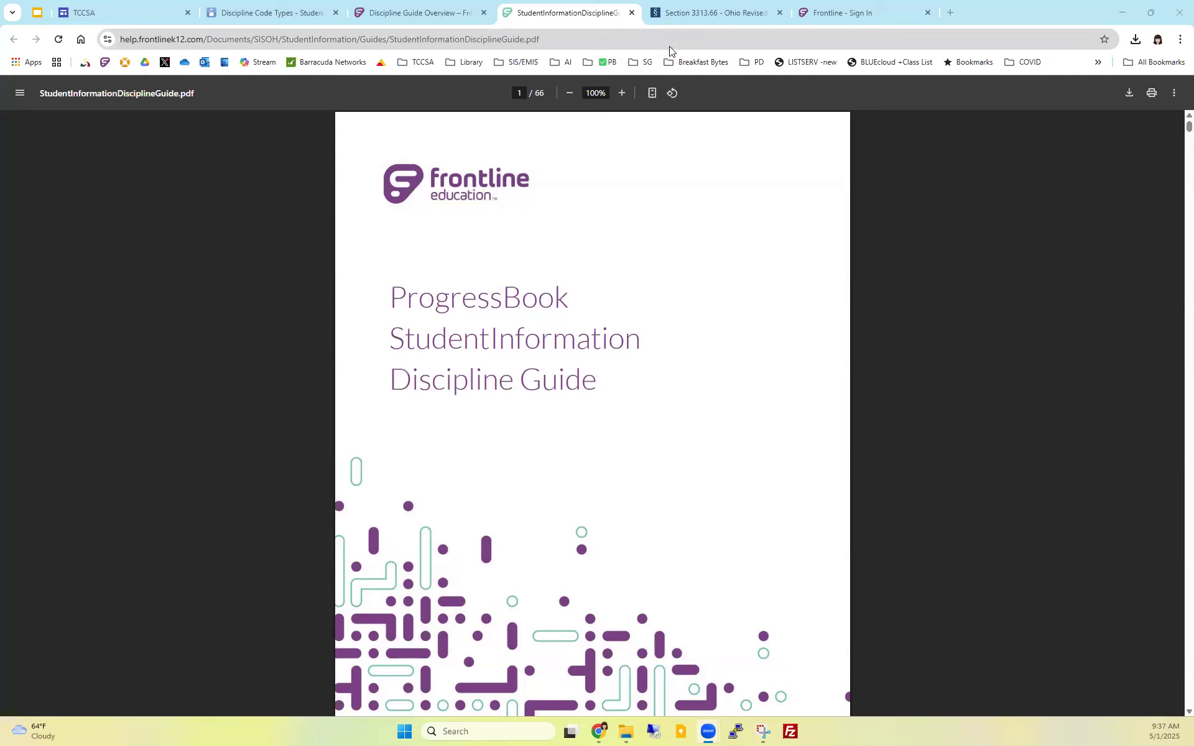
Step: Return to StudentInformation, reopen Discipline Code Types under Discipline Administration, and list the Action Code entries
left_click(287, 12)
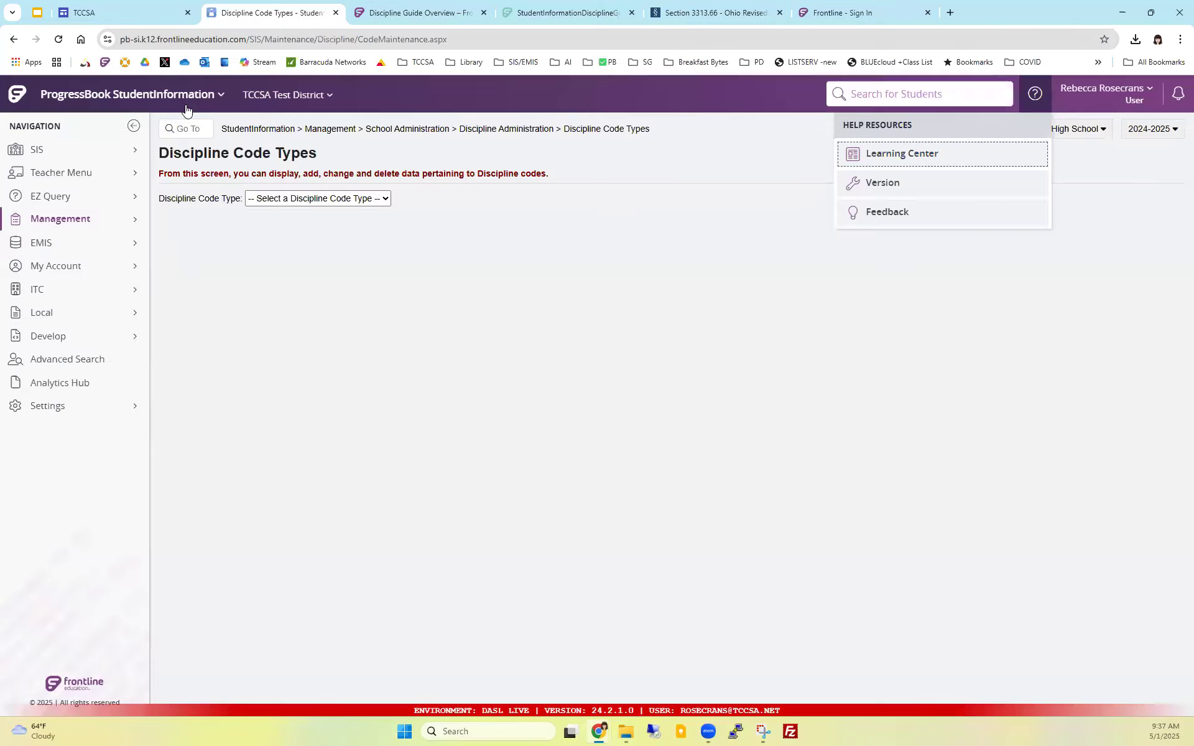
left_click(80, 221)
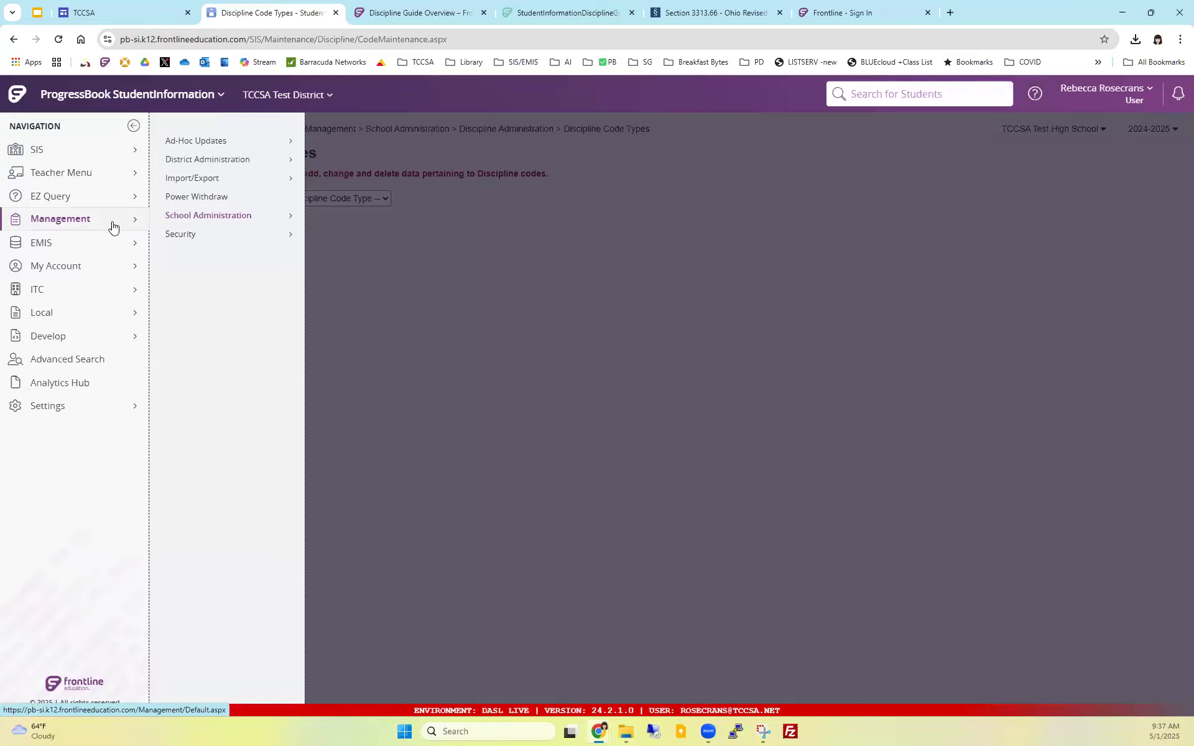
left_click(207, 218)
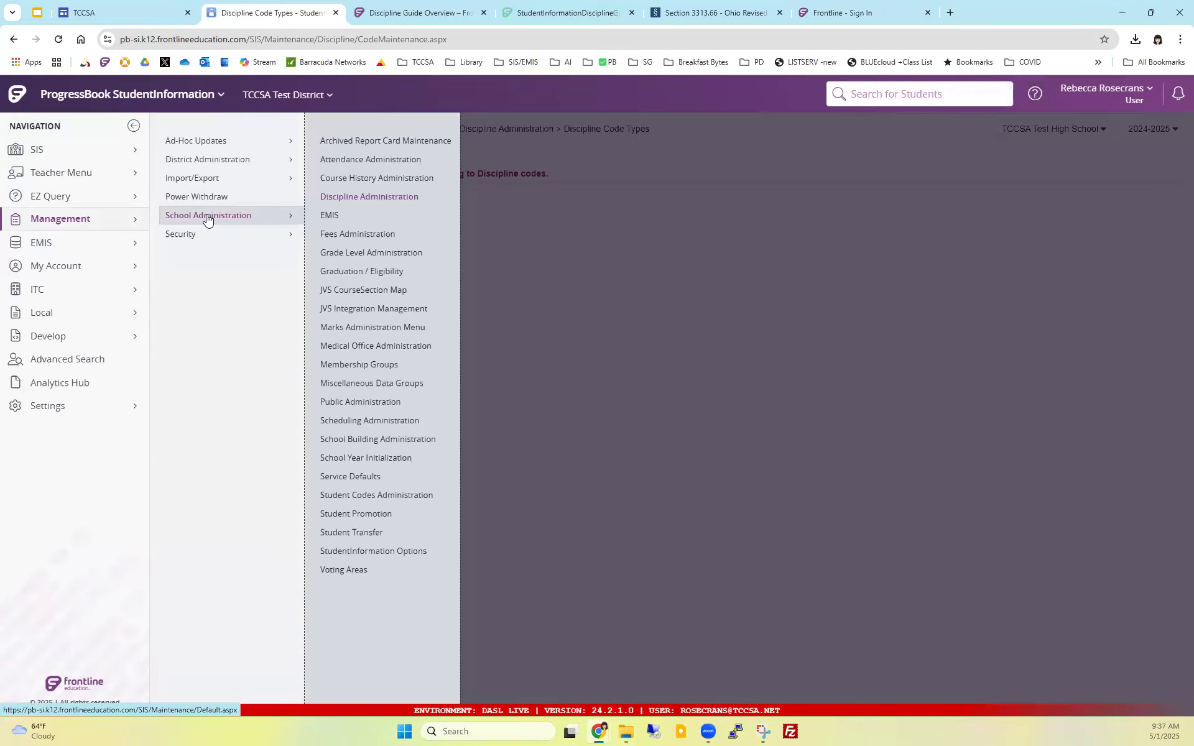
left_click(349, 198)
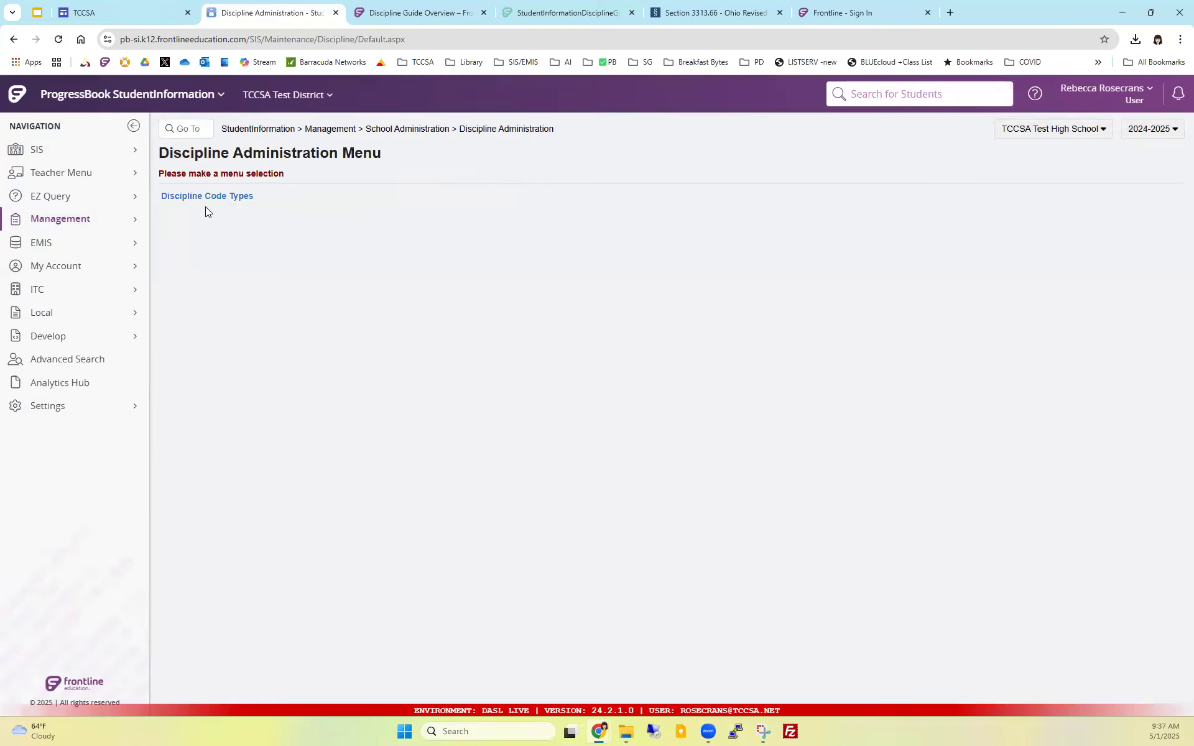
left_click(202, 195)
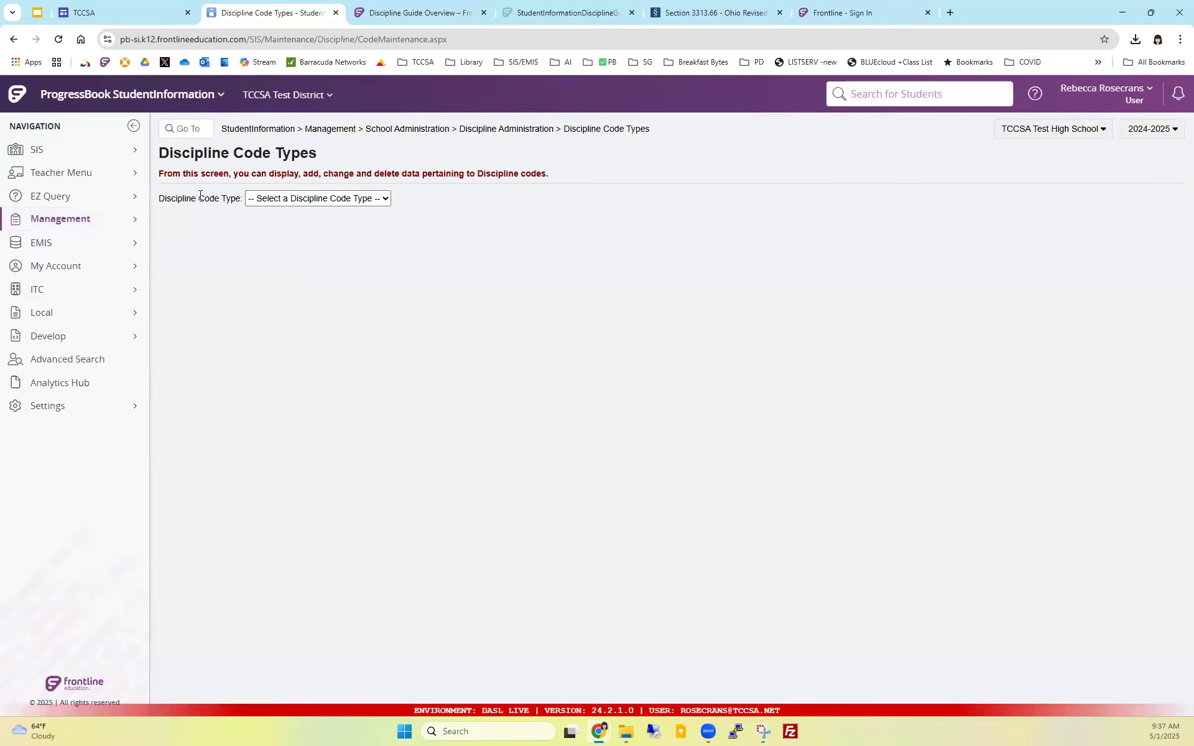
left_click(370, 198)
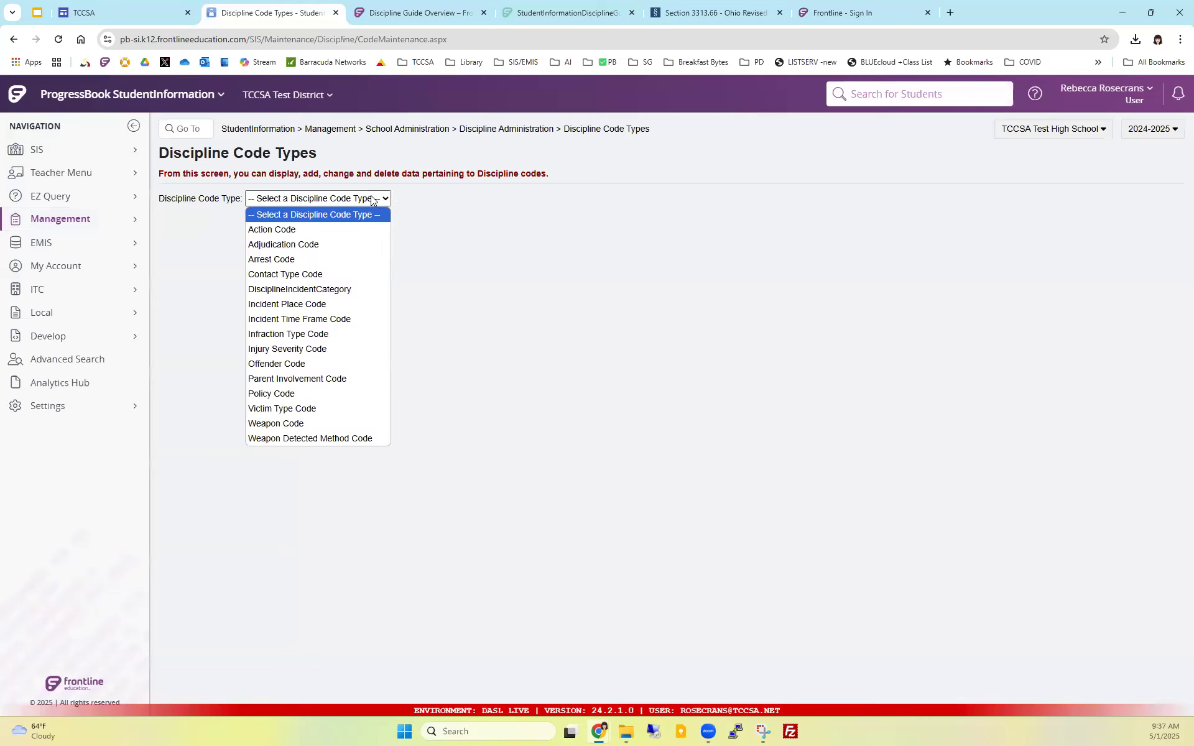
left_click(278, 230)
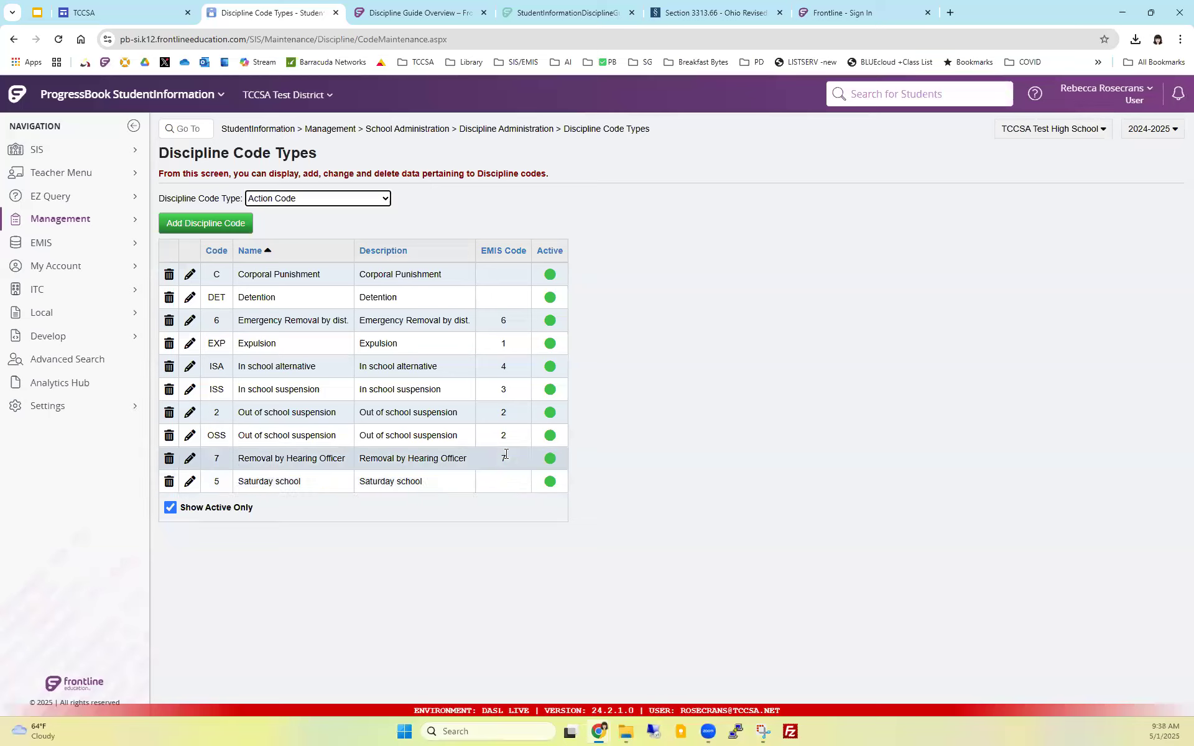
Step: List the Infraction Type Code entries sorted by EMIS code and examine the code, name and description of entry 02
left_click(309, 201)
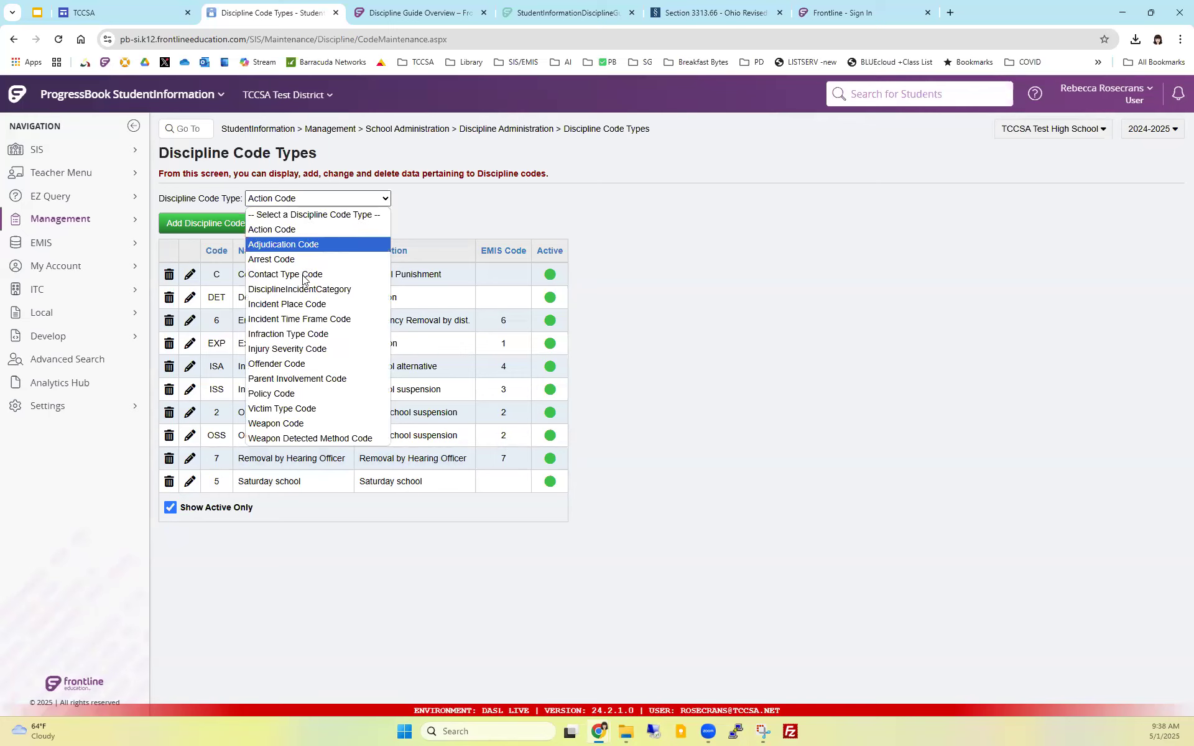
left_click(291, 336)
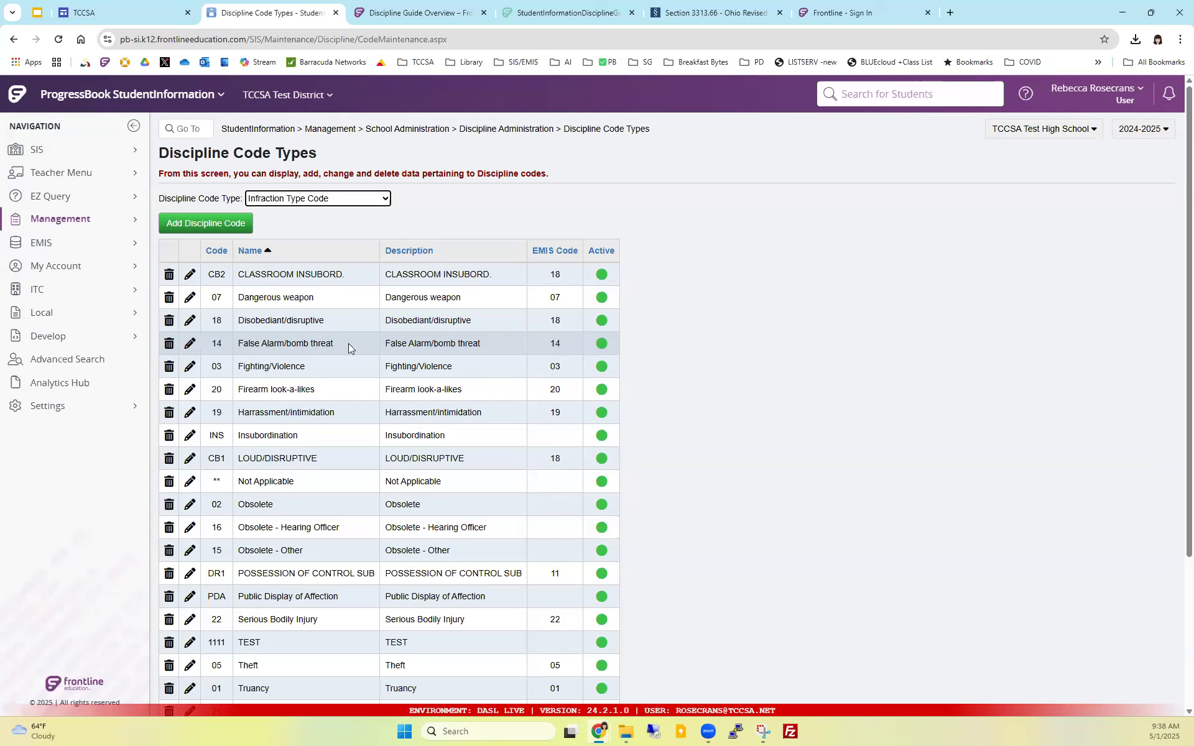
left_click(545, 252)
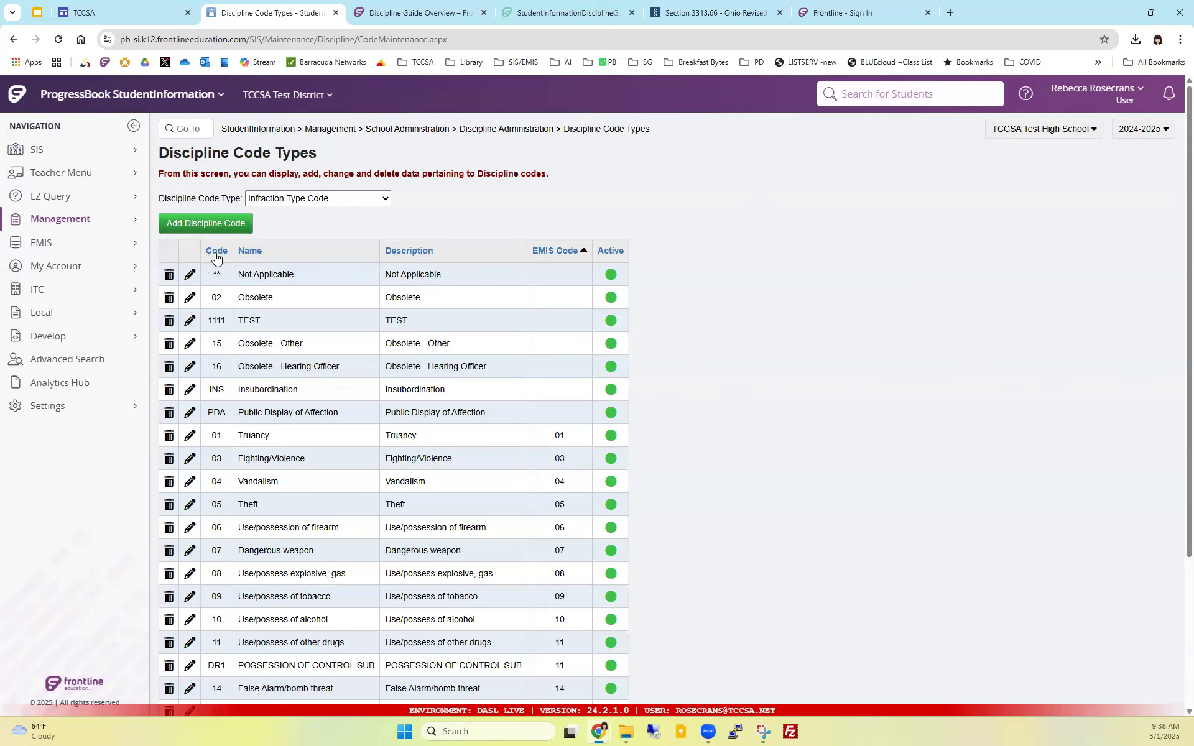
double_click(222, 301)
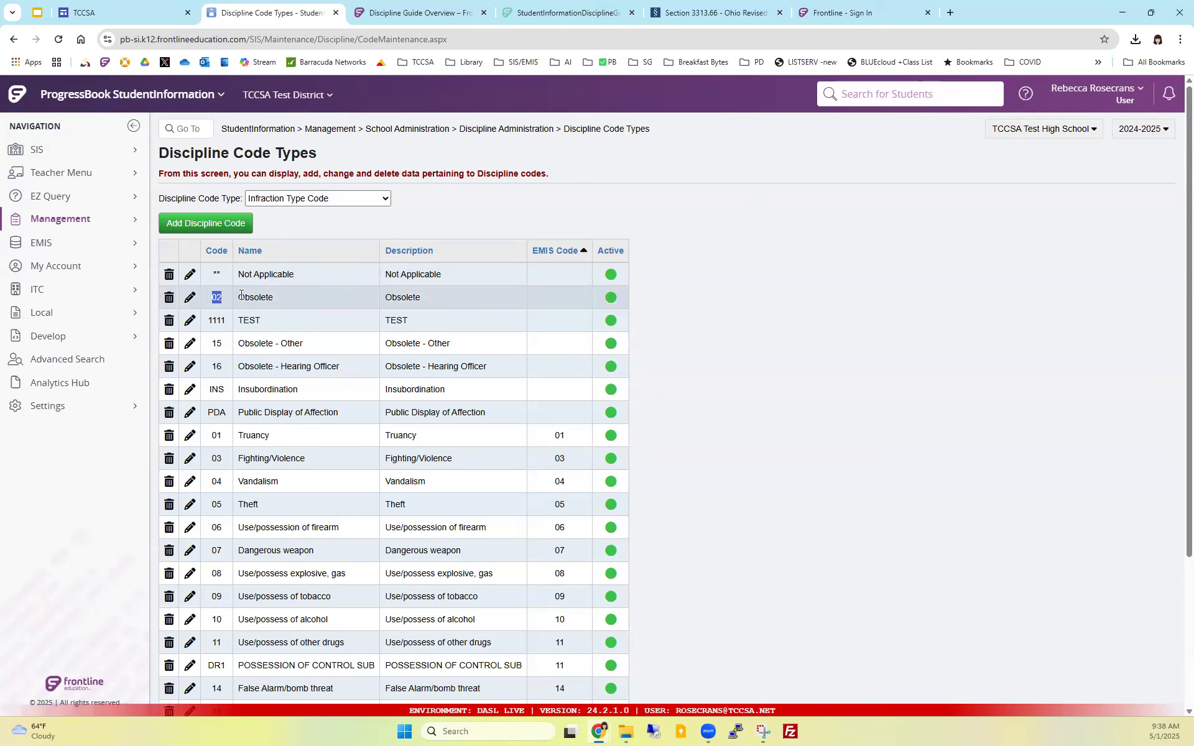
left_click_drag(241, 297, 276, 298)
left_click_drag(386, 297, 427, 300)
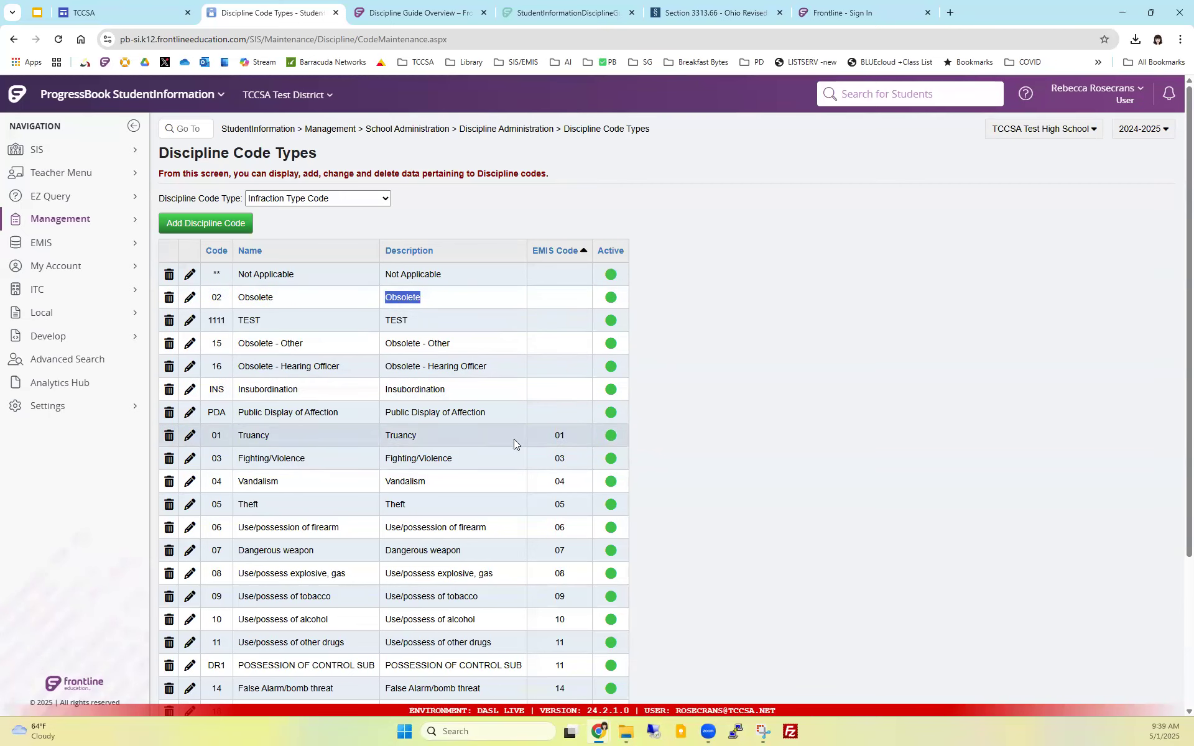
Step: Compare the DisciplineIncidentCategory codes at TCCSA Test High School with those at TCCSA Test District
left_click(315, 200)
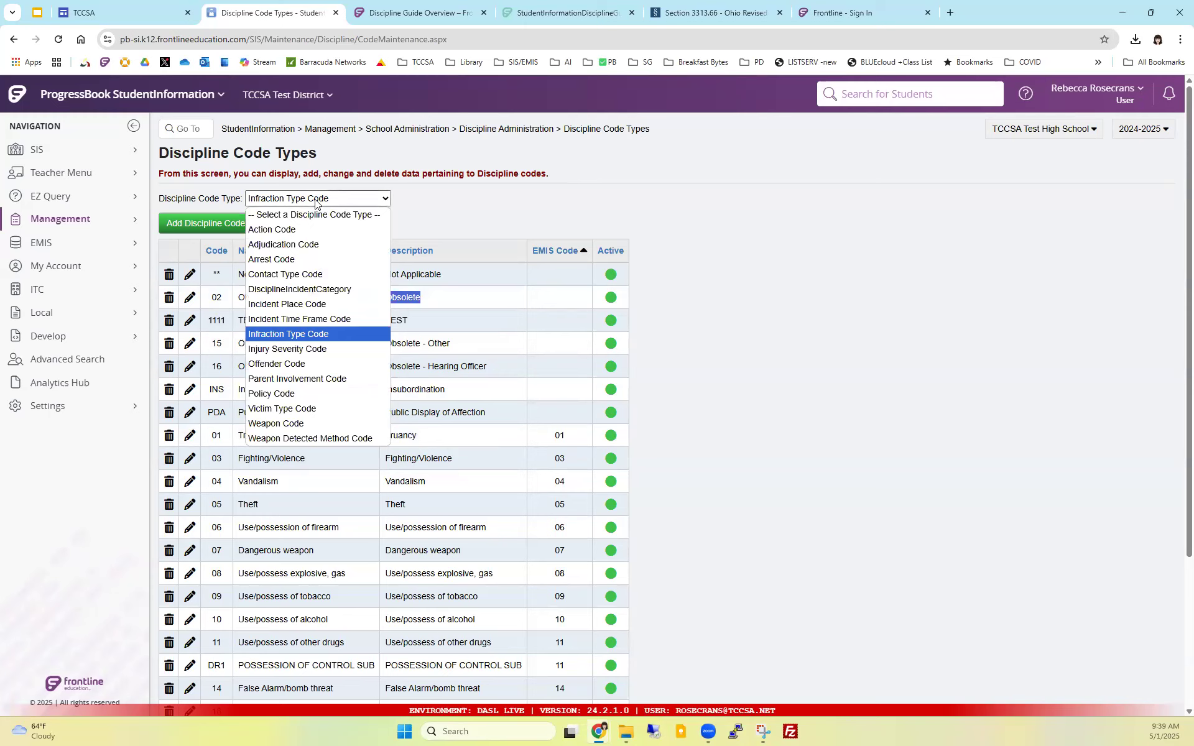
left_click(319, 289)
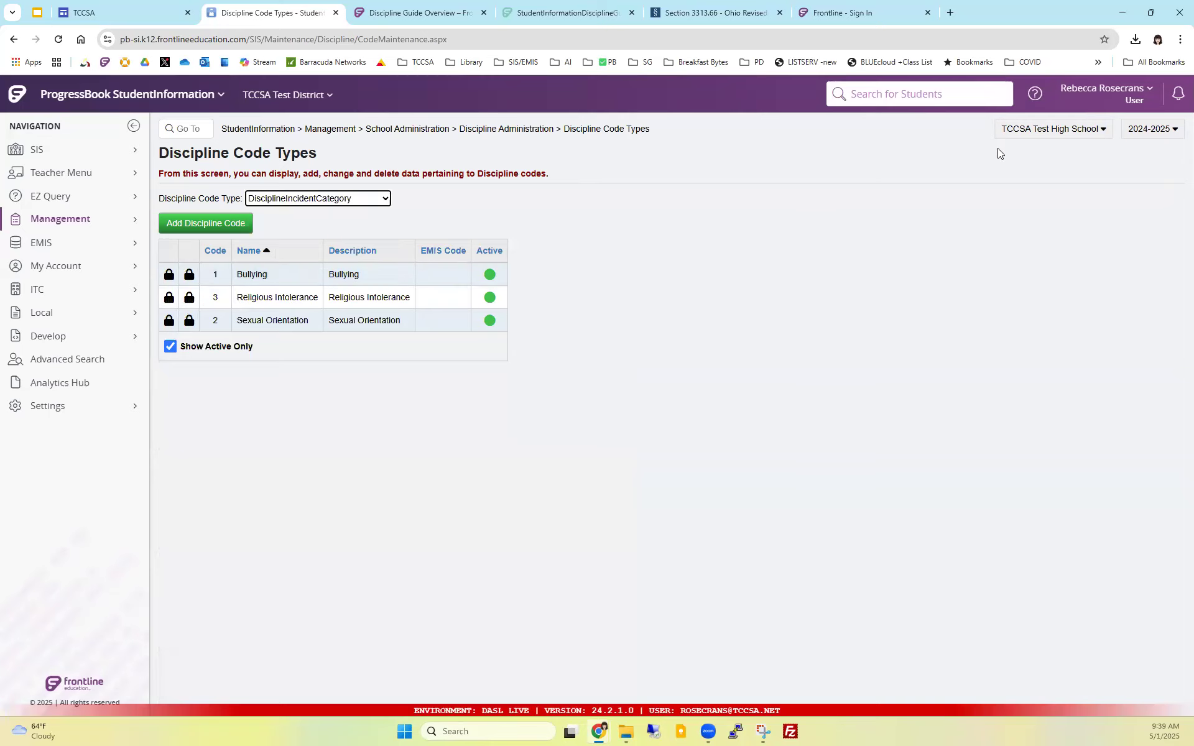
left_click(1020, 131)
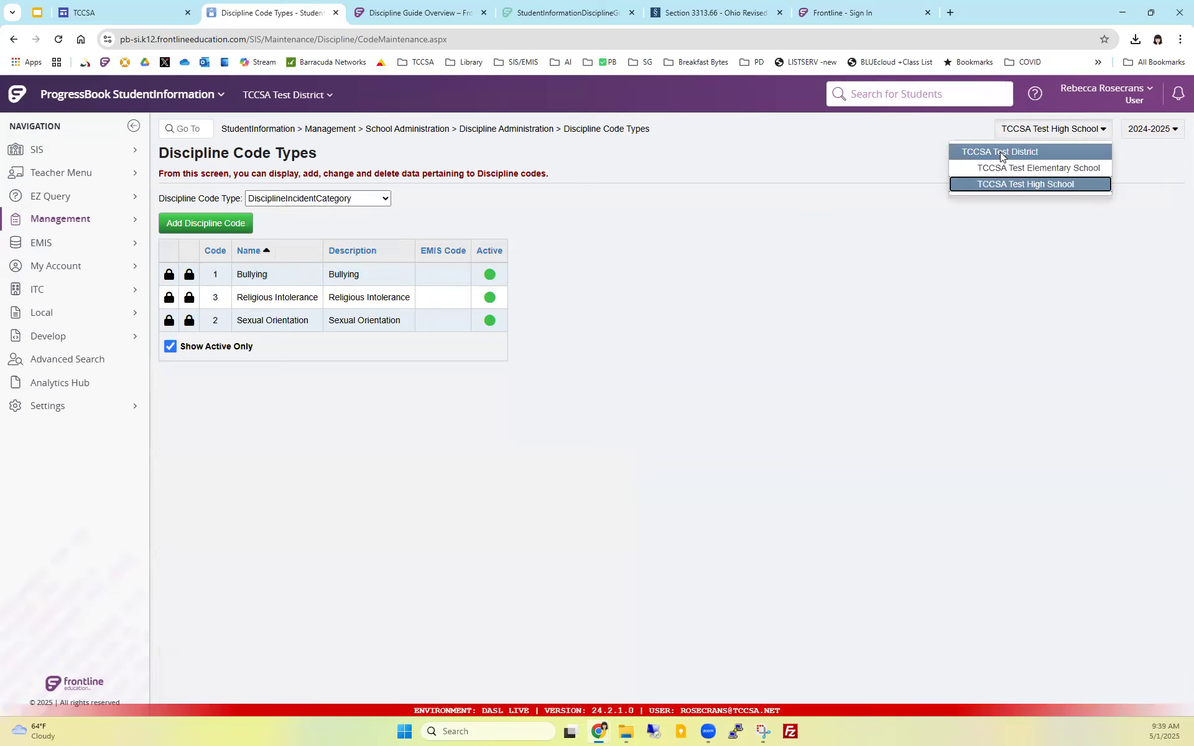
left_click(1000, 152)
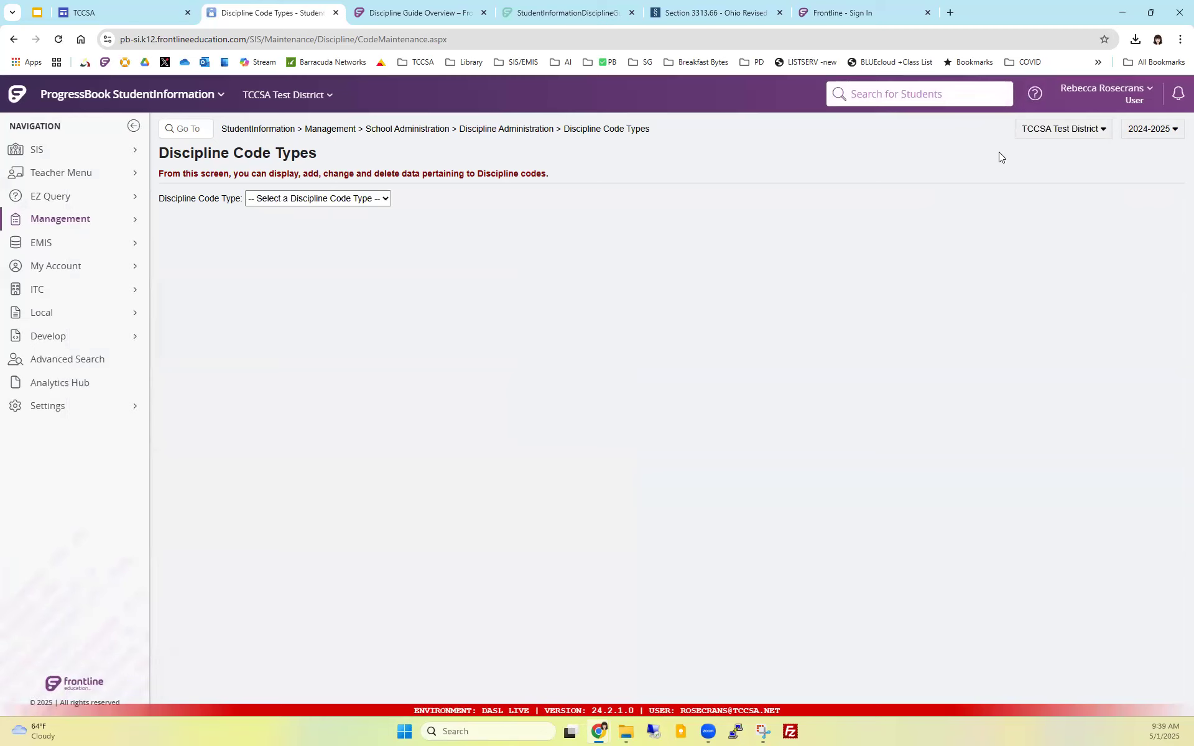
left_click(381, 199)
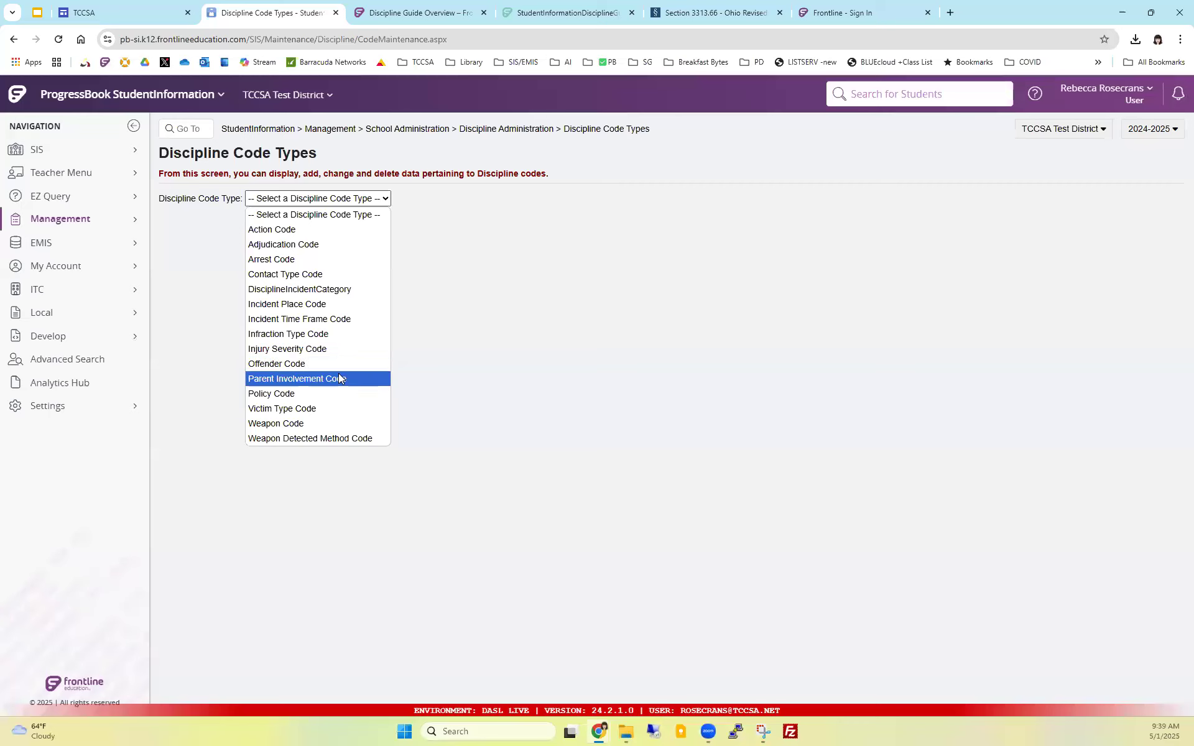
left_click(336, 290)
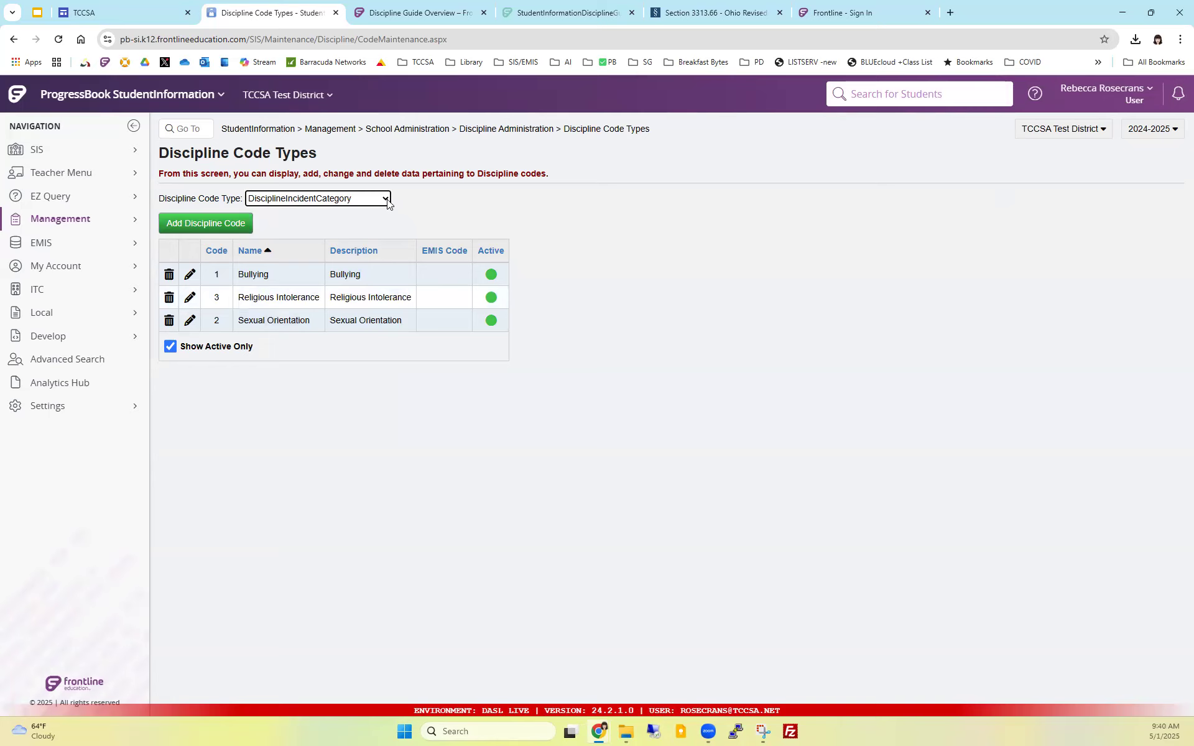
Step: Switch back to TCCSA Test High School and list its Policy Code entries
left_click(1028, 129)
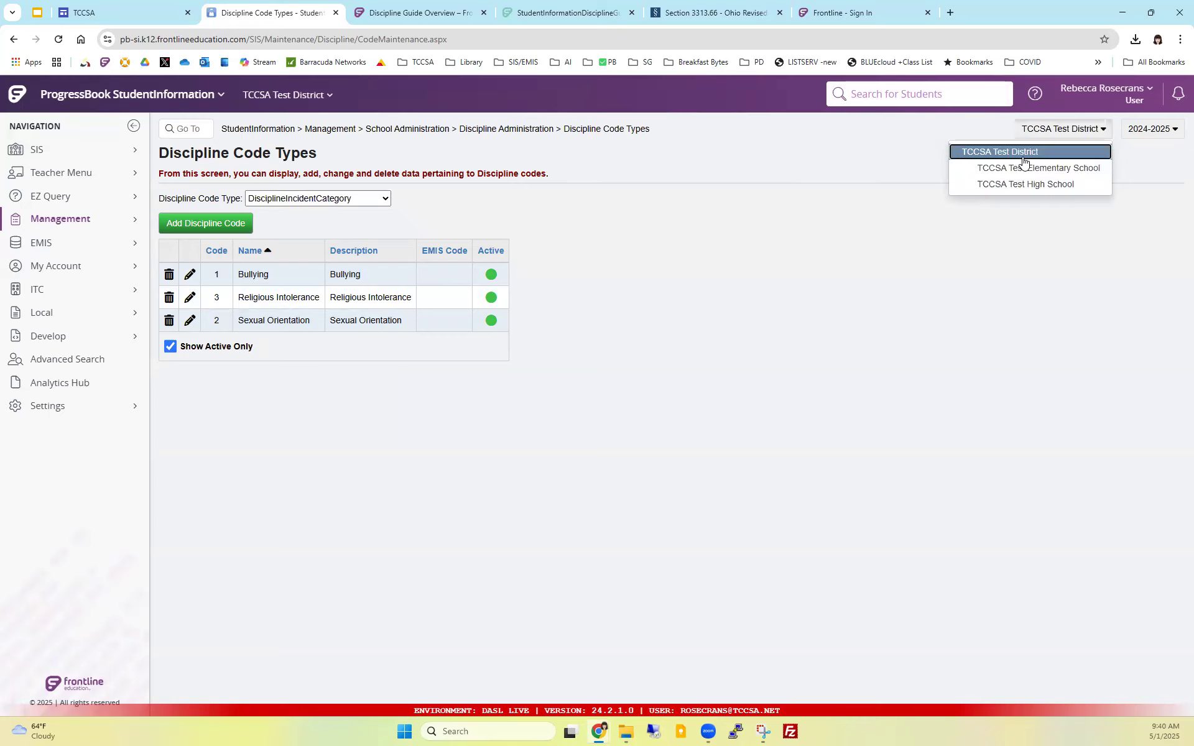
left_click(997, 185)
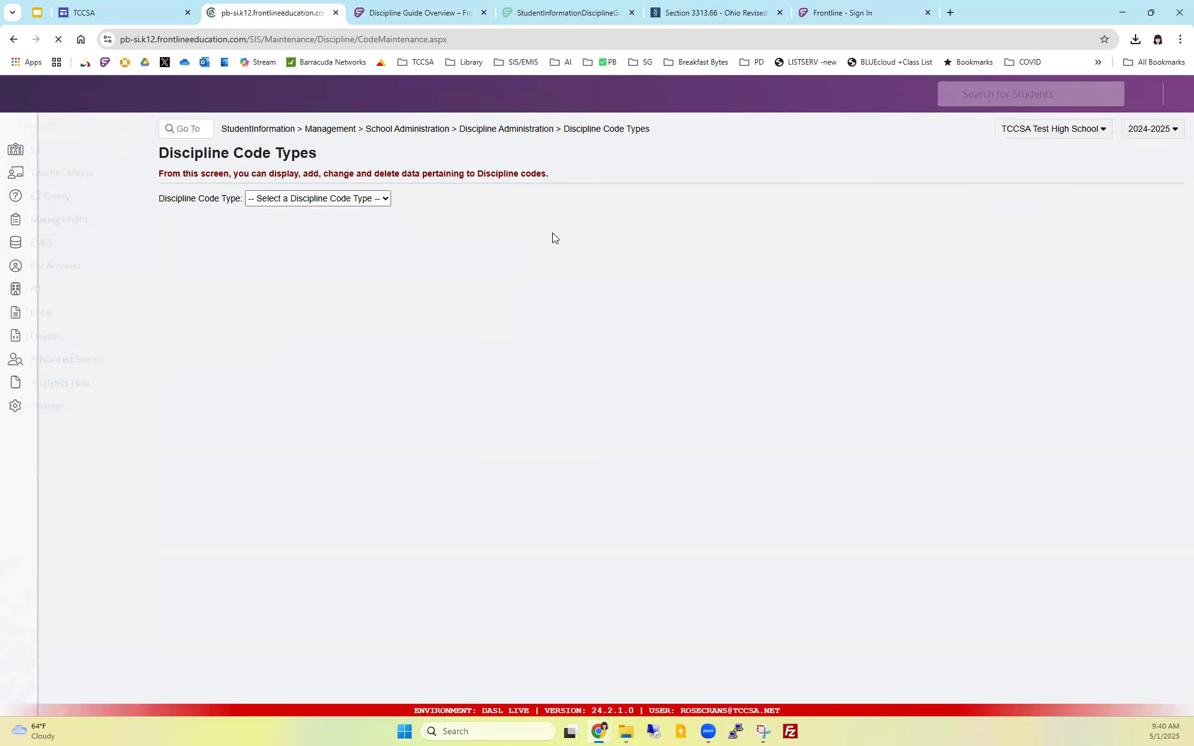
left_click(352, 200)
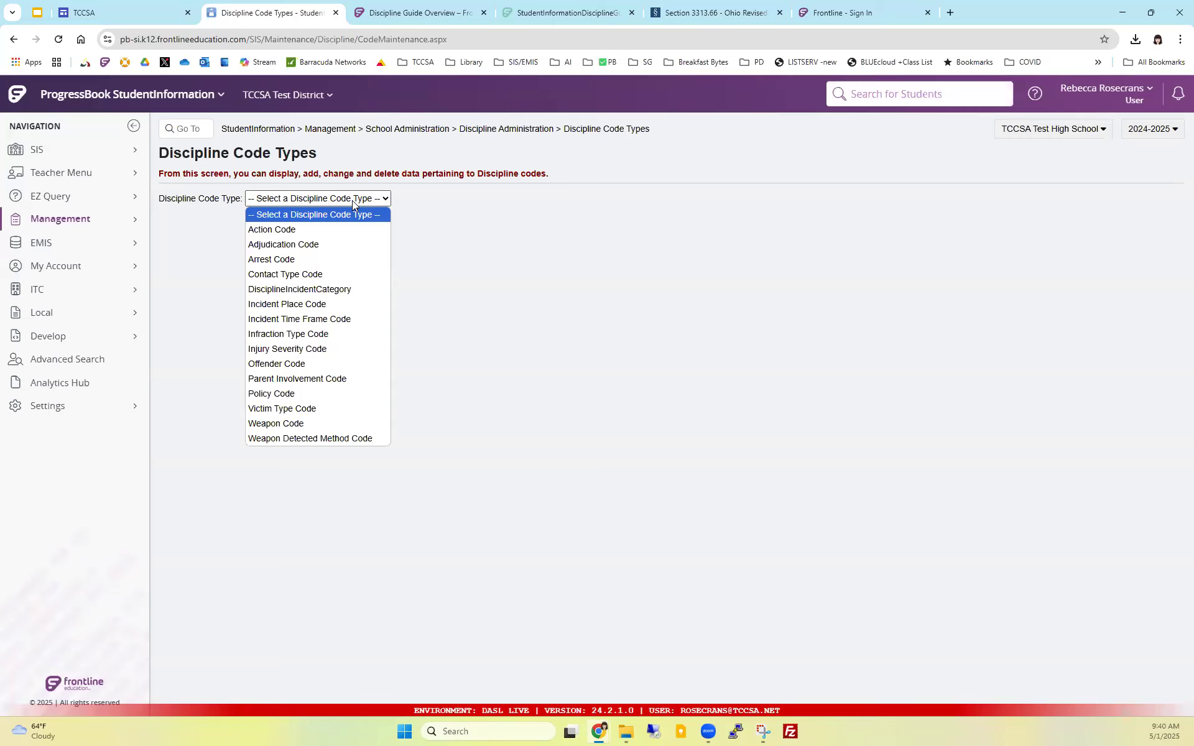
left_click(263, 394)
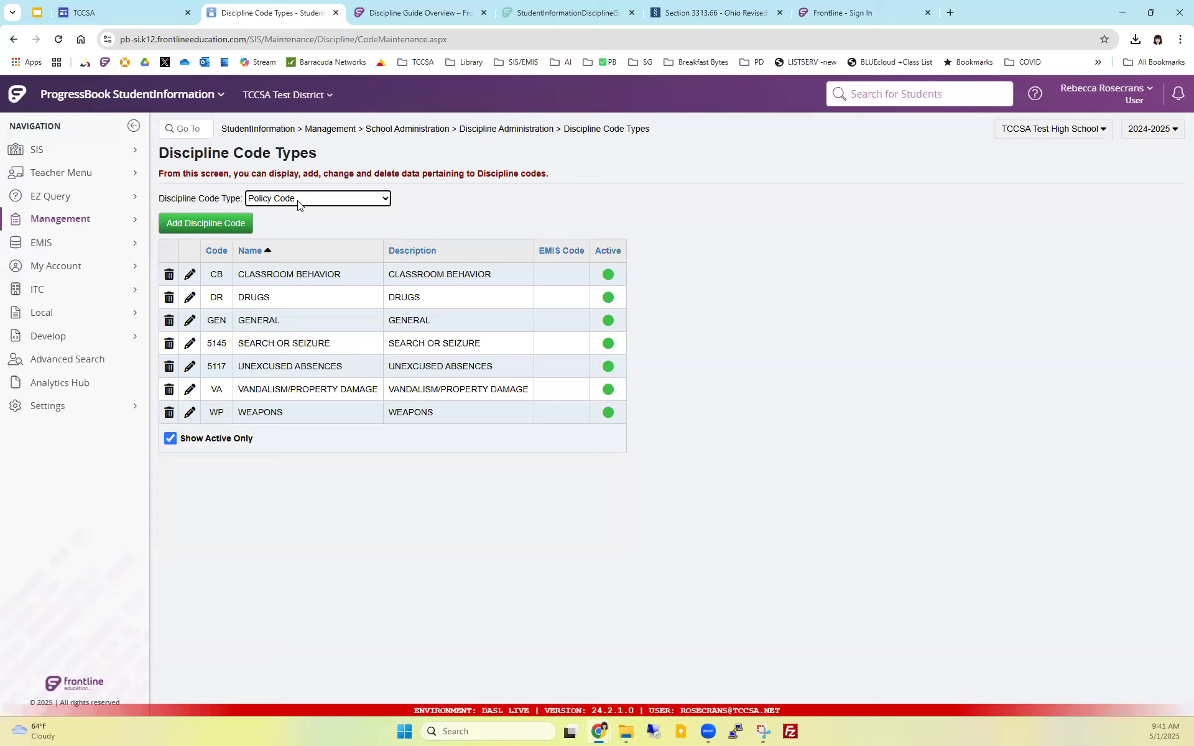
left_click(410, 209)
Step: Open Discipline Incidents under SIS Discipline and set the incident list to 25 items per page
mouse_move(95, 152)
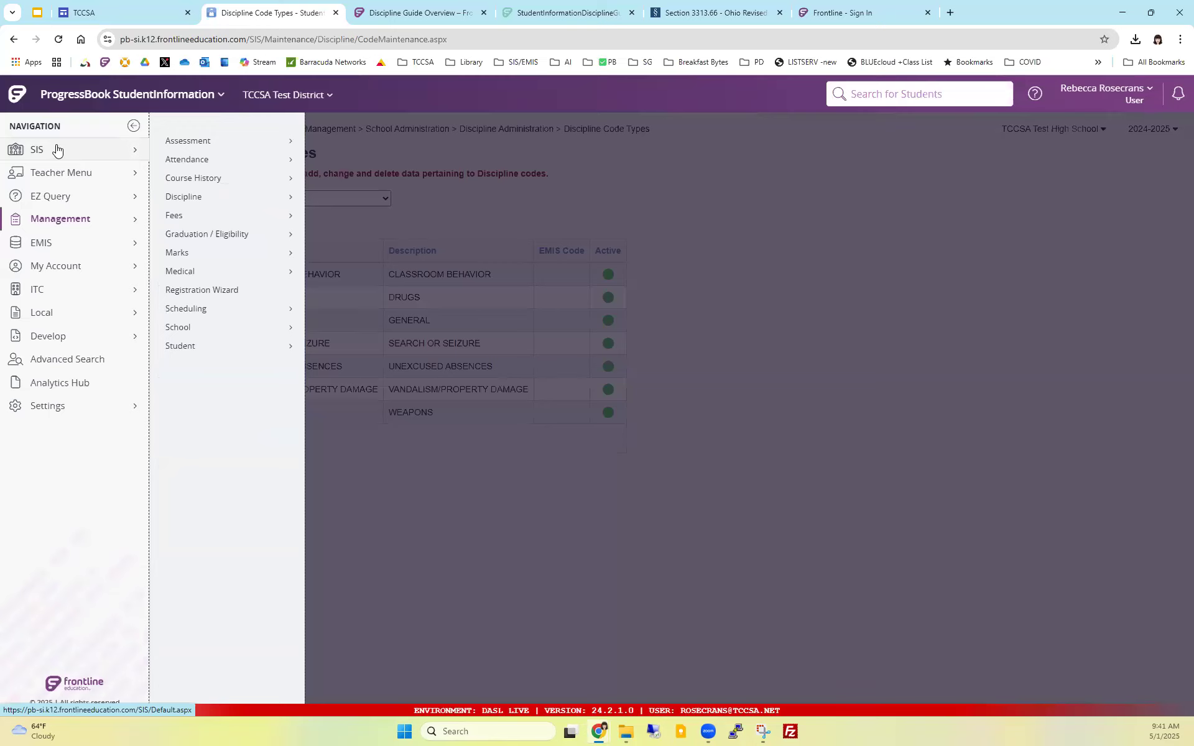
mouse_move(277, 206)
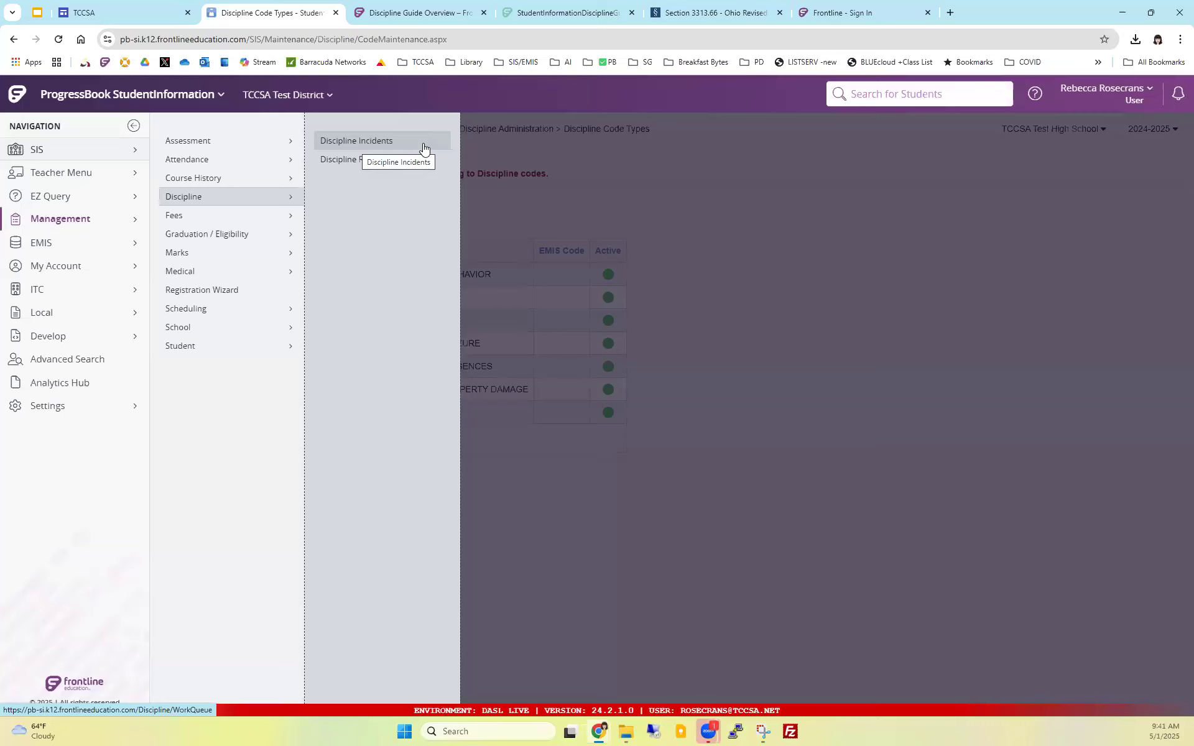
left_click(378, 142)
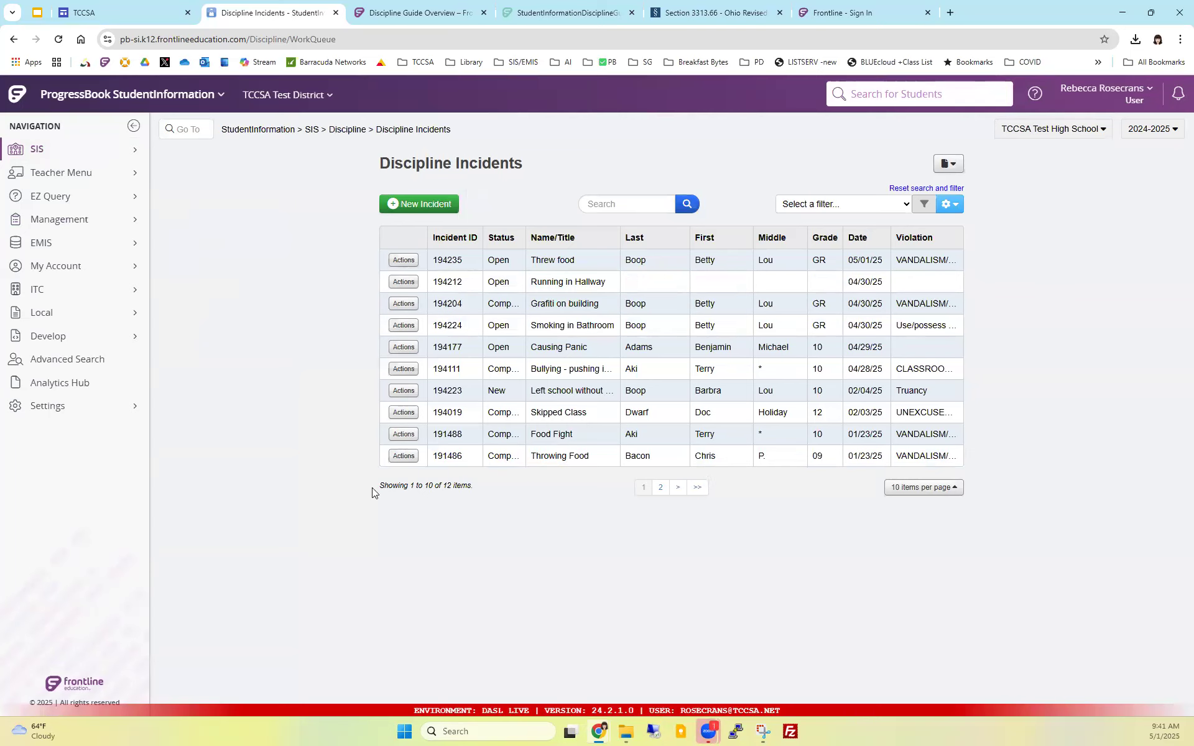
left_click_drag(380, 486, 474, 492)
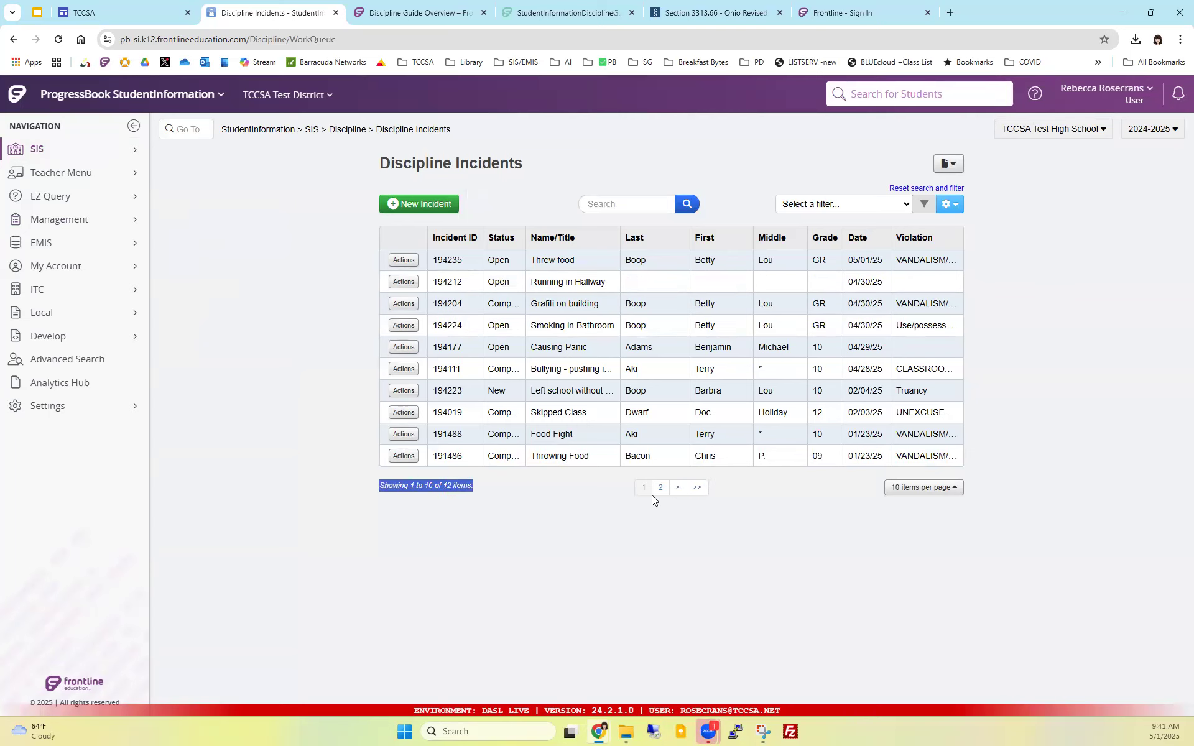
left_click(925, 489)
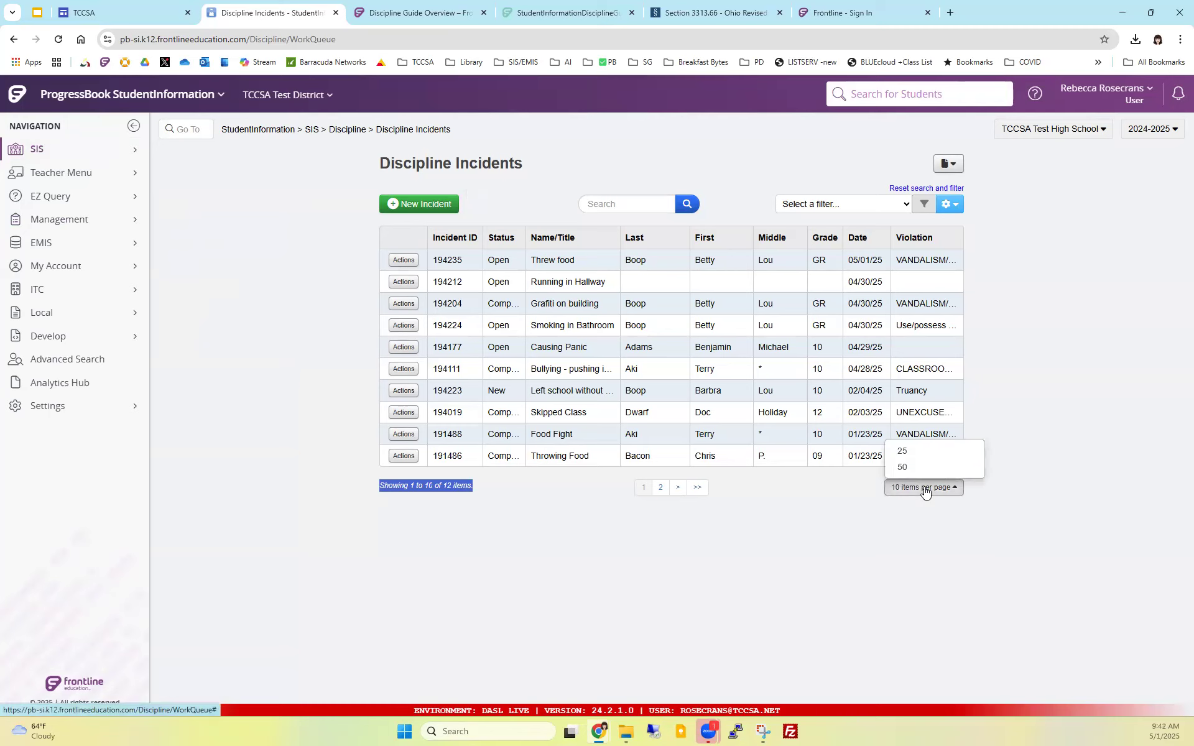
left_click(909, 454)
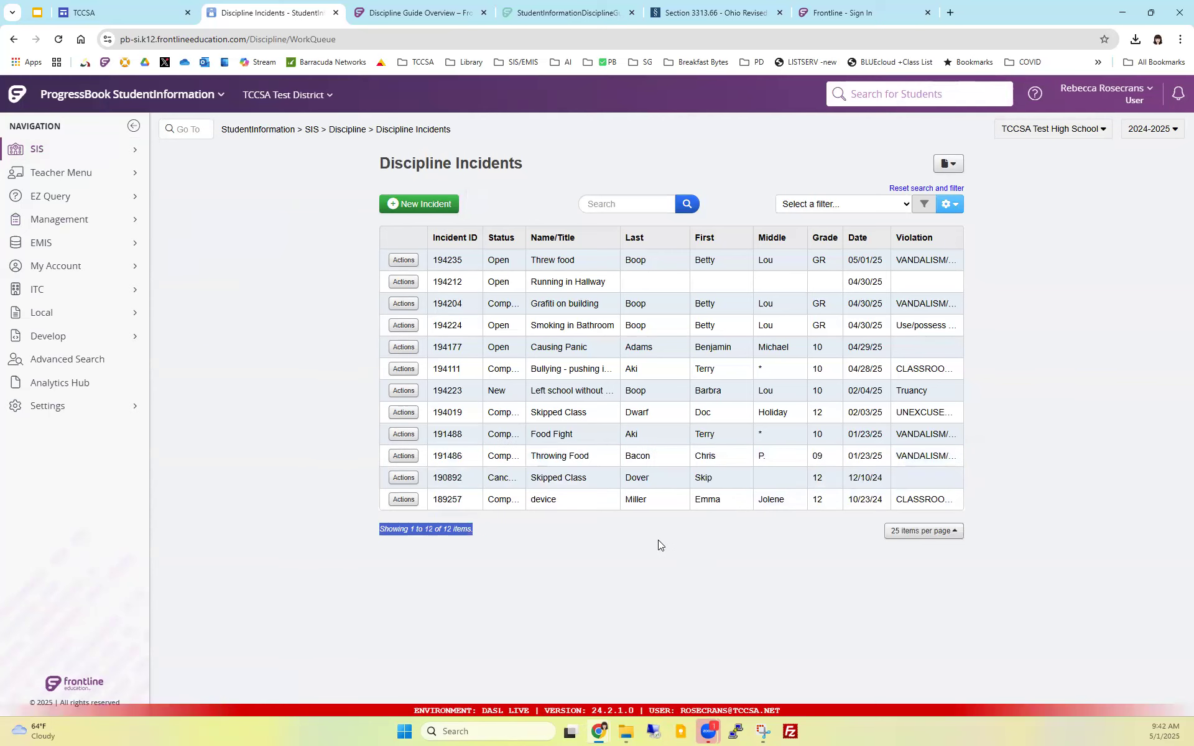
Step: View the second page of incidents at 10 items per page, and restore the list to 25 per page
left_click(902, 533)
left_click(905, 495)
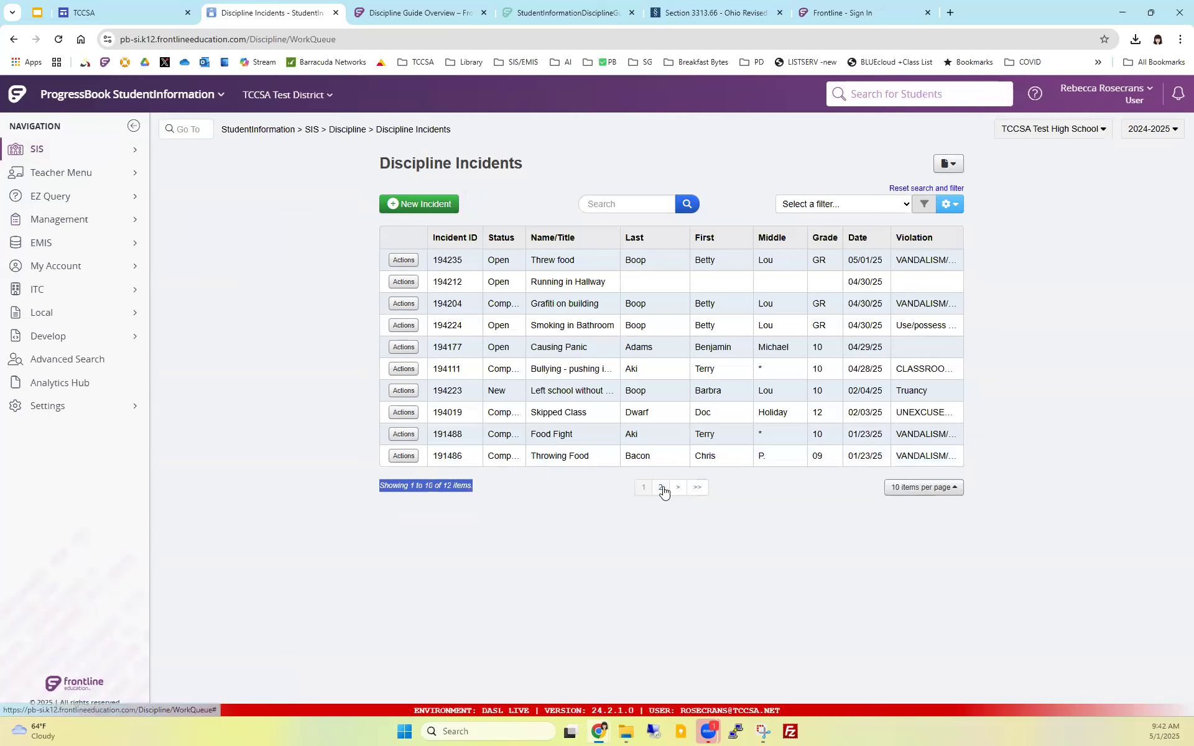
left_click(663, 486)
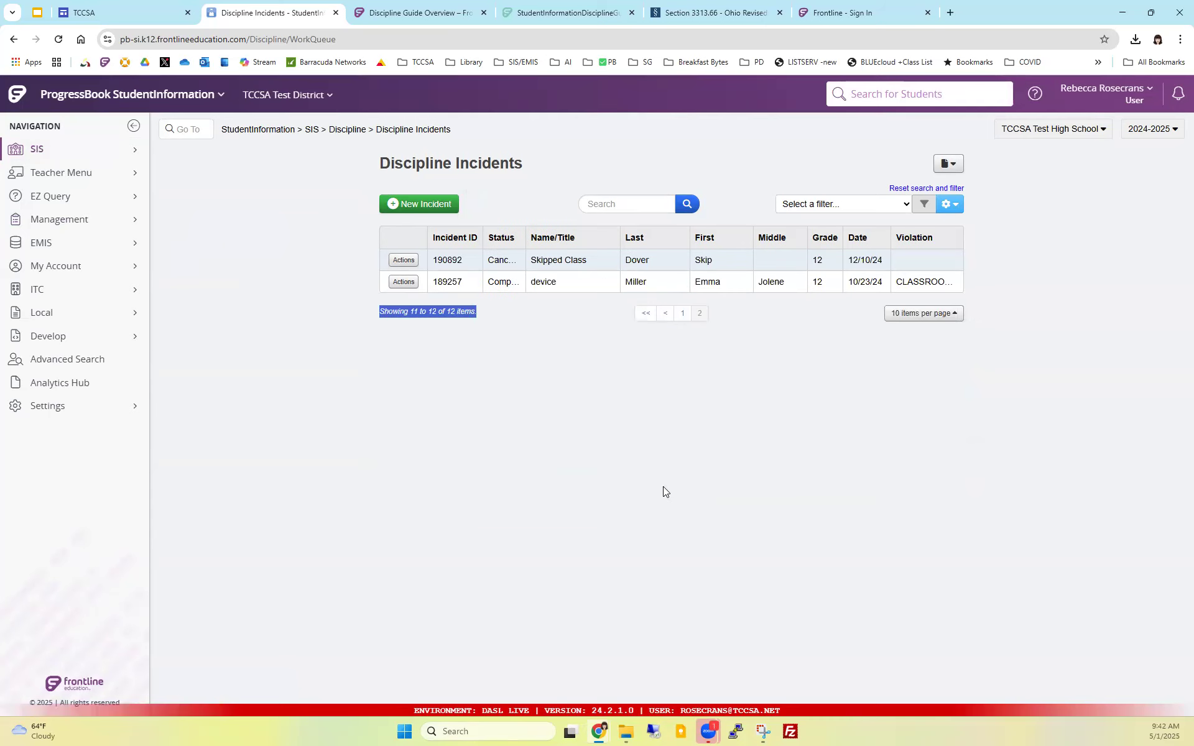
left_click(896, 314)
left_click(901, 277)
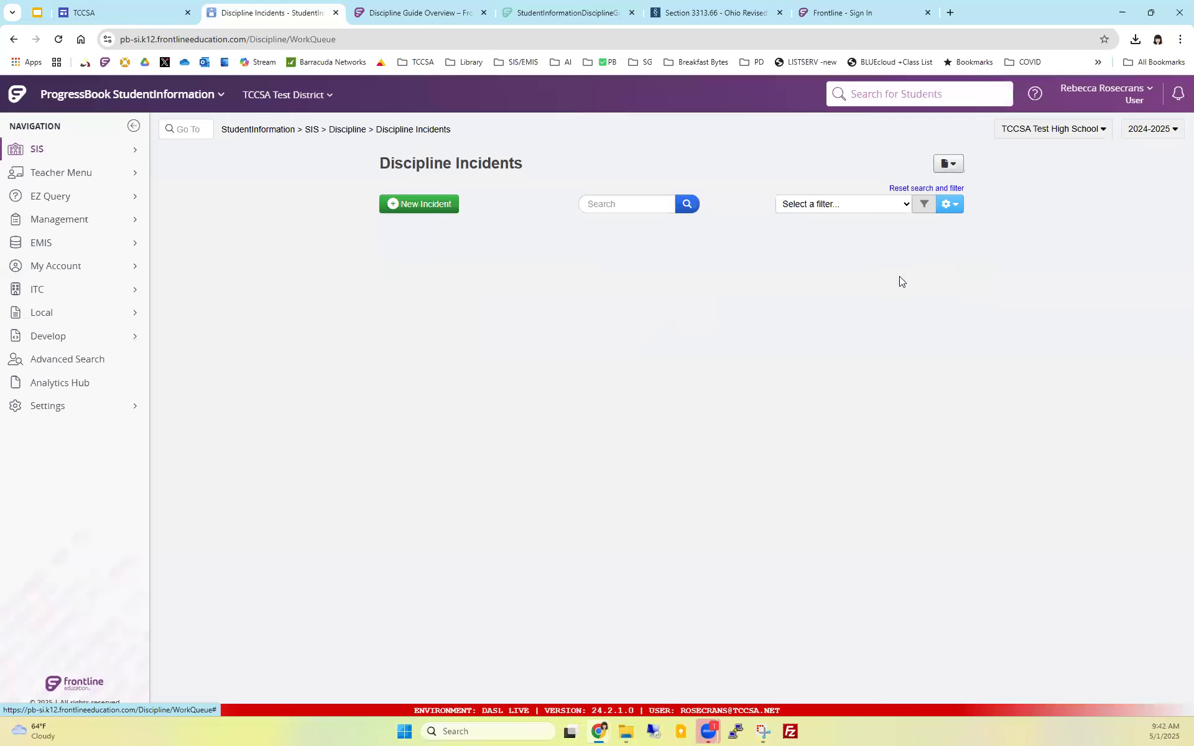
left_click(511, 542)
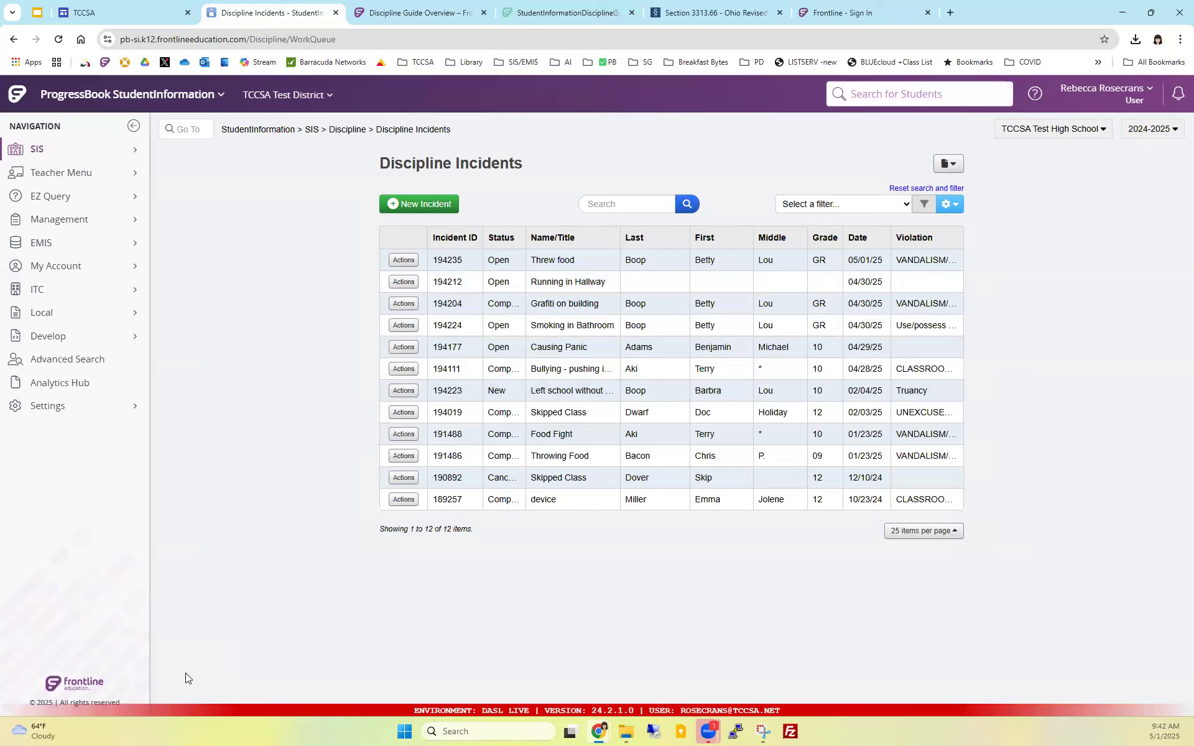
Step: Examine the incident status and page title, and locate the Discipline Referral option for teachers
double_click(498, 392)
left_click_drag(380, 160, 531, 168)
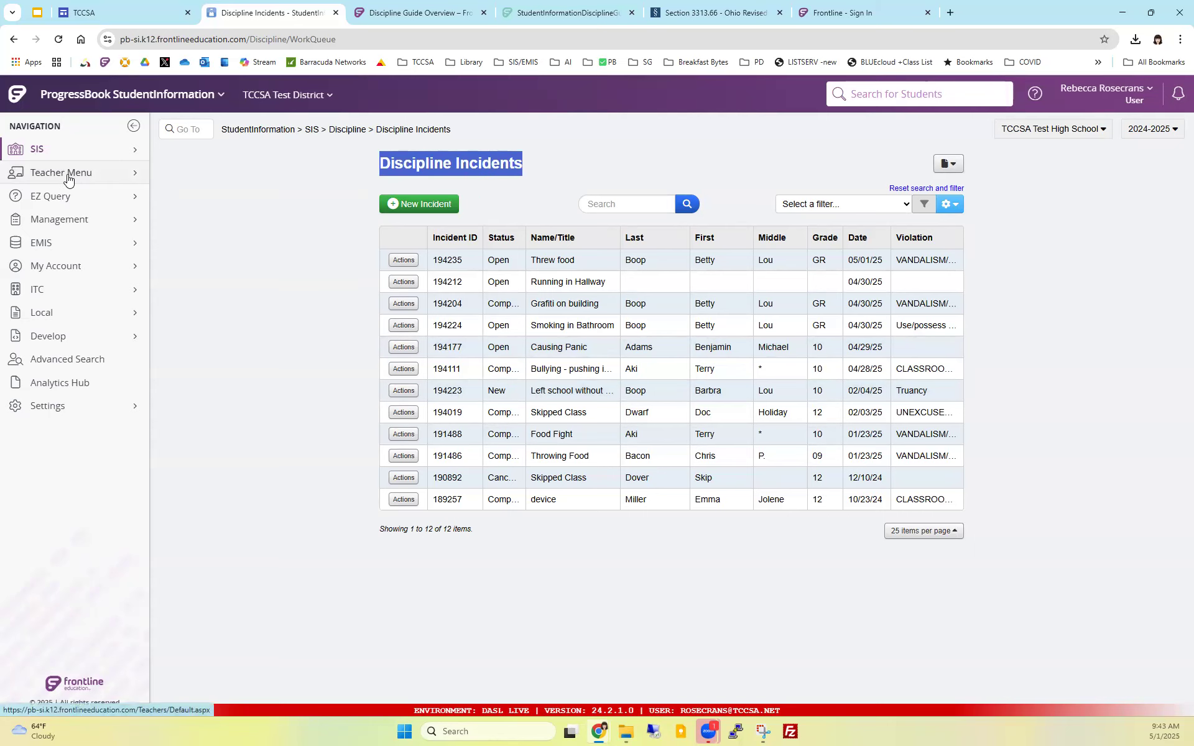
left_click(124, 181)
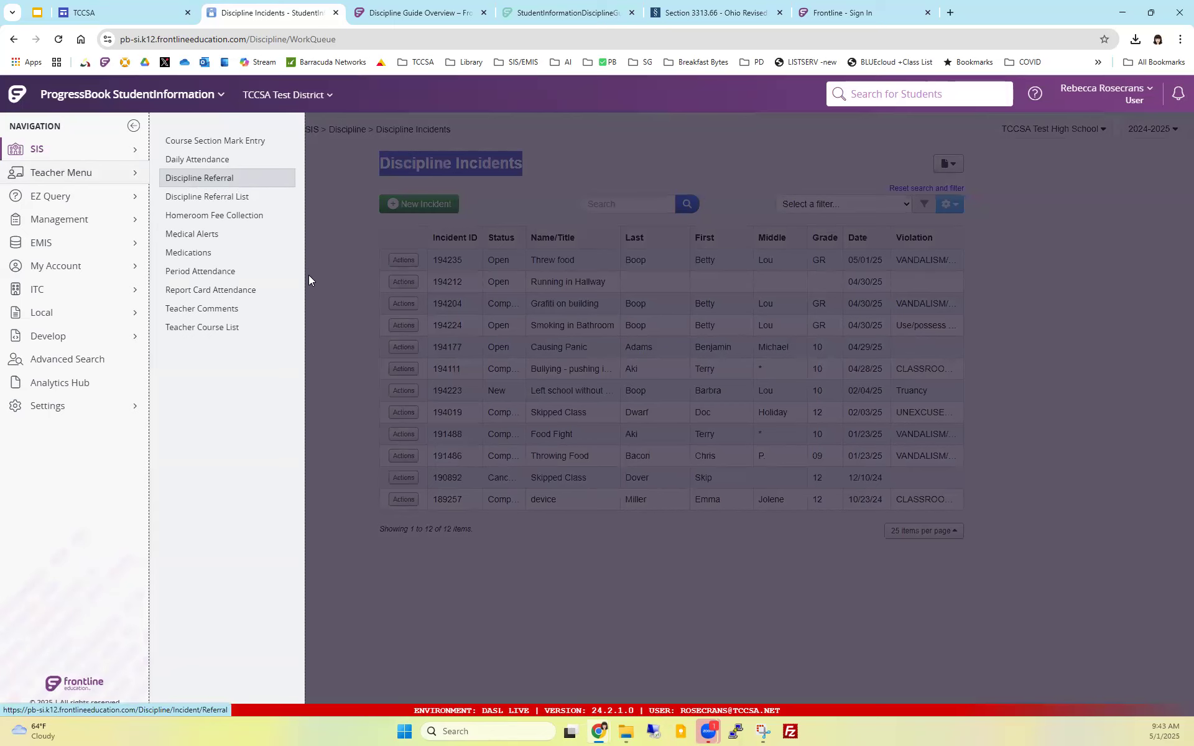
left_click(345, 352)
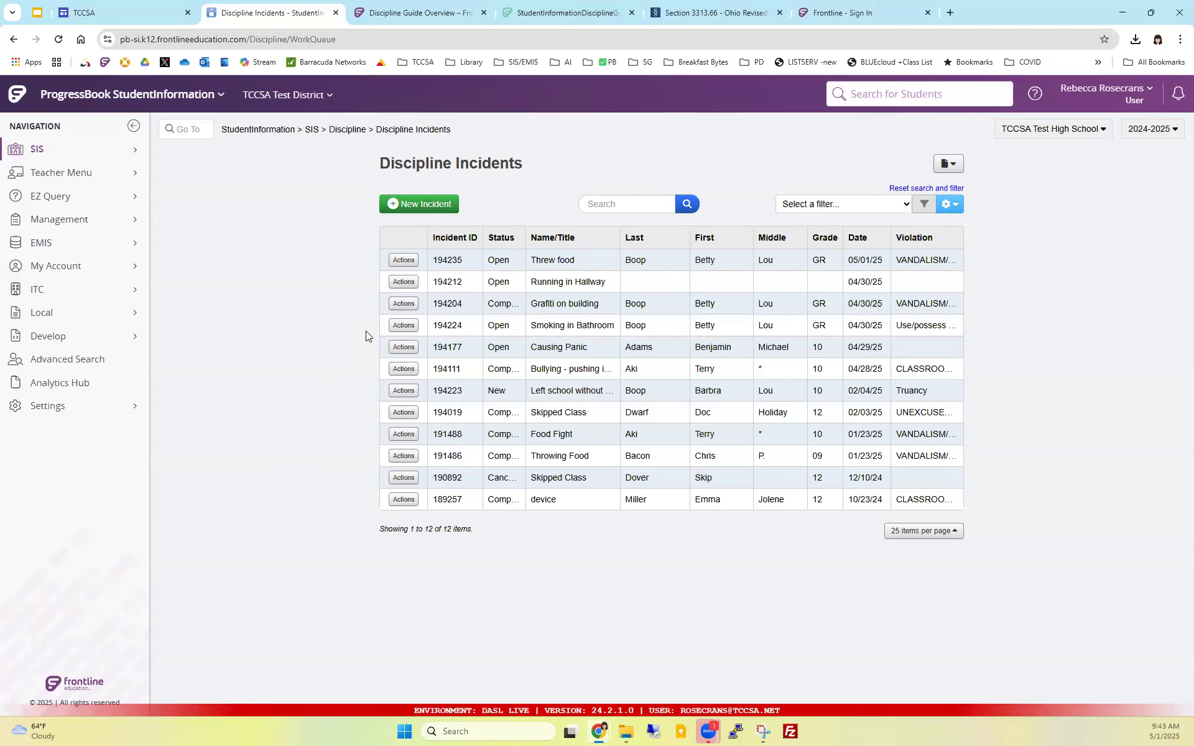
Step: Open the "Threw food" incident for editing and review its title, date, time frame, description and incident category fields
left_click(402, 260)
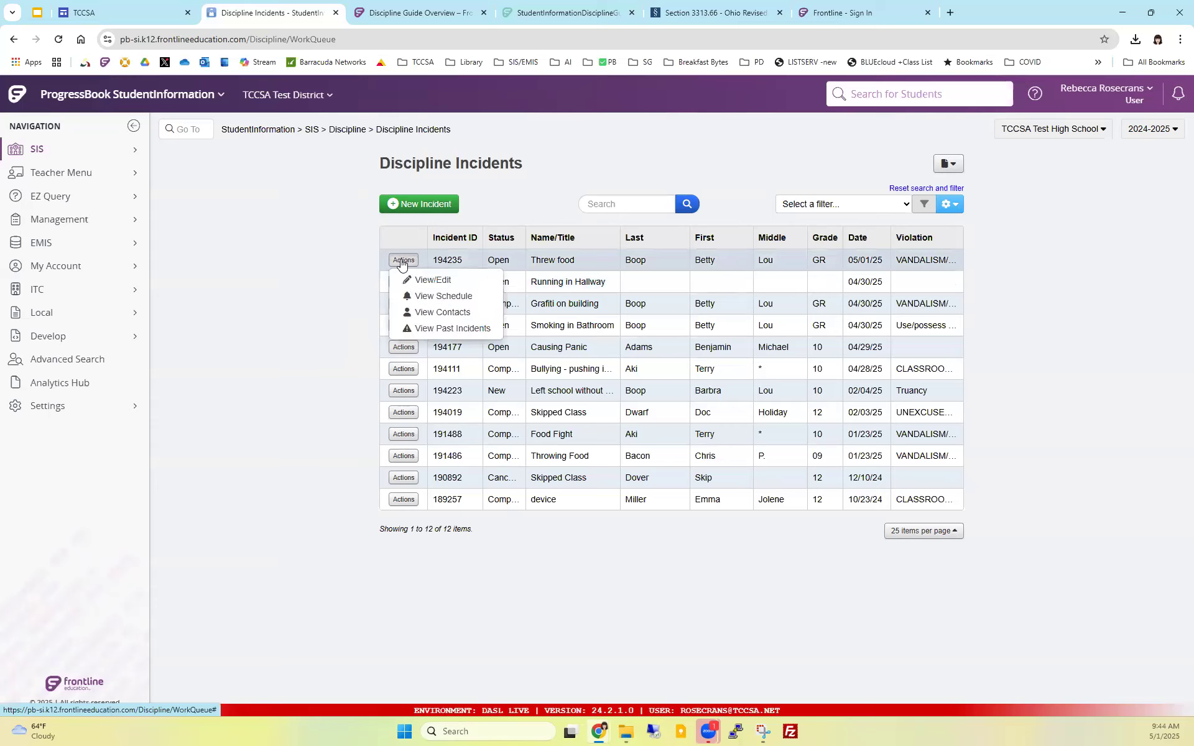
left_click(423, 280)
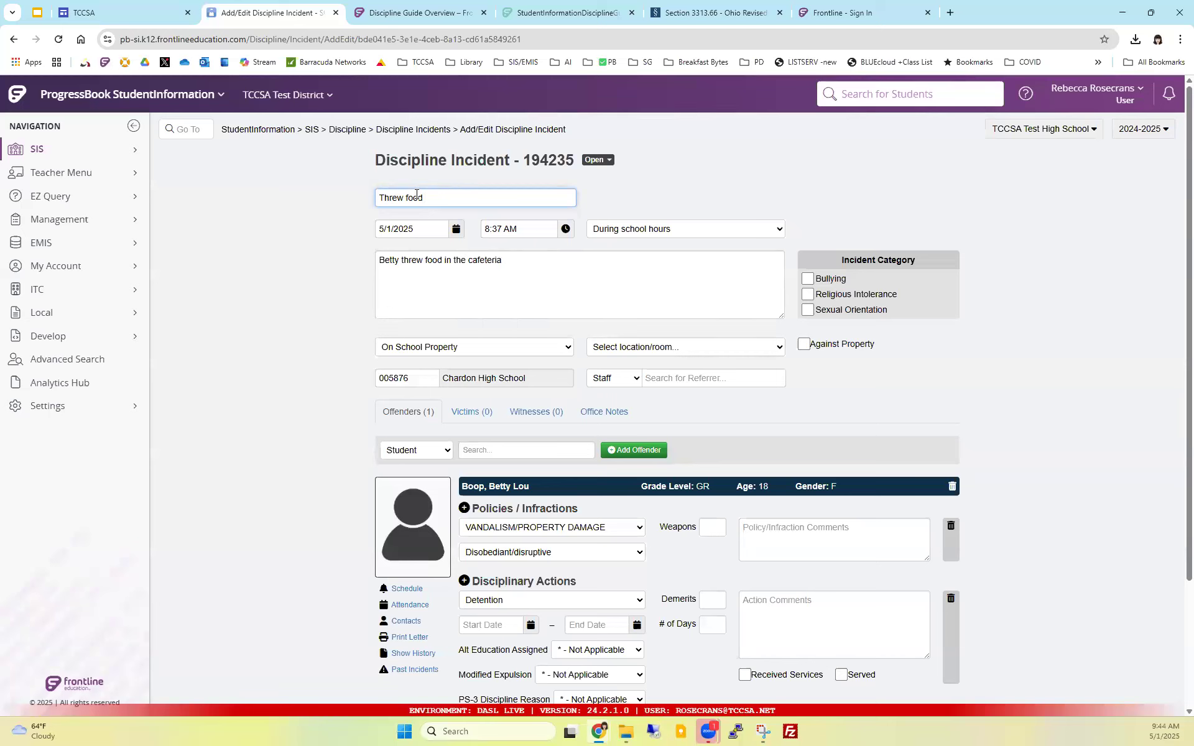
left_click_drag(426, 198, 364, 199)
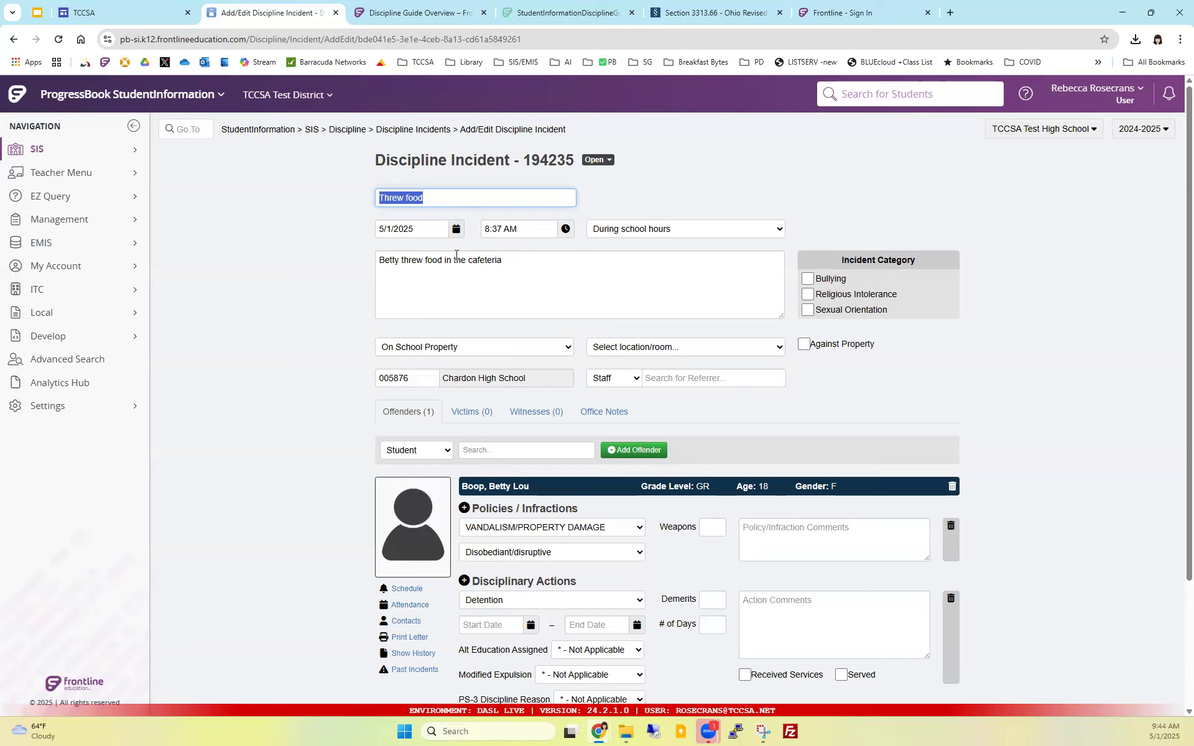
left_click(439, 231)
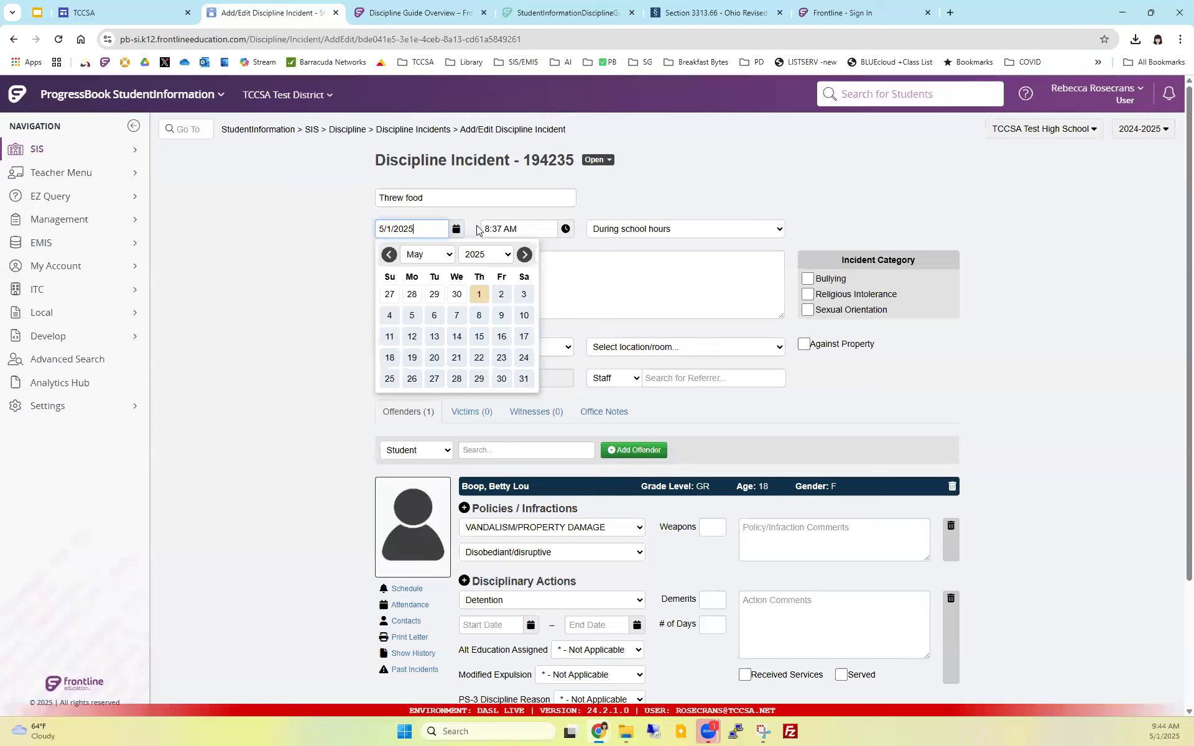
left_click(669, 229)
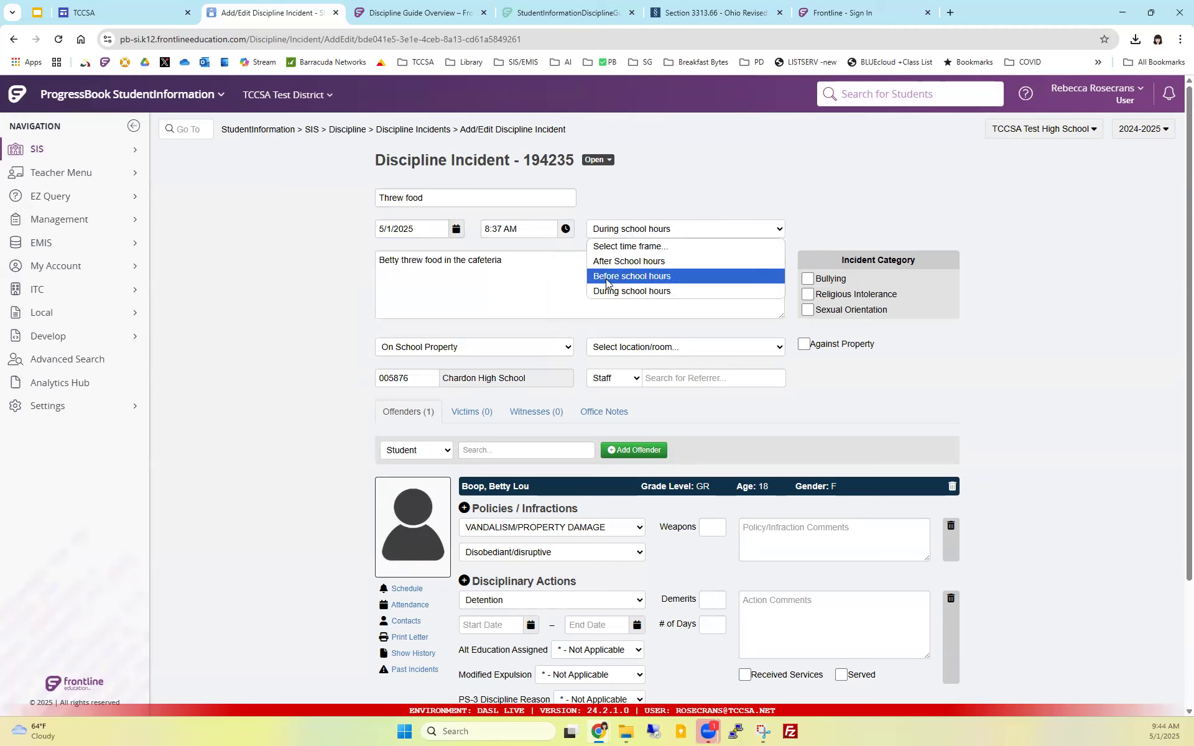
left_click(551, 274)
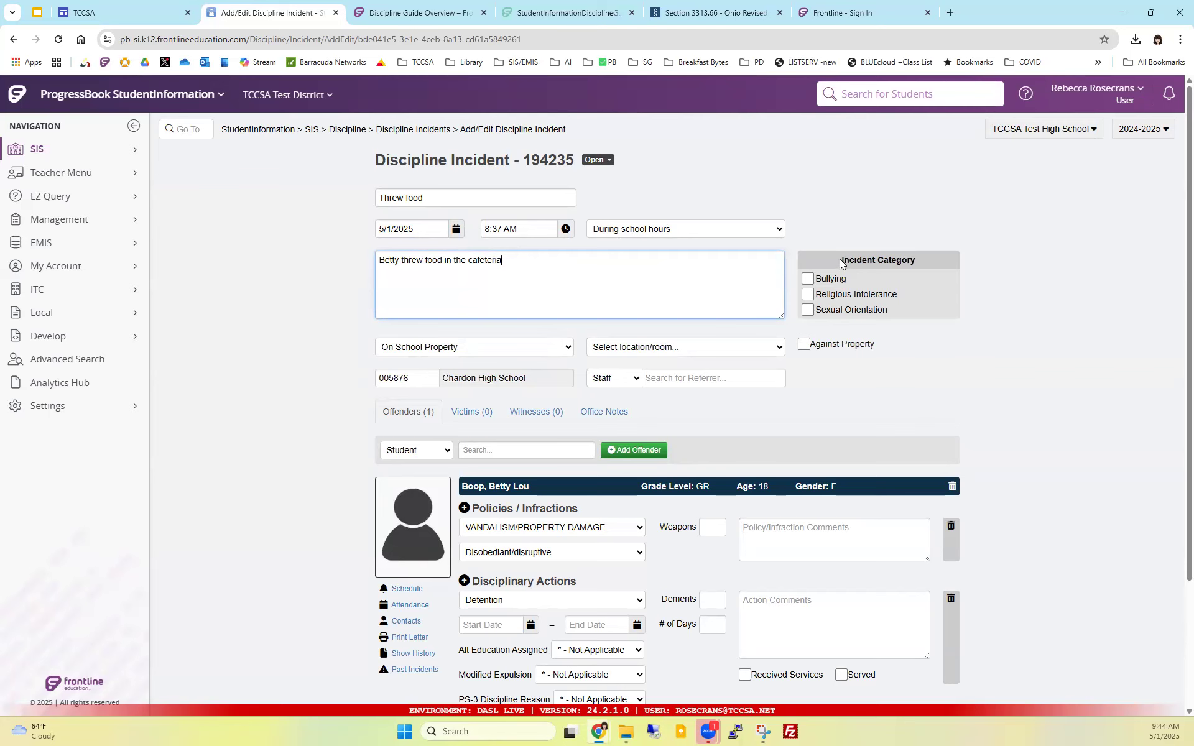
left_click_drag(841, 261, 927, 261)
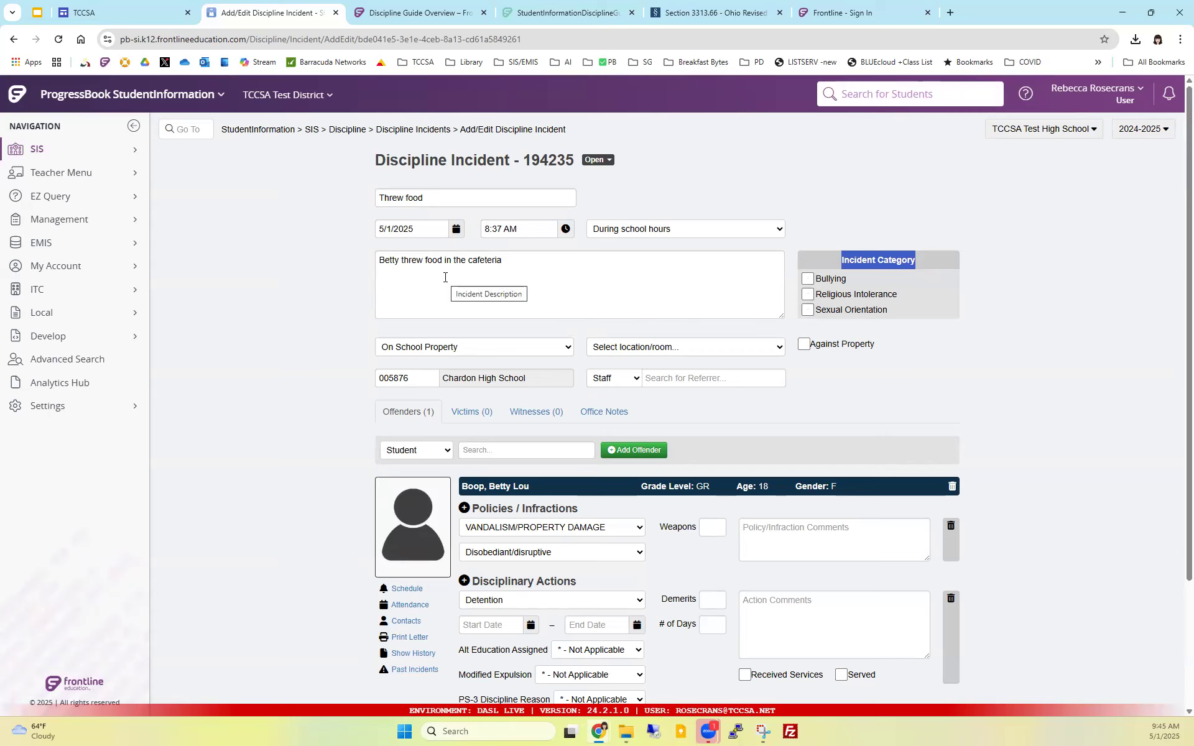
left_click(840, 260)
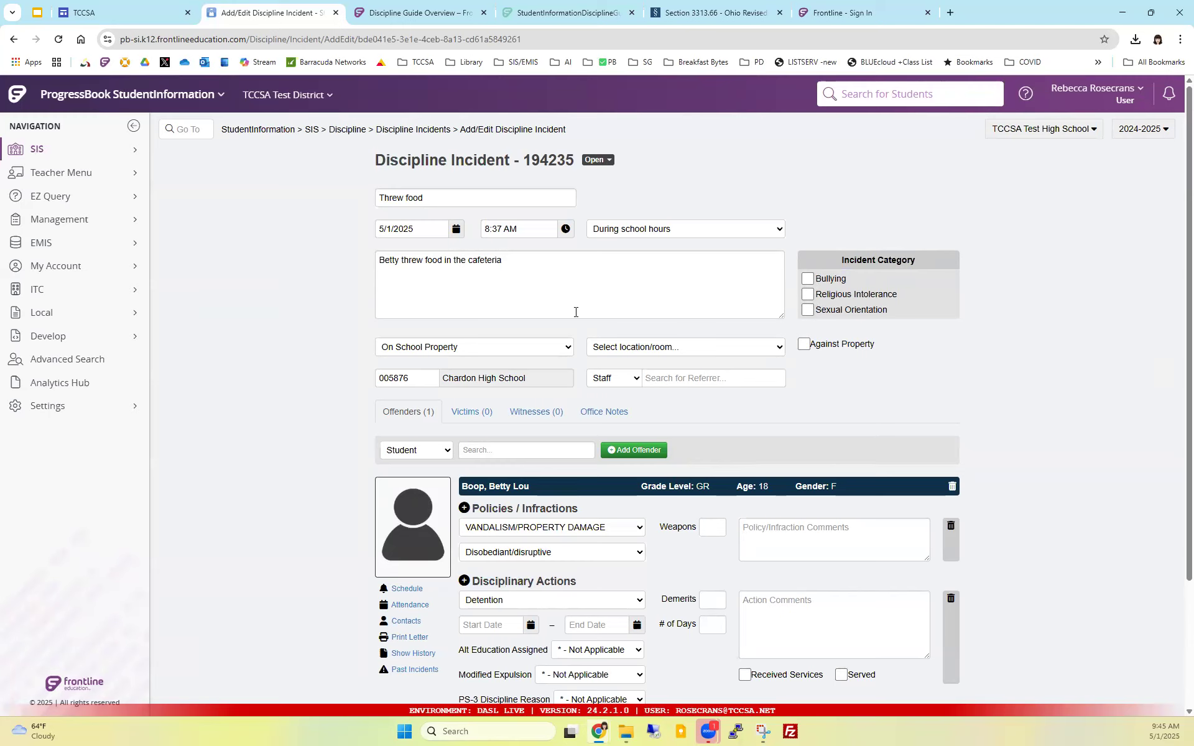
Step: Review the incident's place types and available rooms, and set its location/room to CAFATERIA
left_click(567, 348)
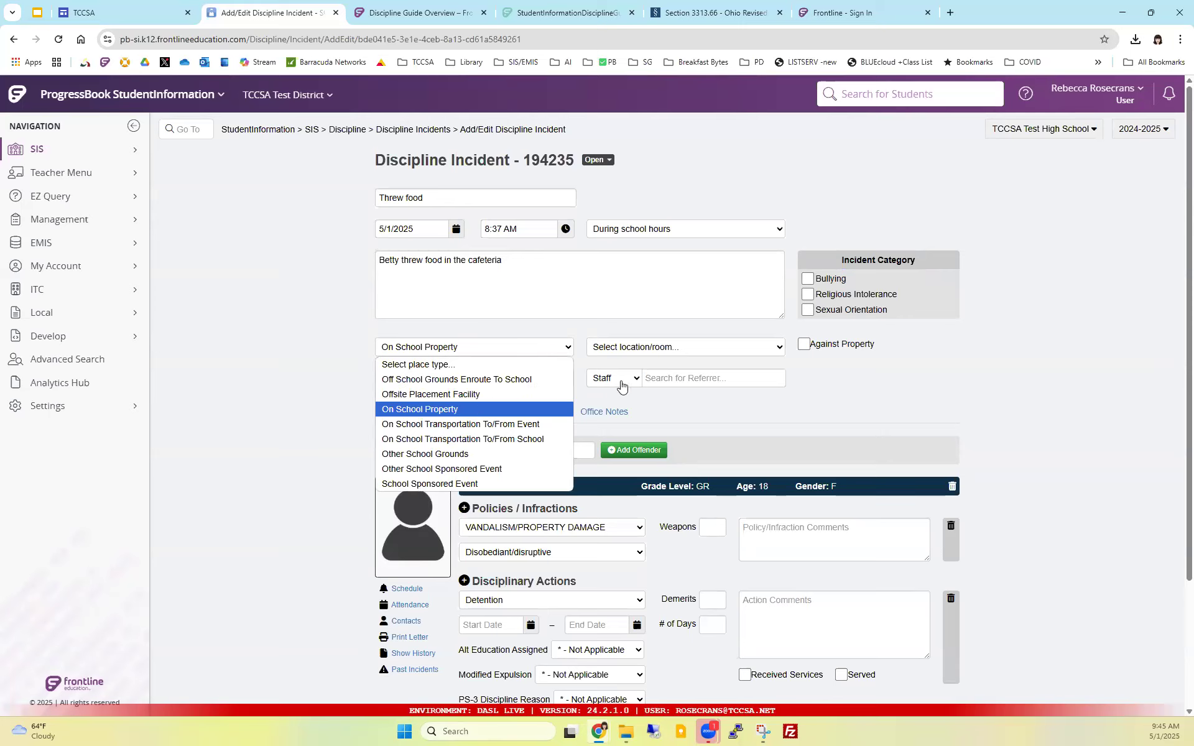
key("Up")
left_click(661, 349)
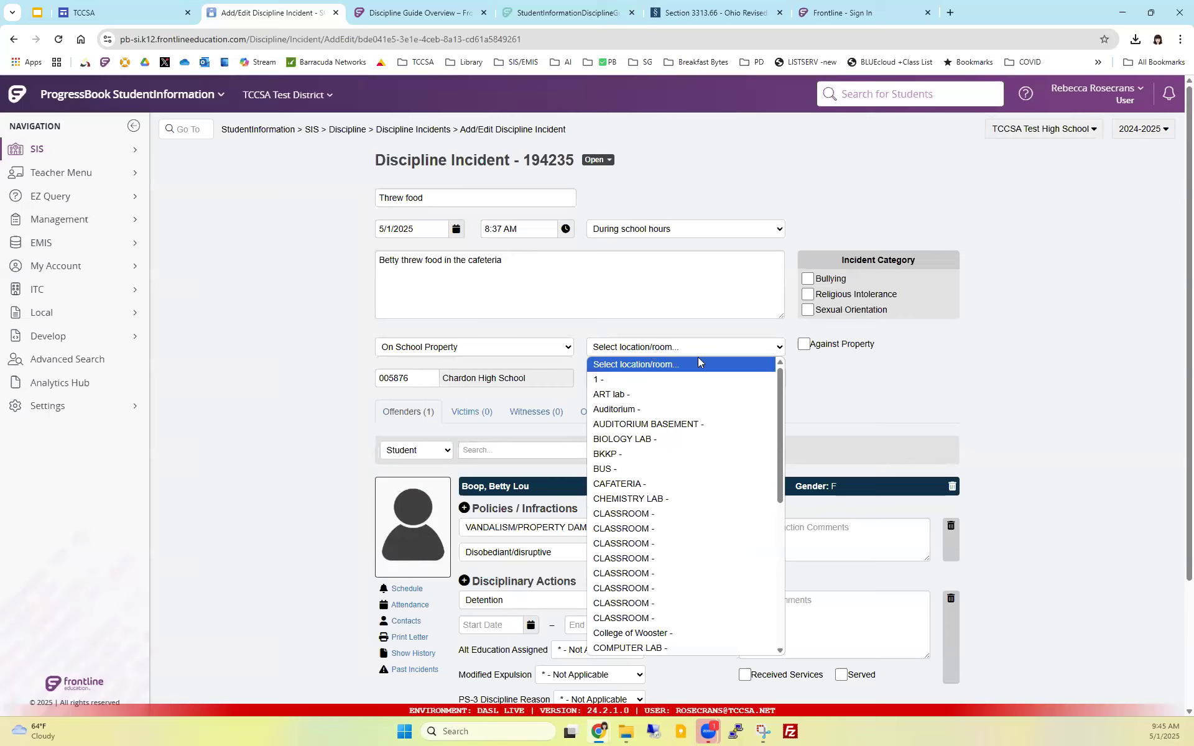
left_click_drag(778, 380, 793, 528)
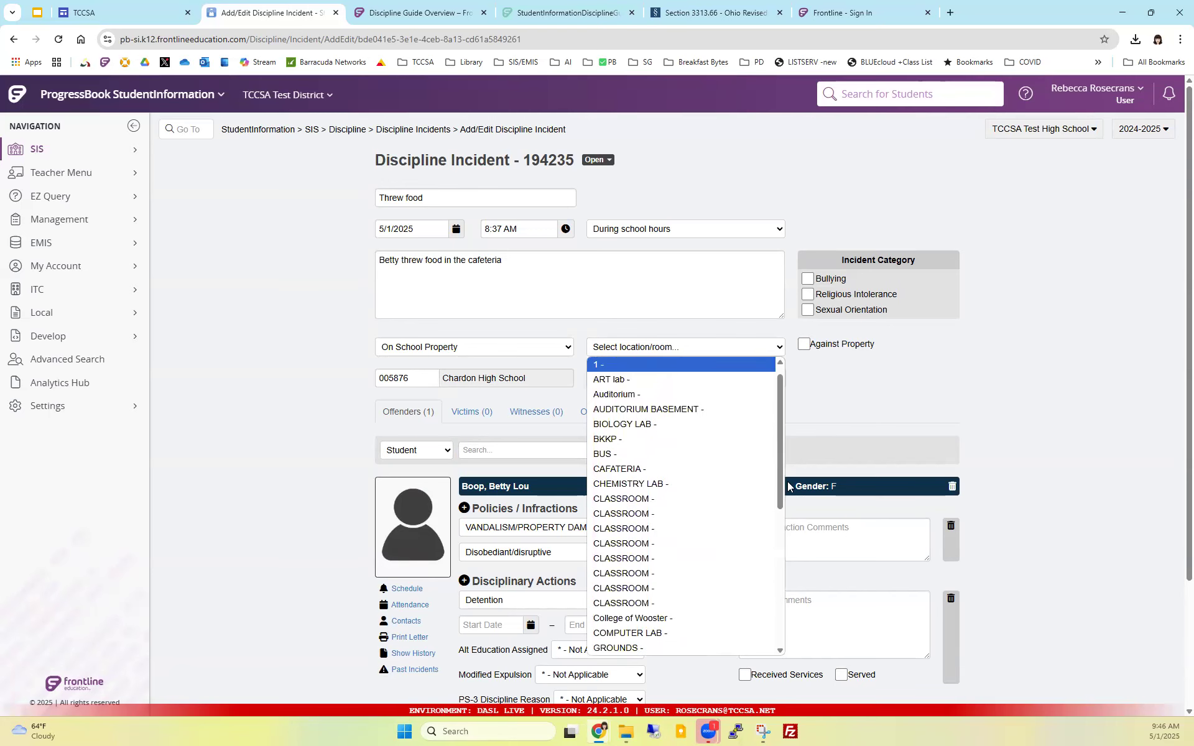
left_click_drag(780, 422, 765, 605)
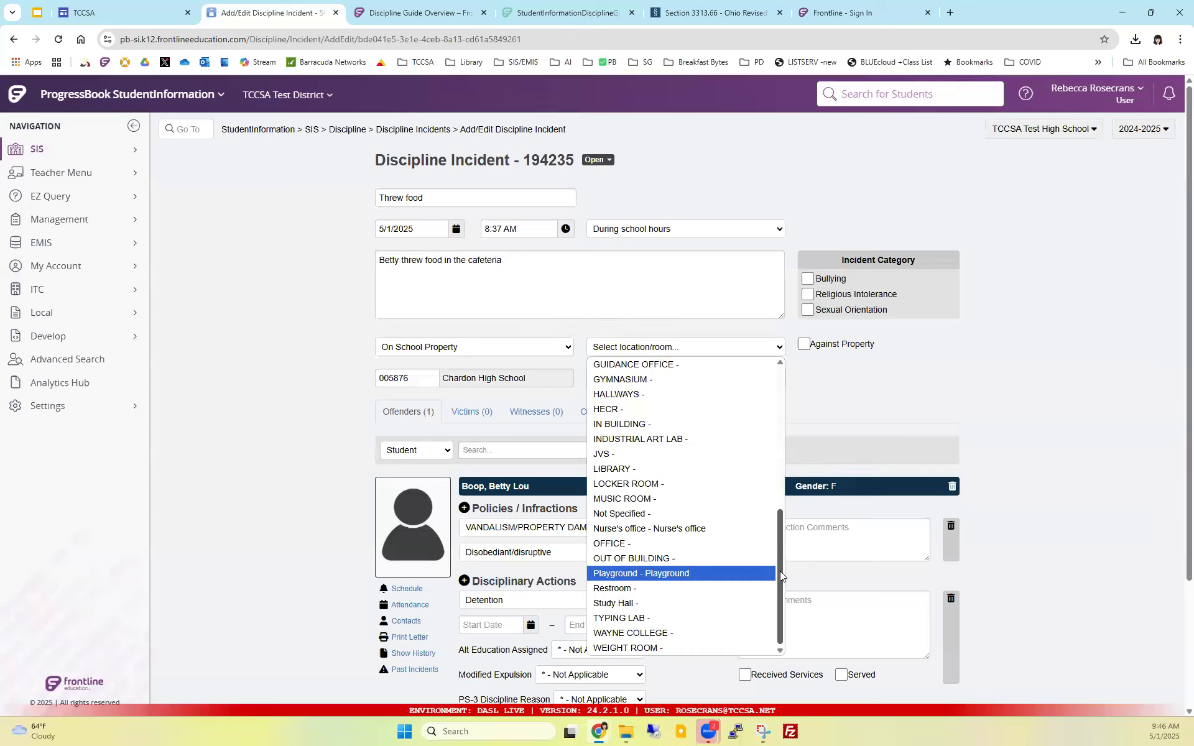
left_click_drag(780, 571, 776, 417)
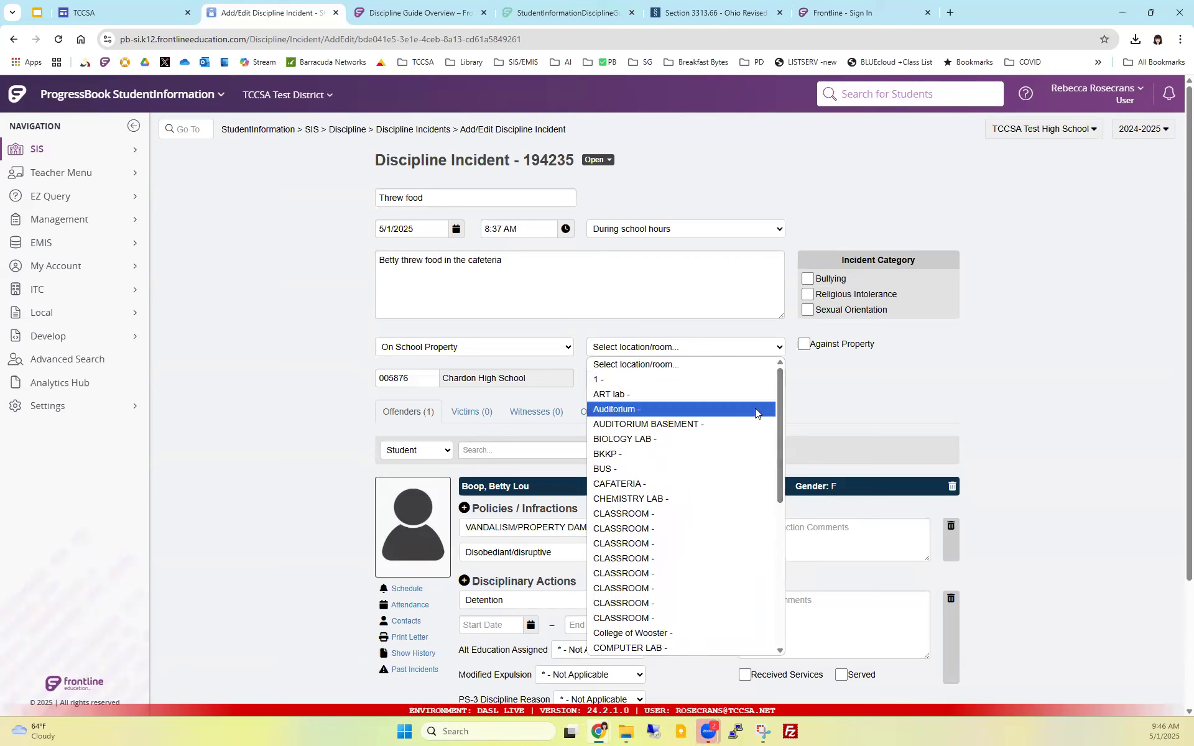
left_click(650, 489)
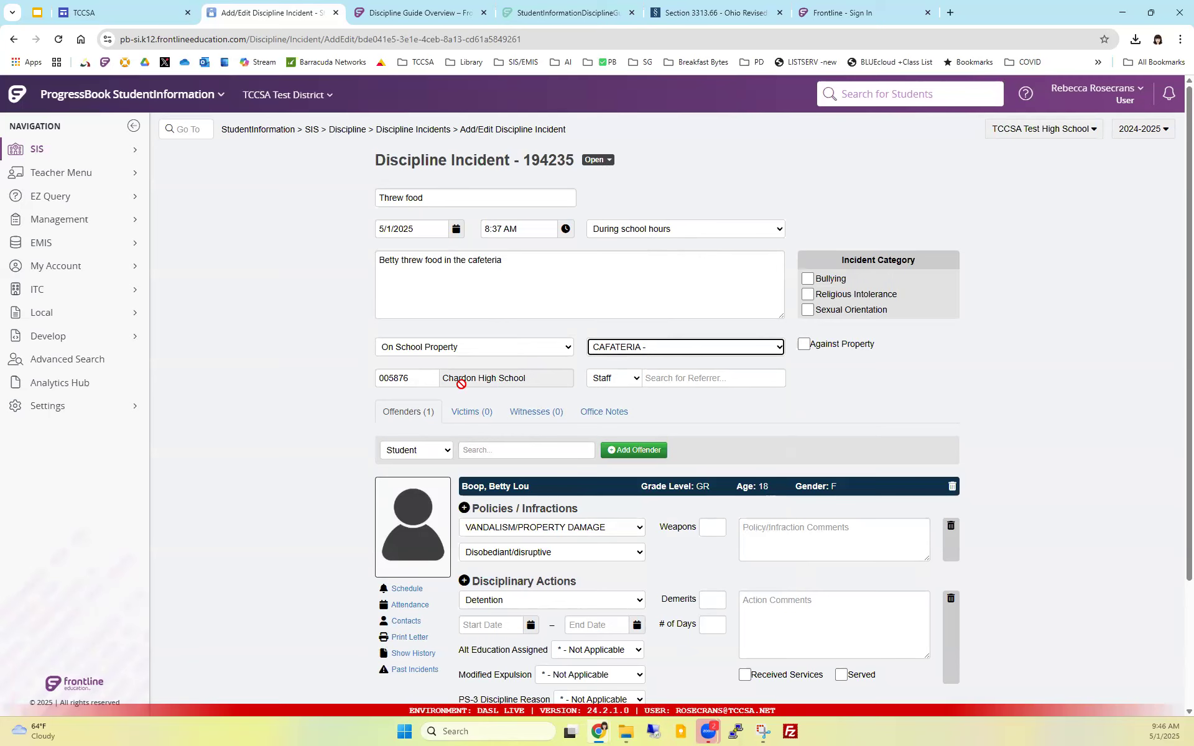
Step: Find the staff member by surname, assign them as the incident's referrer, and save the updated incident
left_click(411, 378)
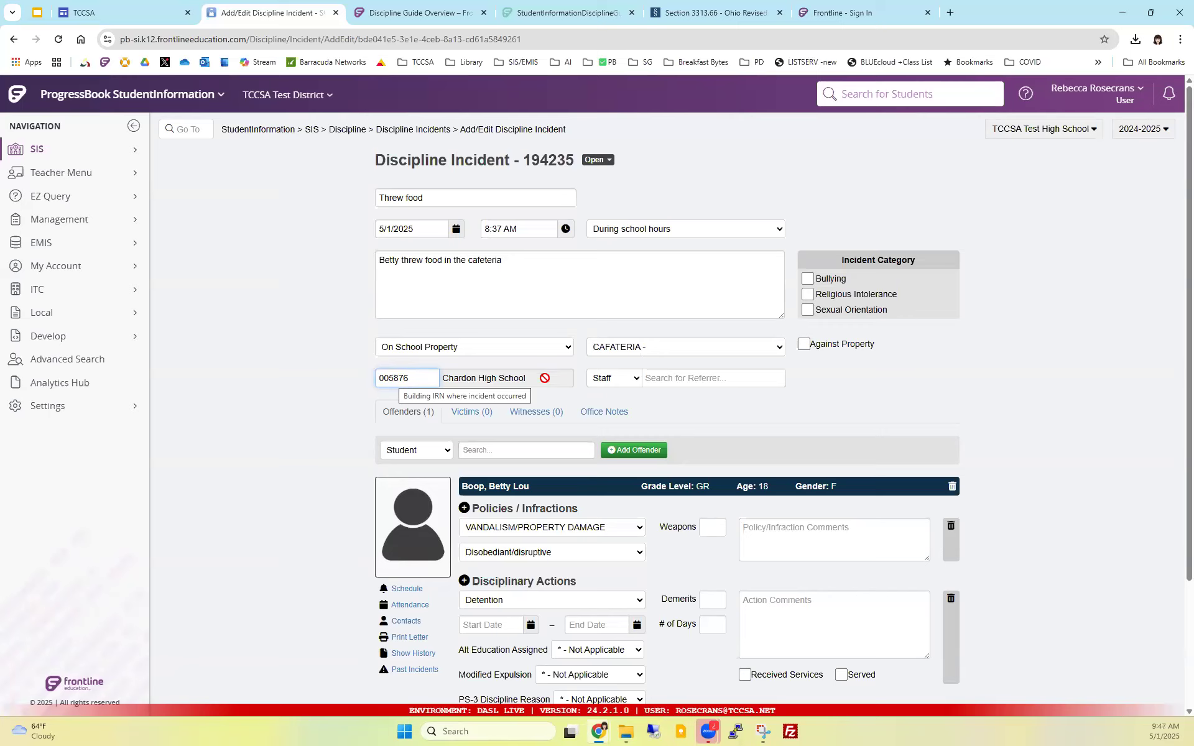
left_click(635, 381)
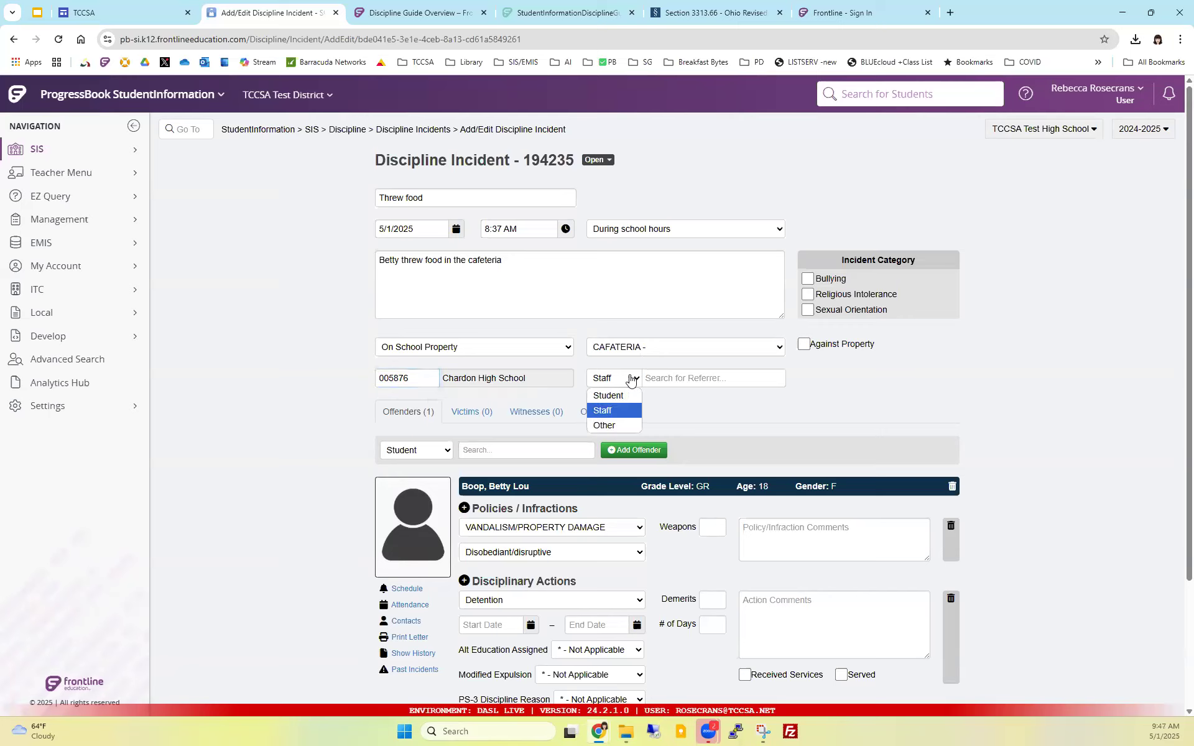
left_click(677, 380)
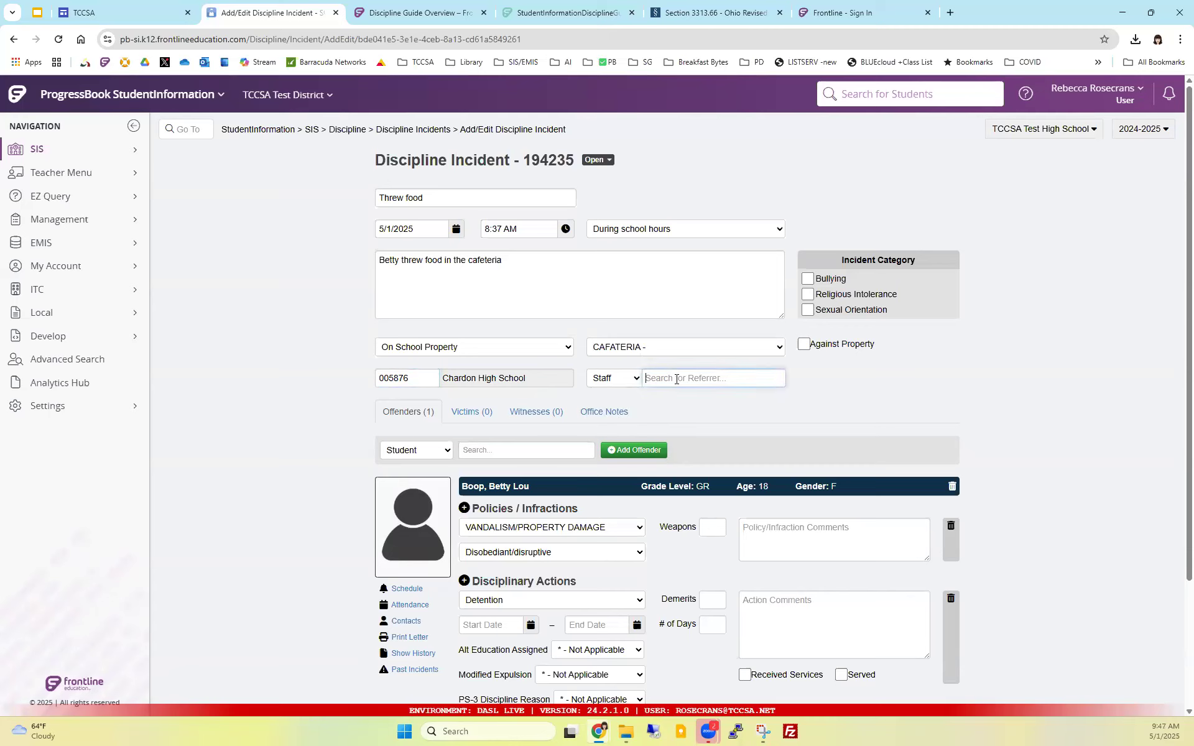
type("rose")
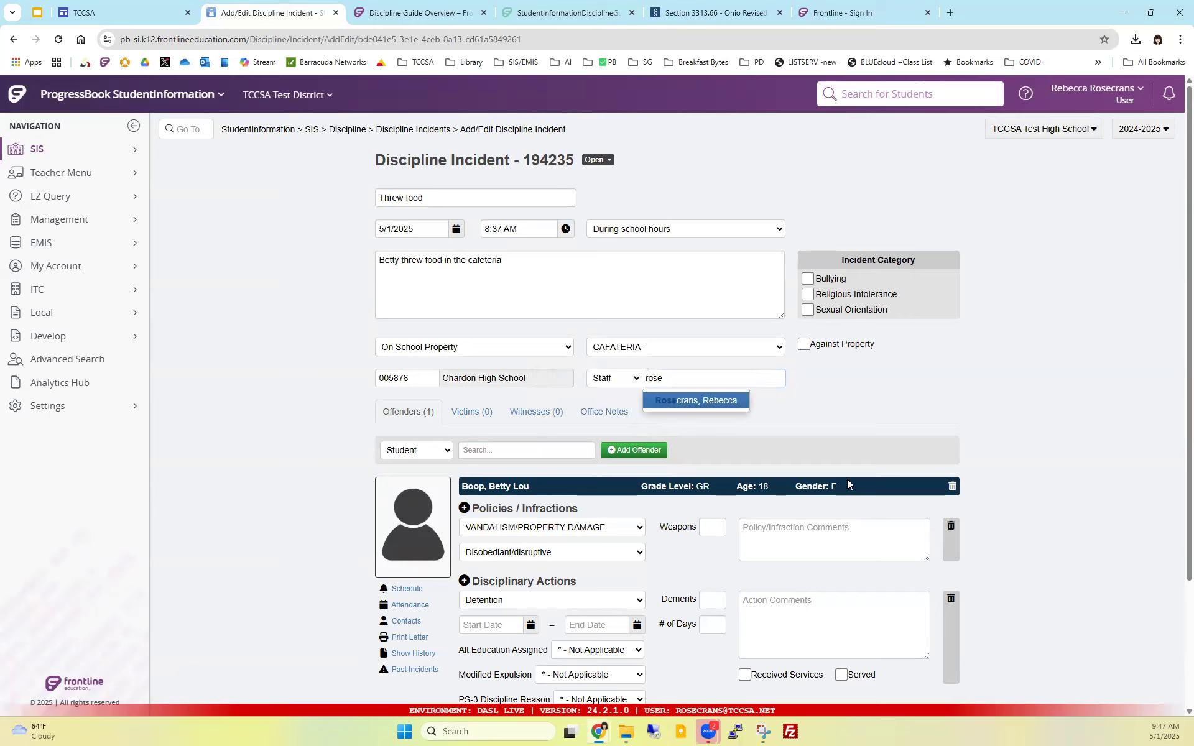
left_click(697, 401)
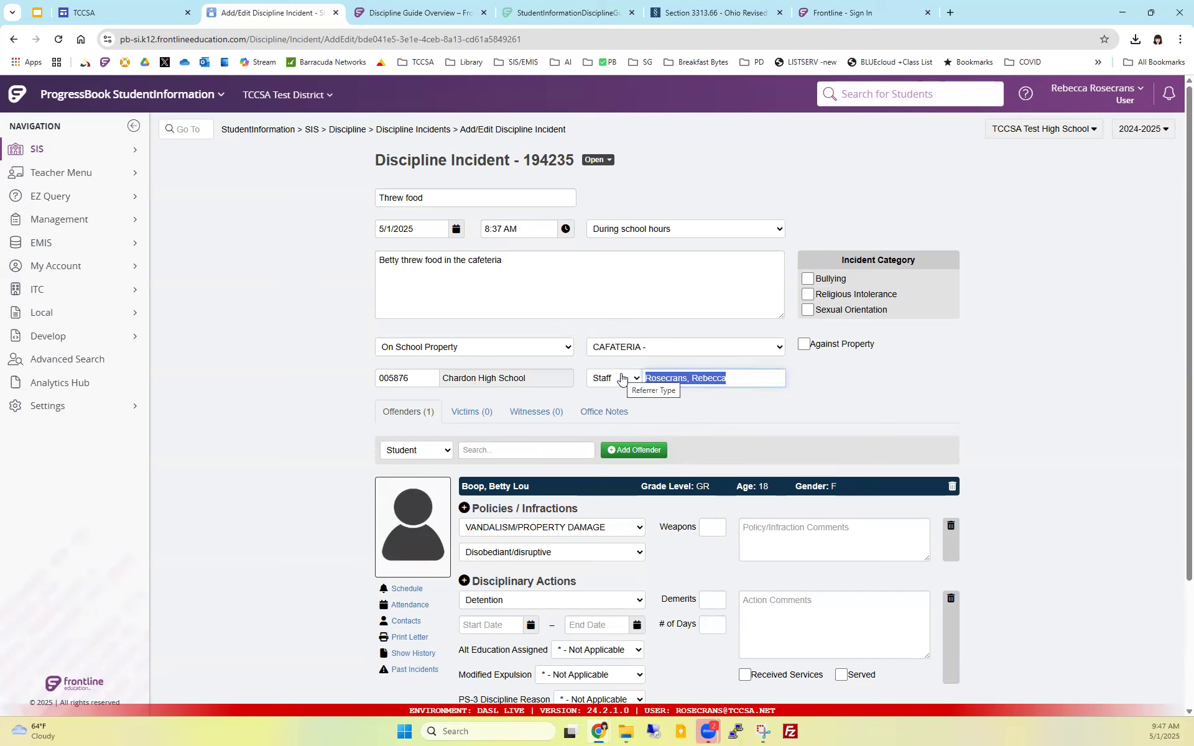
scroll(622, 378, "down", 3)
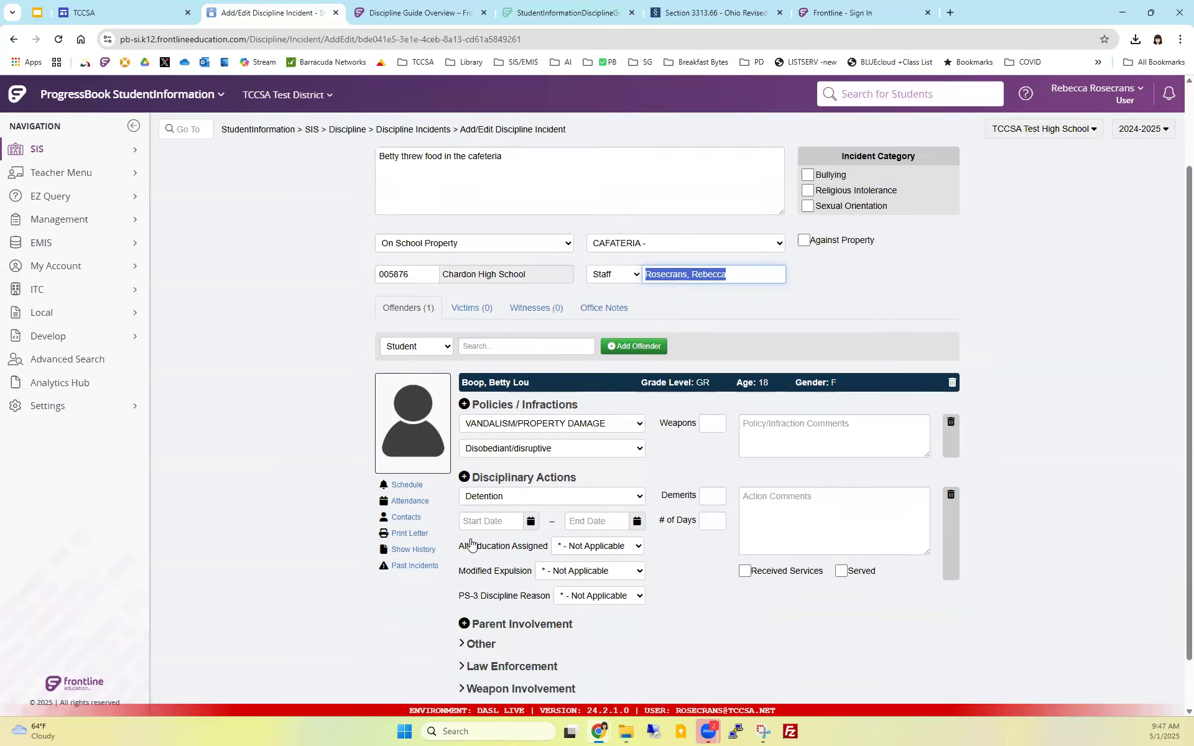
left_click(411, 678)
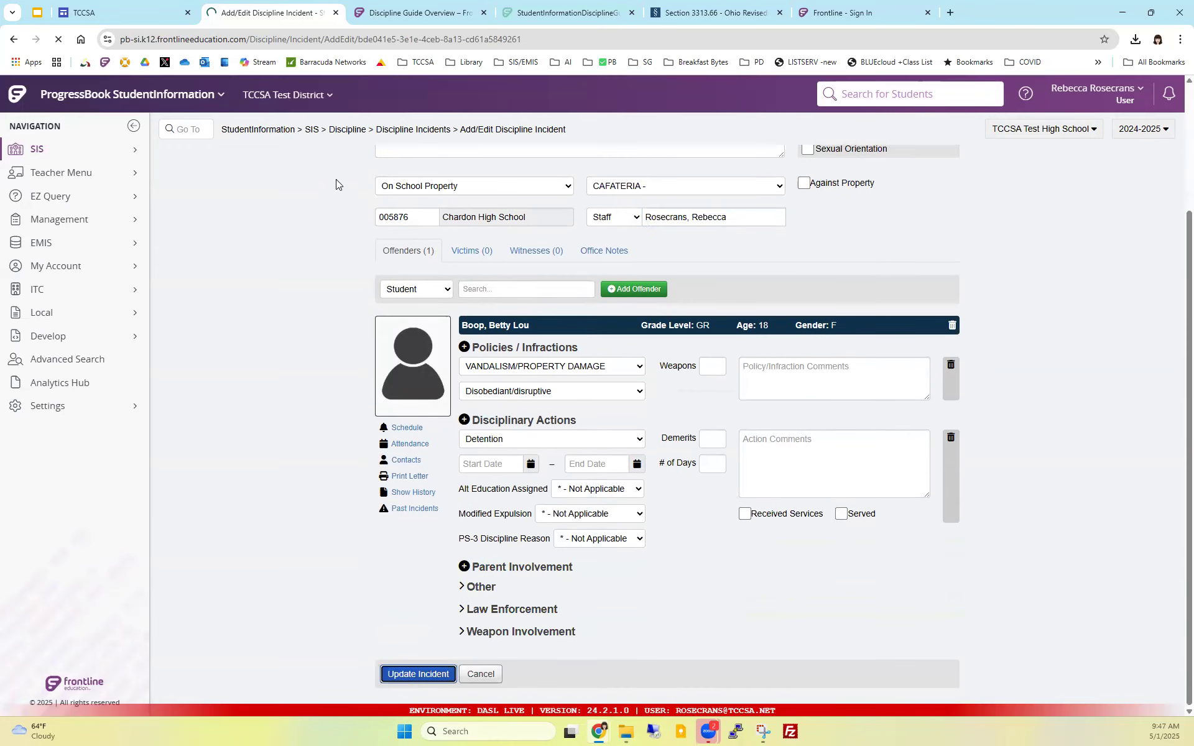
Step: Open Room/Location Maintenance by searching for "location", then review its place under School Administration and the list of school rooms
left_click(183, 128)
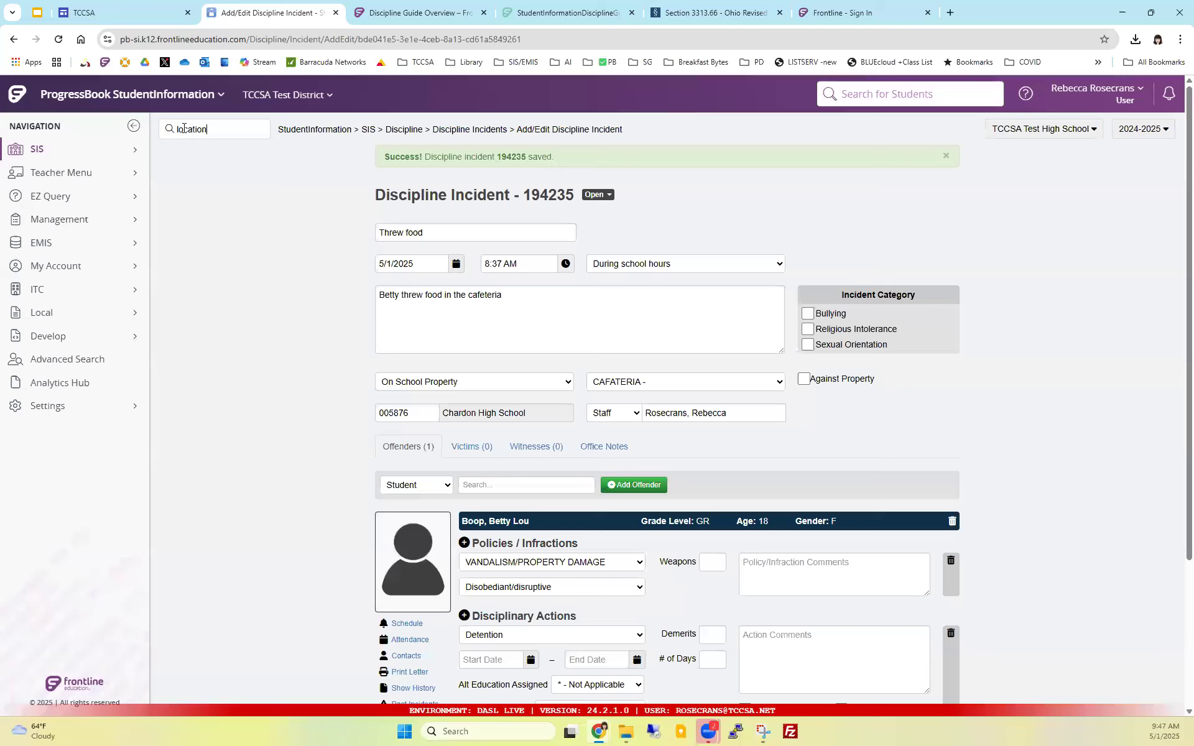
key("Return")
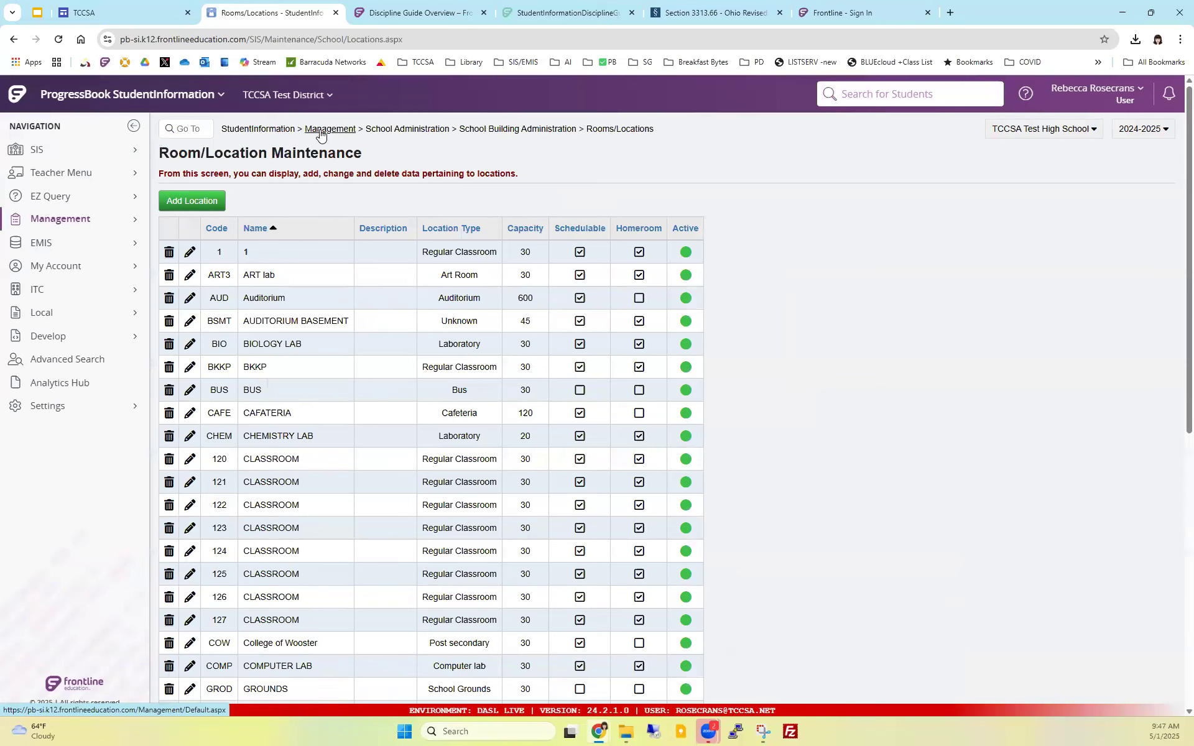
left_click(101, 225)
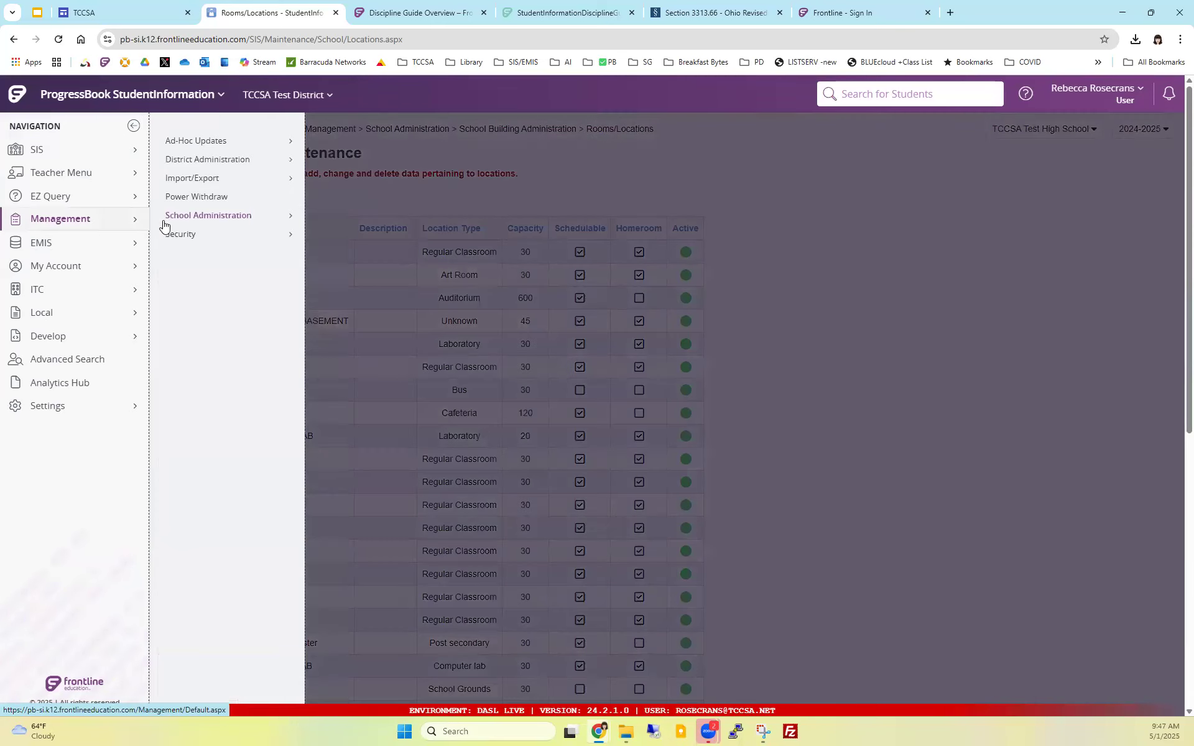
left_click(210, 217)
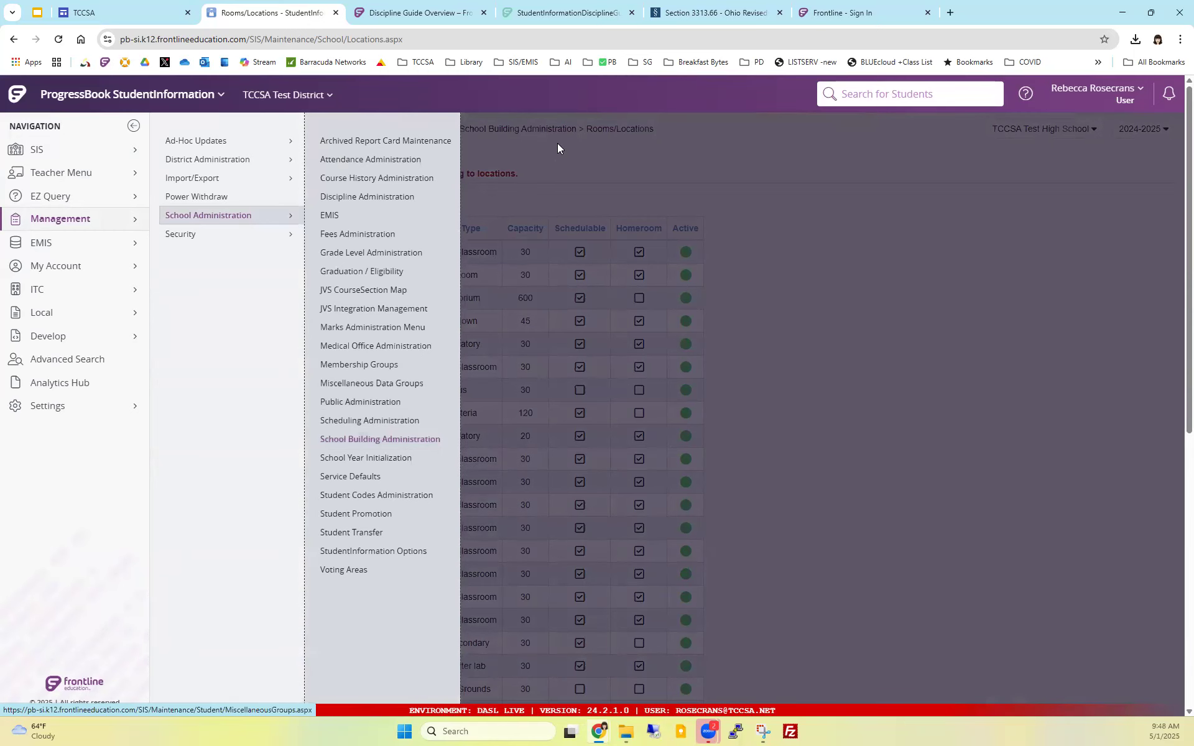
left_click(538, 159)
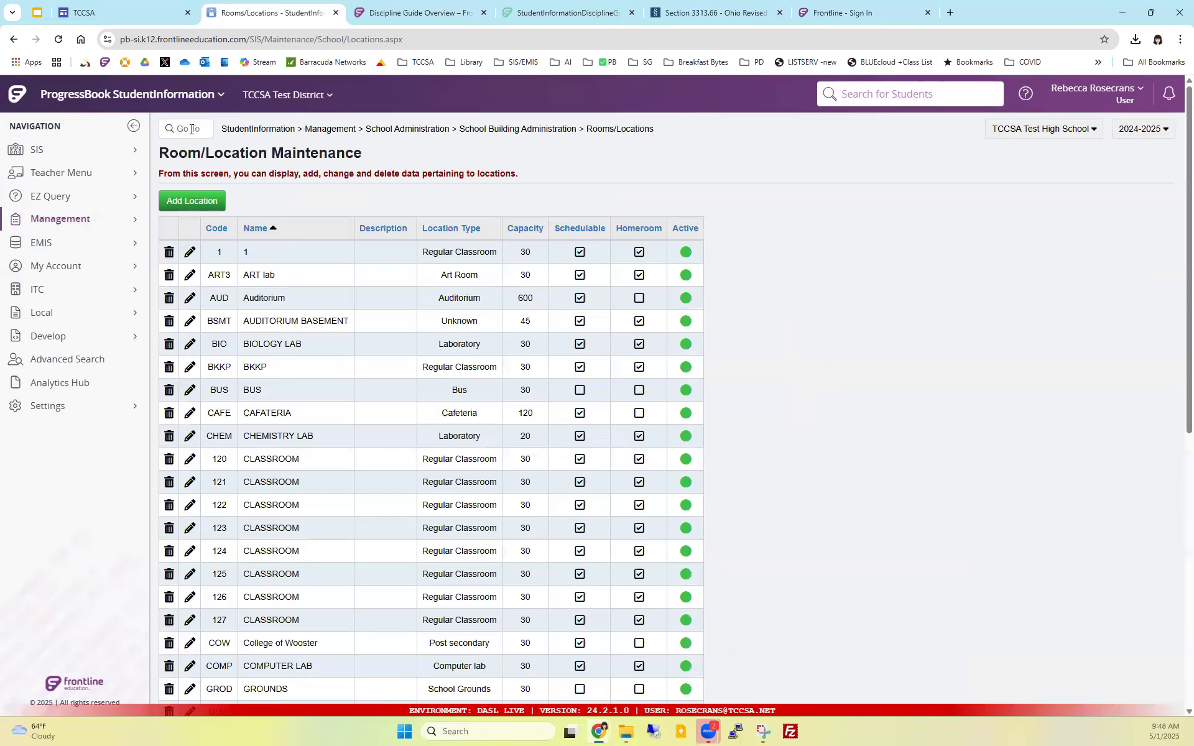
left_click(192, 129)
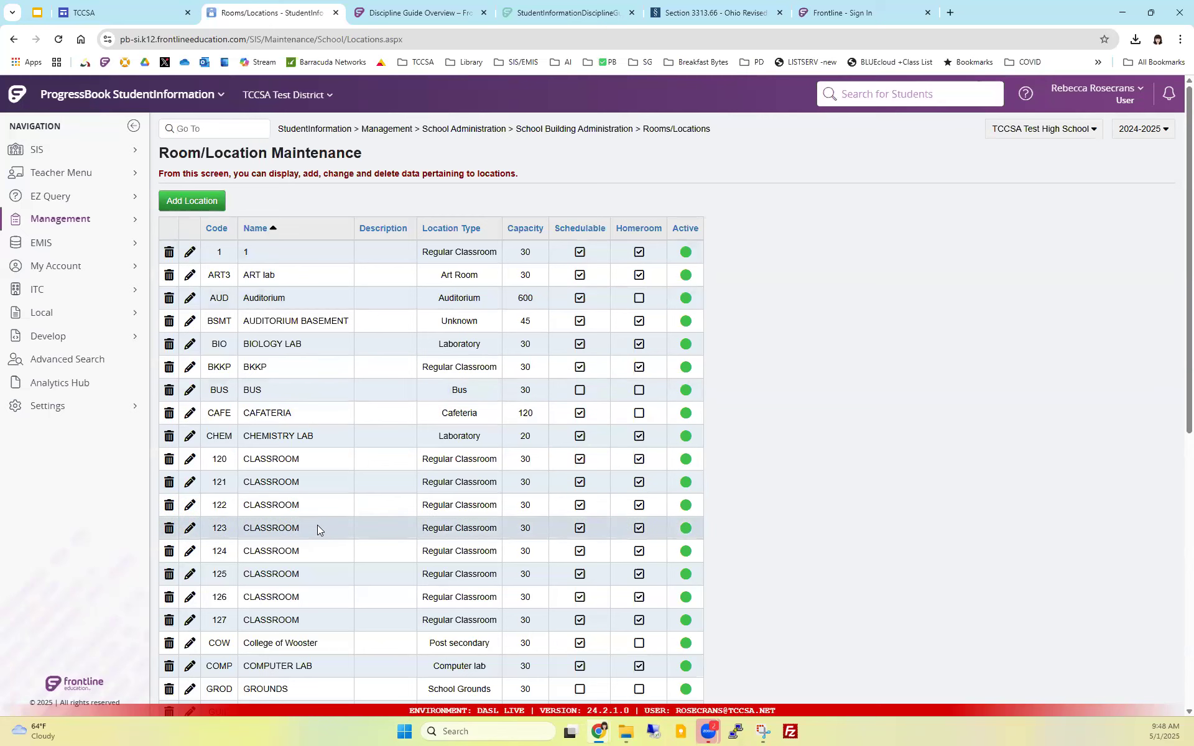
scroll(317, 525, "down", 4)
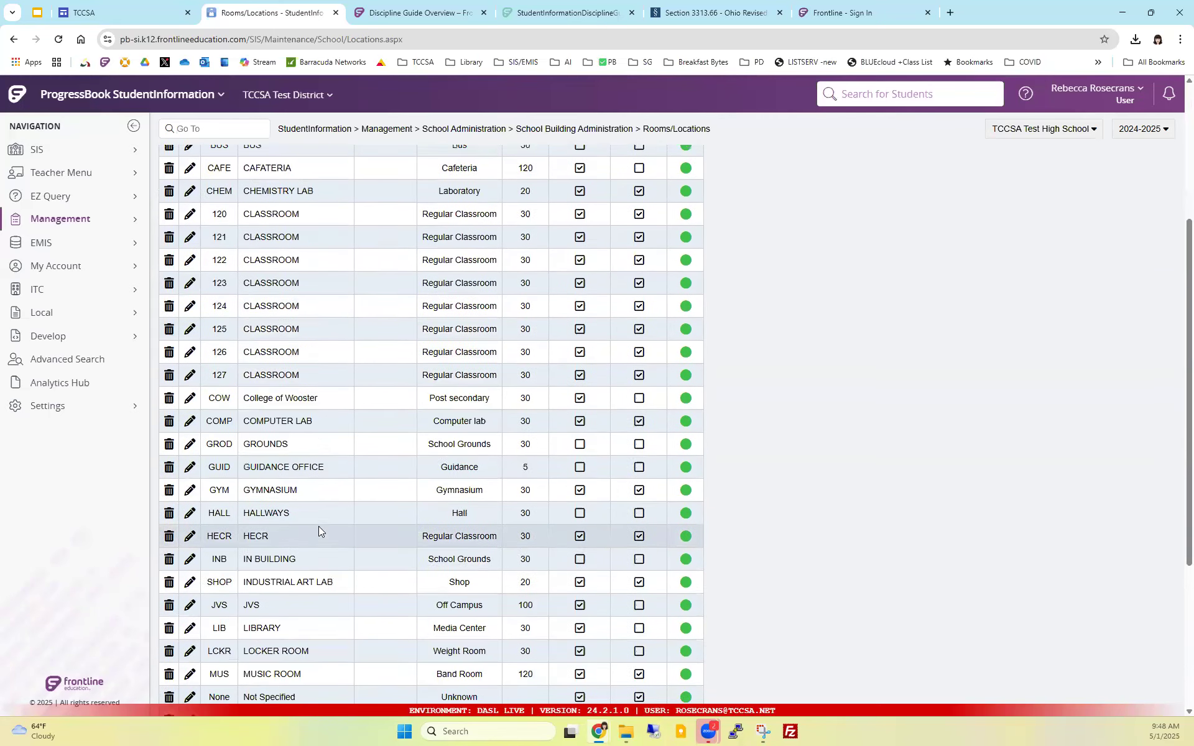
scroll(318, 527, "up", 5)
Step: Return to the Discipline Incidents list and open the "Threw food" incident for editing
left_click(125, 222)
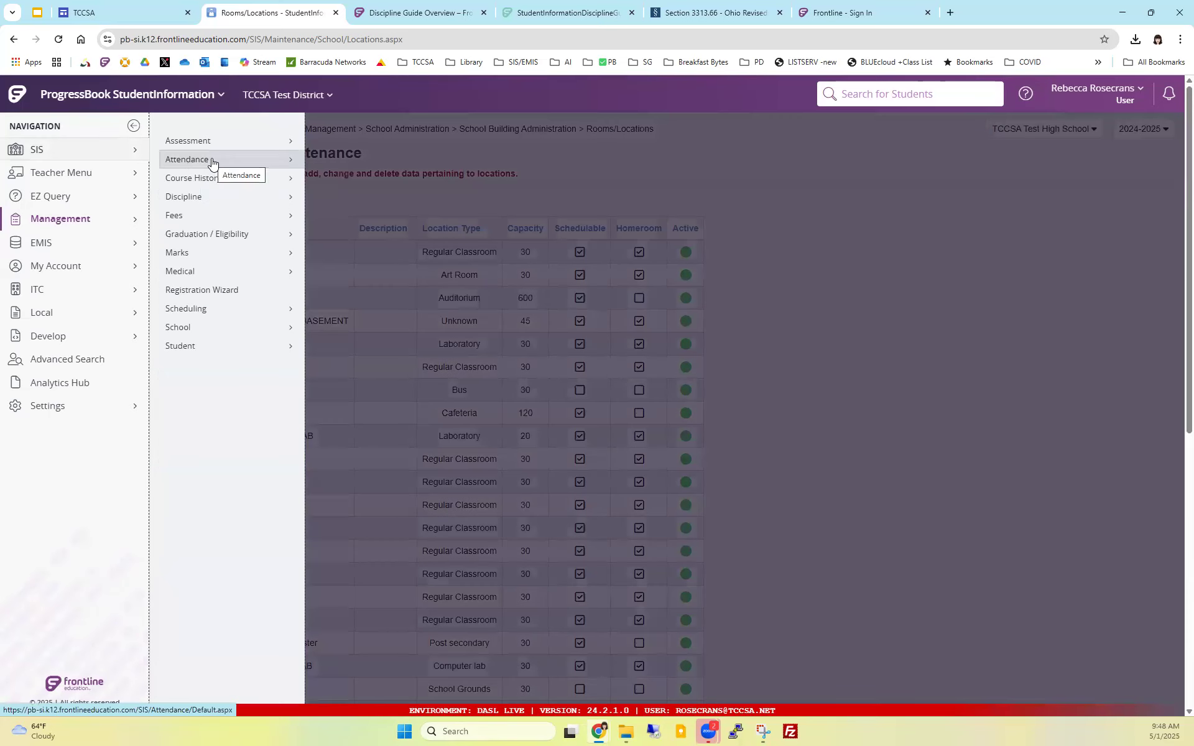
left_click(218, 196)
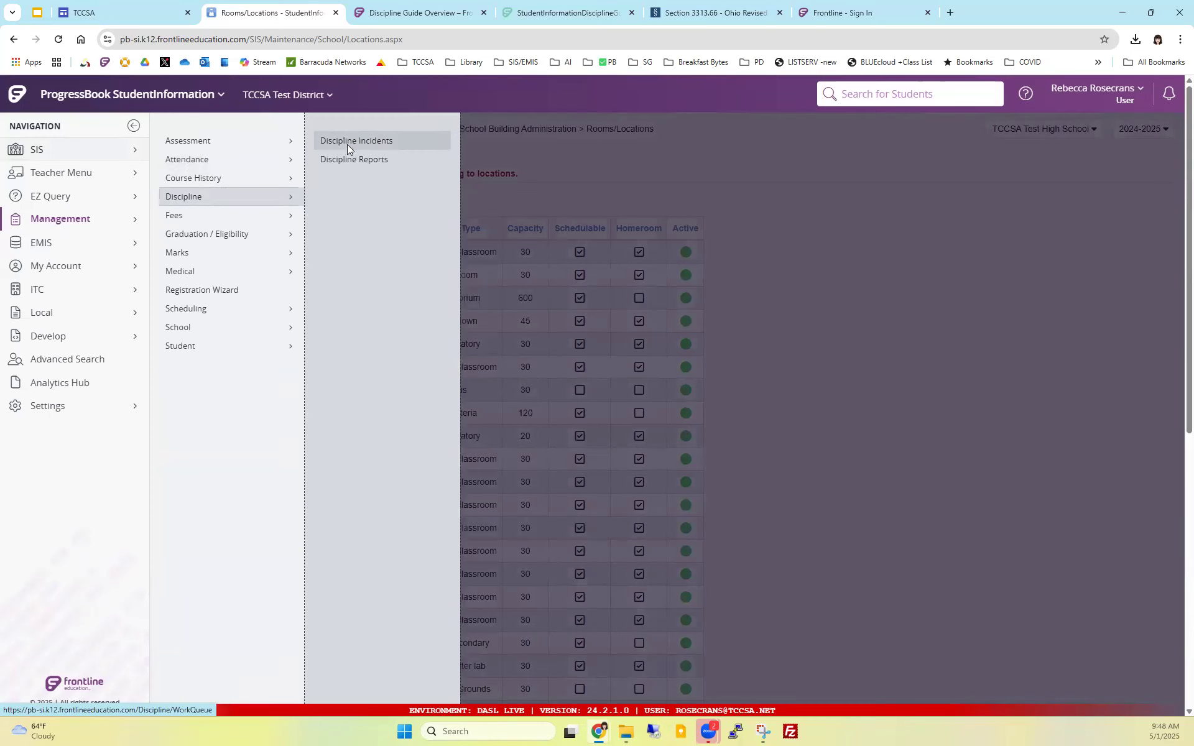
left_click(347, 144)
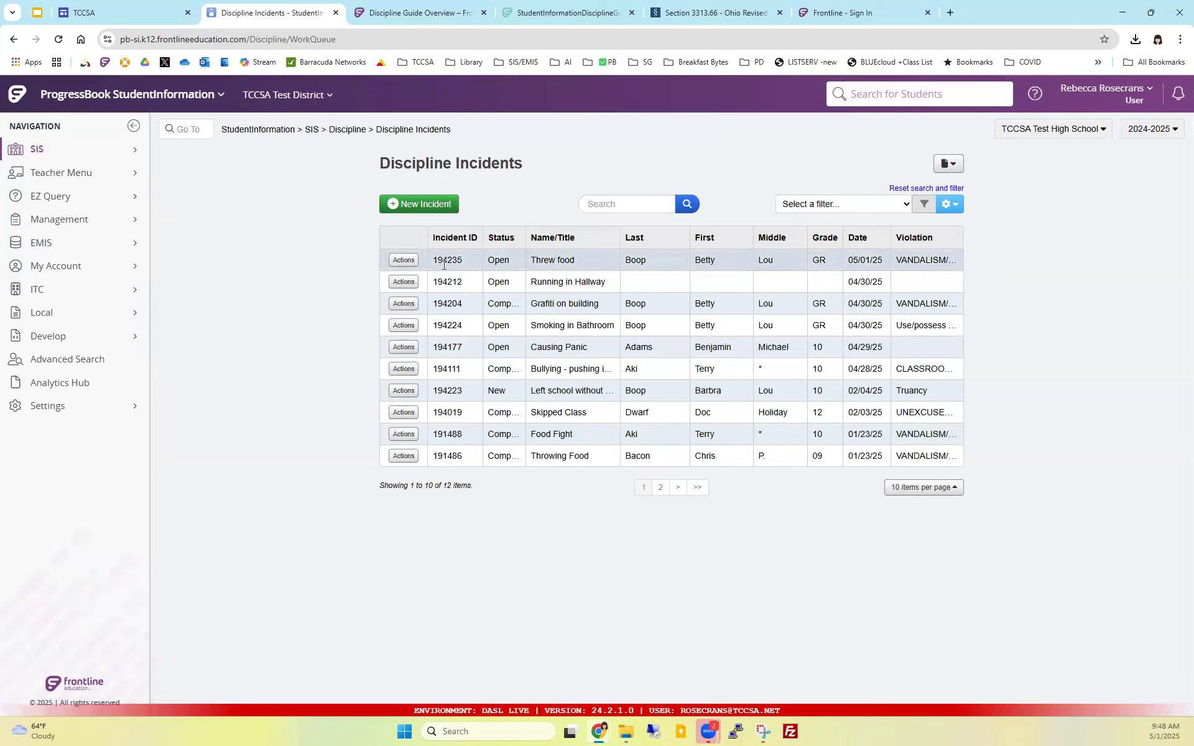
left_click(399, 263)
left_click(406, 276)
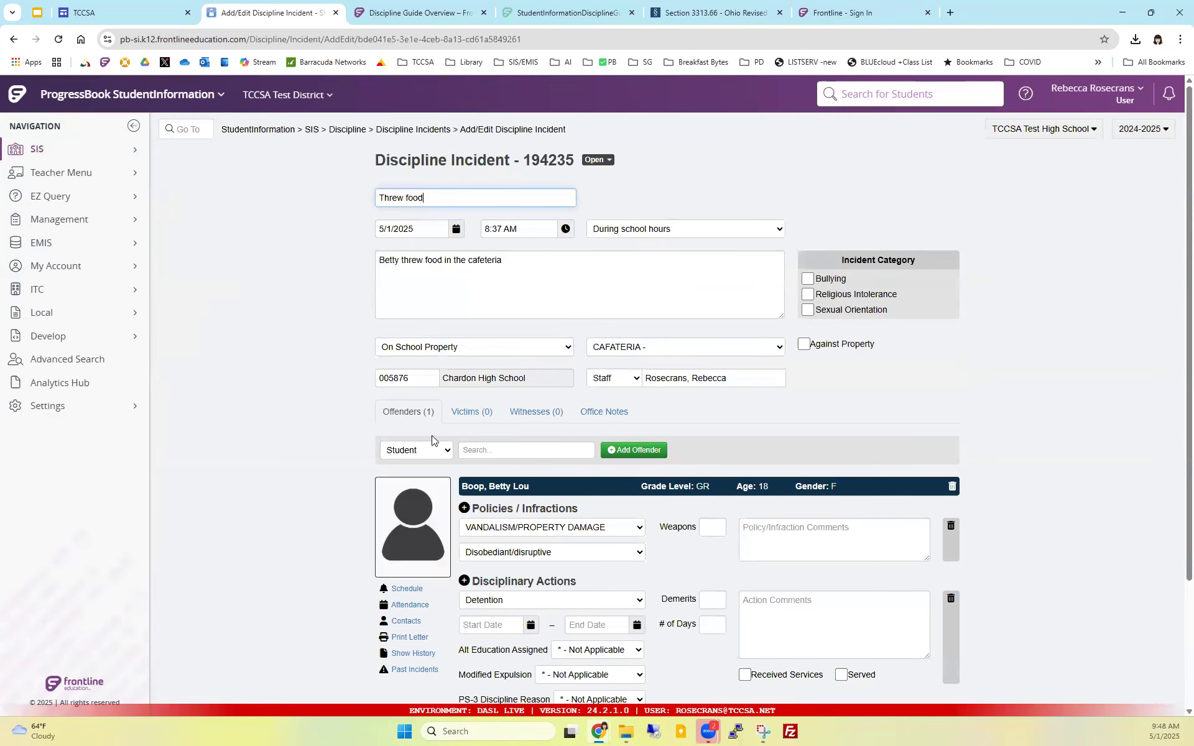
Step: Review the person types that can be added as offenders on the incident, keeping Student selected
scroll(433, 429, "down", 1)
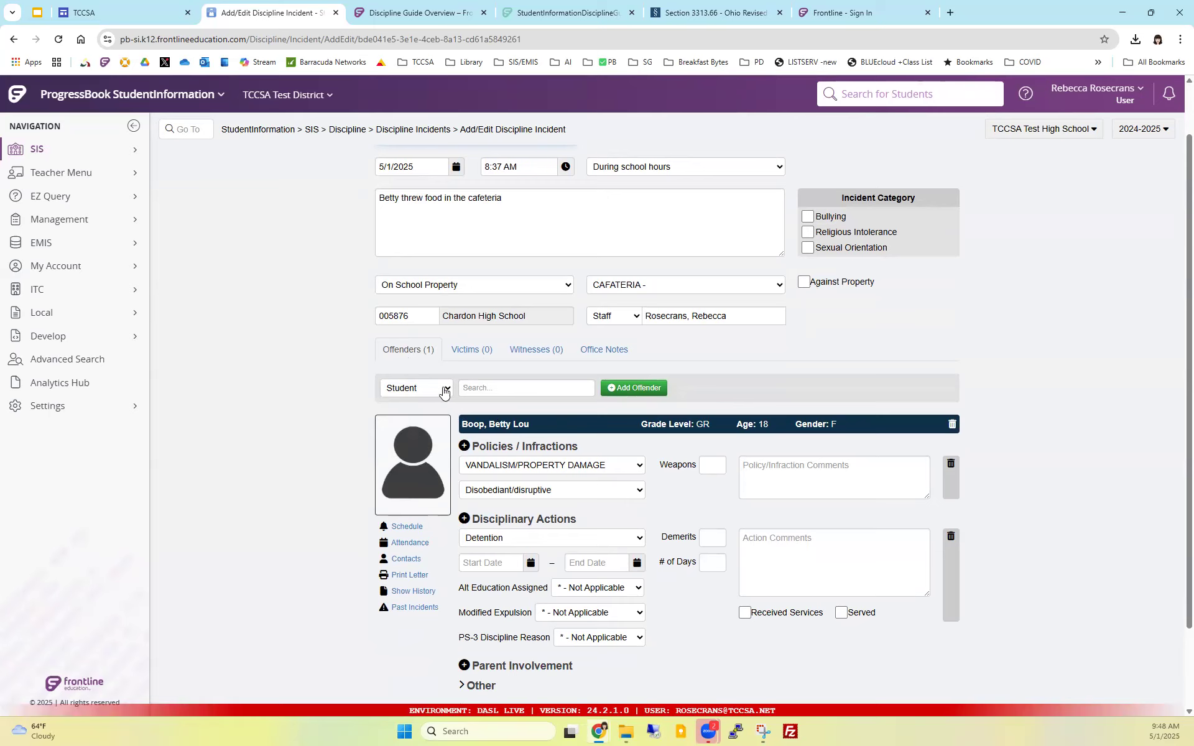
left_click(421, 389)
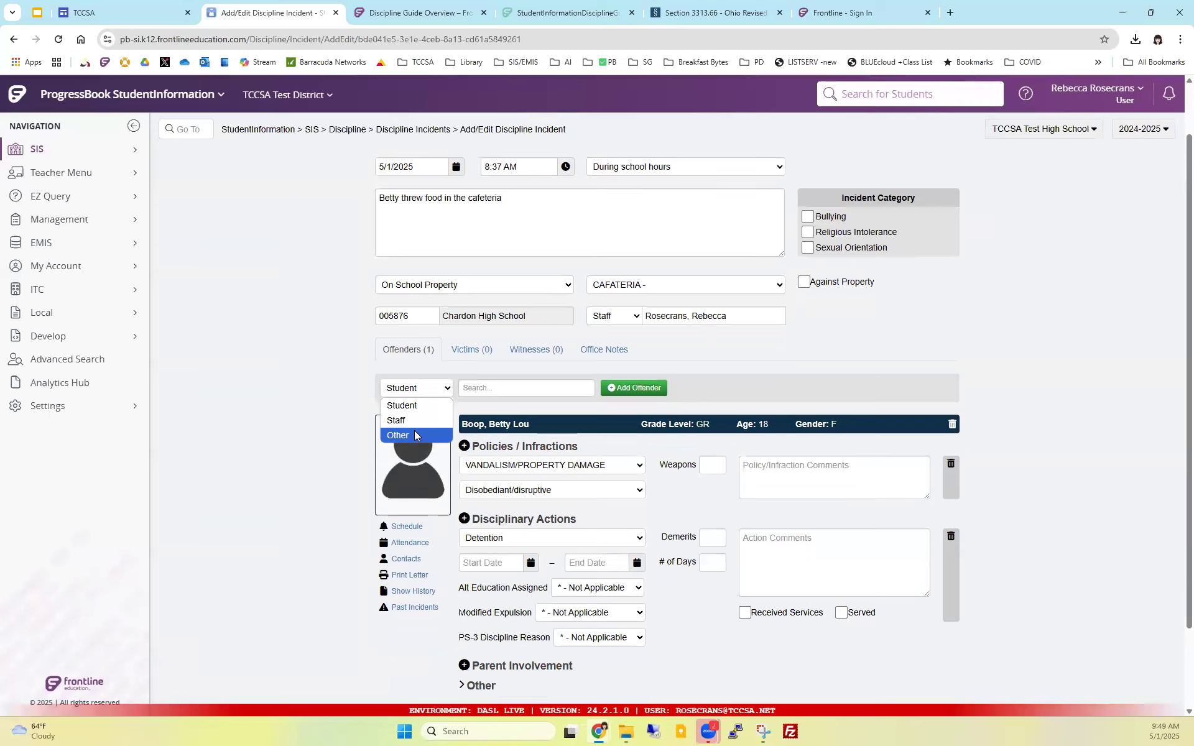
left_click(403, 389)
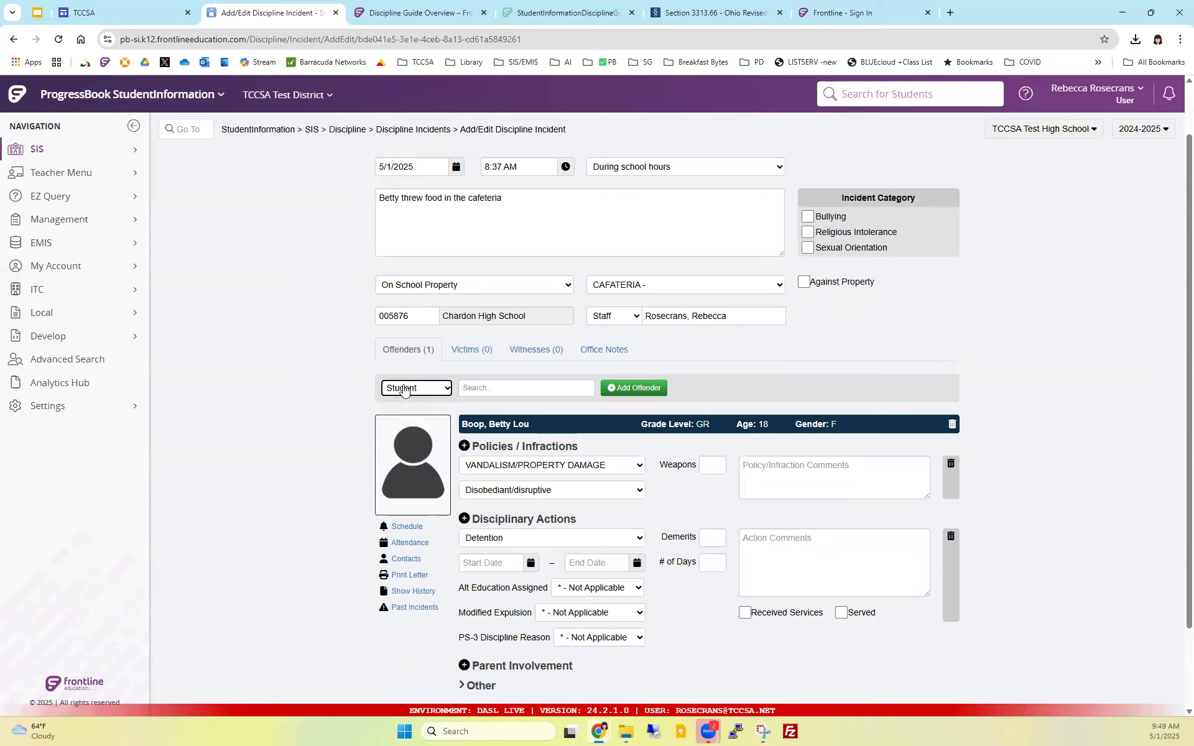
scroll(417, 393, "up", 1)
scroll(418, 390, "down", 2)
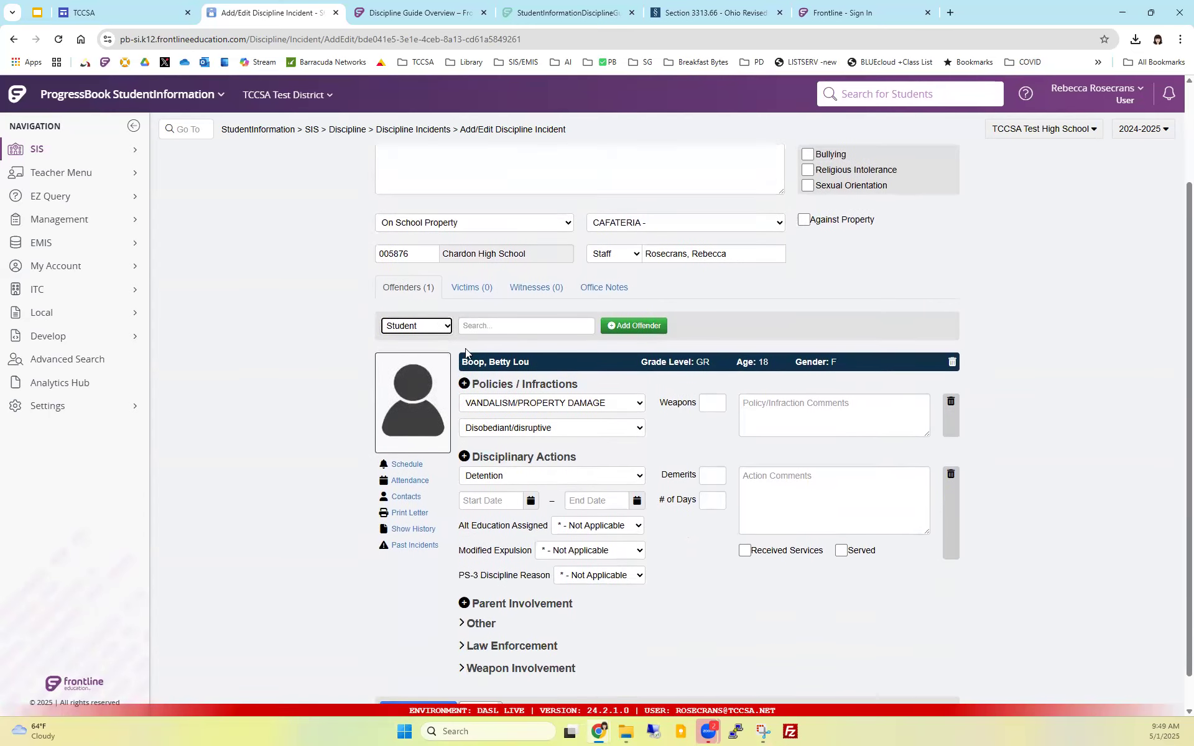
Step: Find the second student by surname and add them as another offender on the incident
left_click(468, 330)
type("barbara")
double_click(468, 330)
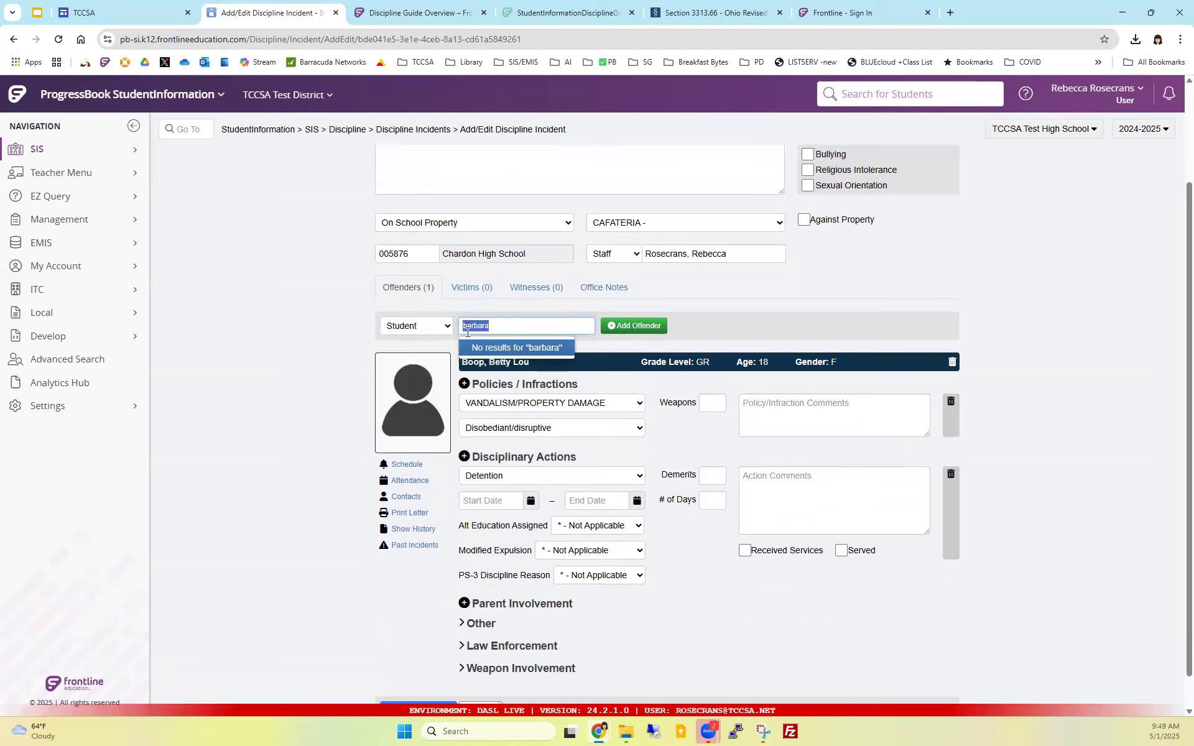
key("BackSpace")
type("poo")
key("BackSpace")
key("BackSpace")
key("BackSpace")
type("boop")
left_click(505, 347)
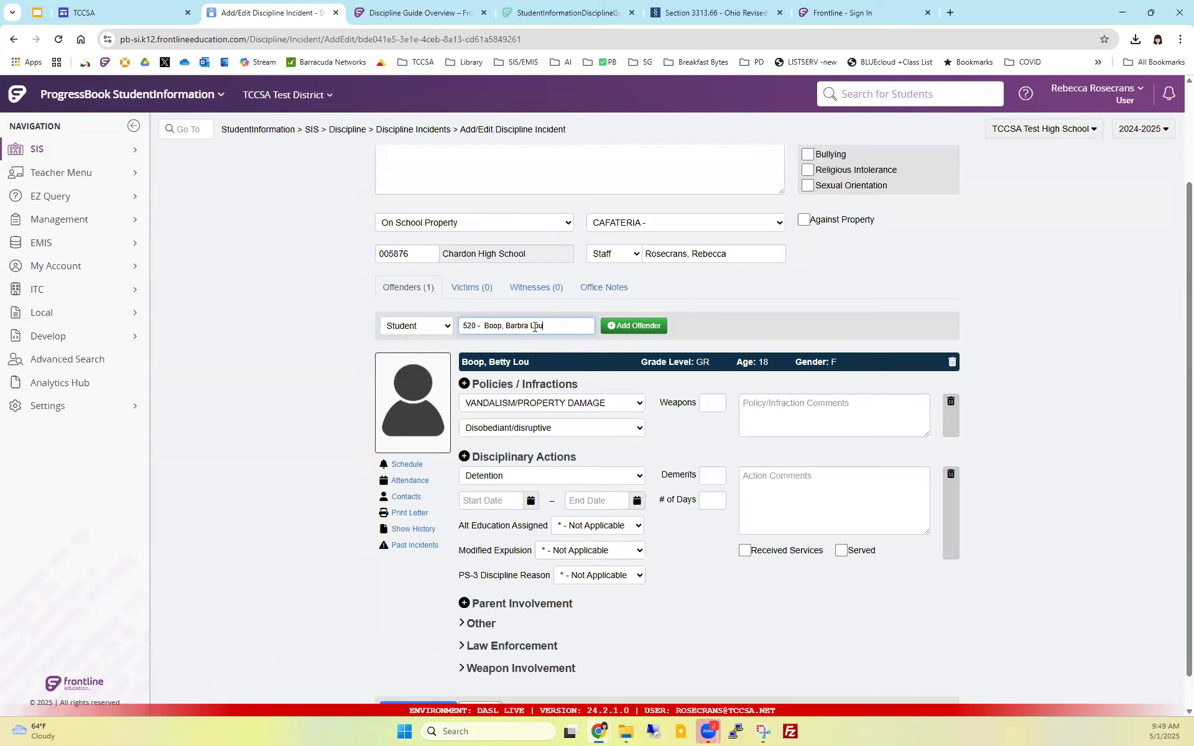
left_click(639, 327)
scroll(639, 329, "down", 4)
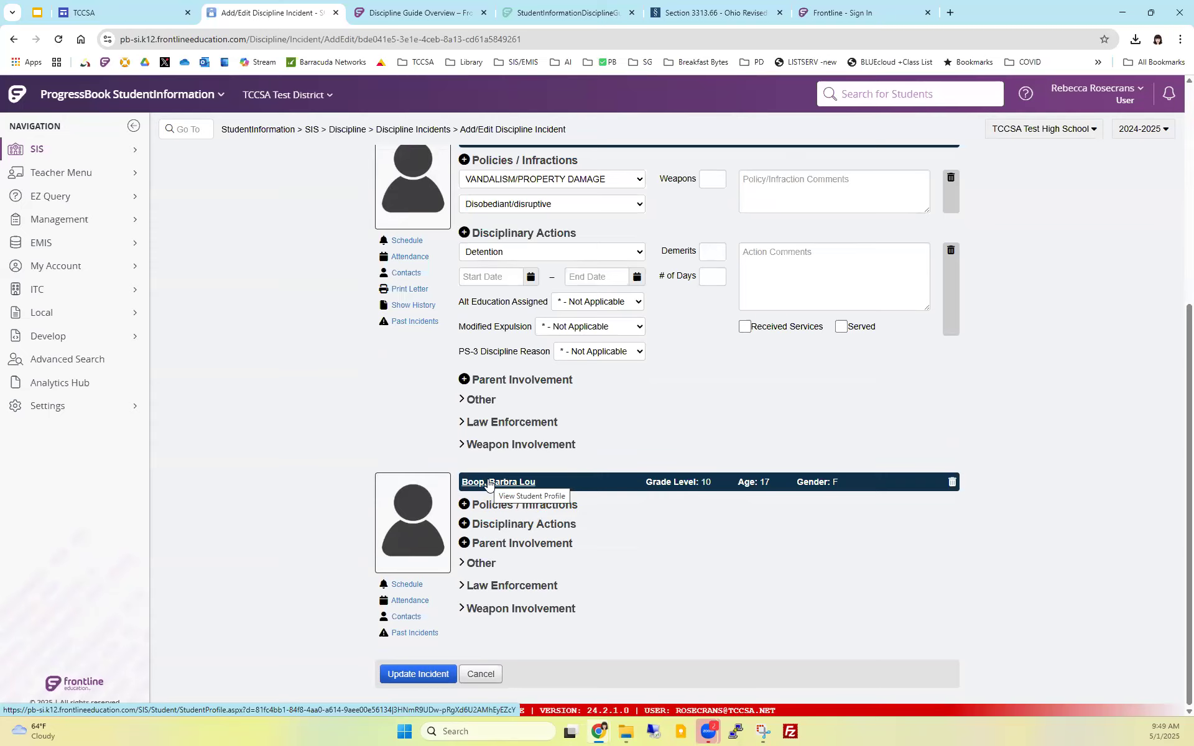
Step: Review the policy and infraction code choices for the first offender, keeping VANDALISM/PROPERTY DAMAGE and Disobediant/disruptive
scroll(533, 267, "up", 3)
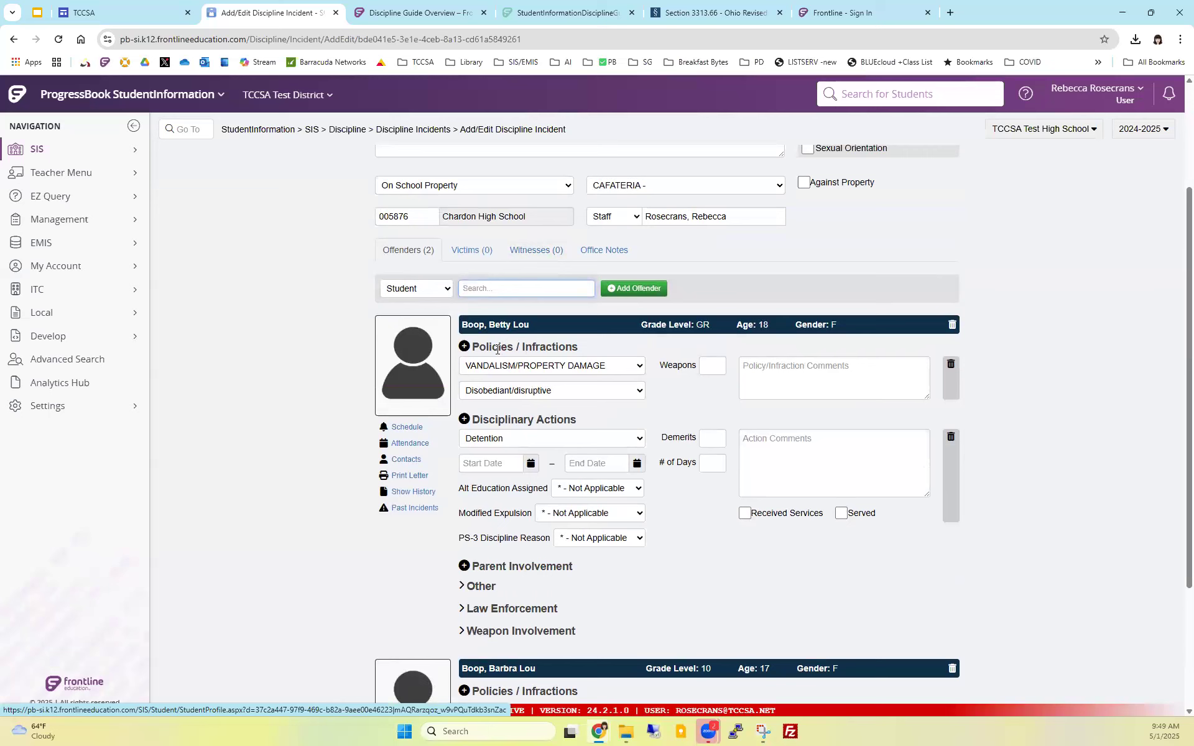
left_click(636, 368)
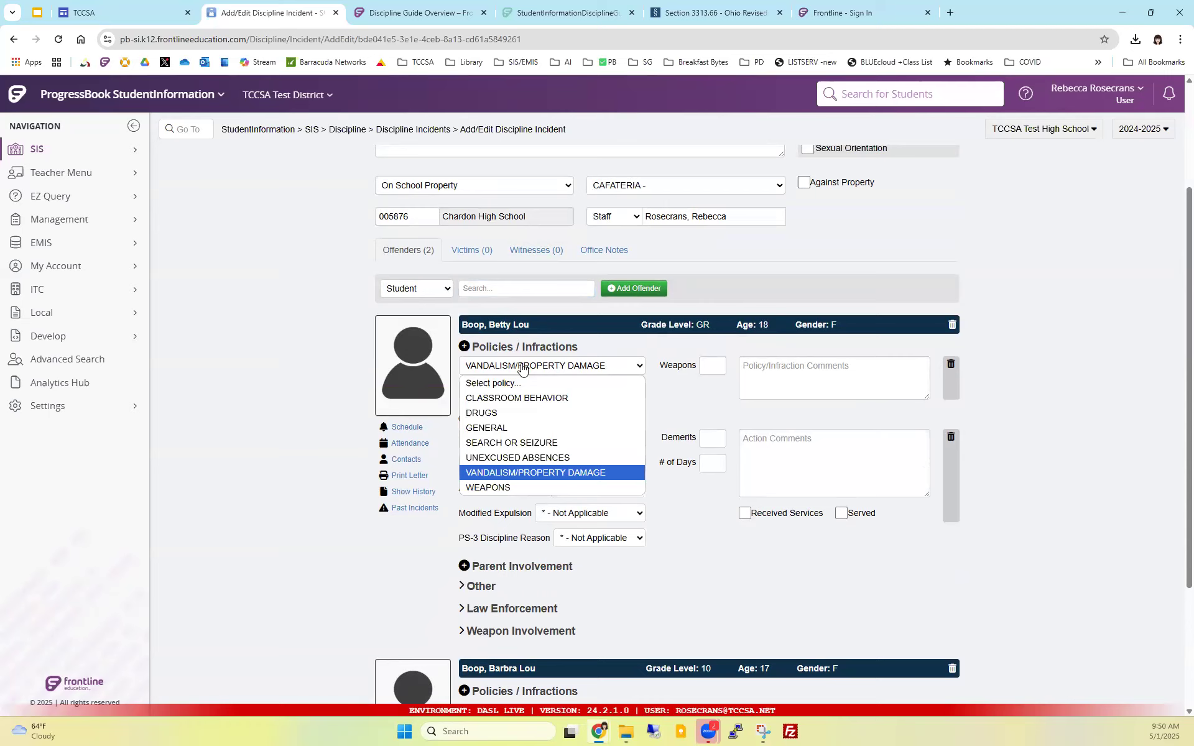
left_click(586, 345)
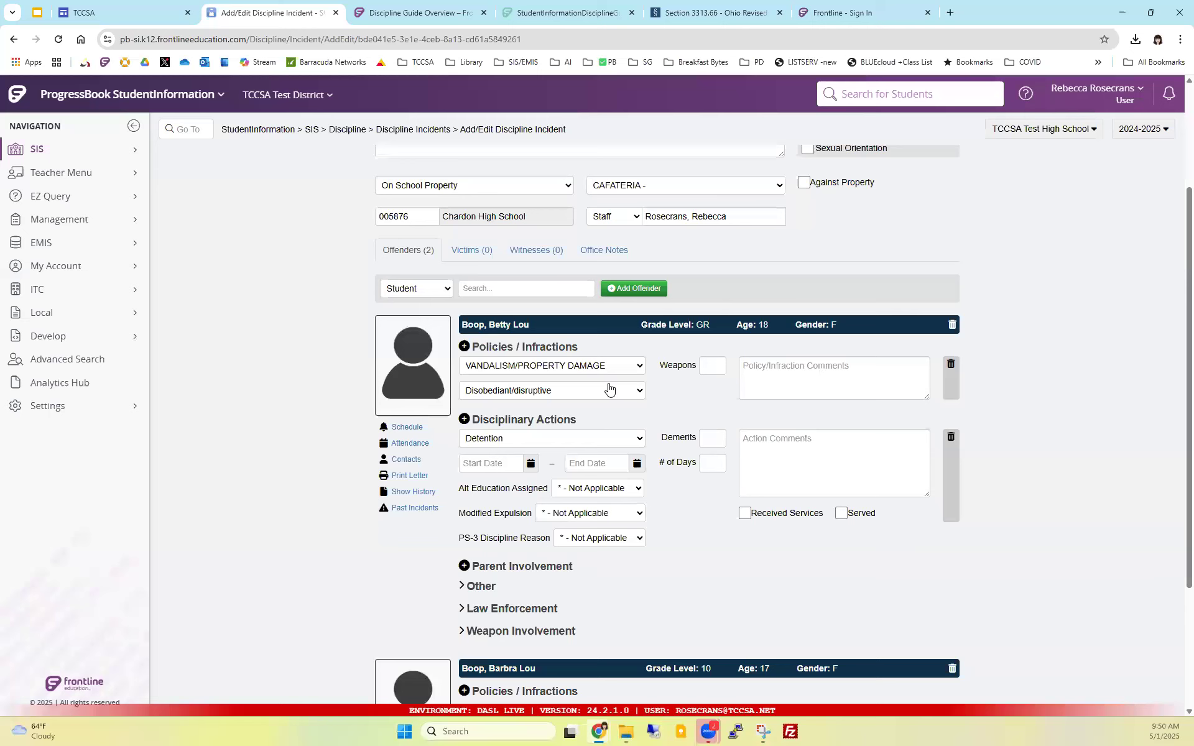
left_click(630, 393)
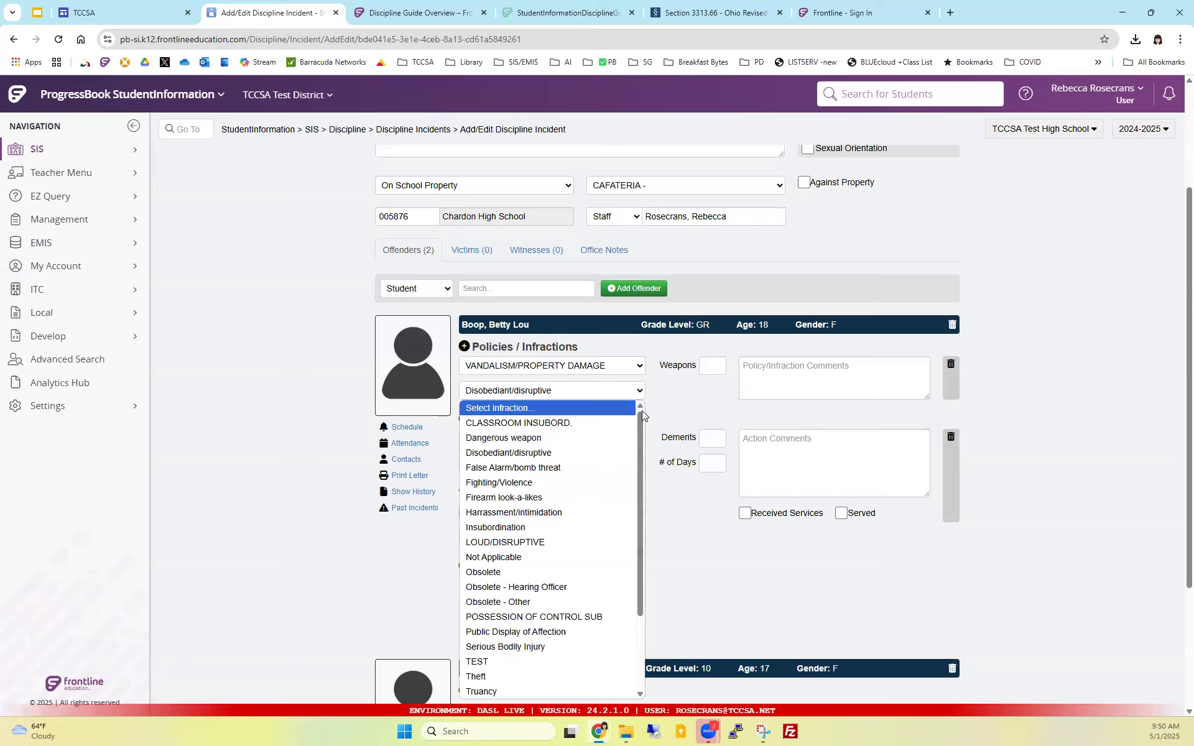
left_click(658, 393)
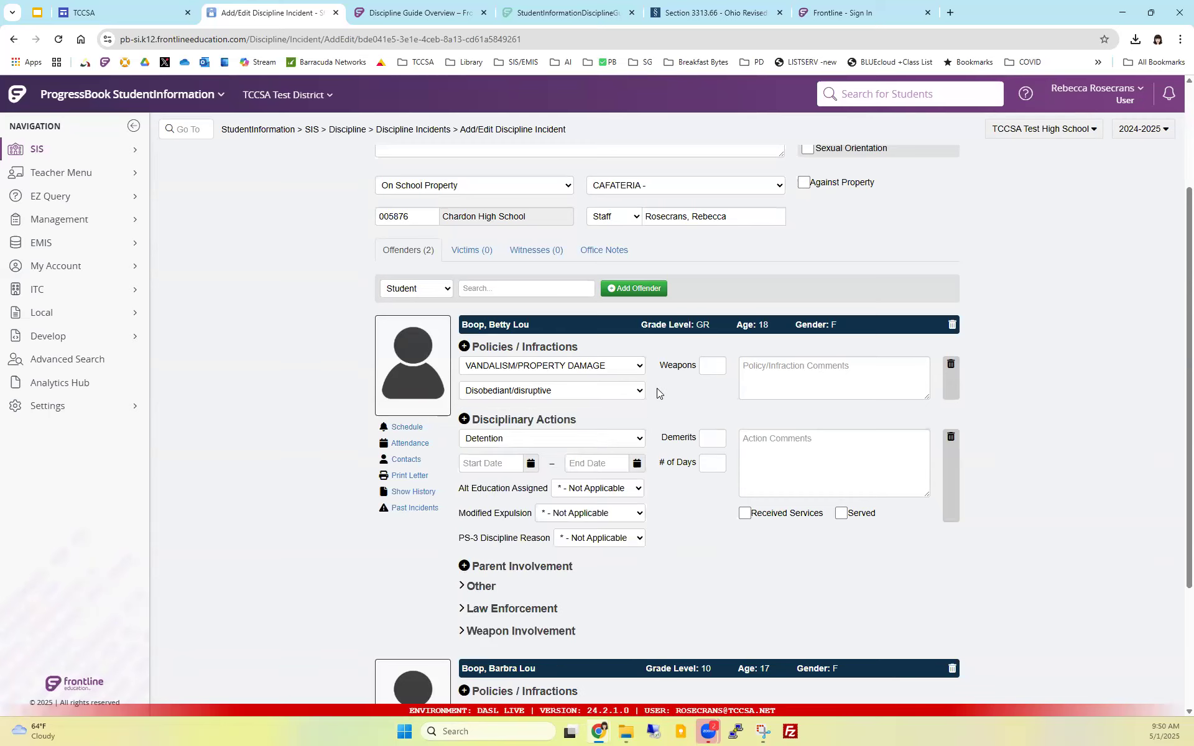
scroll(658, 393, "up", 2)
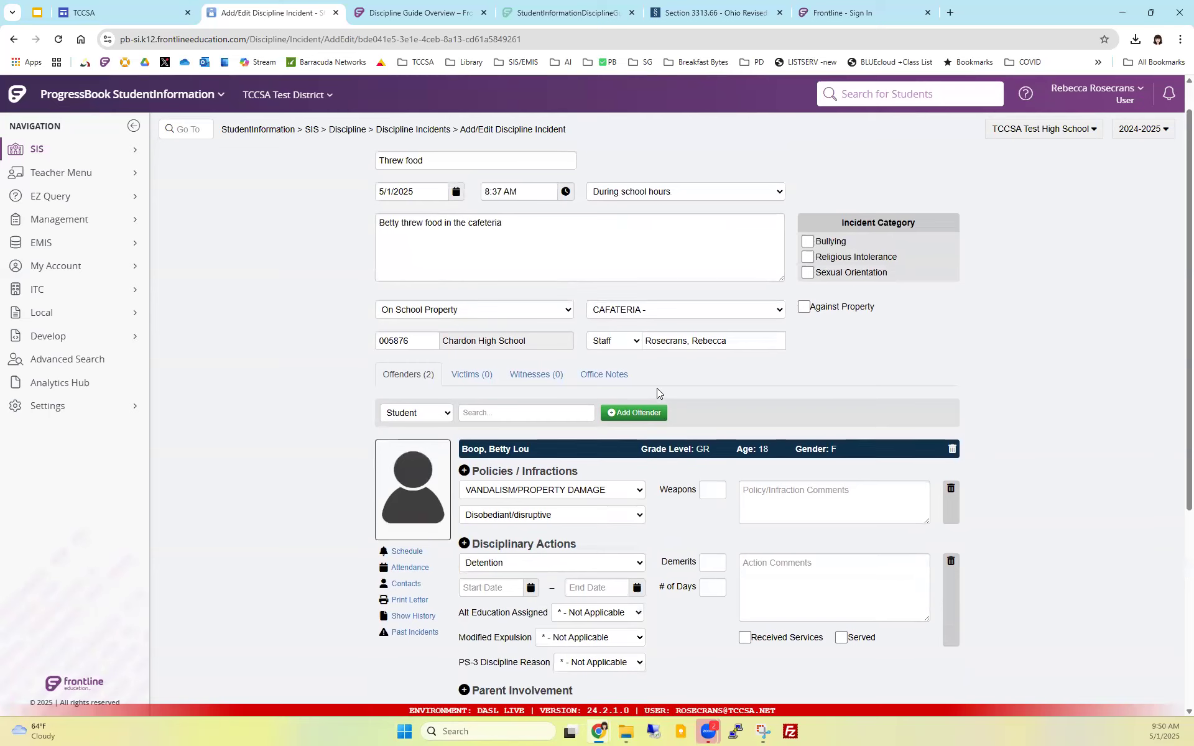
scroll(657, 388, "down", 2)
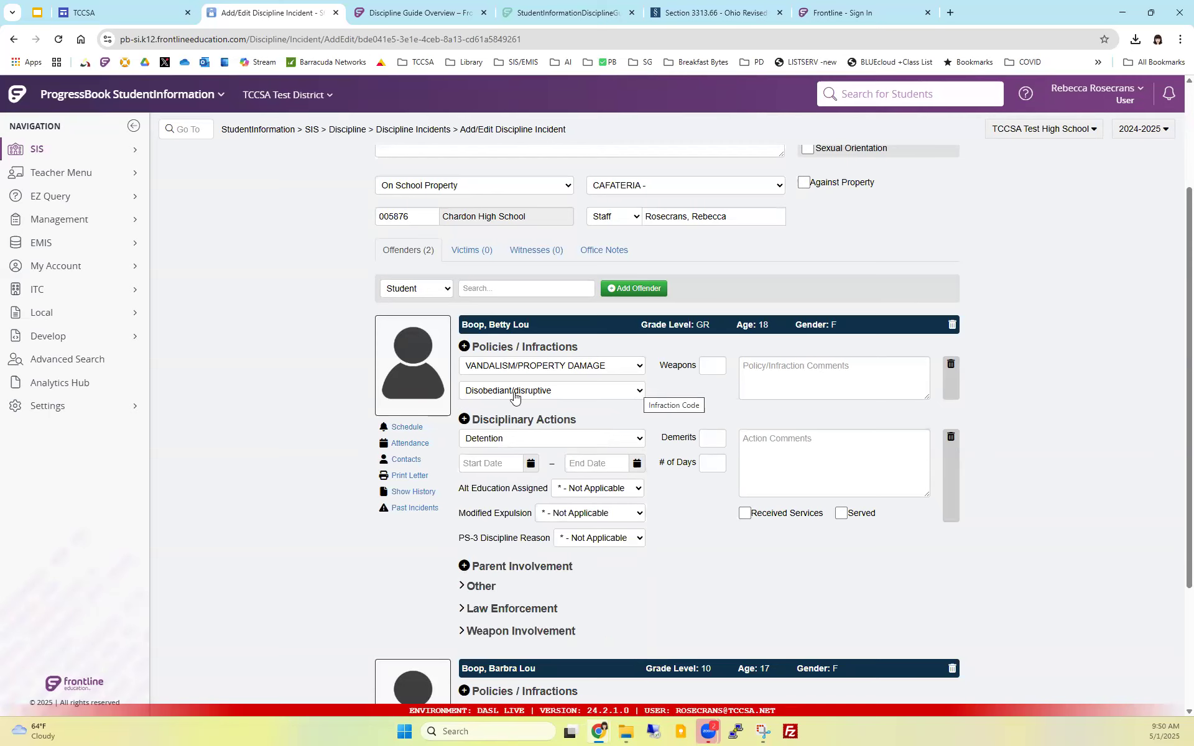
left_click(628, 392)
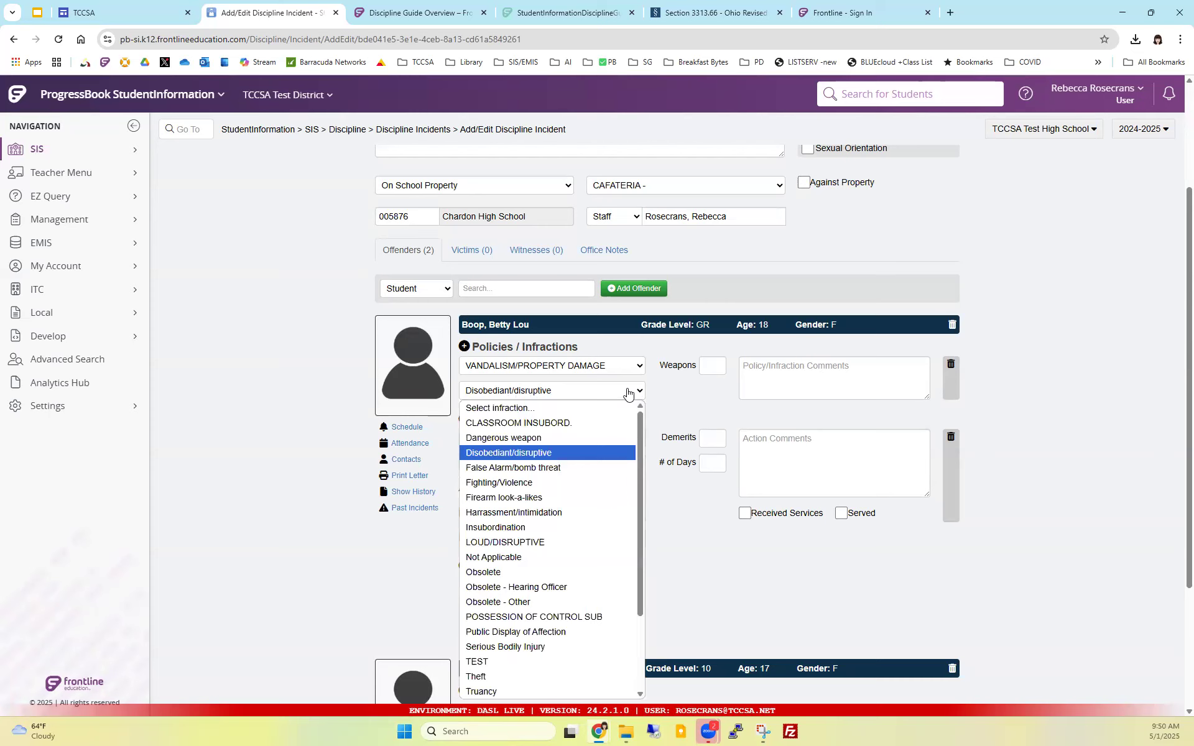
left_click(628, 391)
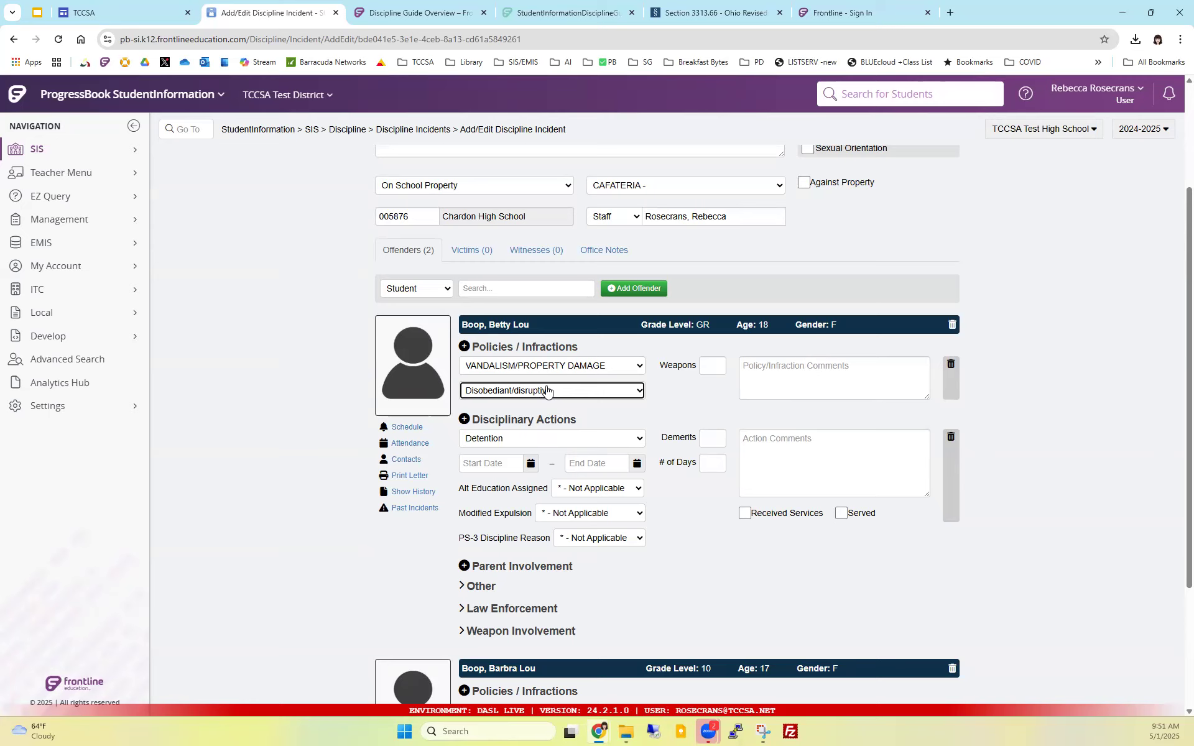
Step: Set both the start and end dates of the first offender's Detention action to 05/02/2025
left_click(556, 426)
double_click(557, 426)
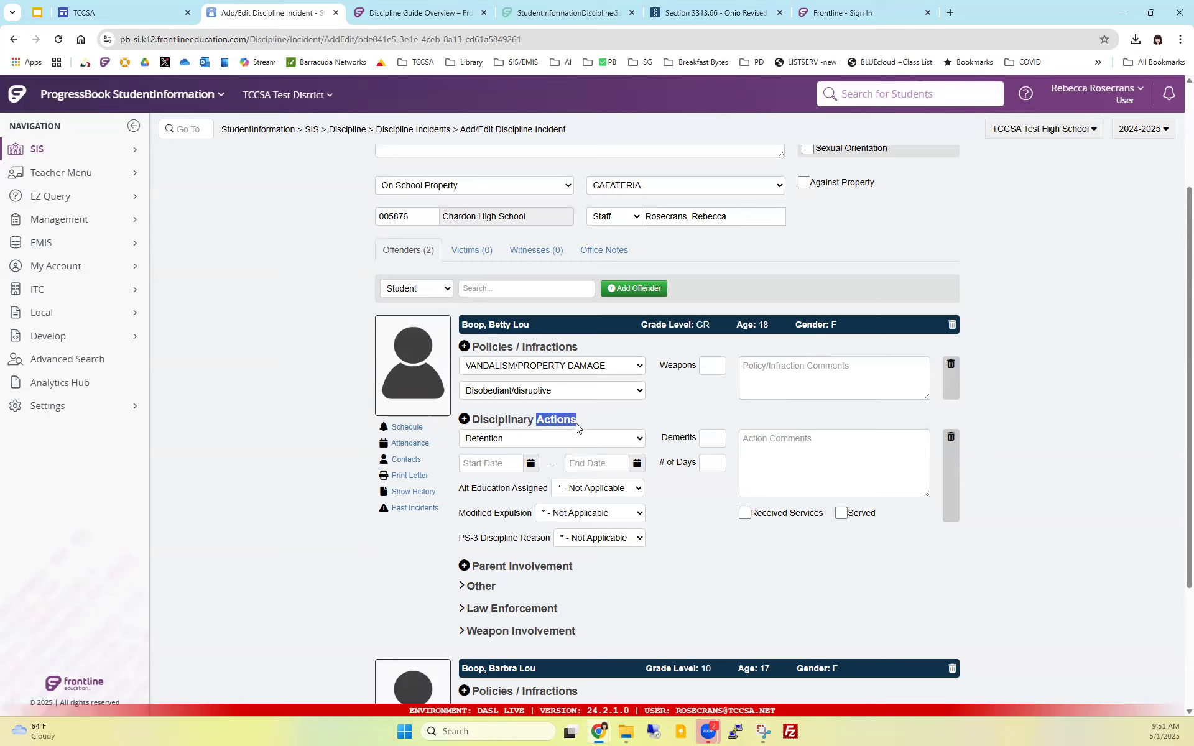
left_click(530, 465)
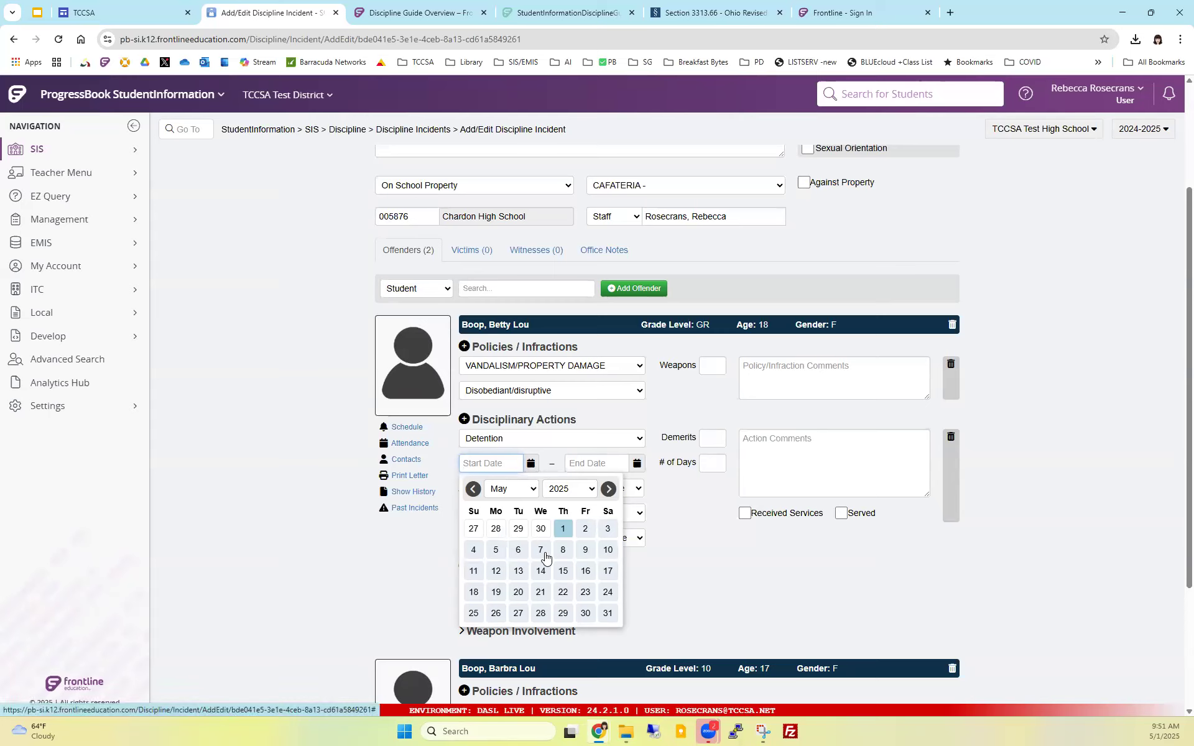
left_click(584, 530)
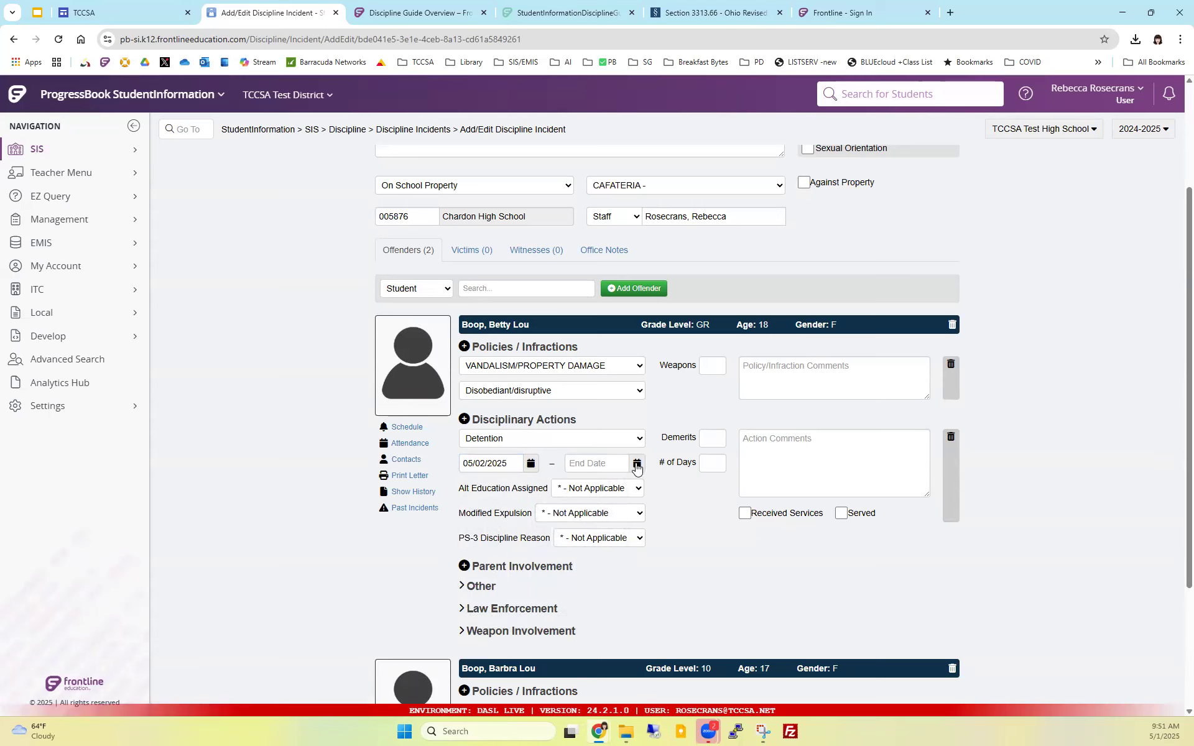
left_click(636, 467)
left_click(687, 533)
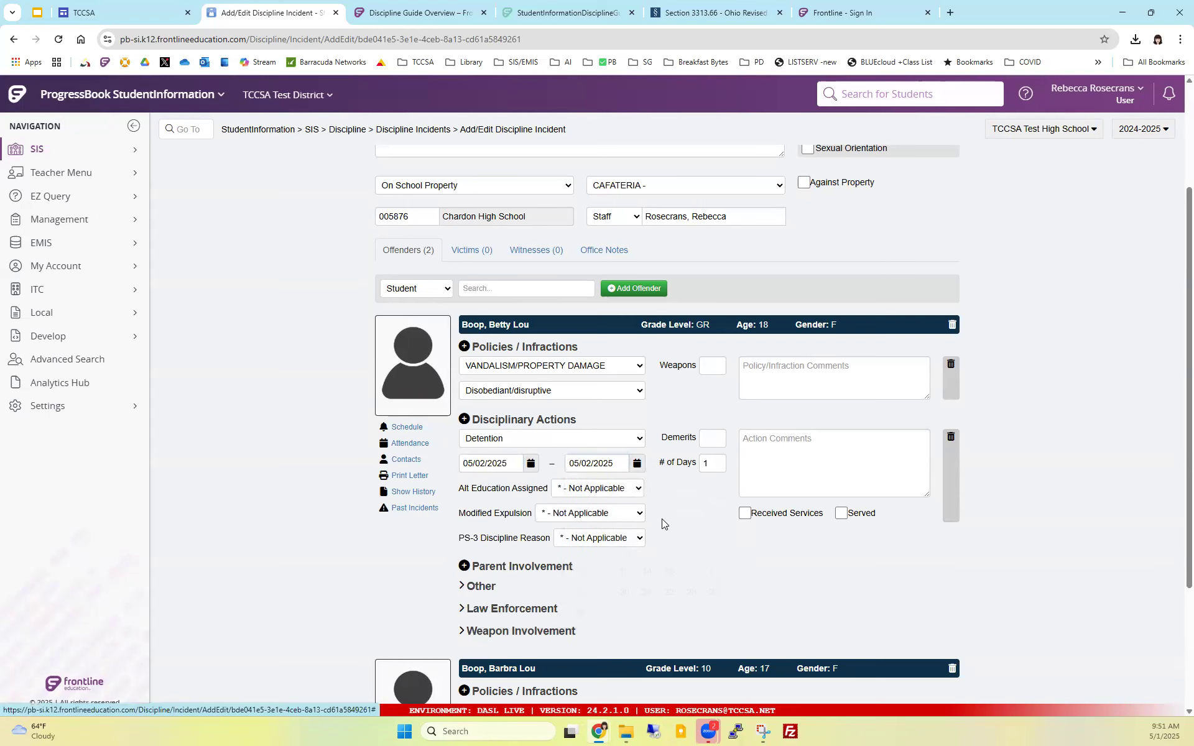
Step: Assign 1 demerit to the first offender's Detention action and mark it as Served
left_click(712, 439)
type("1")
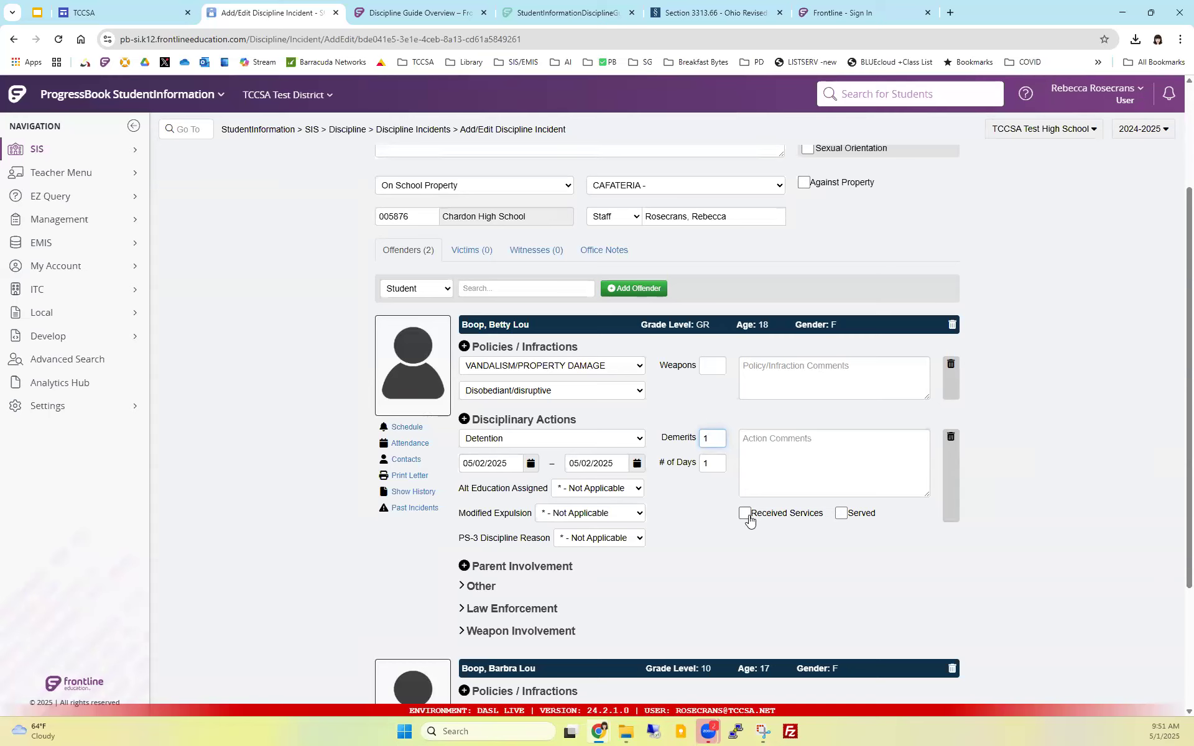
left_click(841, 515)
Step: Review the Alt Education Assigned and Modified Expulsion choices for the Detention, leaving both as Not Applicable
left_click(638, 491)
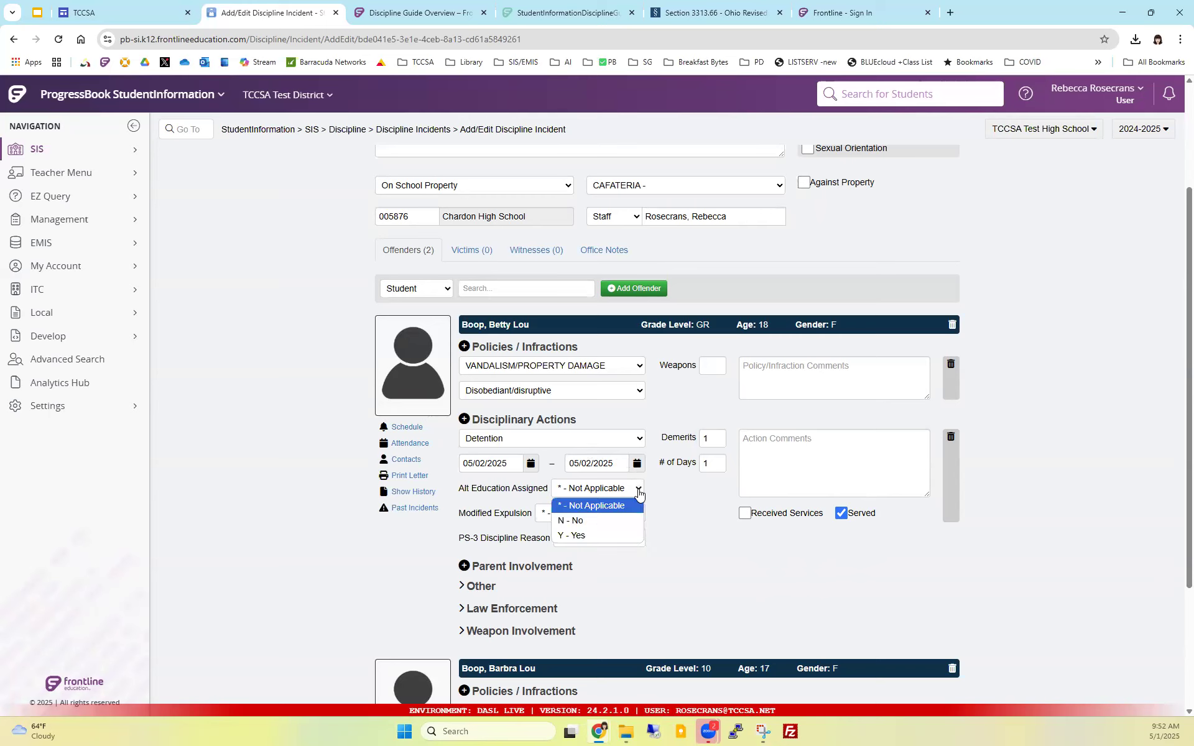
left_click(680, 494)
left_click(638, 518)
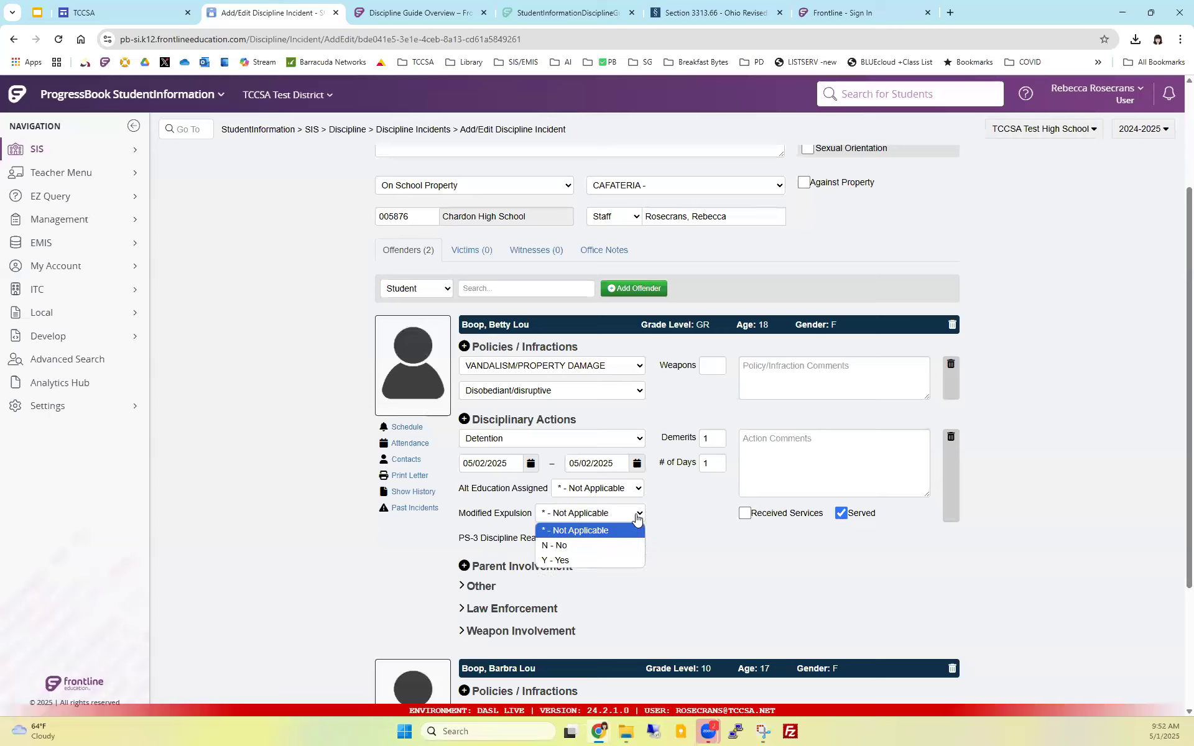
left_click(685, 521)
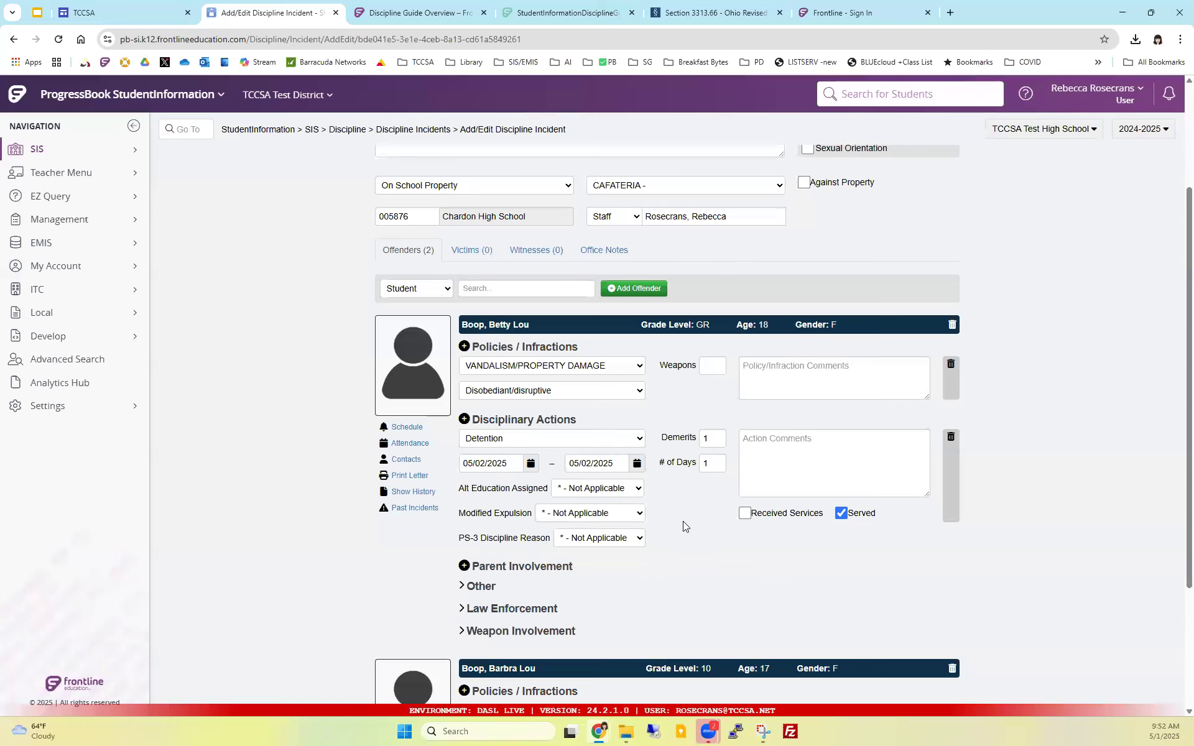
Step: Review the PS-3 Discipline Reason choices against Ohio Revised Code Section 3313.66, leaving the Detention's reason as Not Applicable
left_click(642, 539)
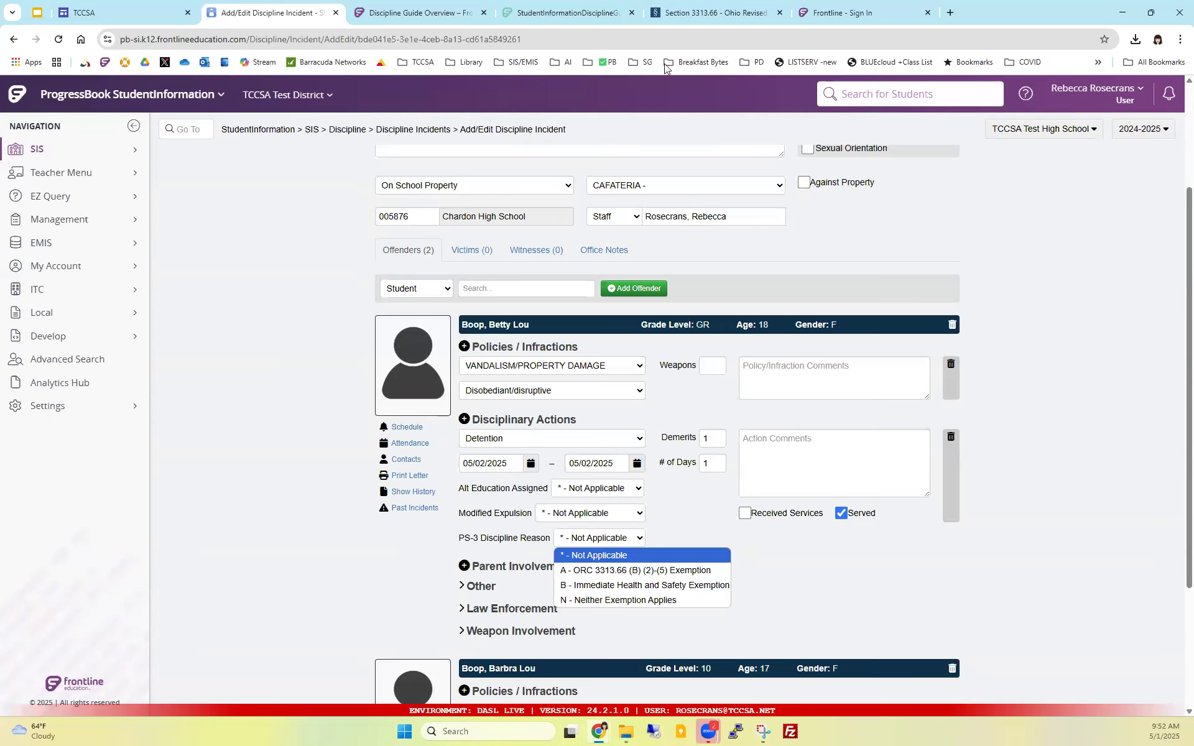
left_click(677, 14)
left_click(678, 14)
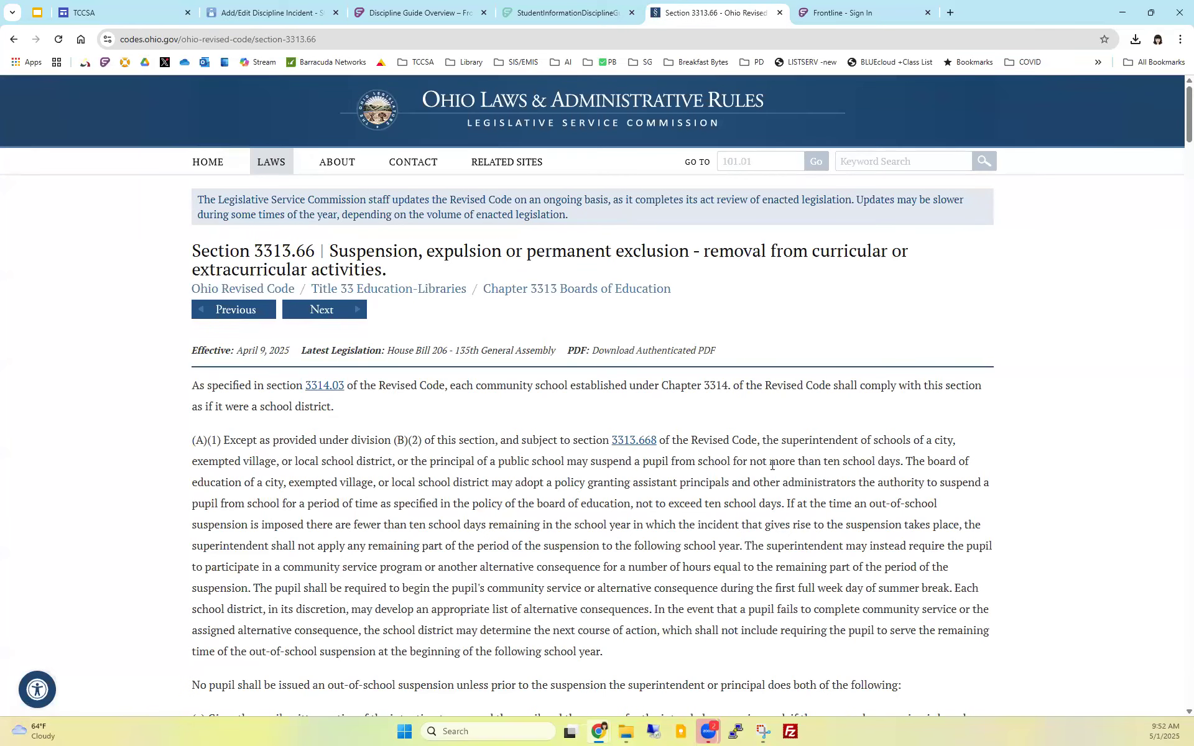
left_click_drag(589, 463, 920, 464)
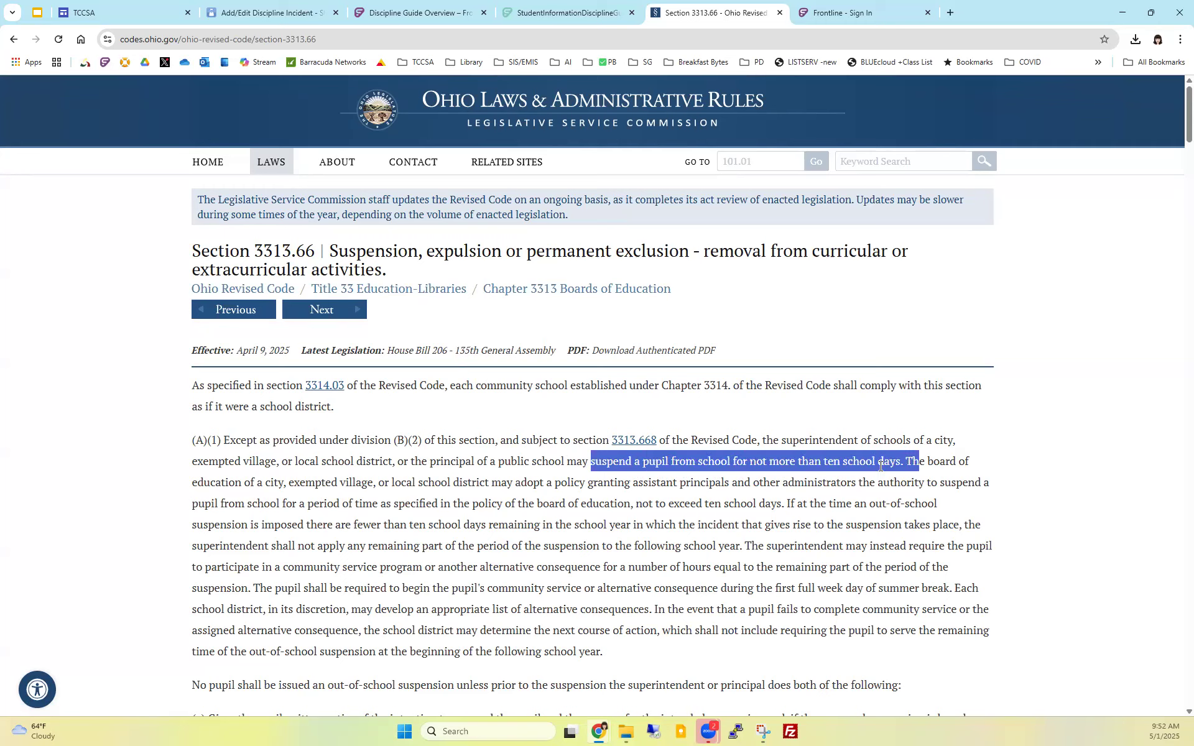
left_click(247, 39)
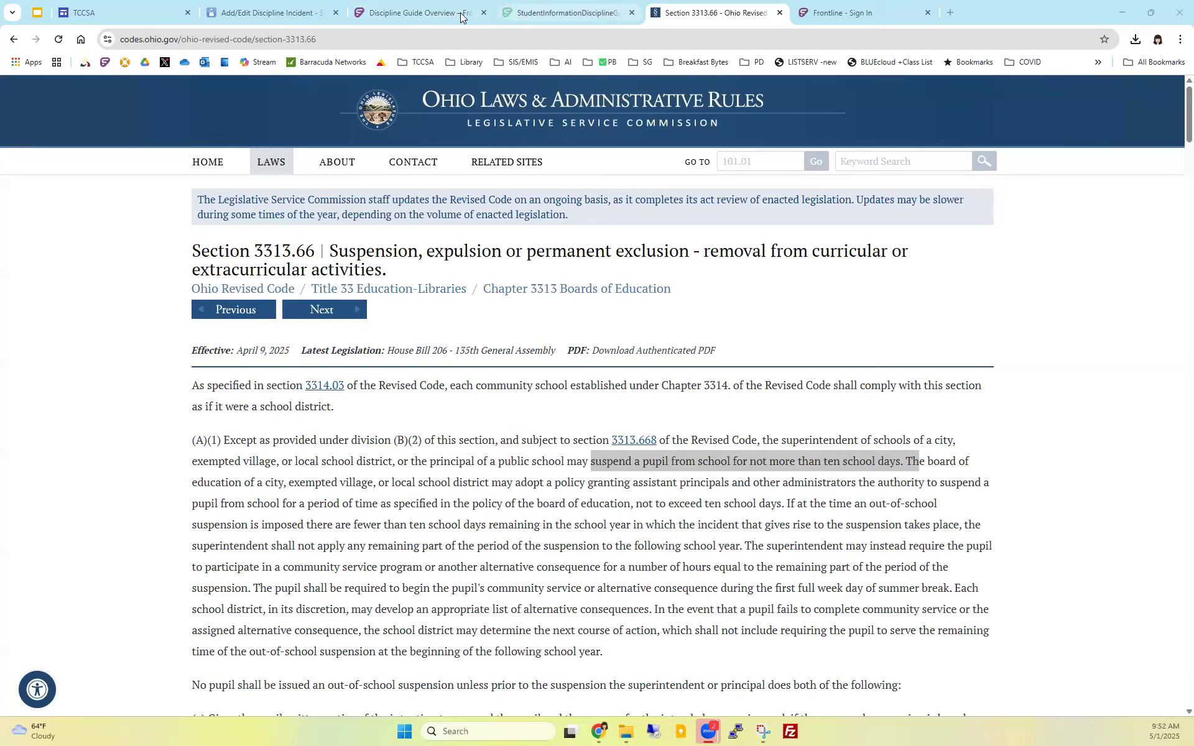
left_click(294, 15)
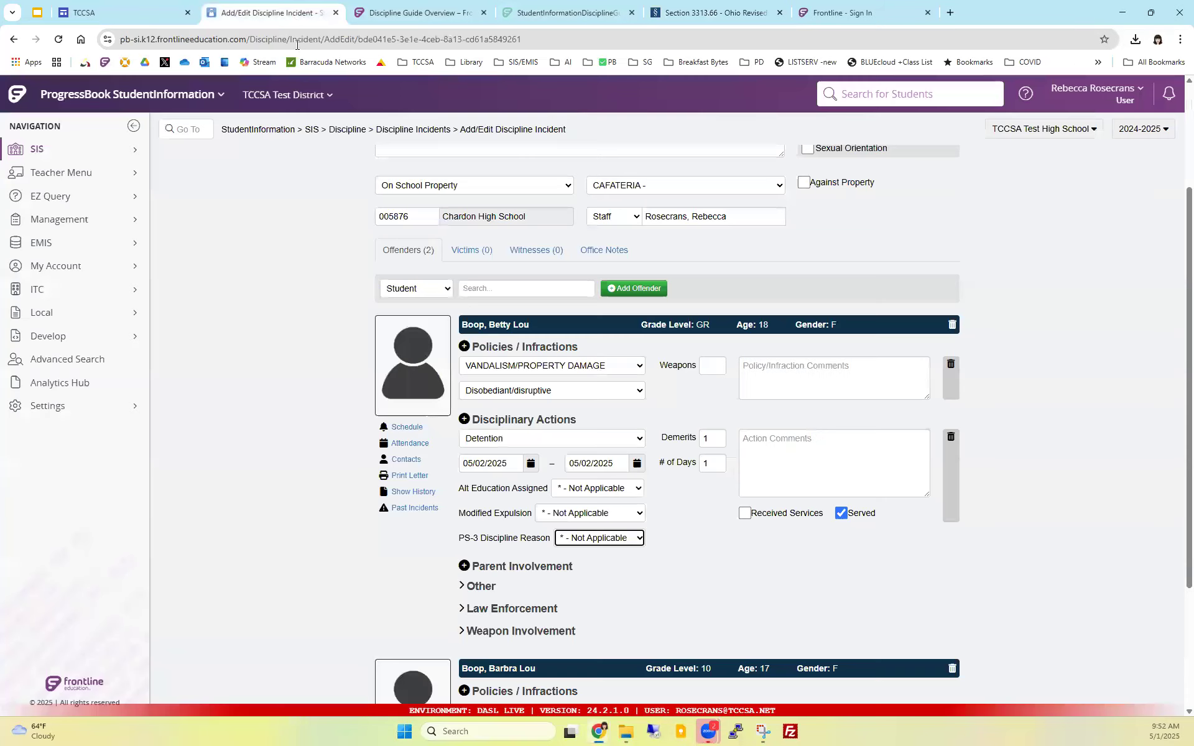
left_click(633, 538)
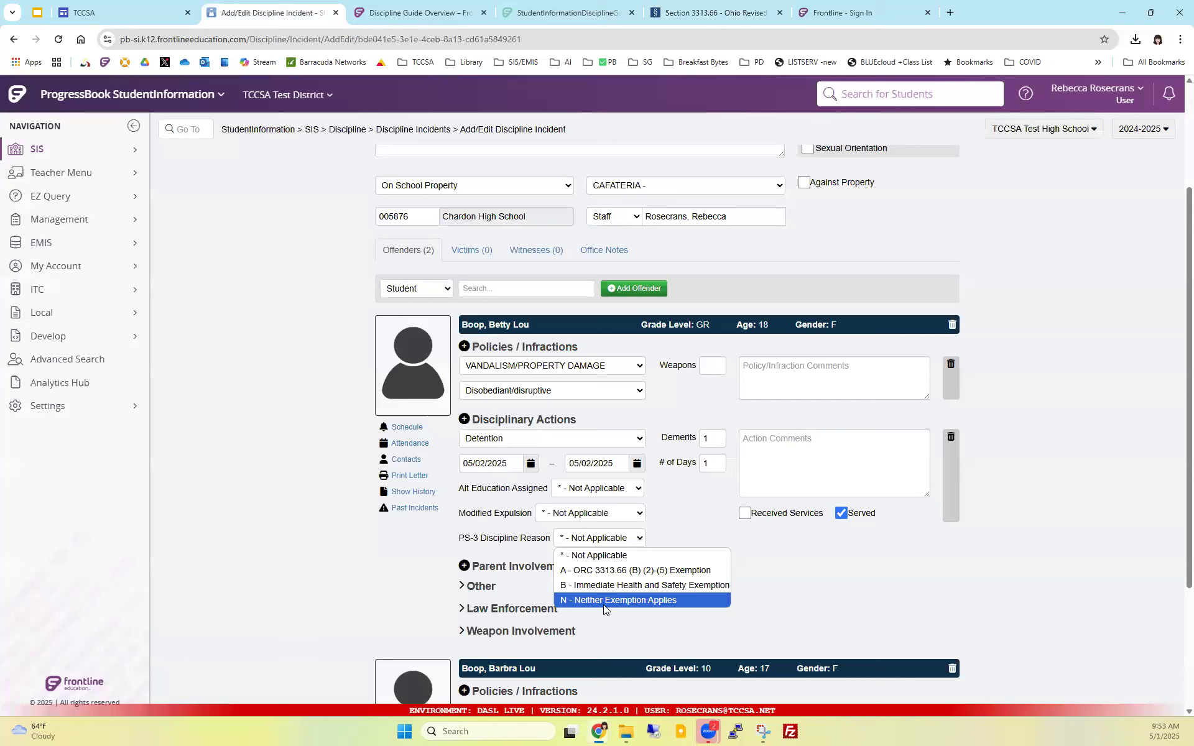
left_click(576, 557)
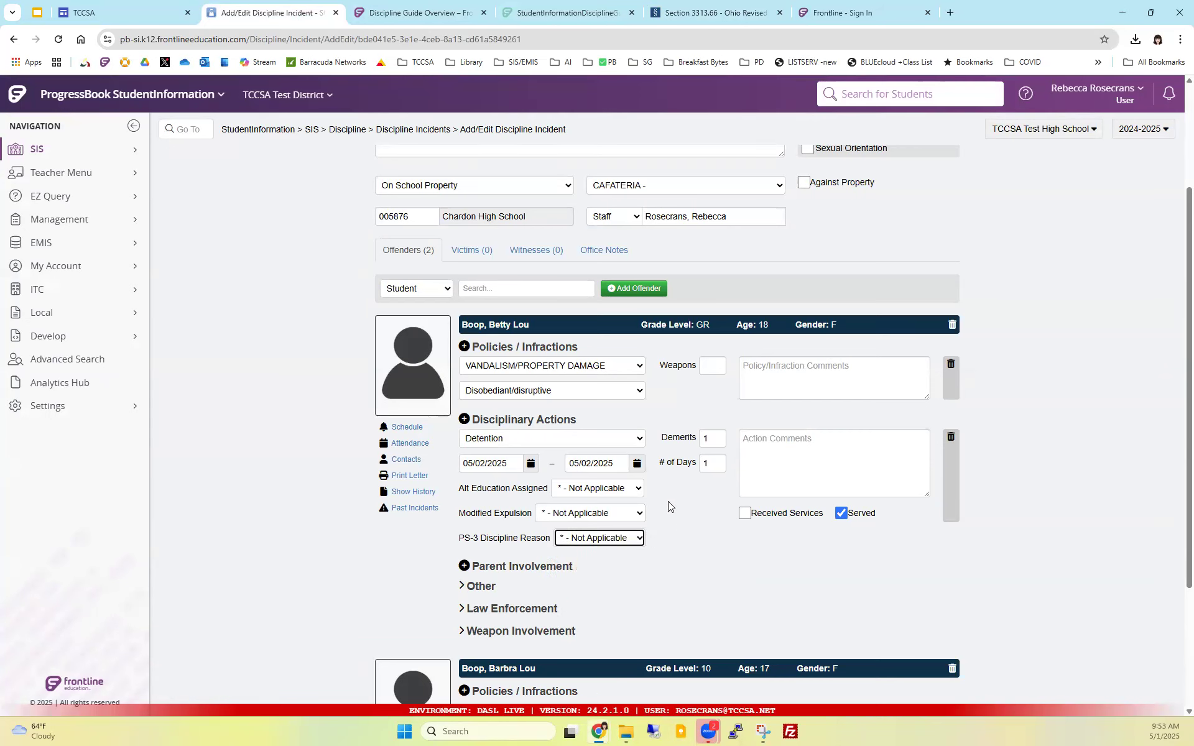
Step: Add a Parent Involvement entry for the first offender with the listed parent as contact, dated 05/01/2025
scroll(606, 510, "down", 2)
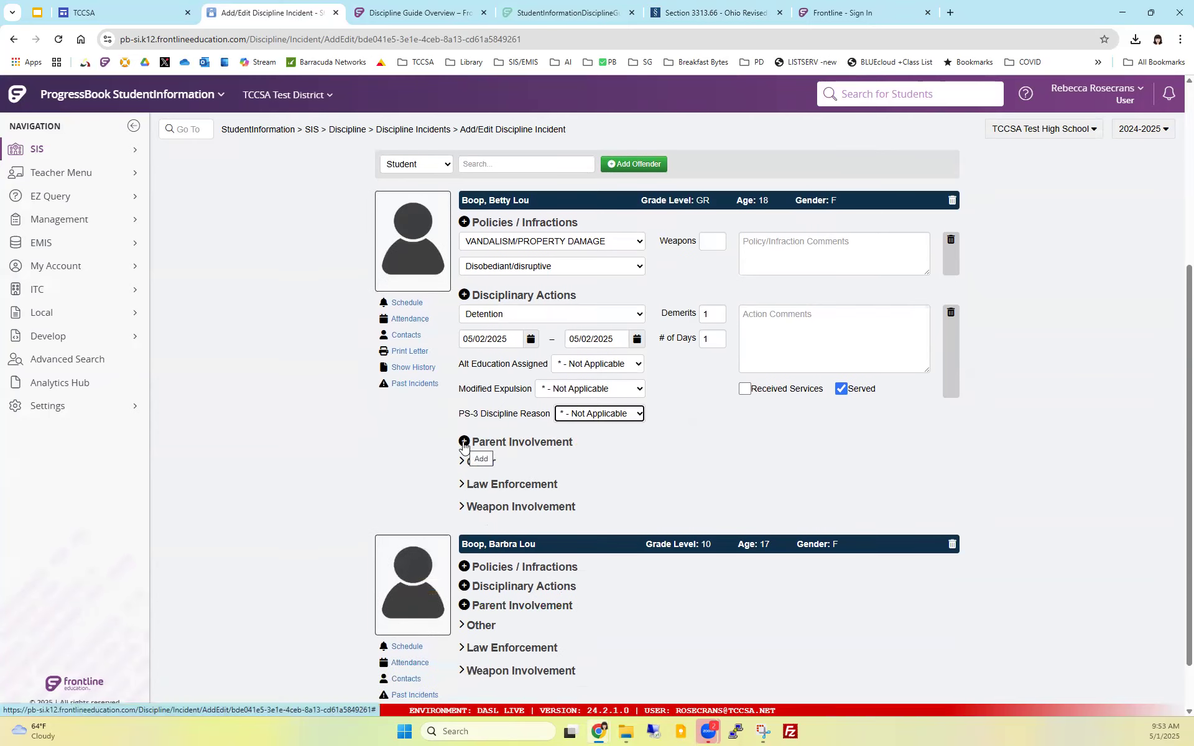
left_click(464, 442)
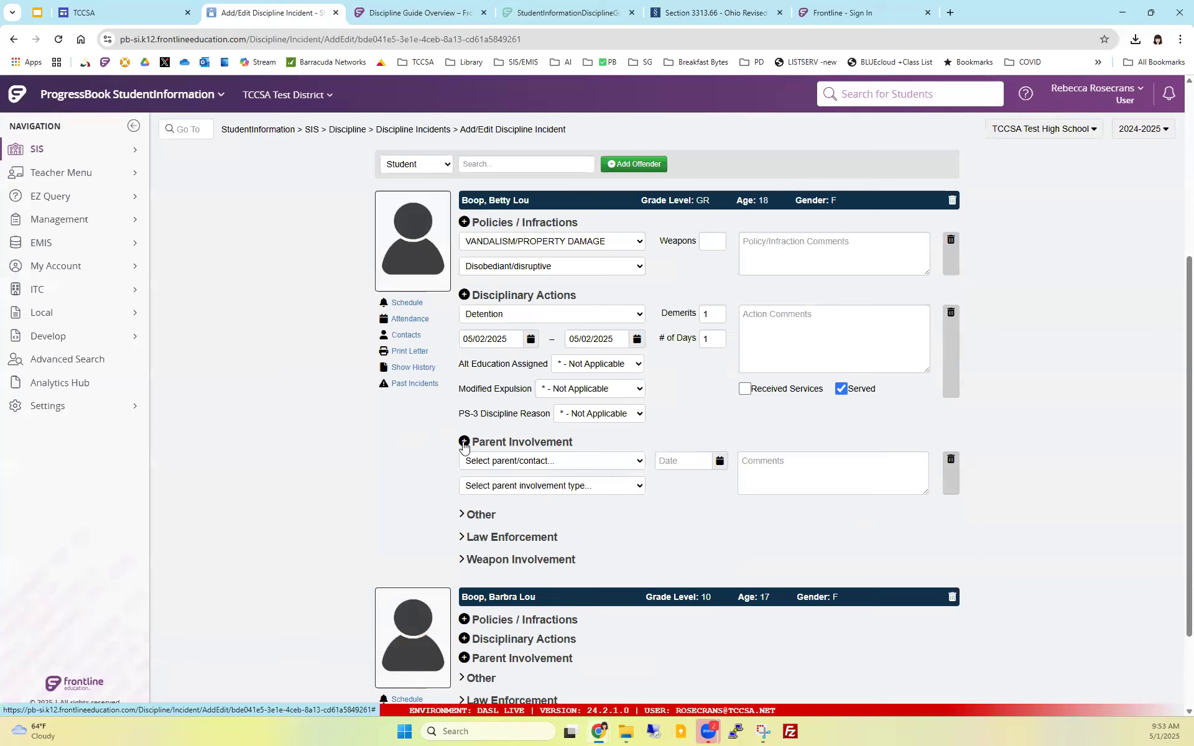
left_click(637, 461)
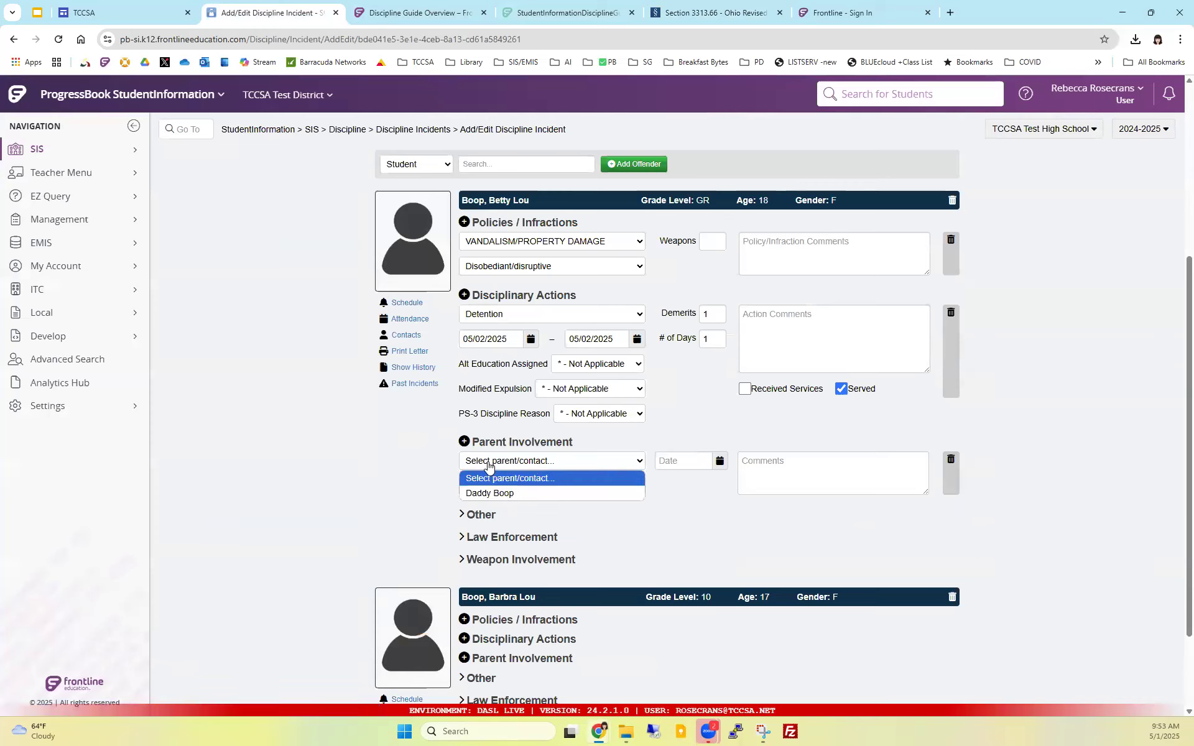
left_click(479, 494)
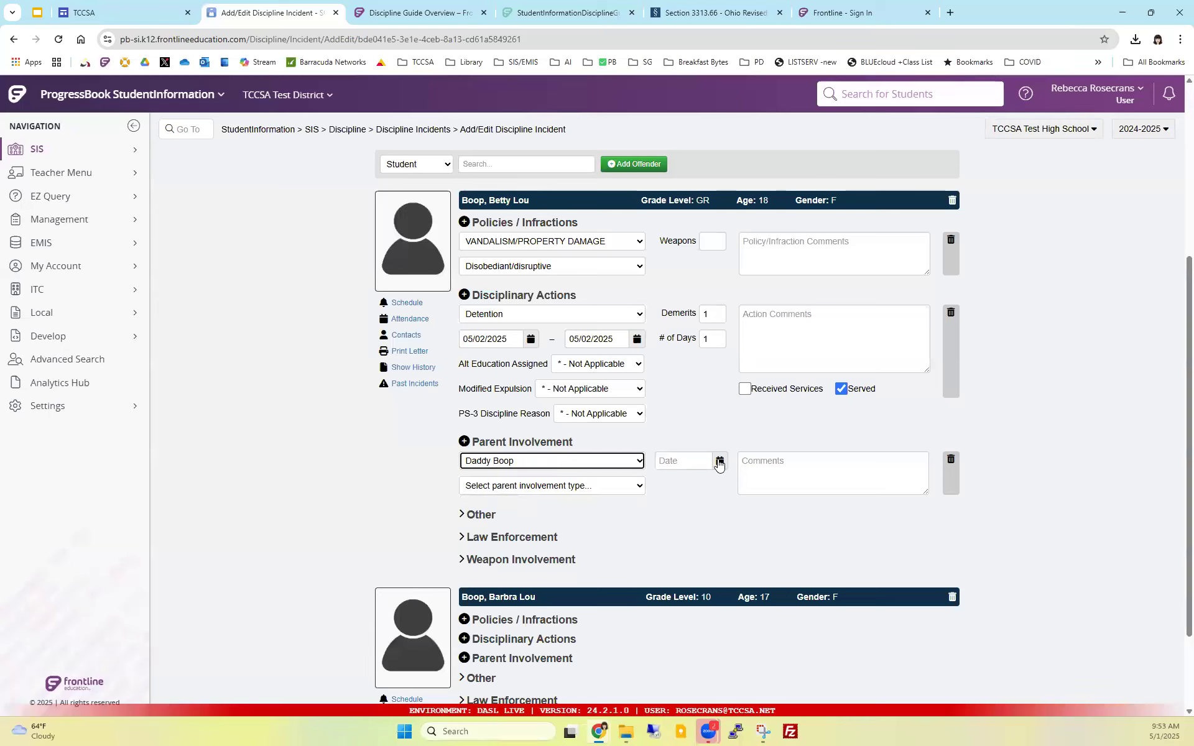
left_click(719, 462)
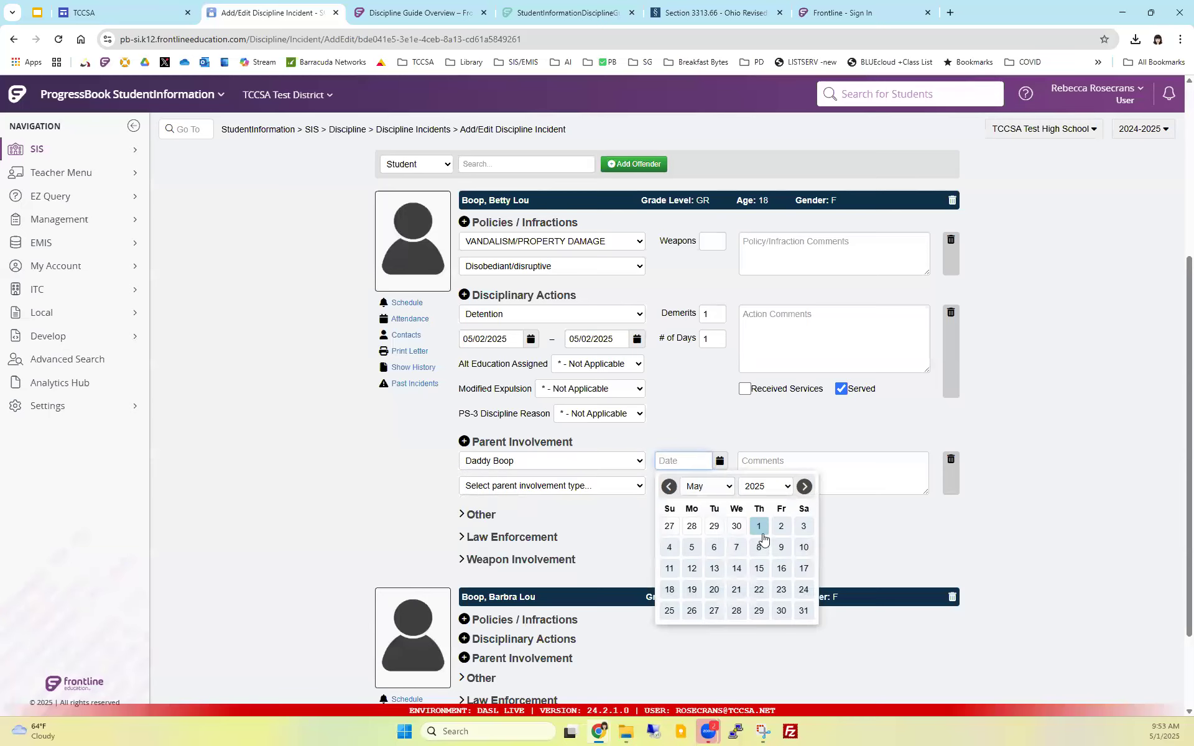
left_click(759, 528)
Step: Set the parent involvement type to Telephone Conference and enter the comment "called and left VM."
left_click(565, 486)
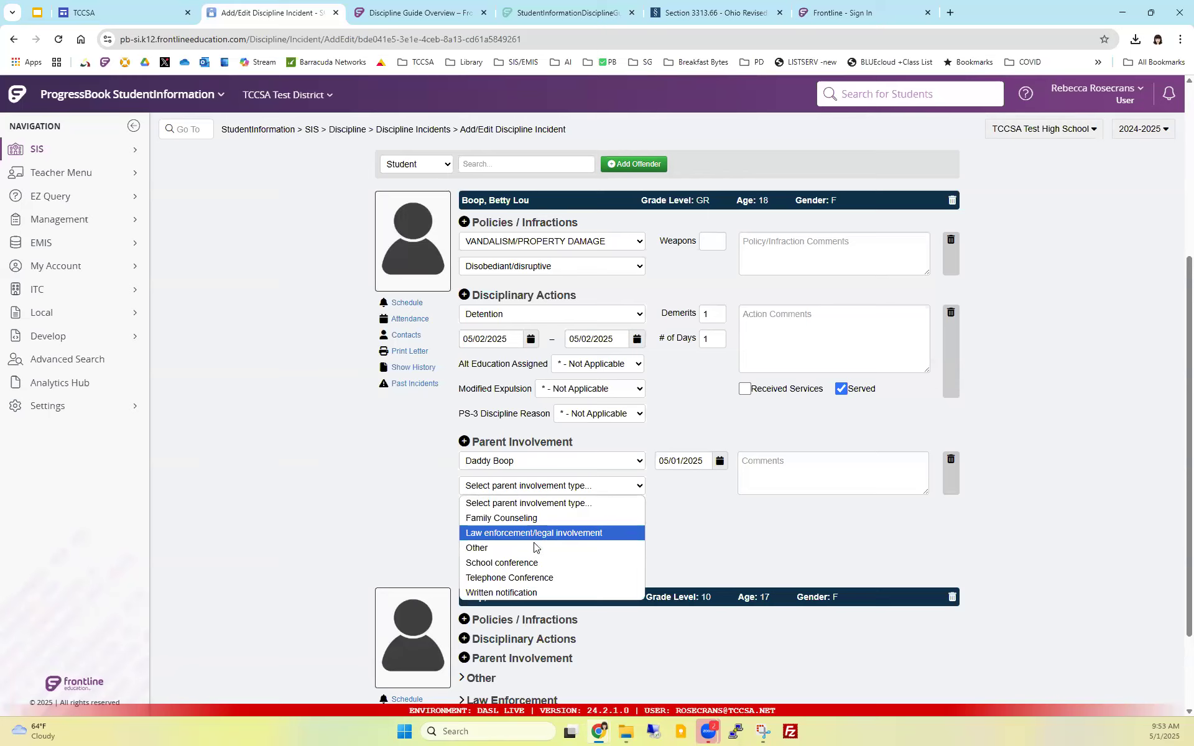
left_click(547, 579)
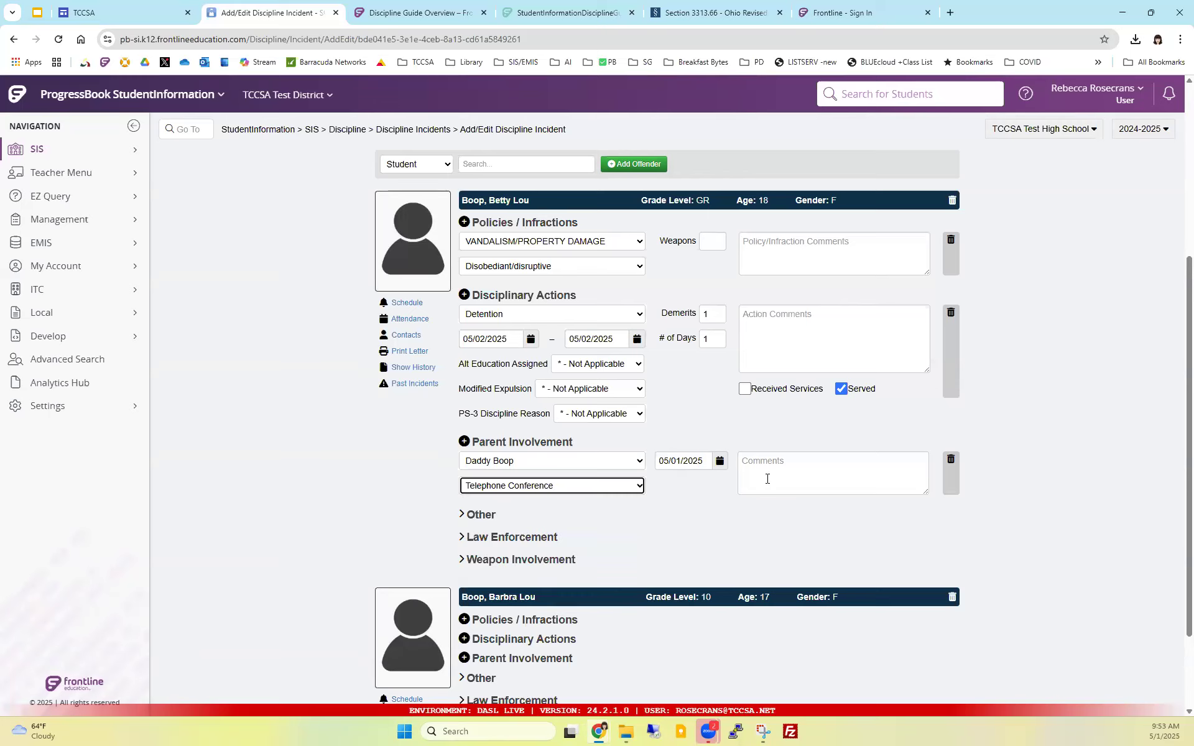
left_click(765, 472)
type("called")
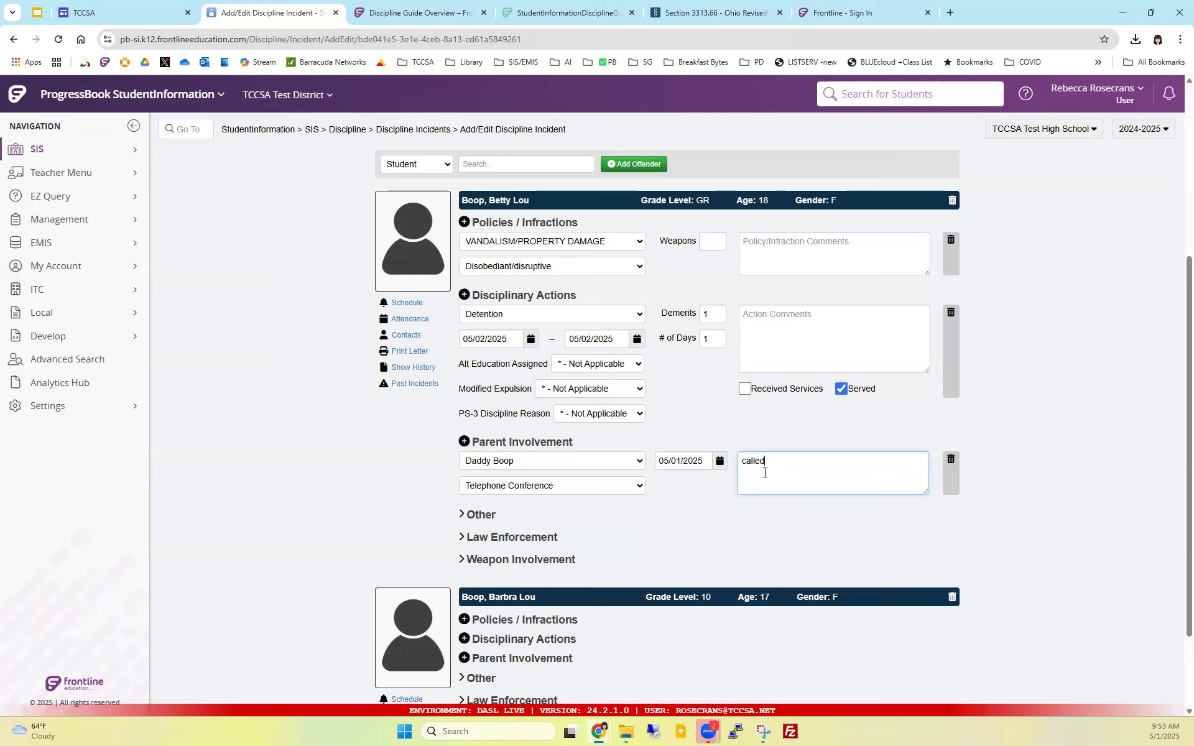
type(" and left VM.")
key("Return")
Step: Review the first offender's Other details, comparing the offender type and injury severity choices and the person types for adding offenders, without selecting any
left_click(462, 516)
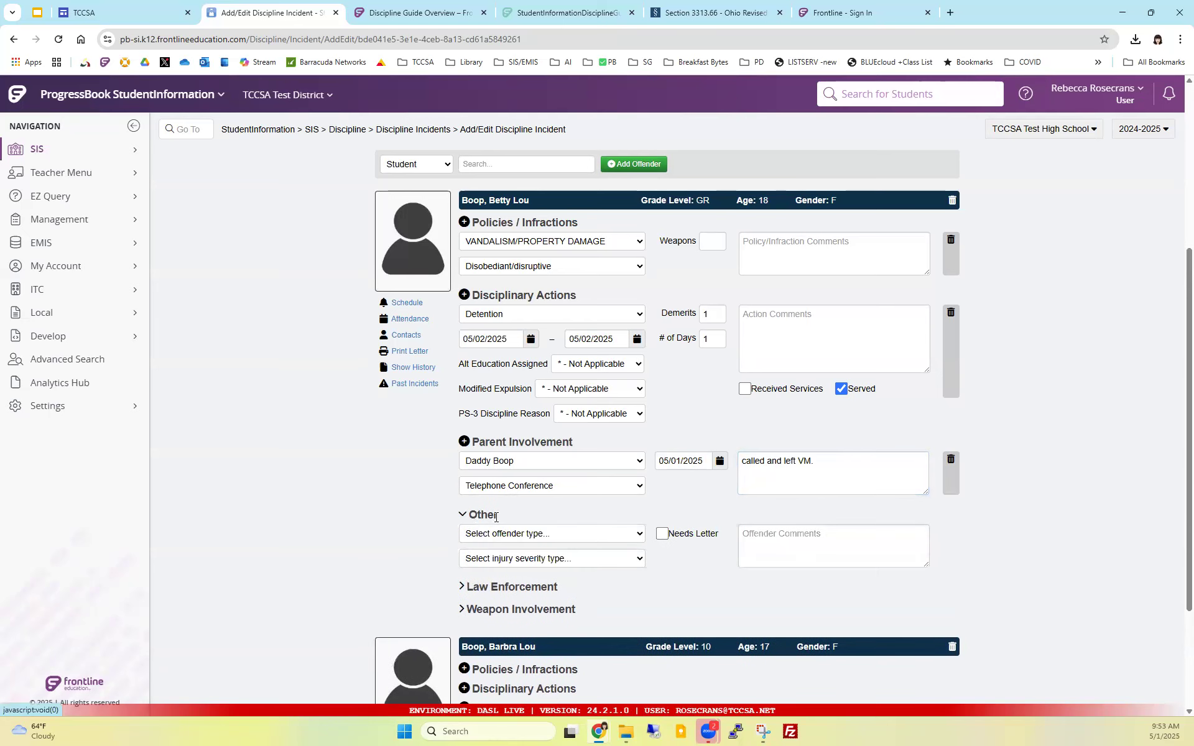
left_click(530, 535)
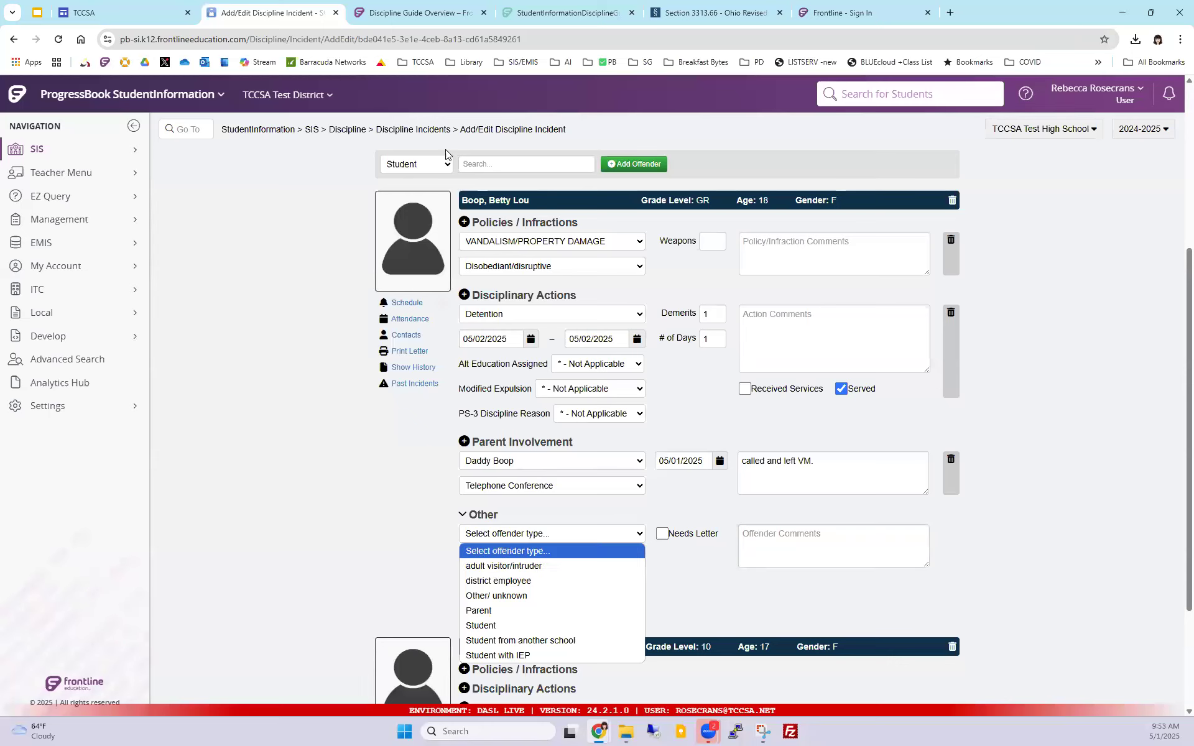
left_click(438, 165)
left_click(439, 166)
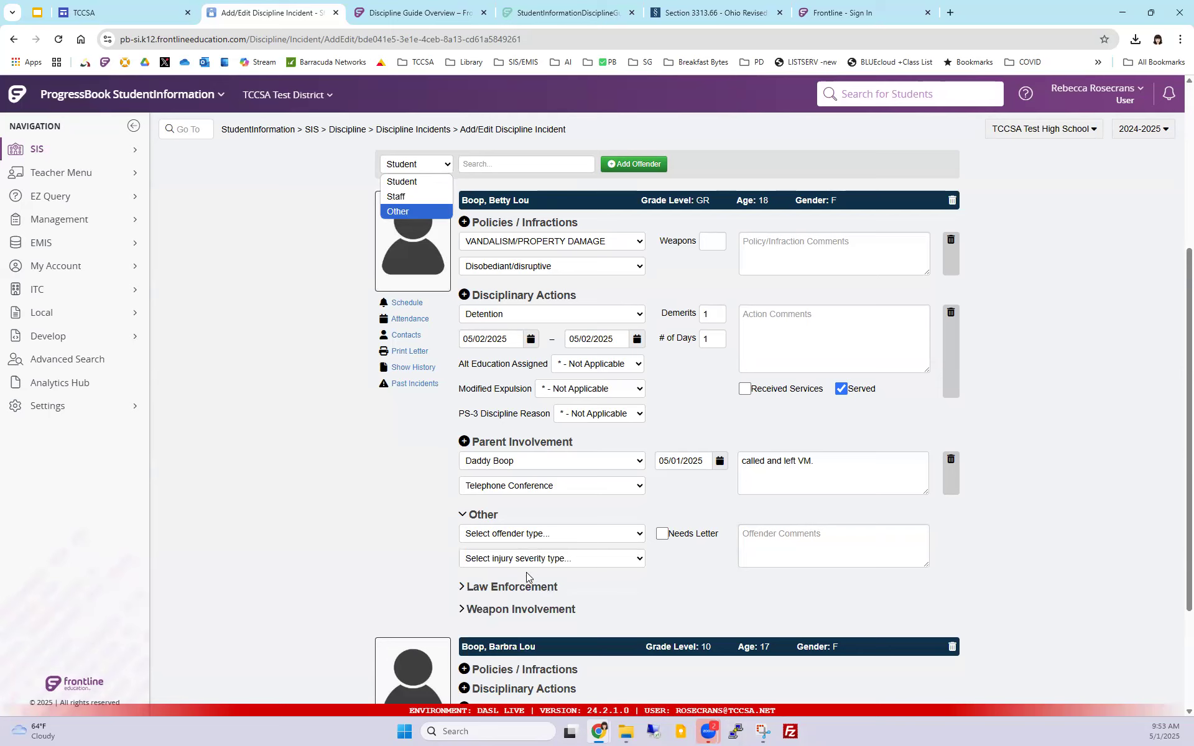
left_click(587, 538)
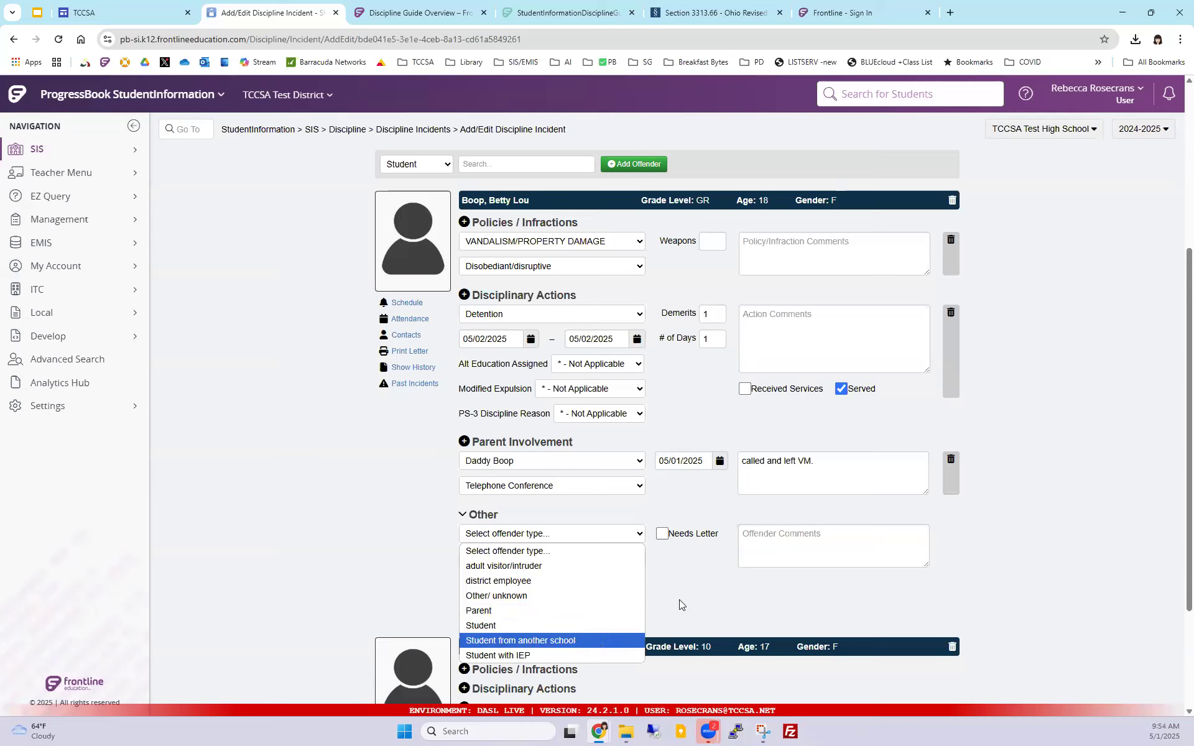
left_click(694, 573)
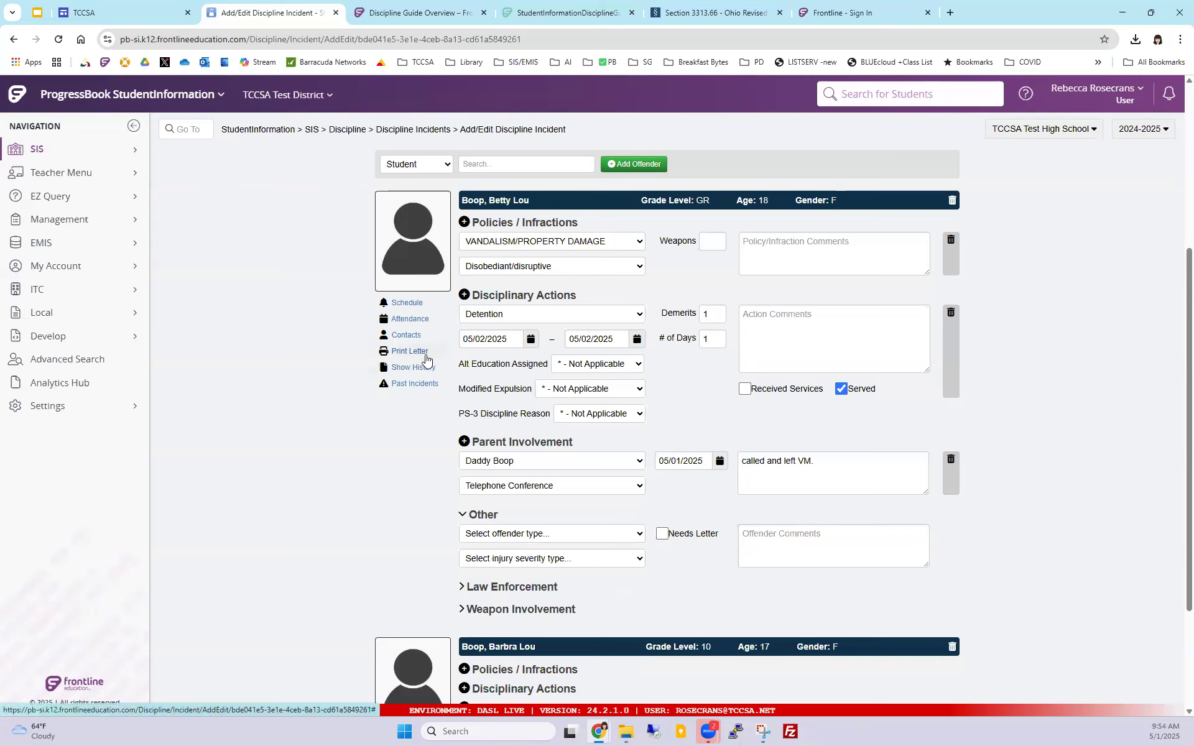
left_click(638, 563)
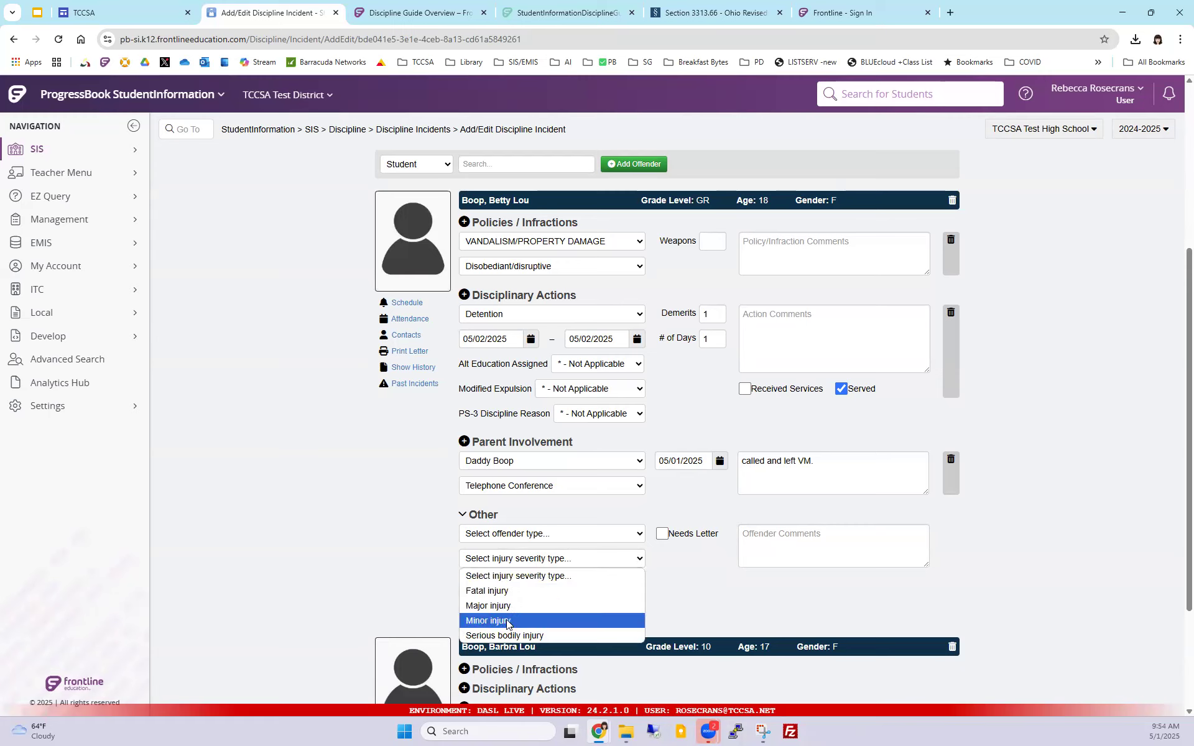
left_click(671, 612)
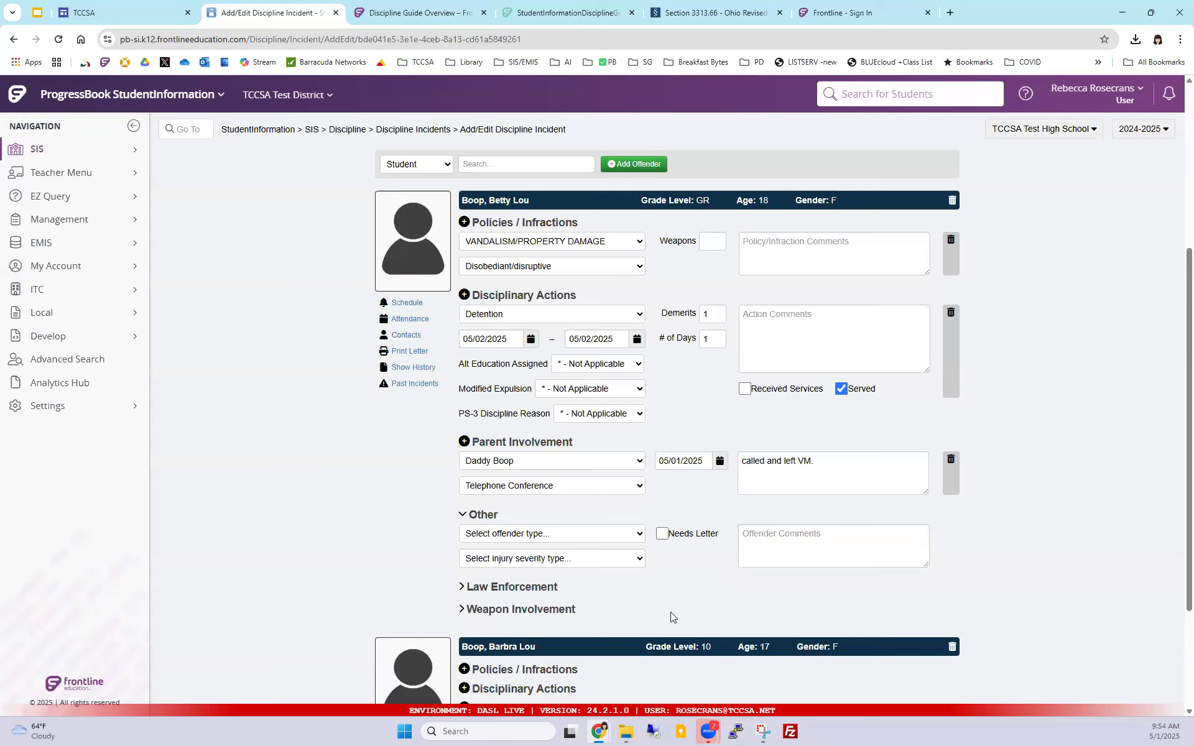
Step: Review the first offender's Law Enforcement contact field and the arrest and adjudication type choices, leaving them all blank
scroll(670, 612, "down", 1)
left_click(466, 525)
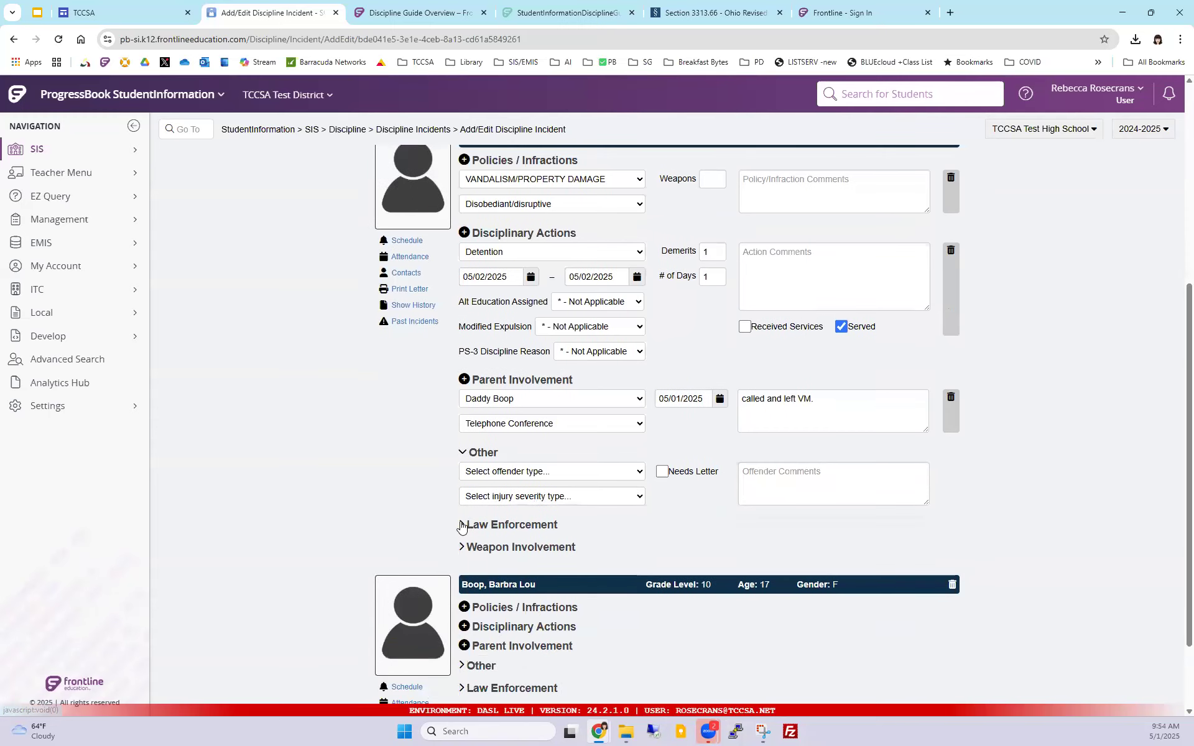
scroll(406, 523, "down", 1)
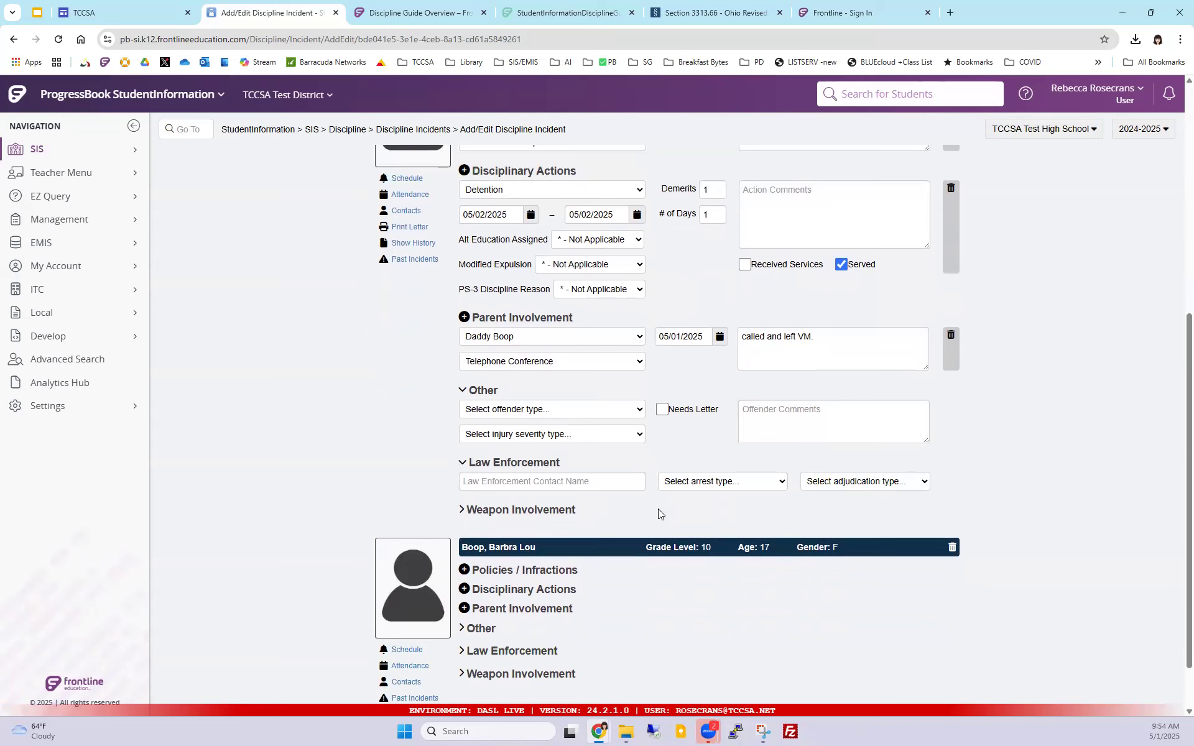
left_click(546, 481)
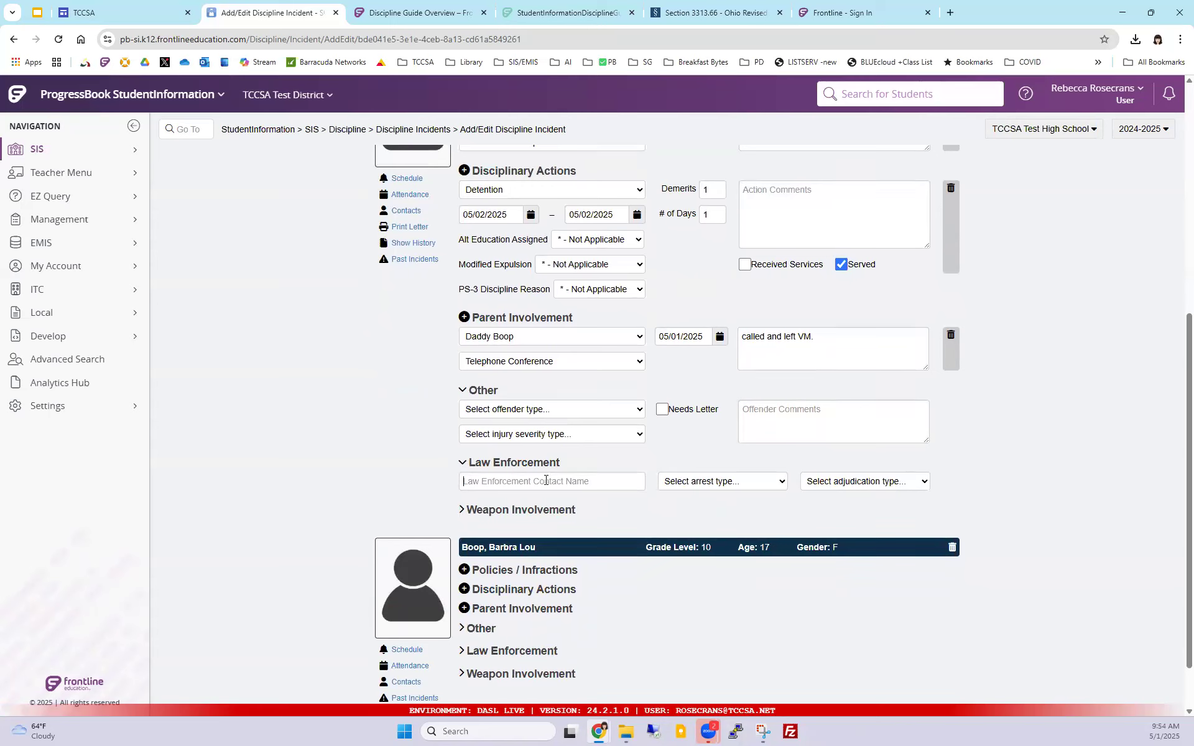
left_click(779, 485)
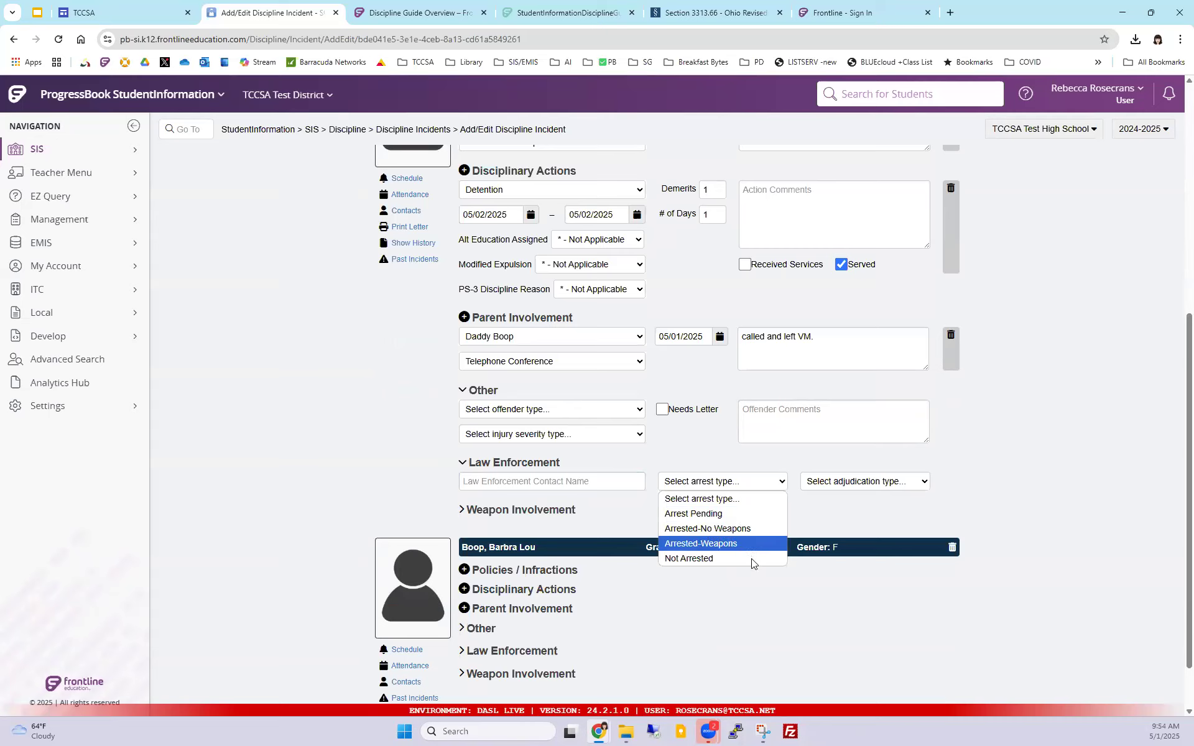
left_click(816, 475)
left_click(815, 481)
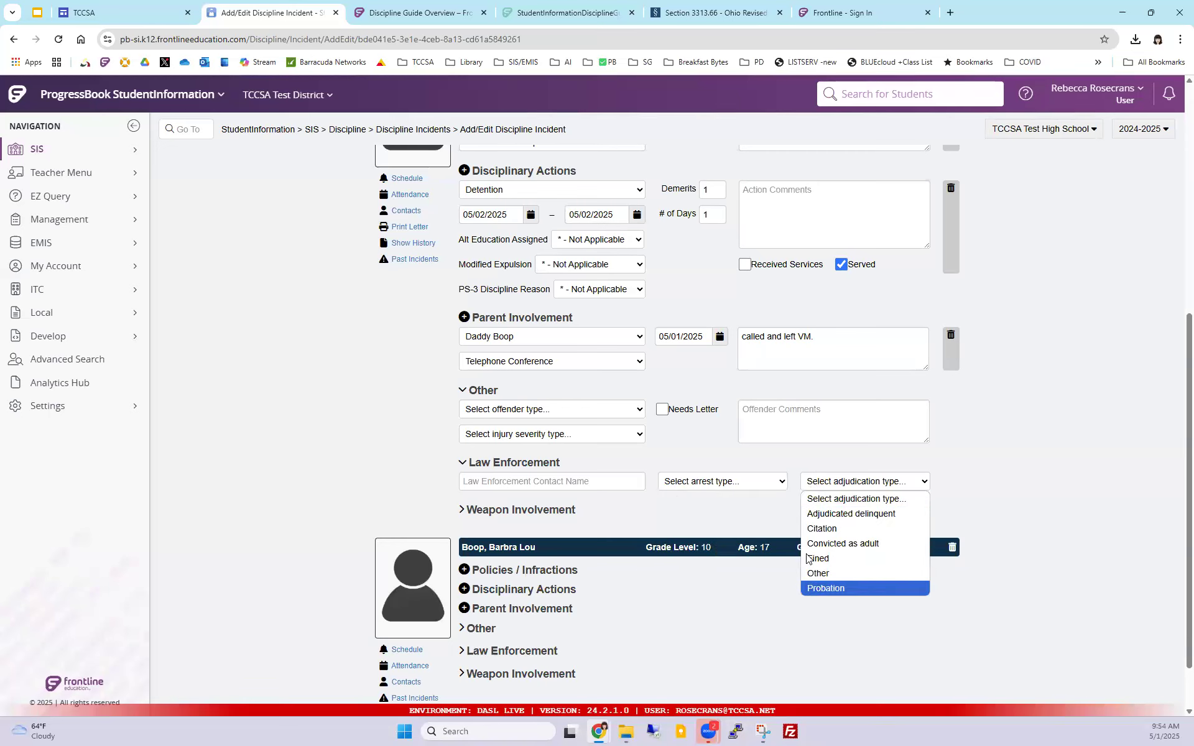
left_click(736, 517)
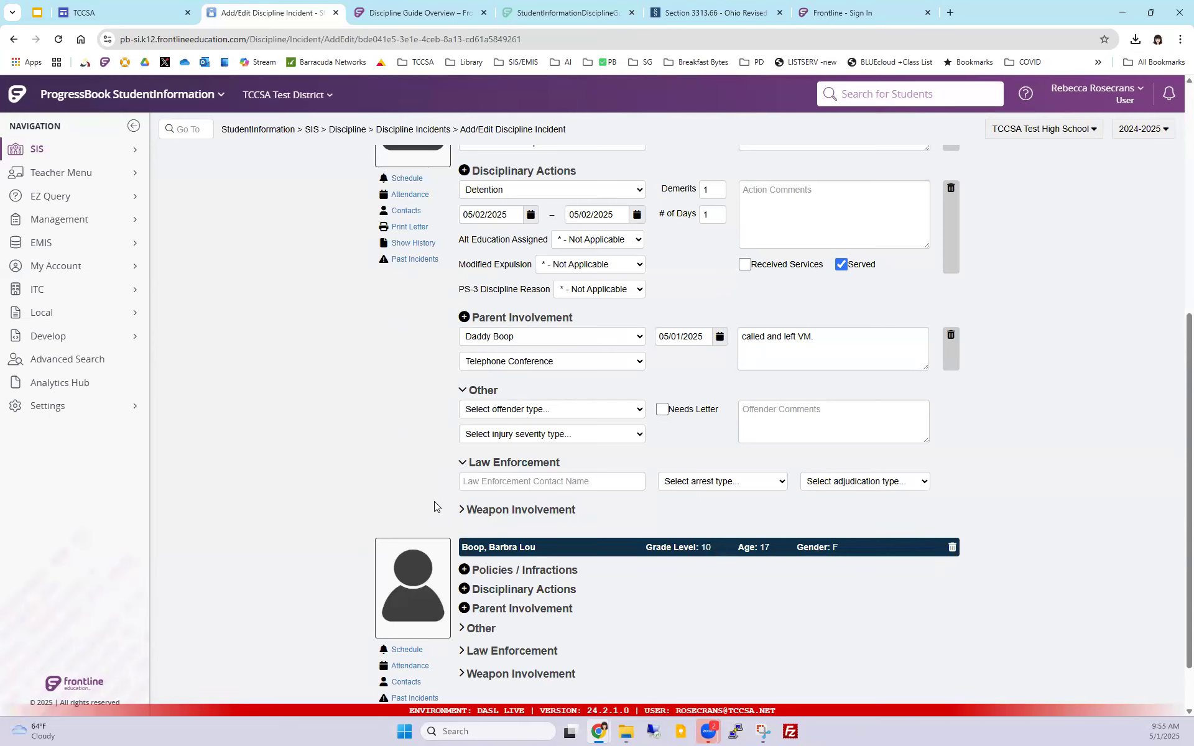
Step: Remove the second offender from the discipline incident and save the updated incident
scroll(436, 495, "down", 1)
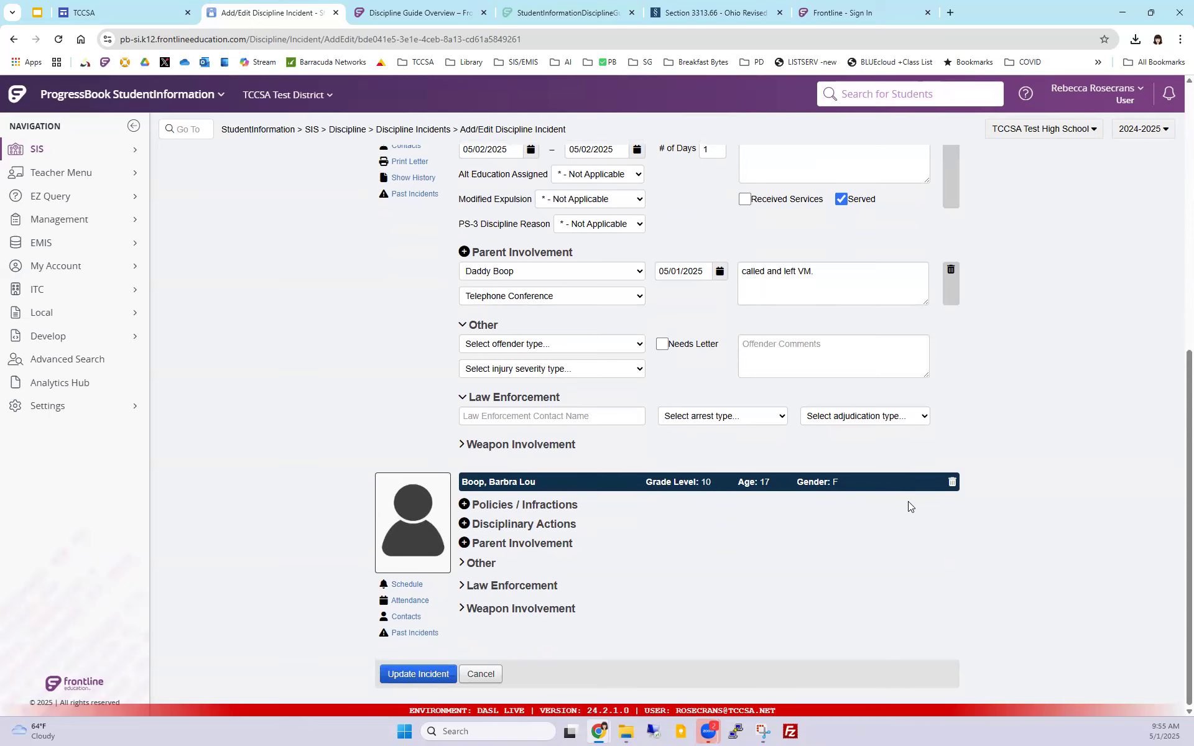
left_click(951, 482)
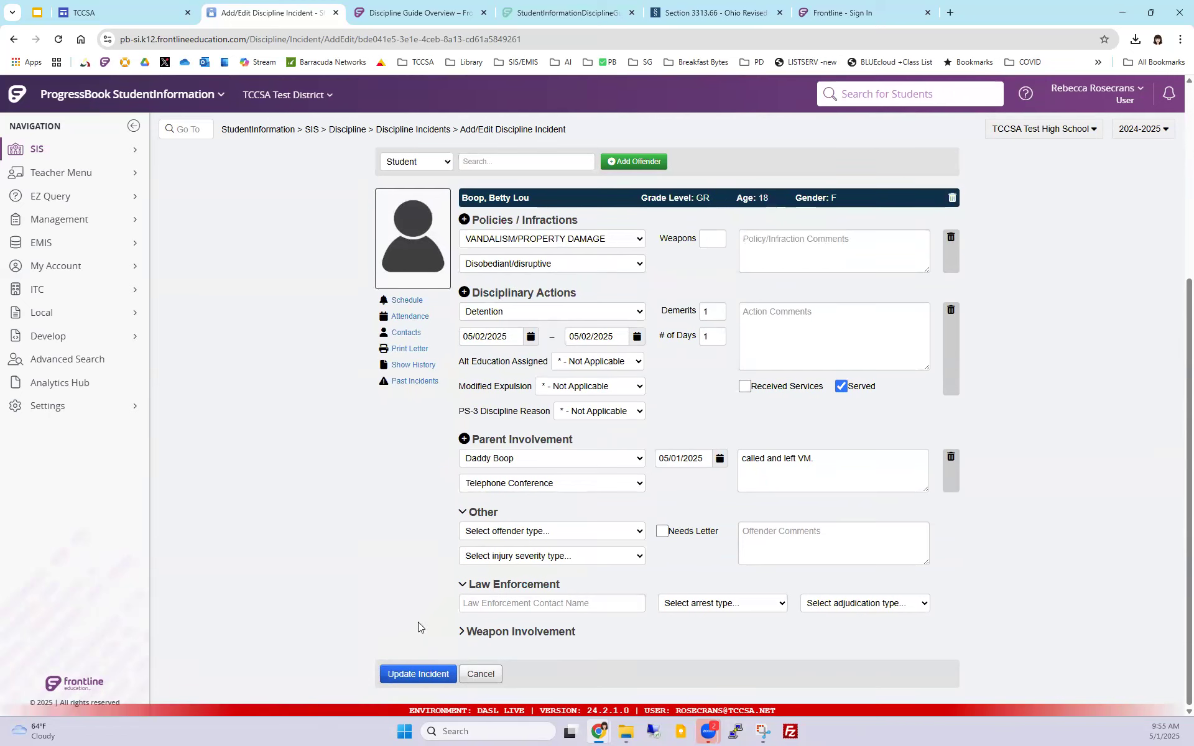
left_click(413, 678)
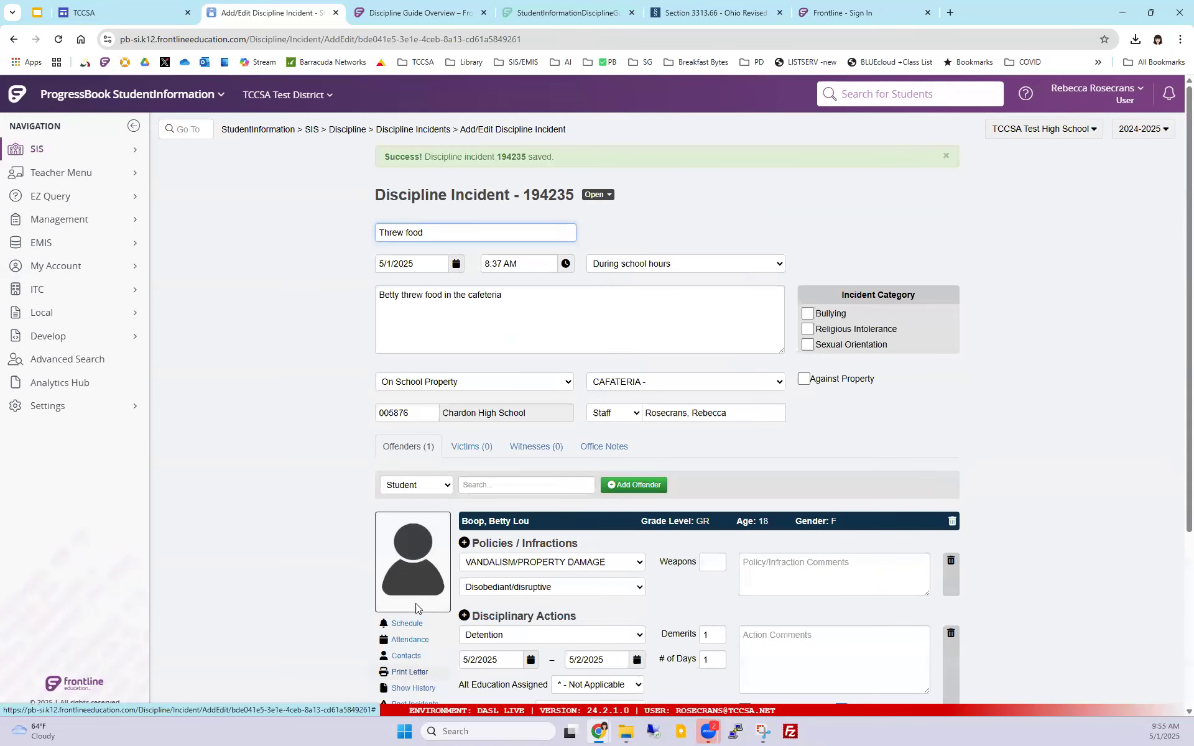
Step: Search for a student by last name and add the first matching student as a victim of the incident
scroll(416, 548, "down", 1)
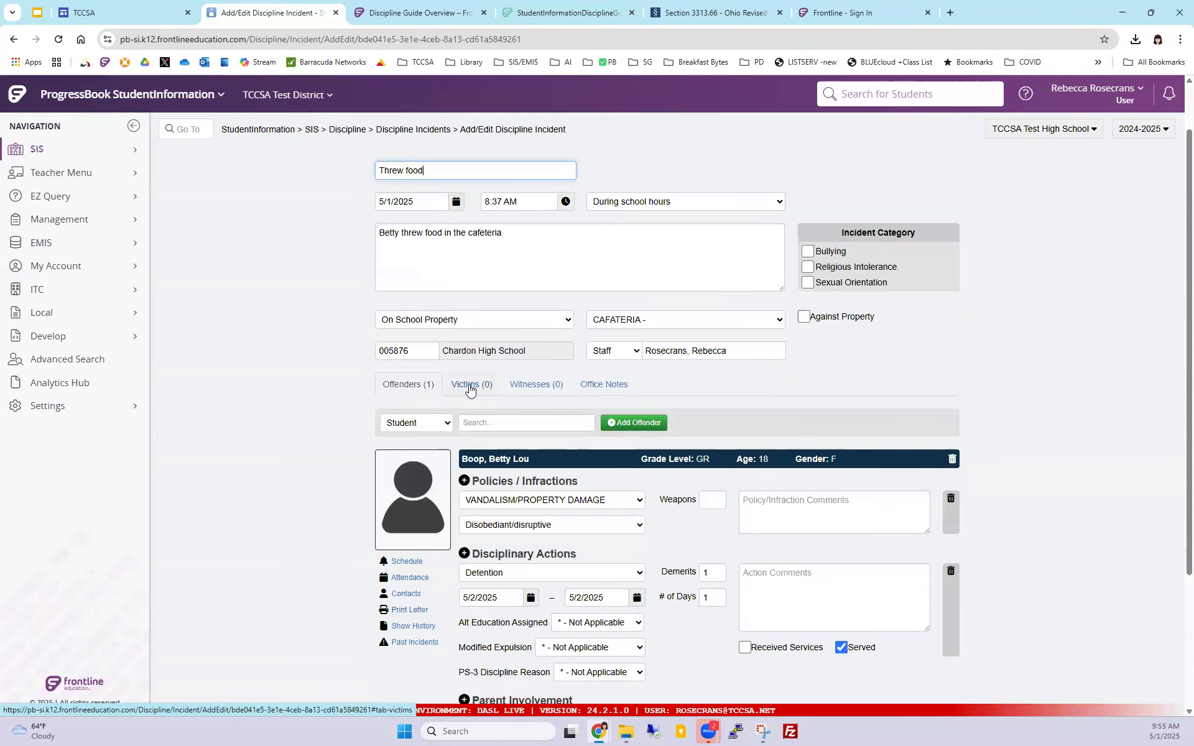
left_click(470, 386)
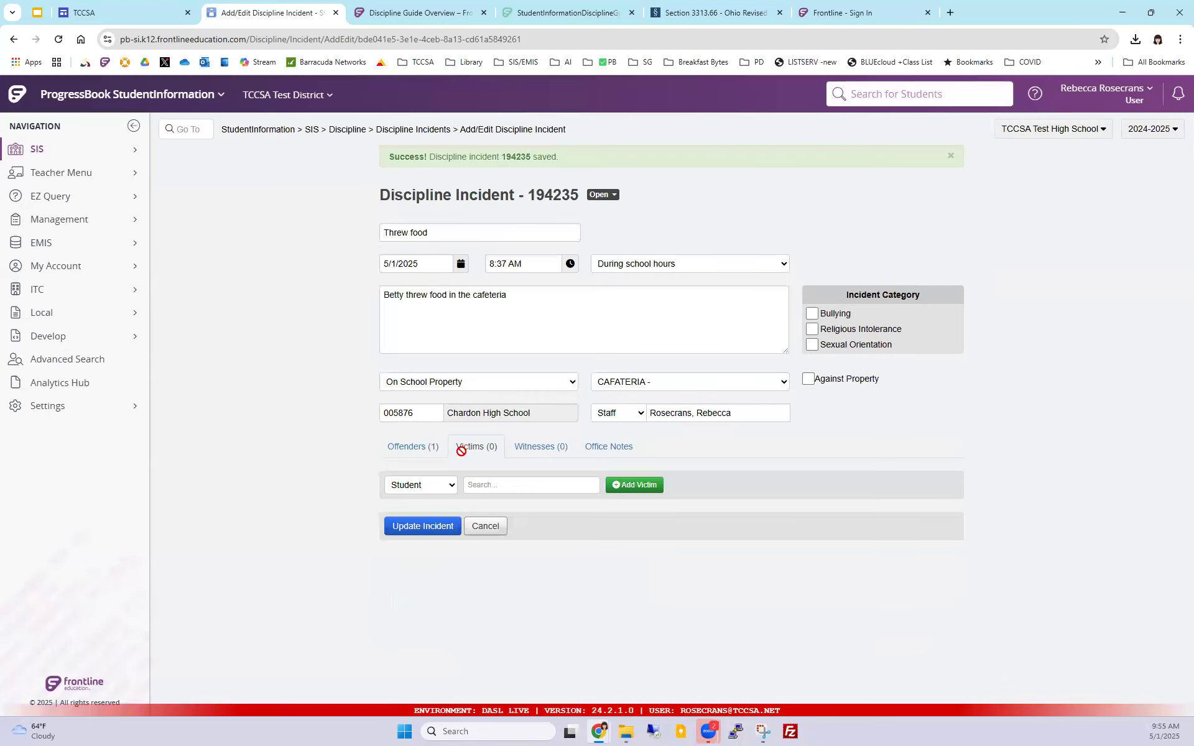
left_click(490, 482)
type("dwarf")
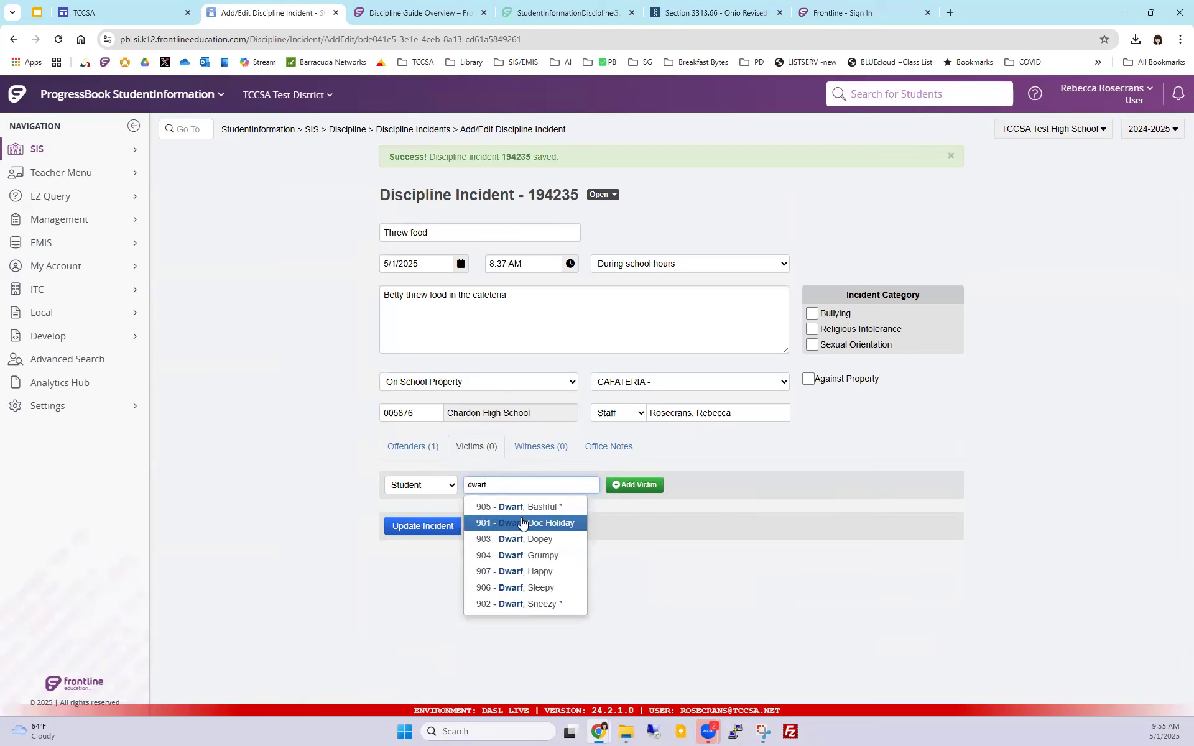
left_click(529, 507)
left_click(623, 491)
Step: Enter the victim's comment "Got food in his eye and went to the nurses office."
left_click(501, 555)
type("Got fo")
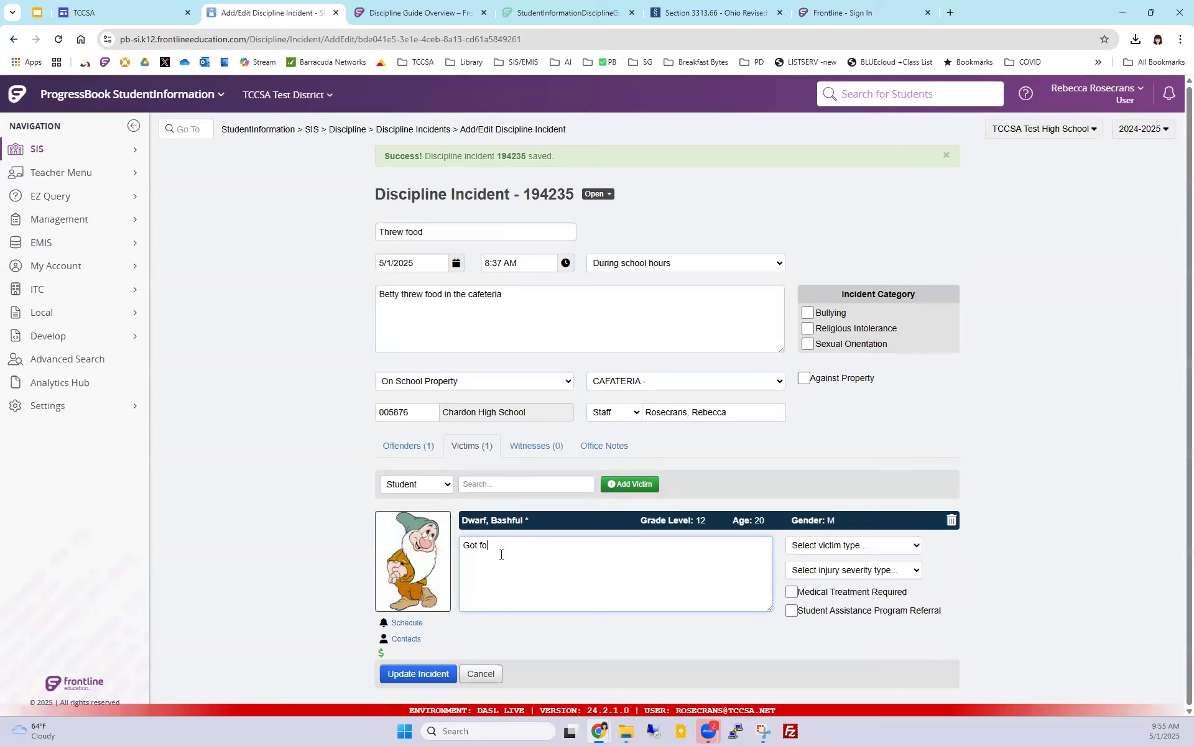
type("od in his eye and went to the nurses office.")
Step: Classify the victim as ST - Student with a Minor injury and Medical Treatment Required, and save the incident
left_click(895, 546)
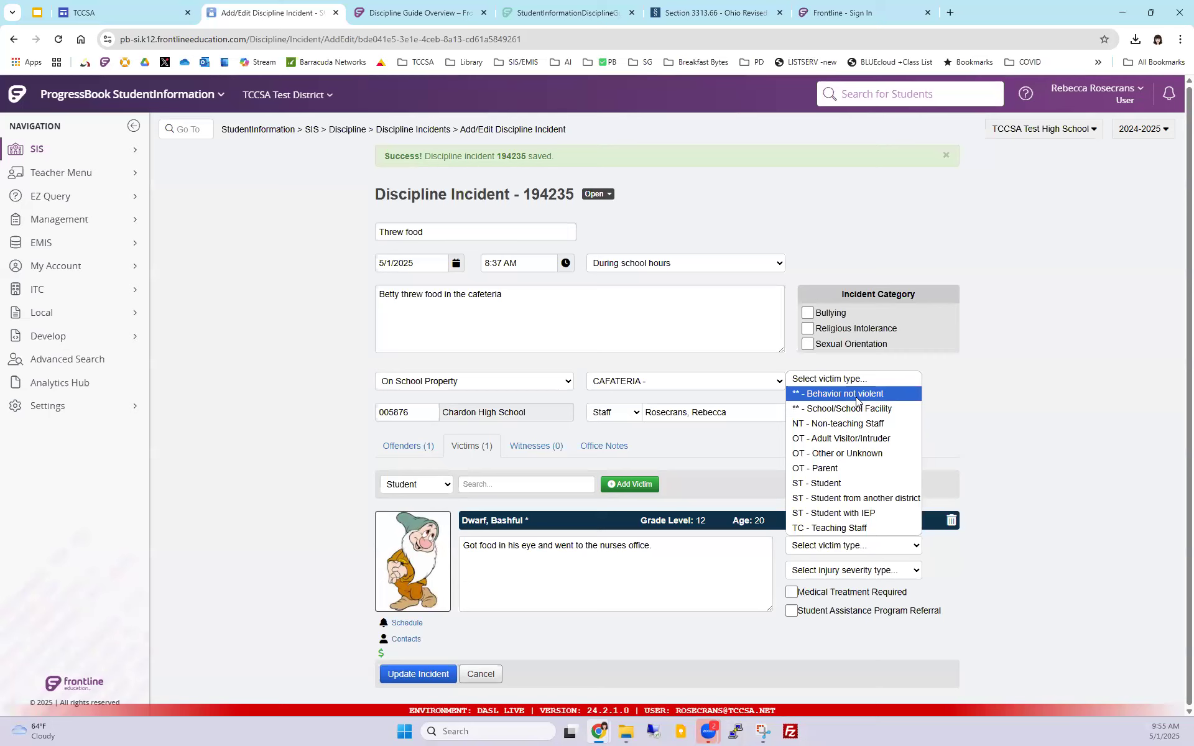
left_click(828, 483)
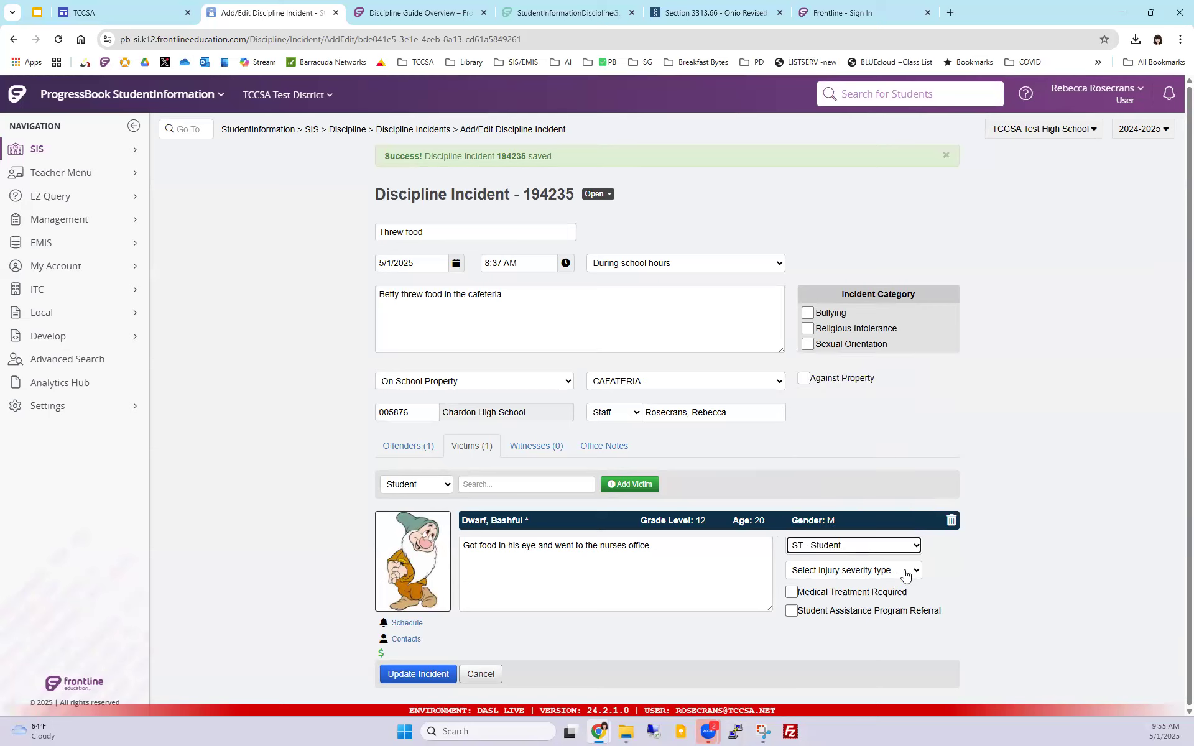
left_click(904, 574)
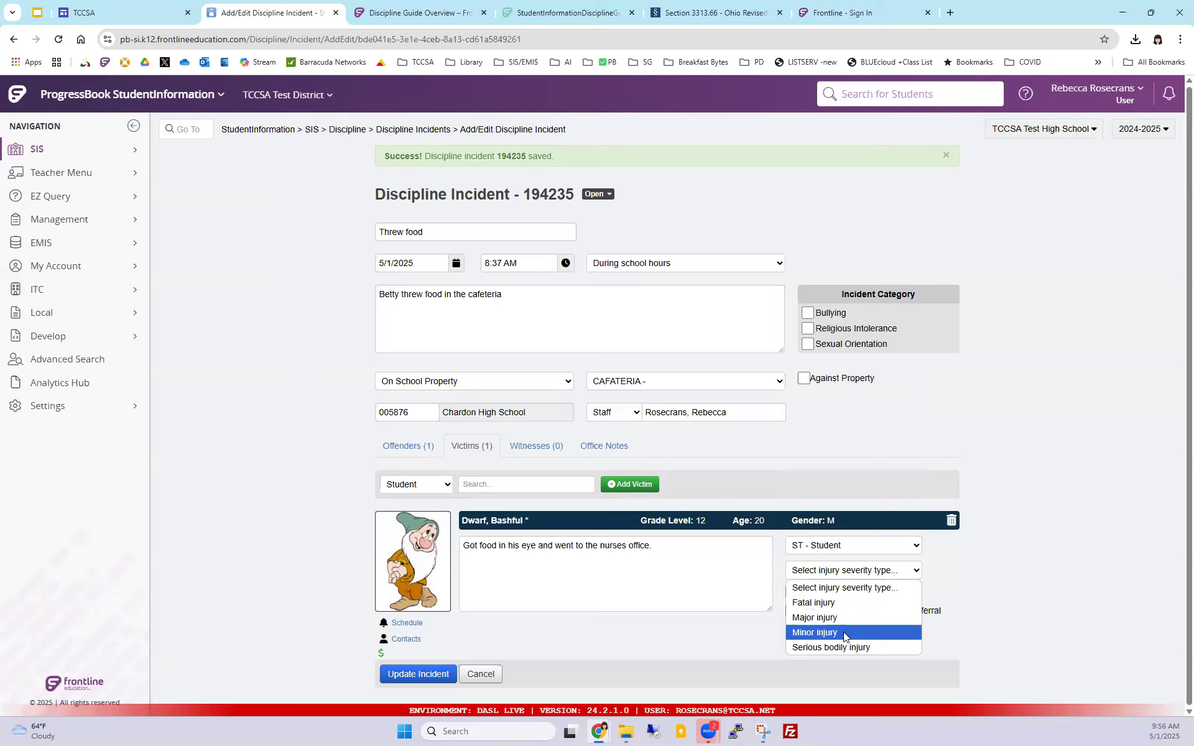
left_click(824, 630)
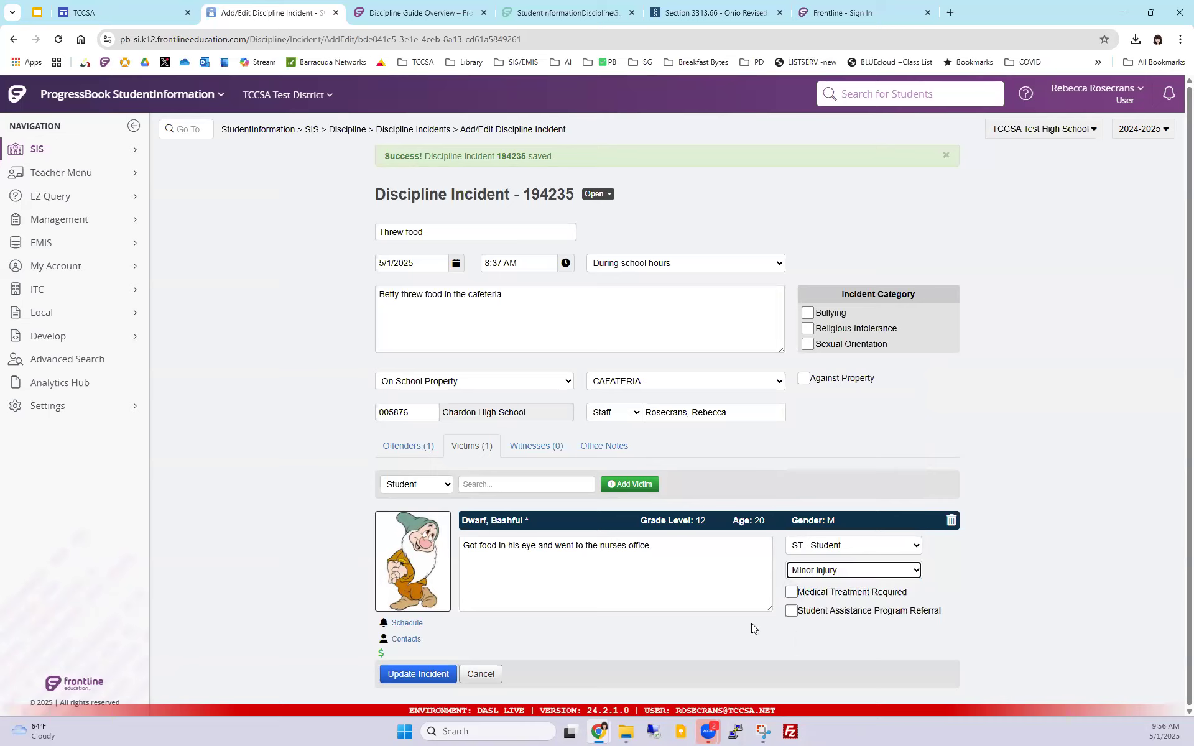
left_click(792, 592)
left_click(418, 674)
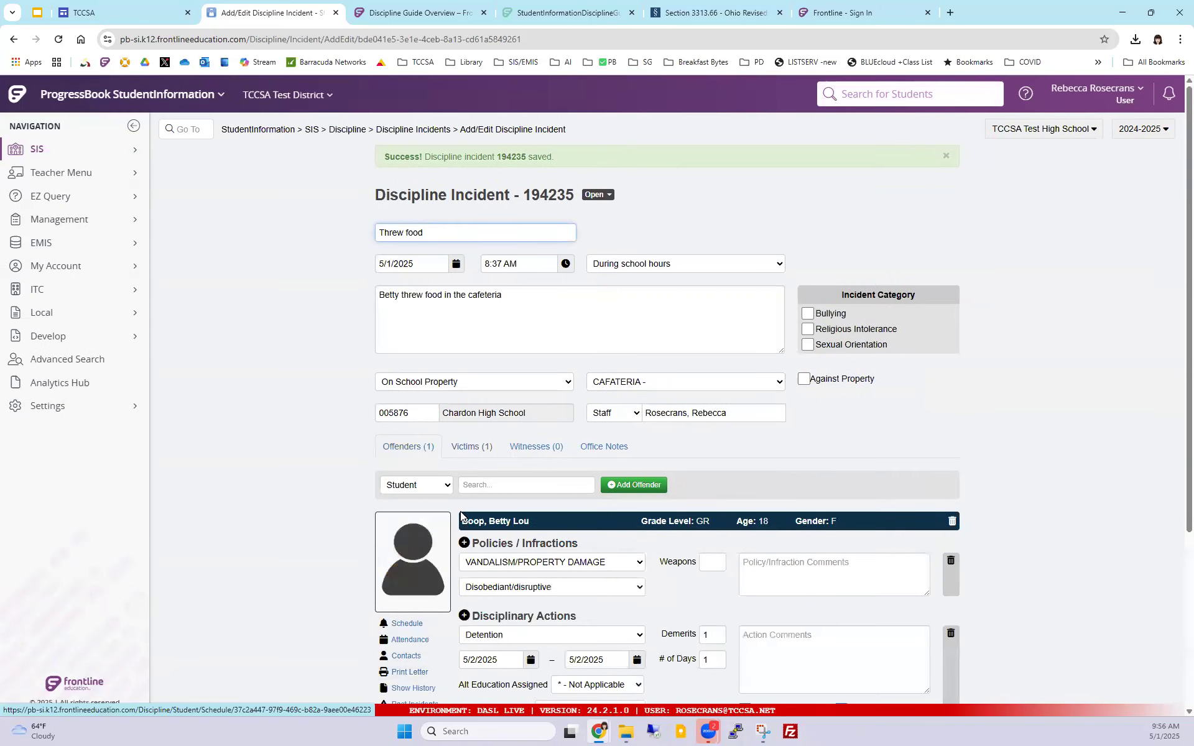
Step: Search for a staff member by last name and add them as a witness to the incident
left_click(549, 447)
left_click(449, 489)
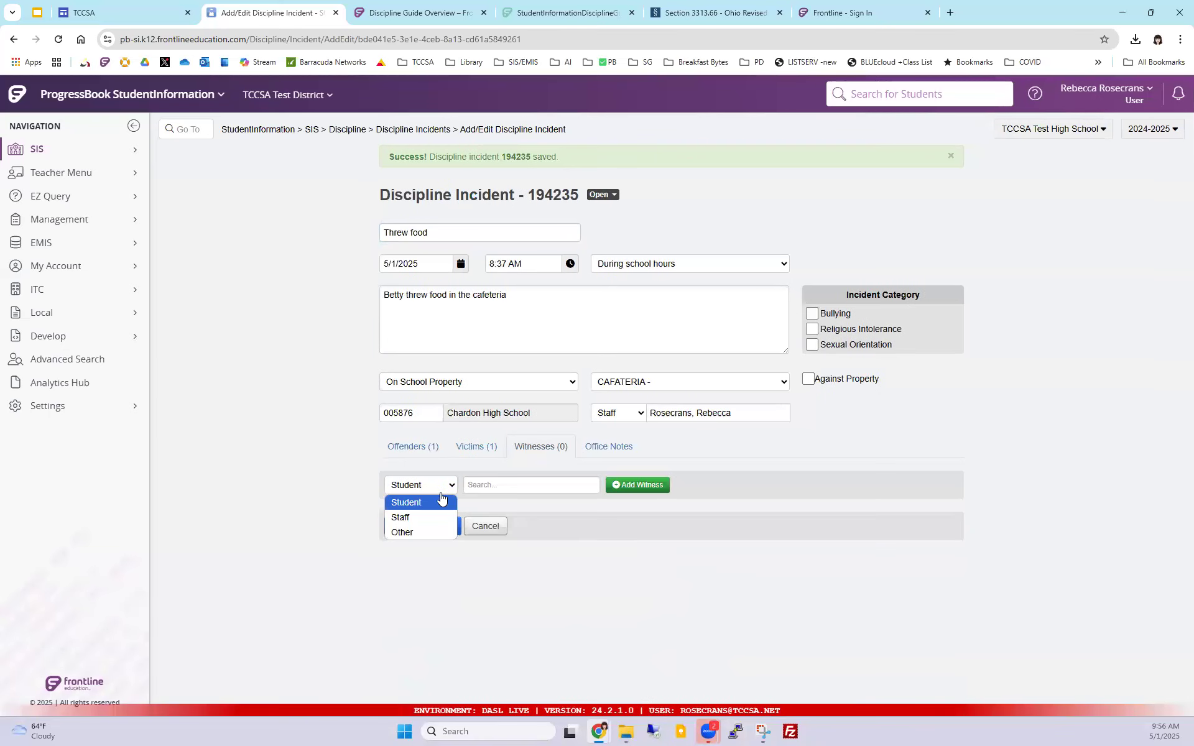
left_click(435, 516)
left_click(496, 485)
type("baltic")
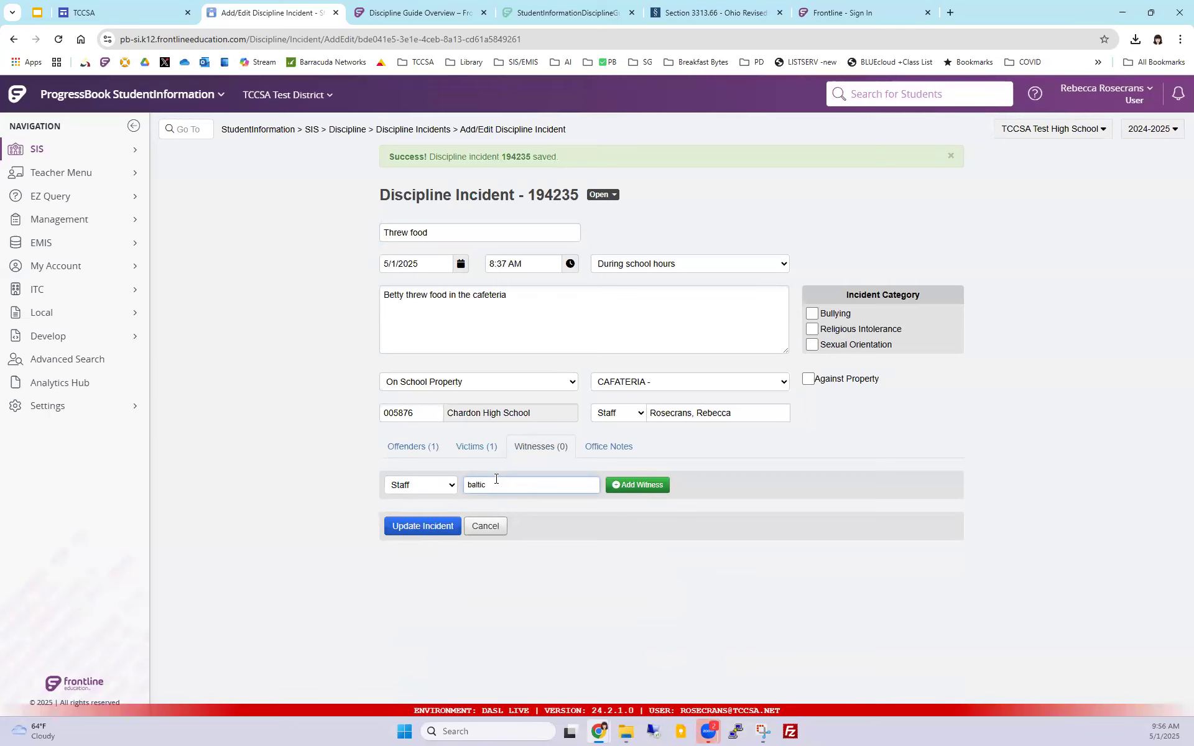
left_click(505, 506)
left_click(629, 489)
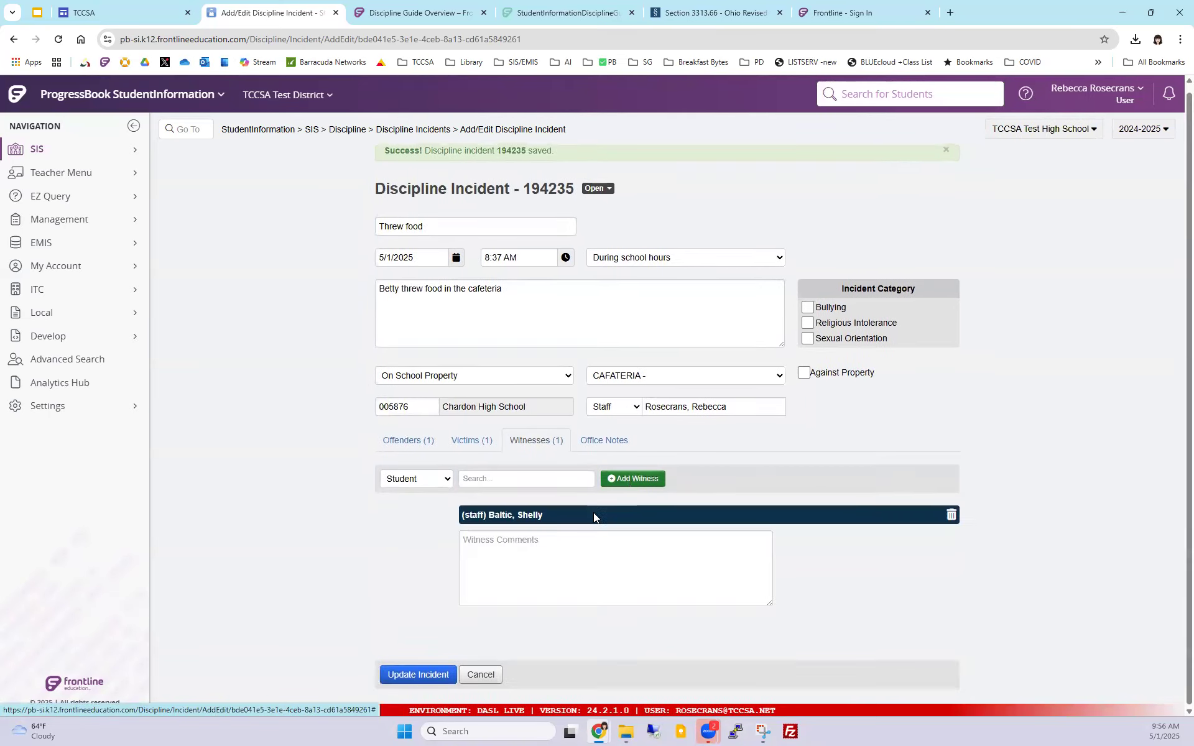
Step: Enter a witness comment that the lunch room monitor saw the offender throw the food first, and save the incident
left_click(540, 550)
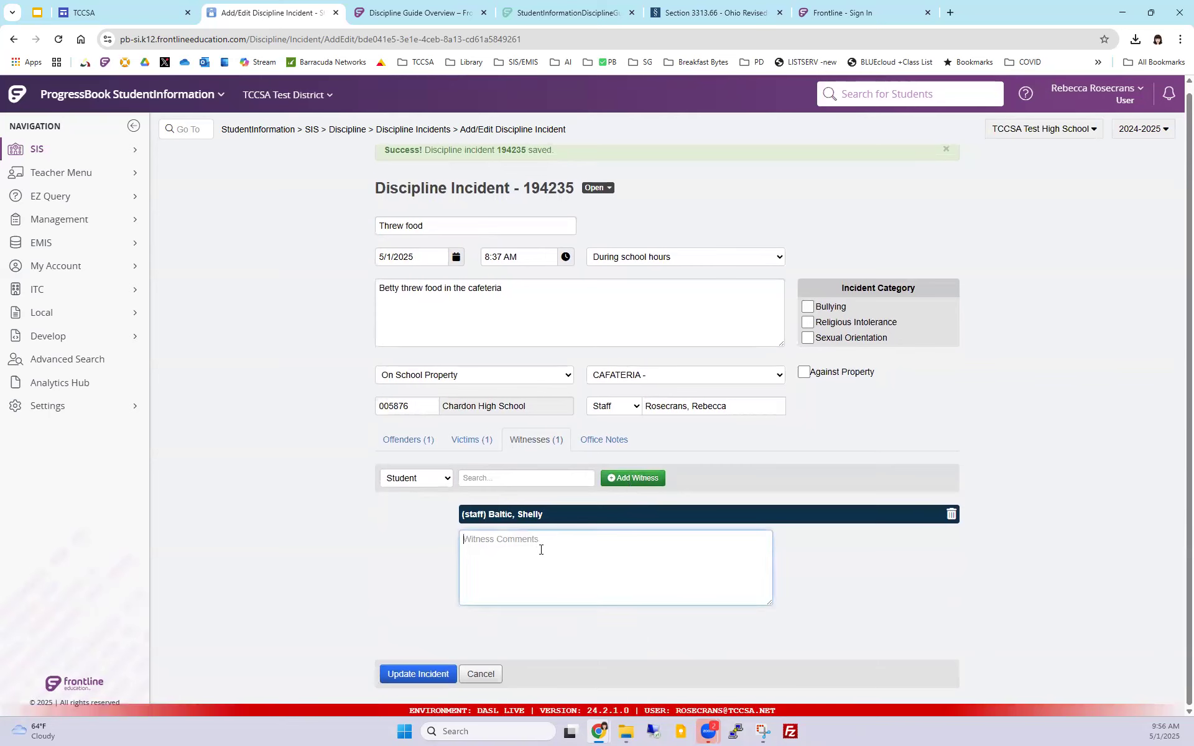
type("Lunch room monitor. She saw that Betty threw the food first.")
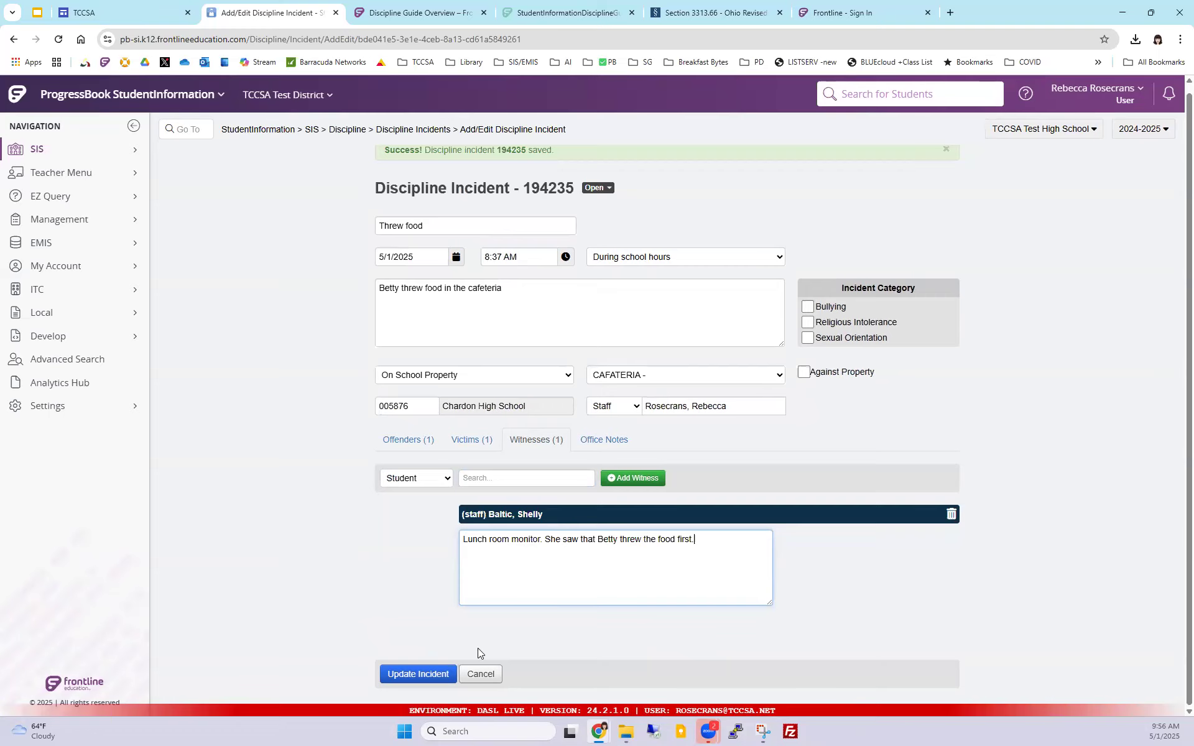
left_click(424, 674)
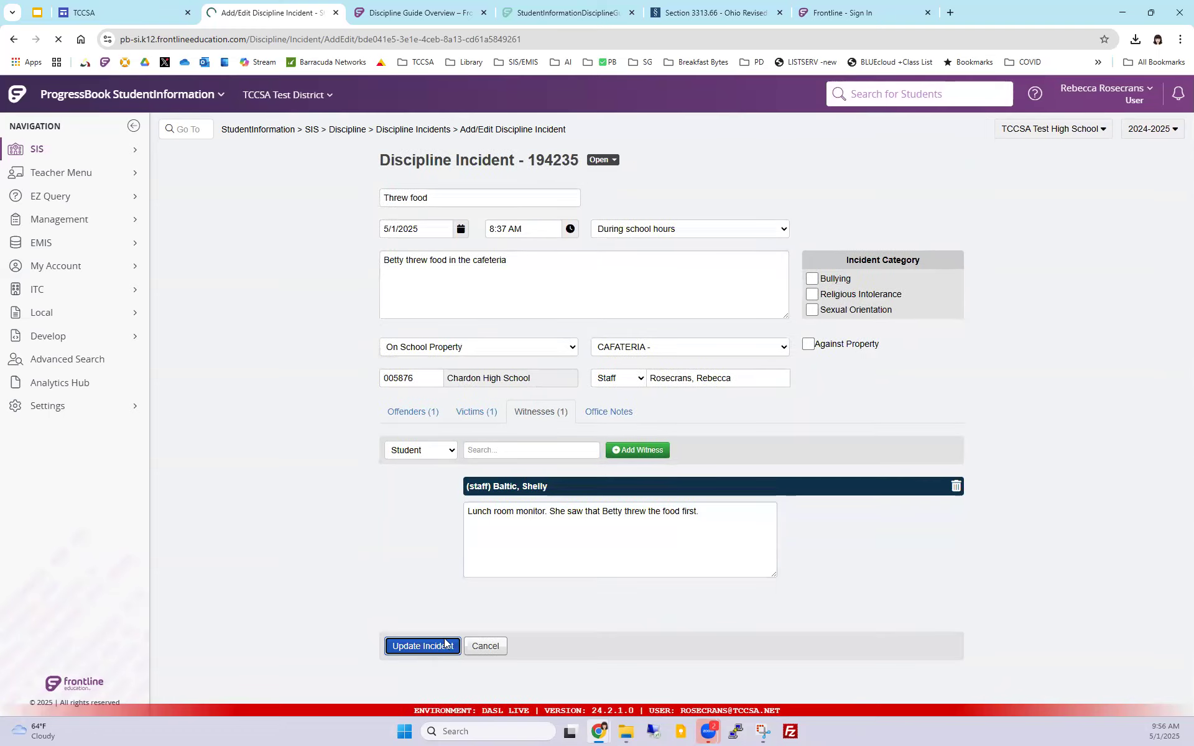
Step: Add the office note "private" to the incident and save it
left_click(600, 452)
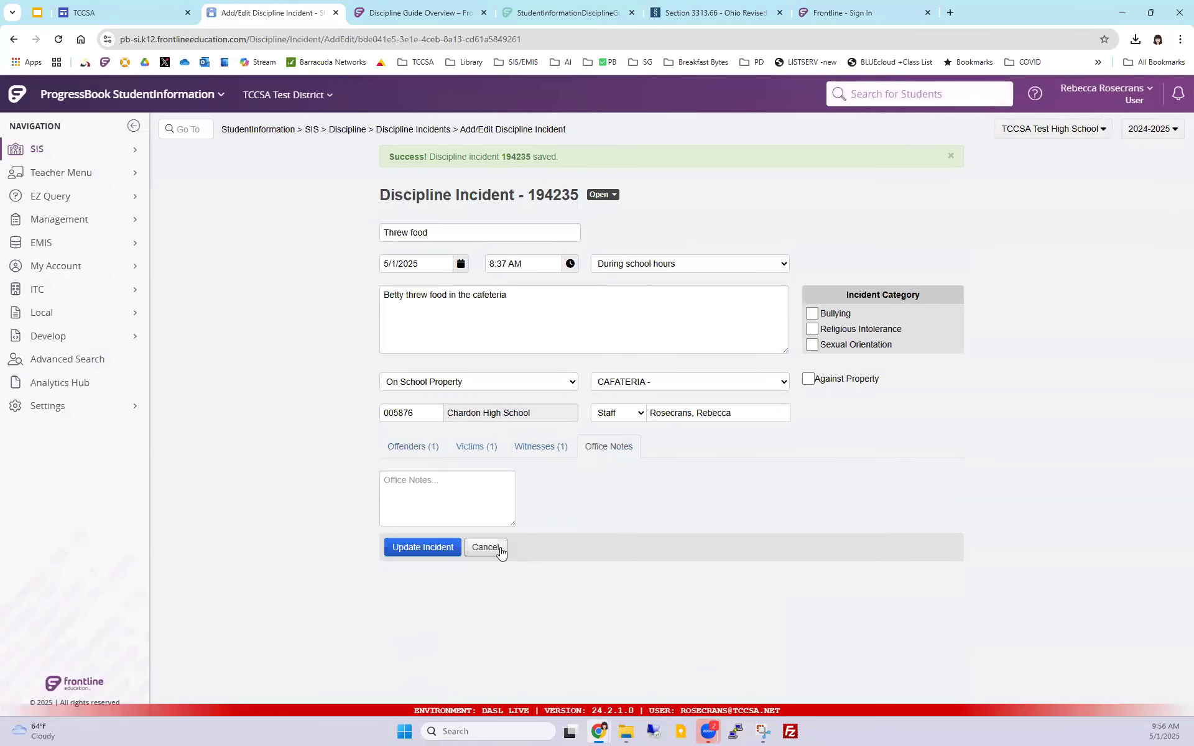
left_click(387, 481)
type("prin")
type("v")
type("tie")
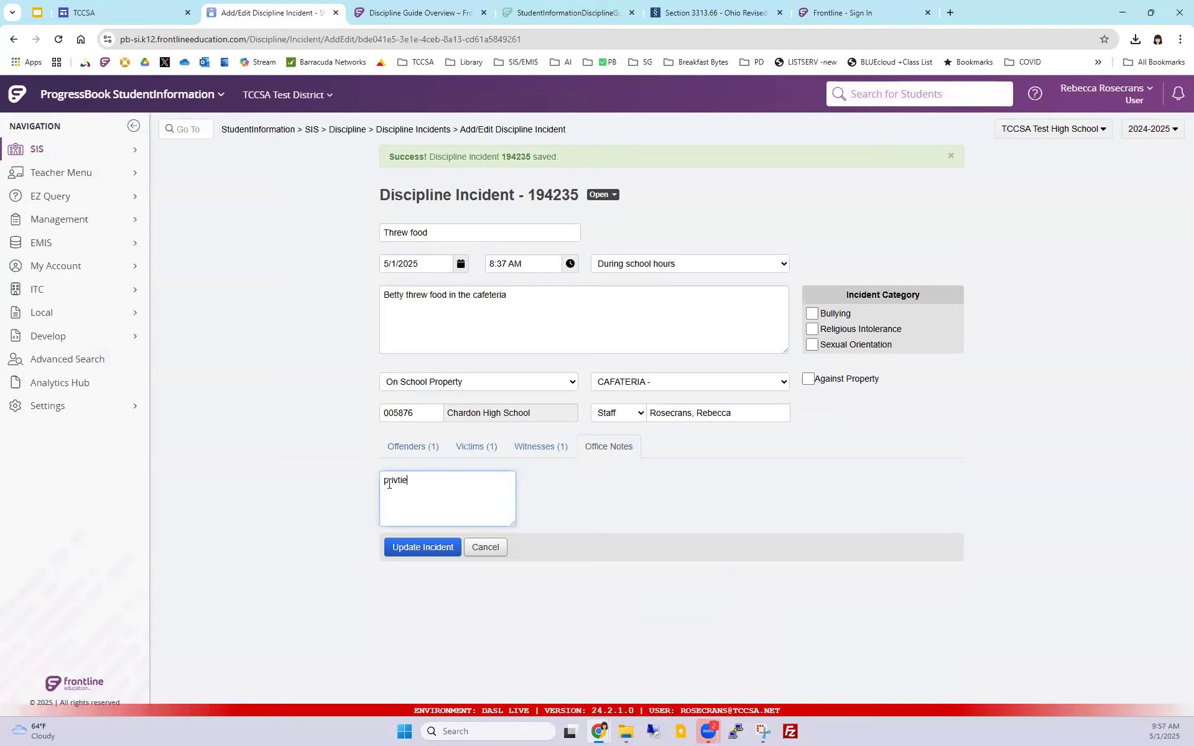
key("BackSpace")
key("BackSpace")
key("BackSpace")
type("ate")
left_click(414, 550)
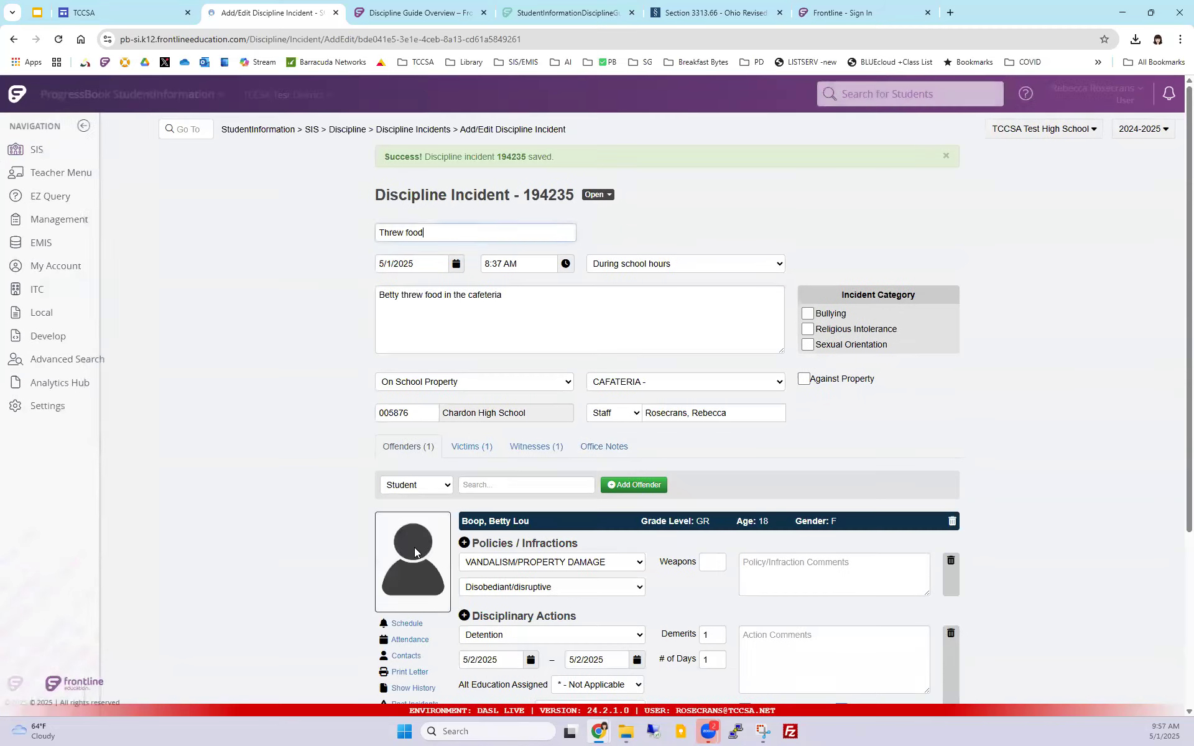
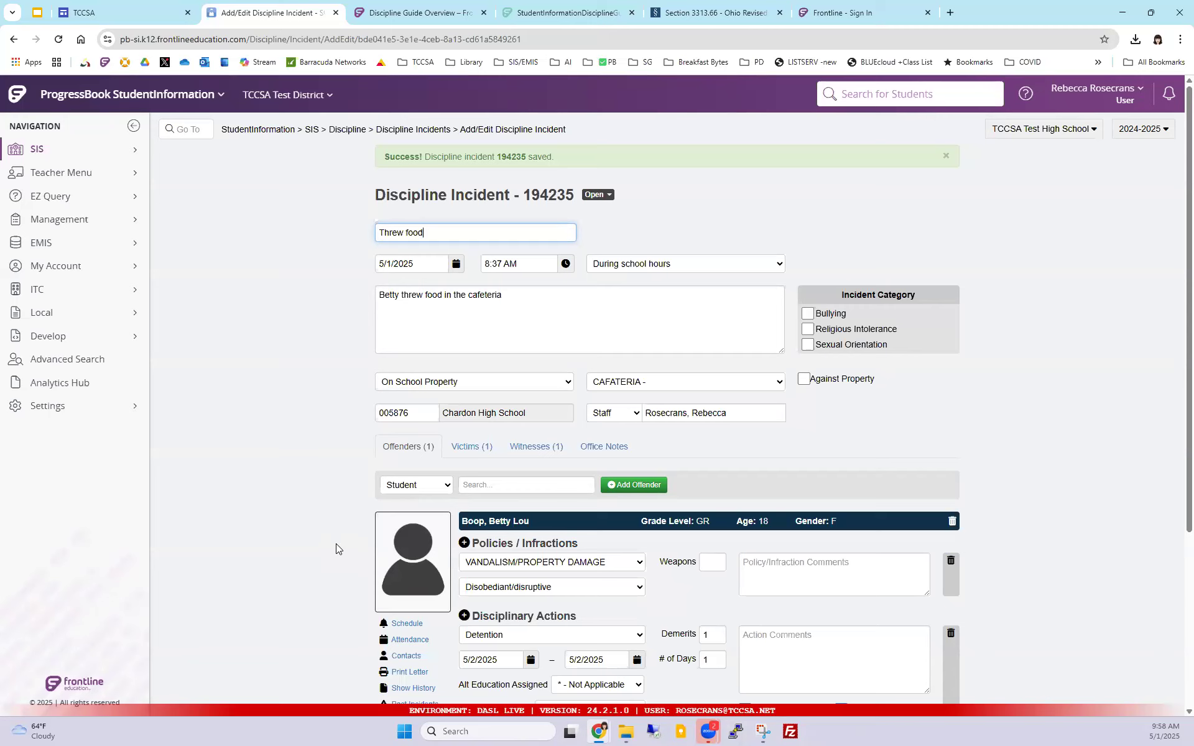
Step: Set the discipline incident's status to Complete and save the incident
left_click(609, 198)
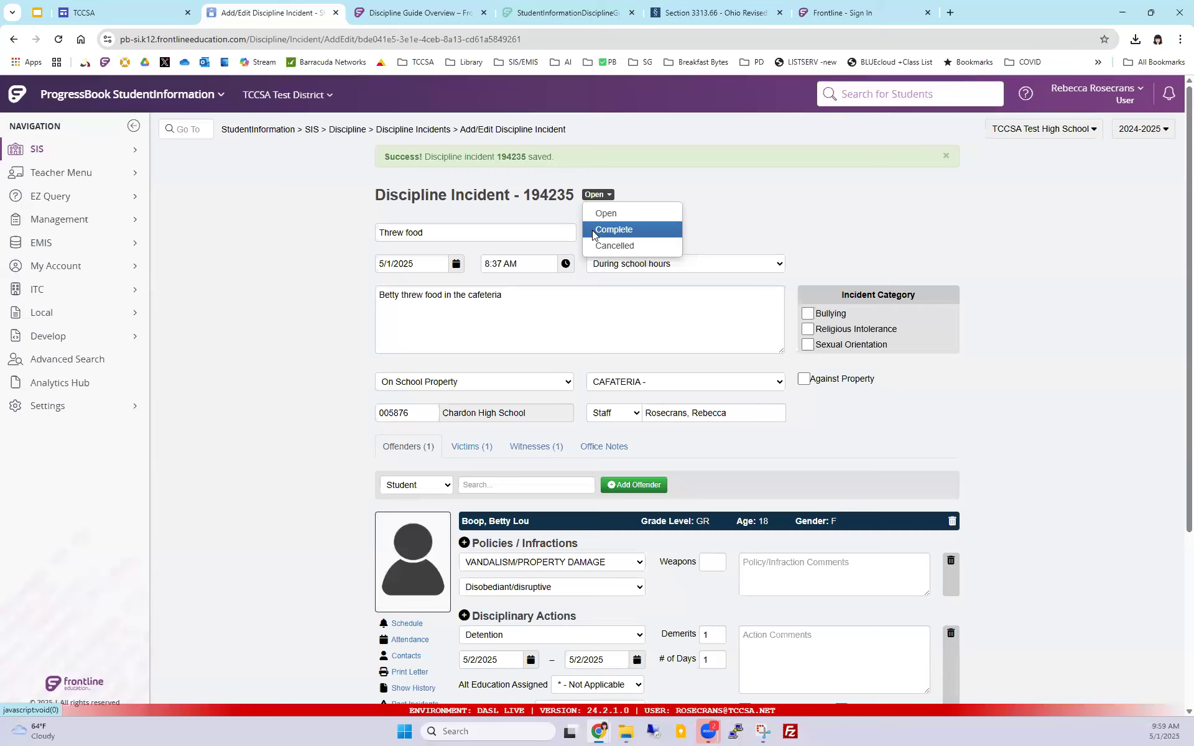
left_click(594, 231)
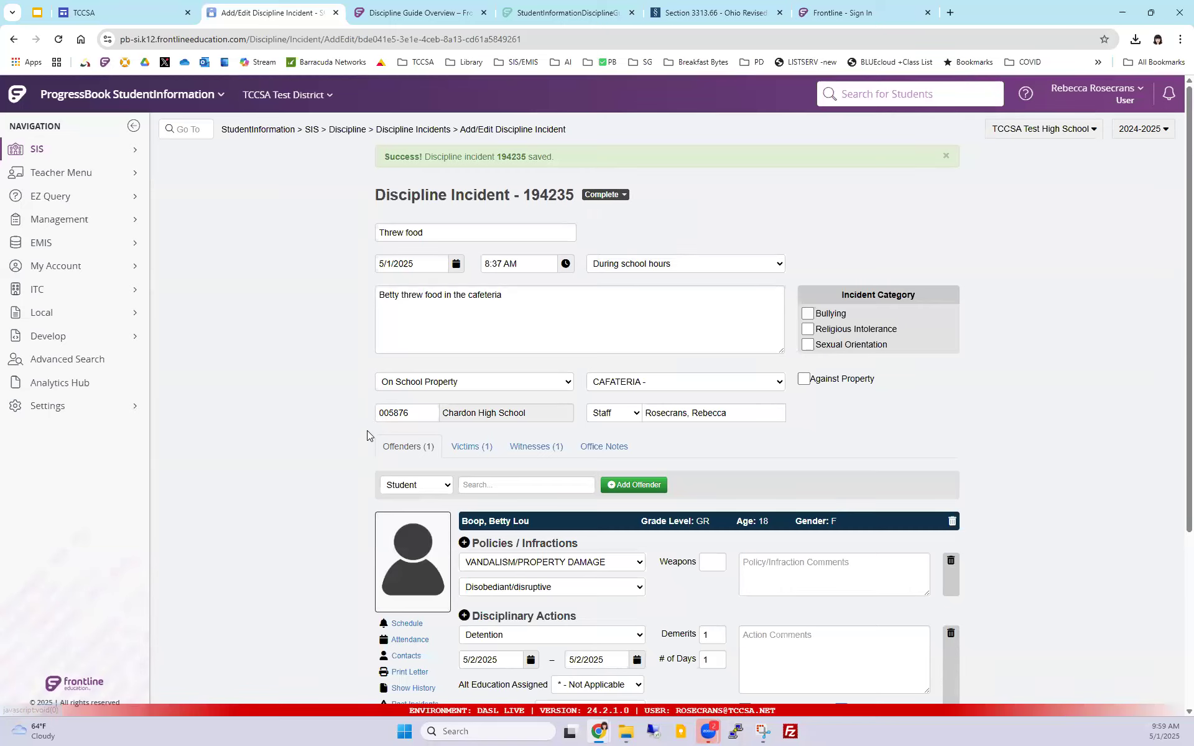
scroll(367, 433, "down", 4)
left_click(412, 673)
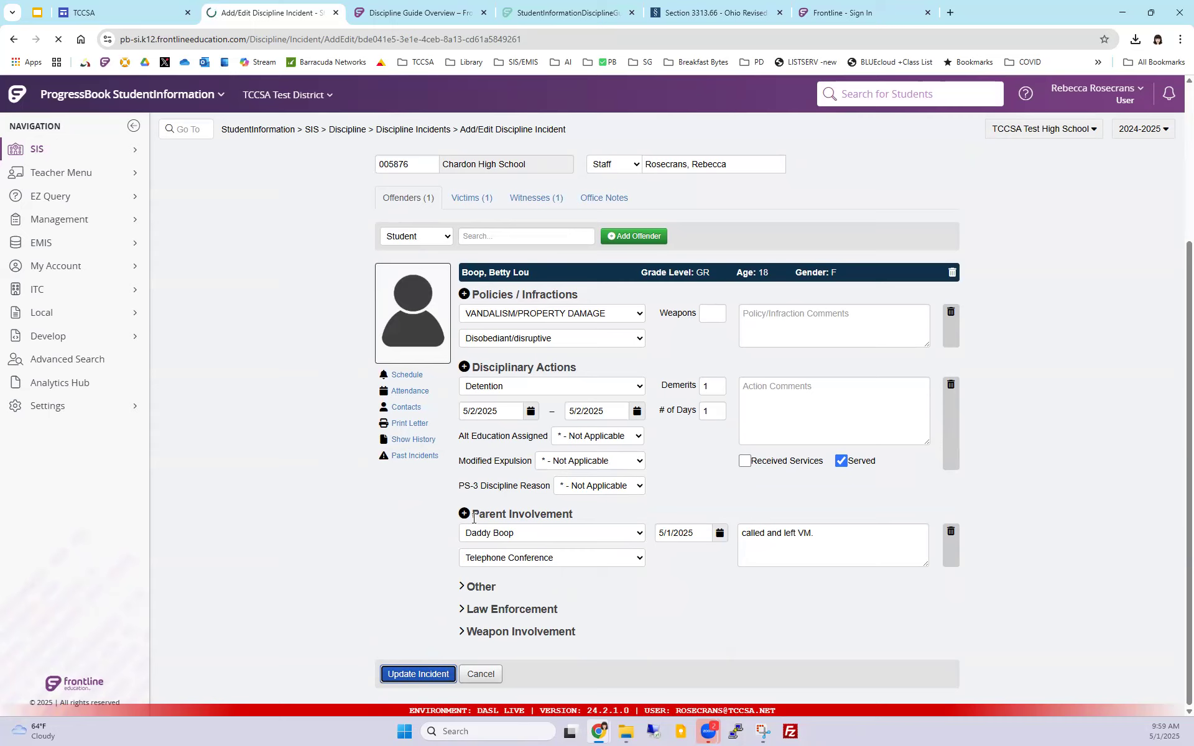
Step: Review the offender's contacts, close them, and check the comment recorded under Parent Involvement
left_click(407, 409)
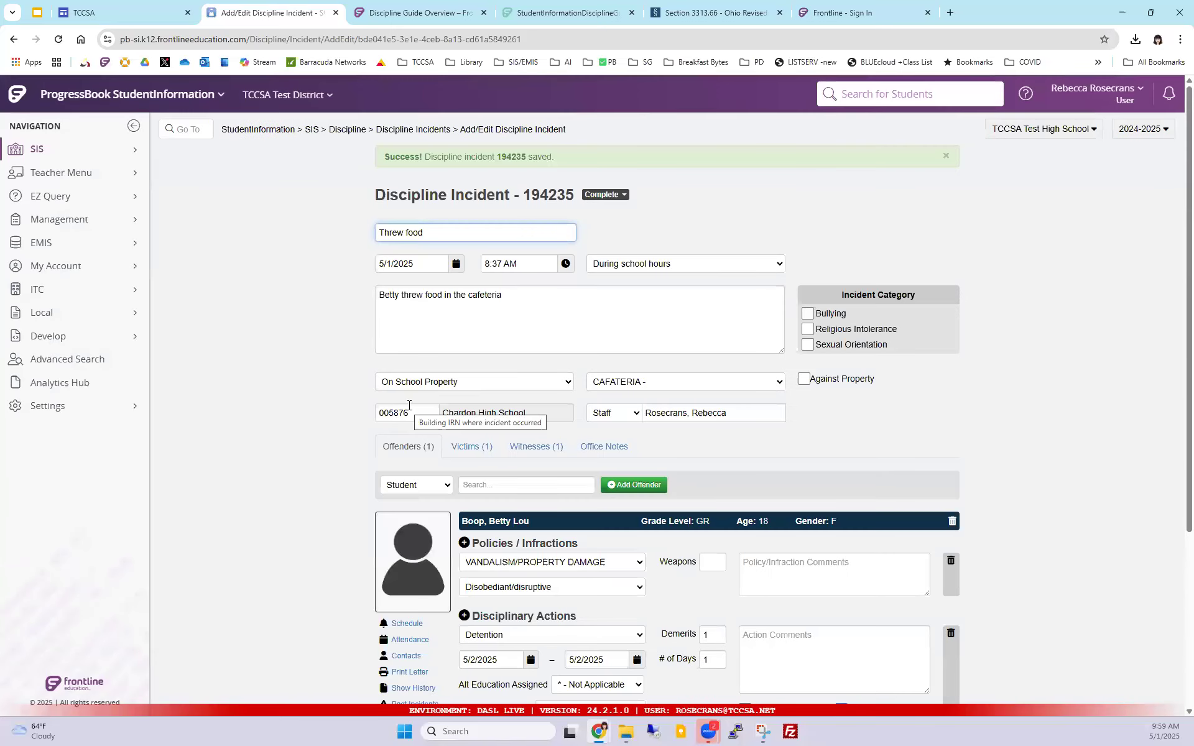
scroll(408, 404, "down", 3)
scroll(408, 414, "down", 1)
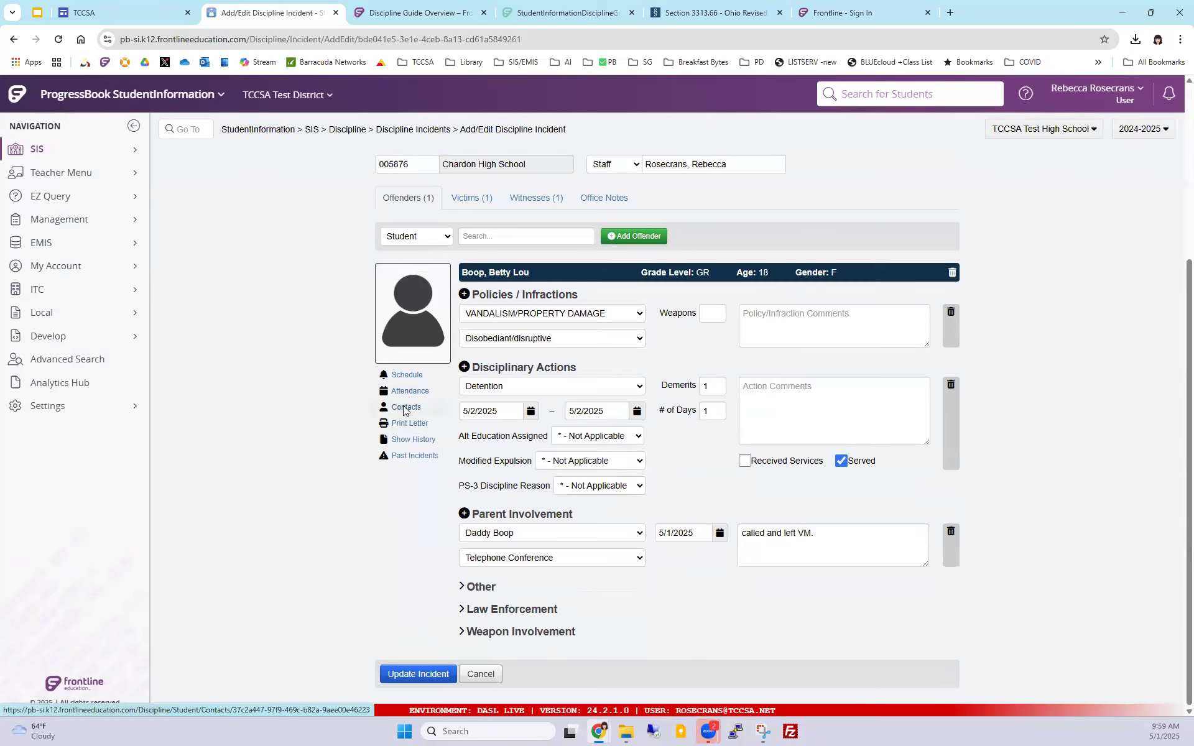
left_click(404, 408)
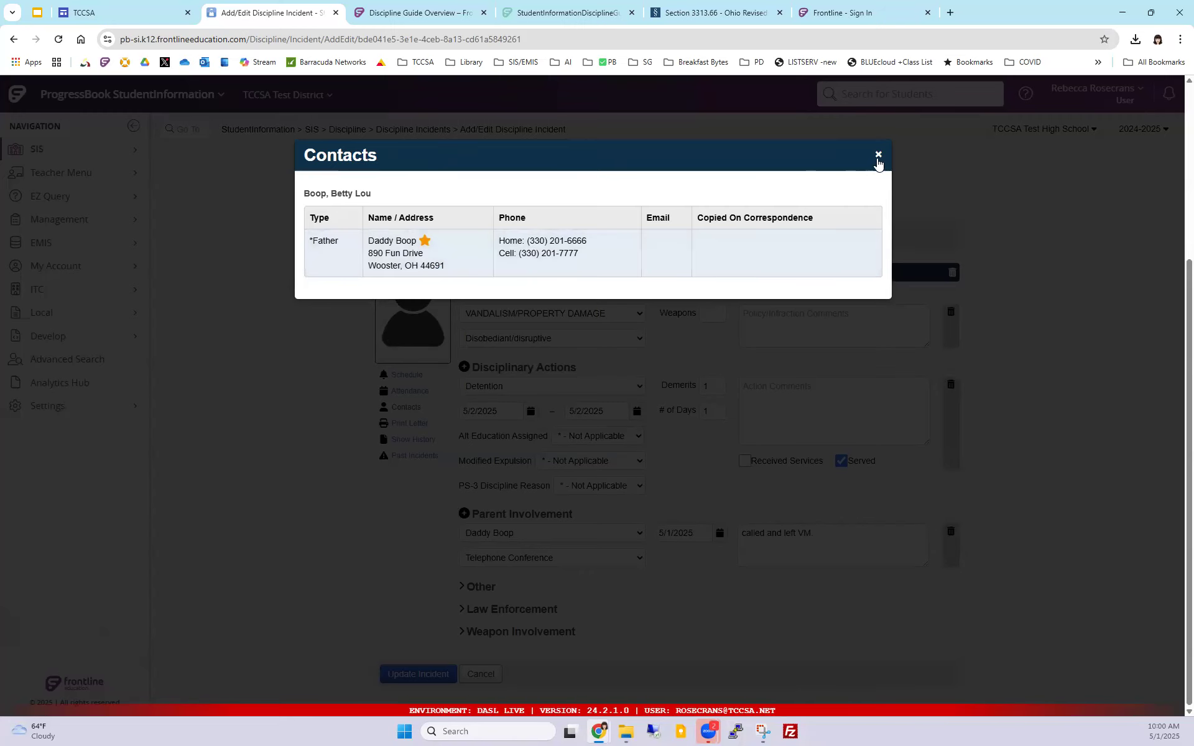
left_click(877, 155)
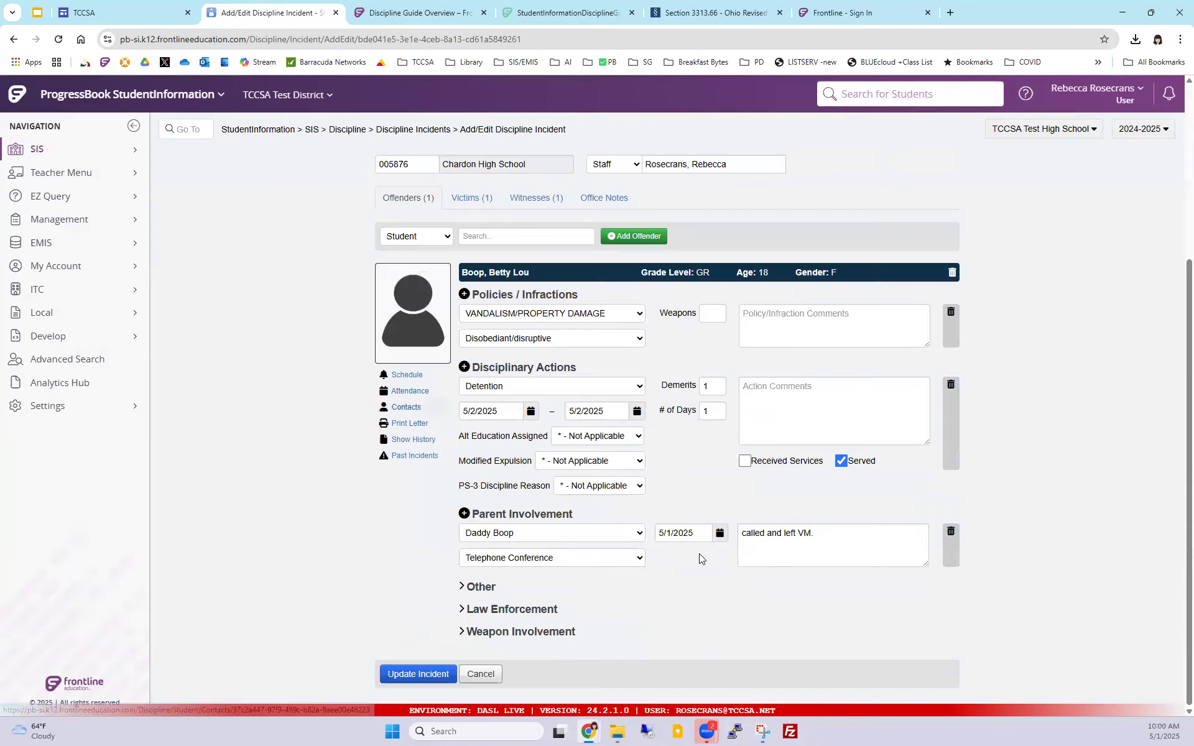
triple_click(744, 533)
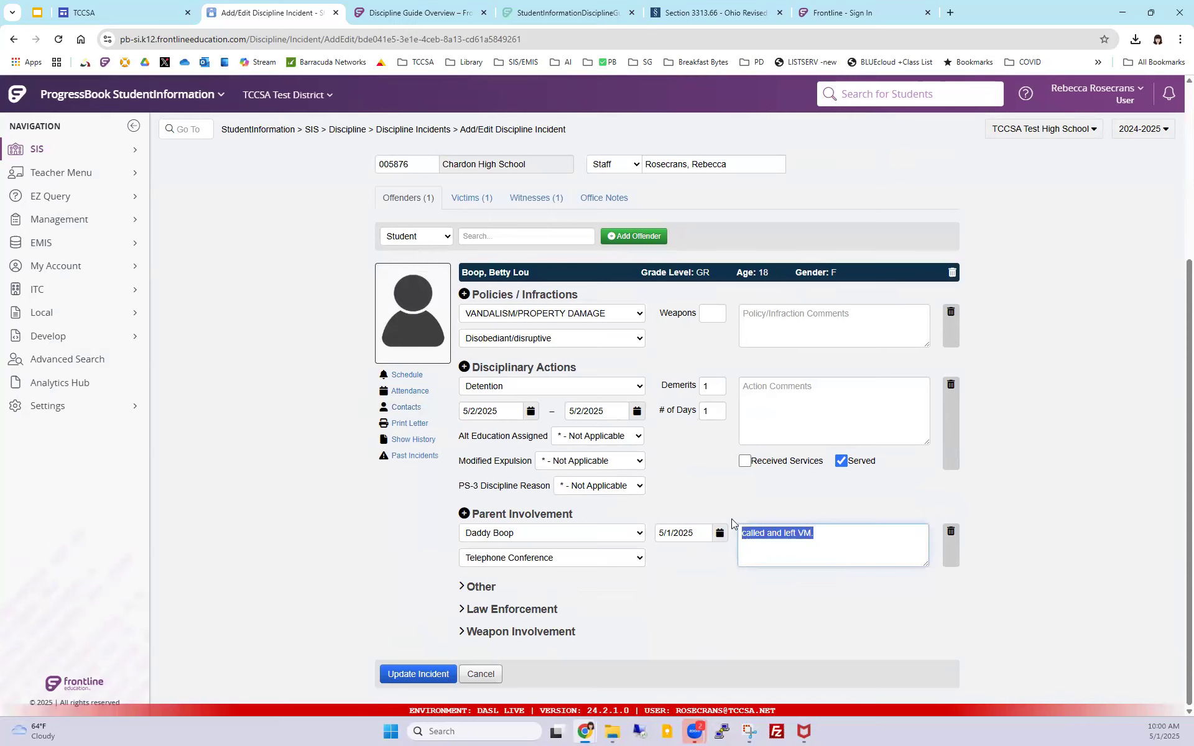
Step: Review the offender's attendance records and class schedule, closing each one after viewing
left_click(401, 389)
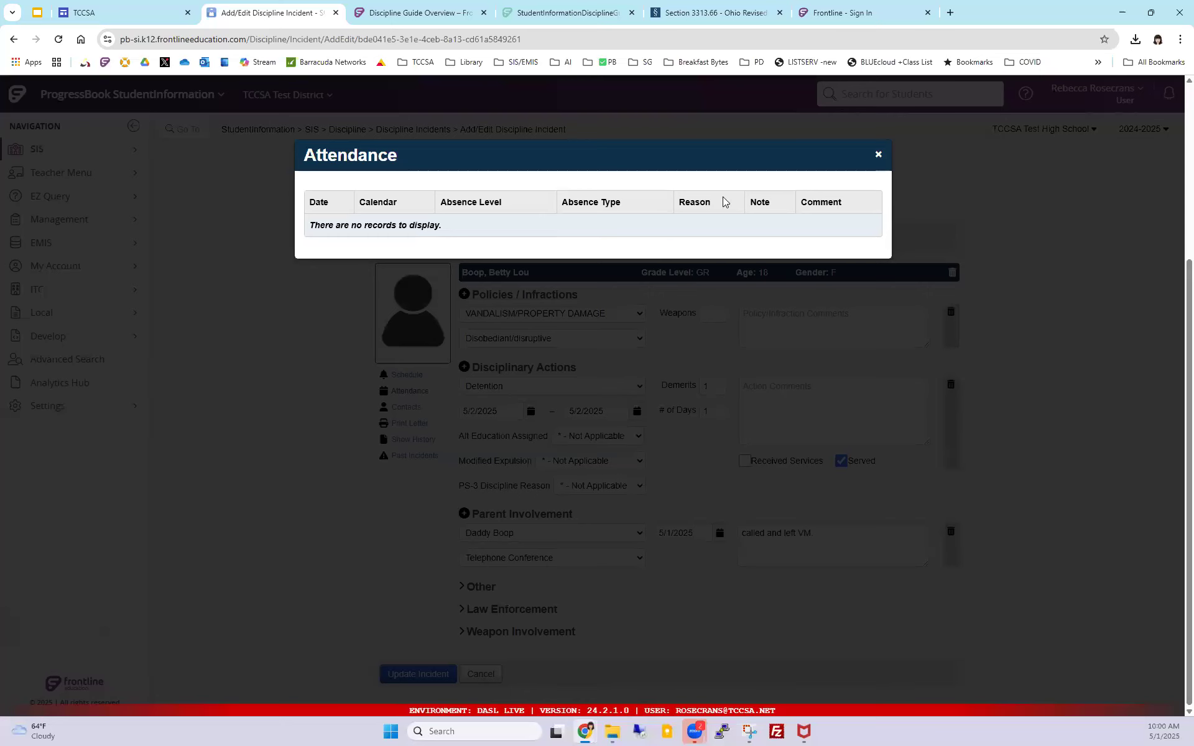
left_click(877, 157)
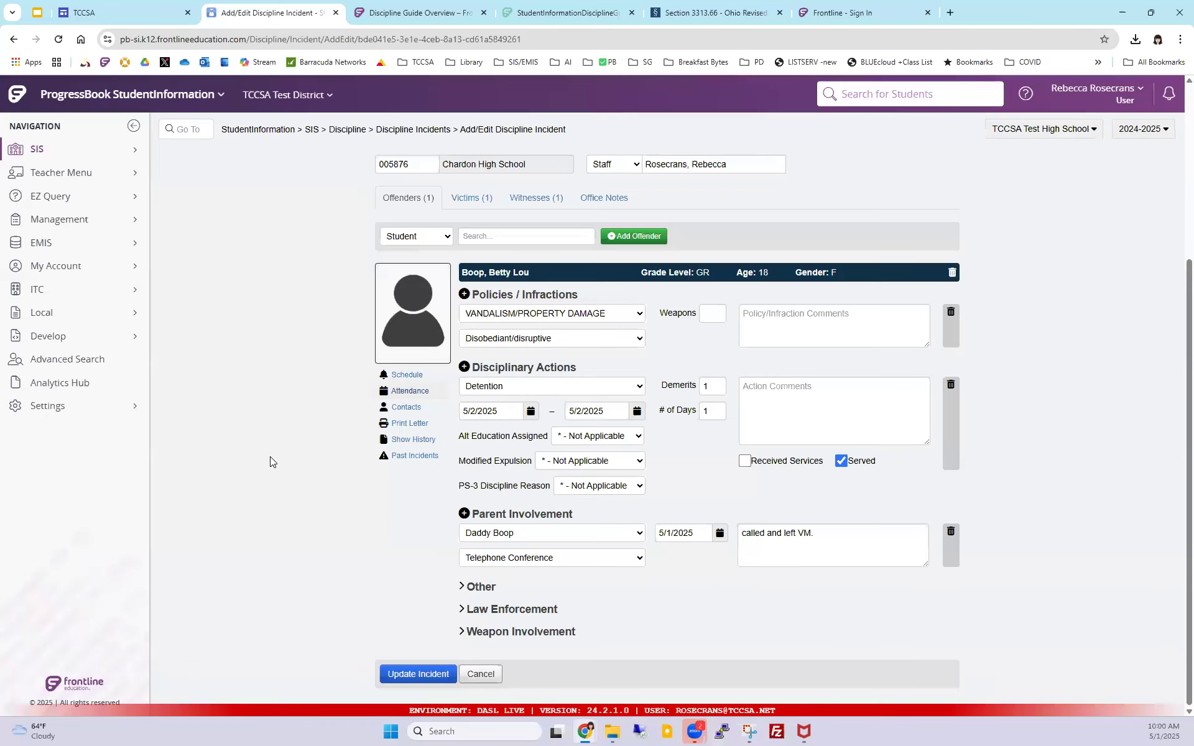
left_click(400, 376)
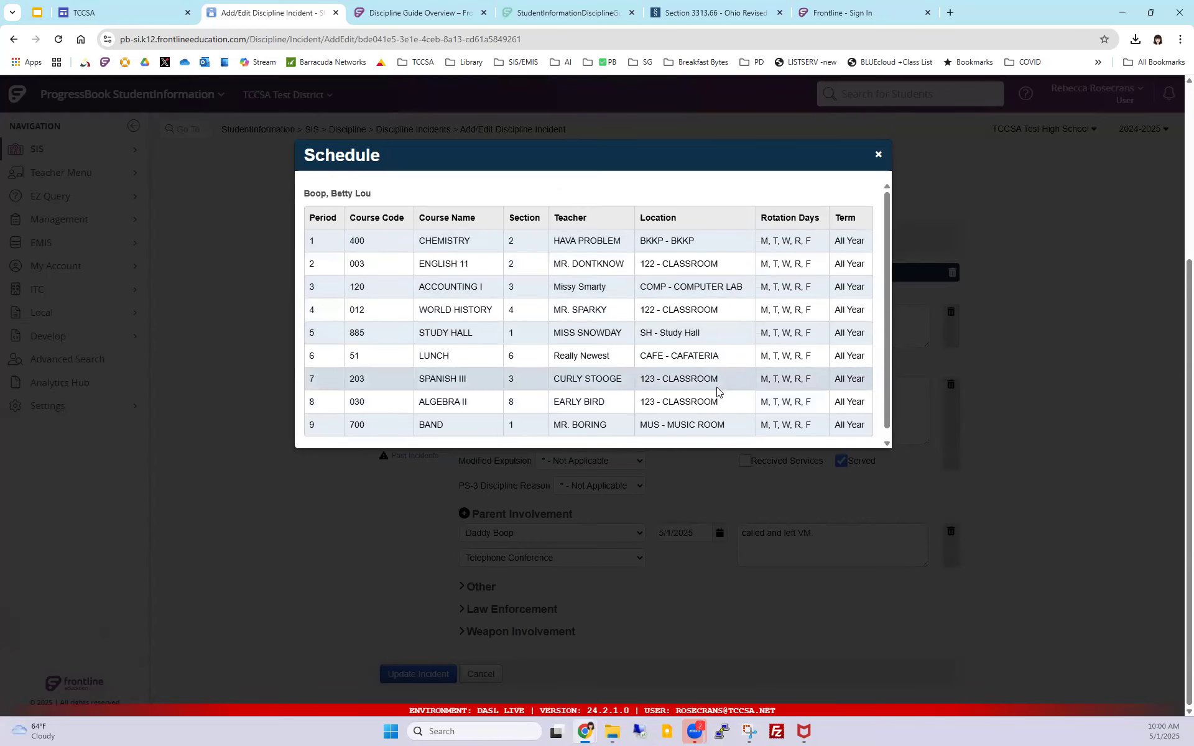
left_click(878, 155)
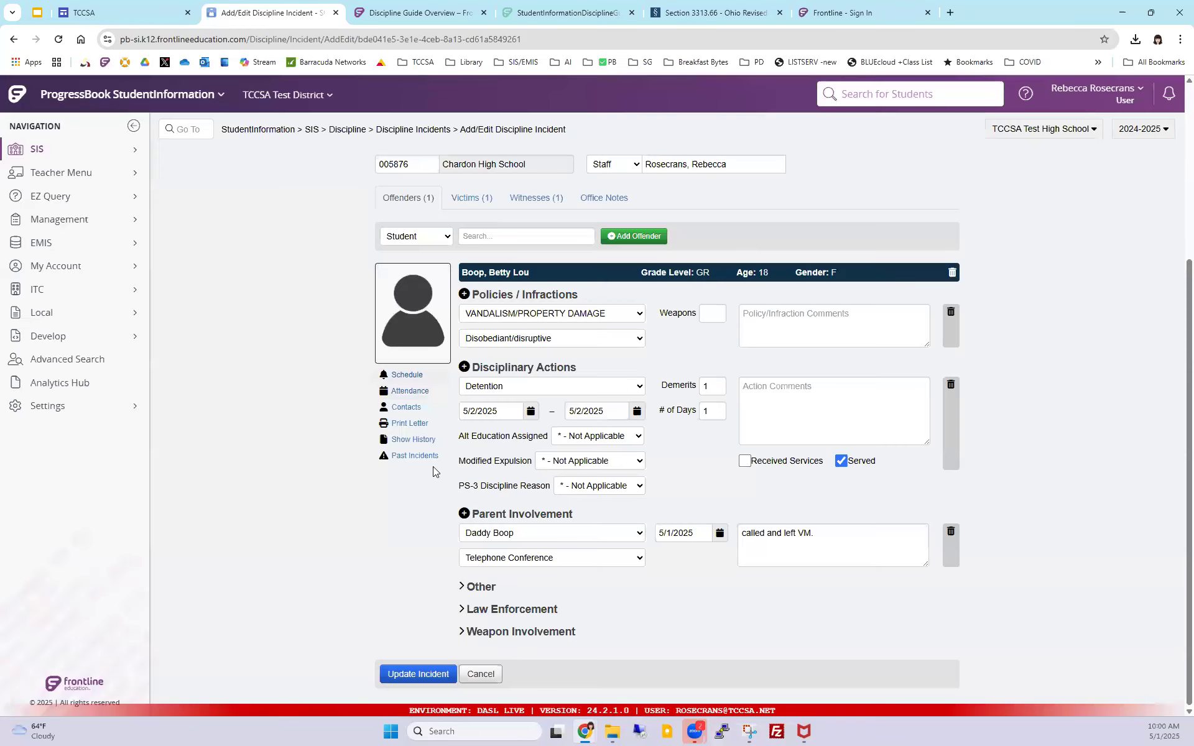
Step: Review the offender's discipline letter history and past incidents, closing each one after viewing
left_click(414, 440)
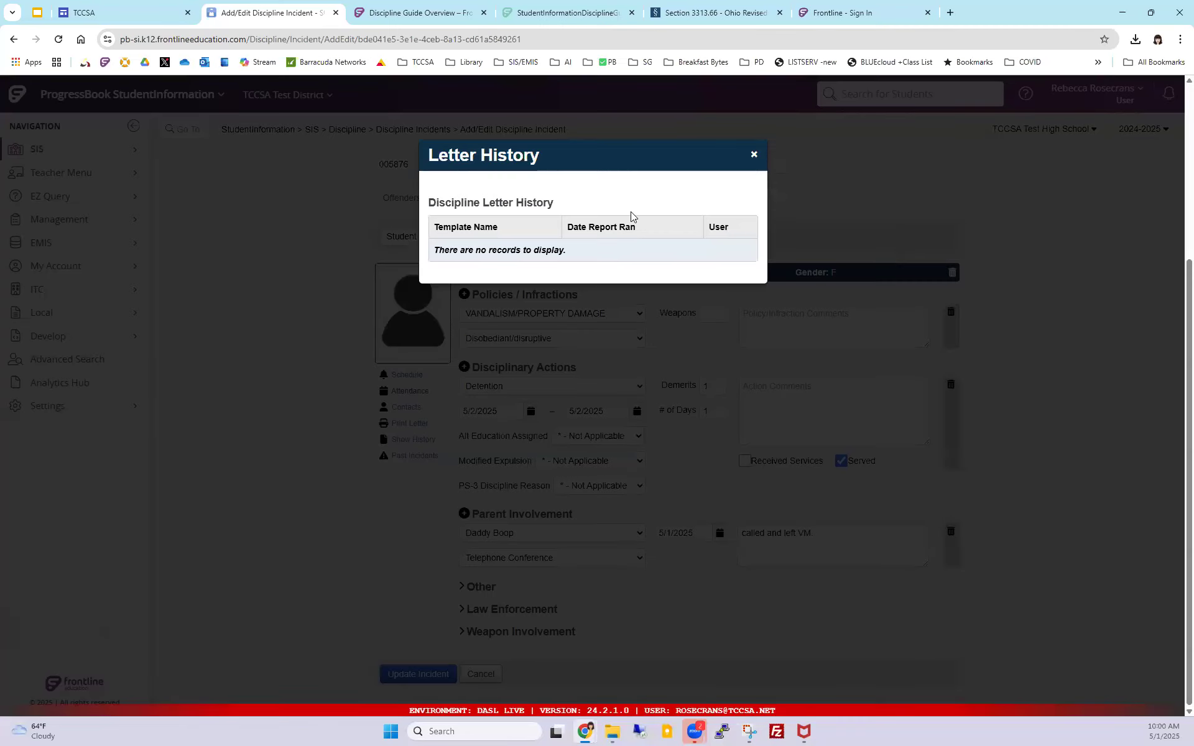
double_click(463, 162)
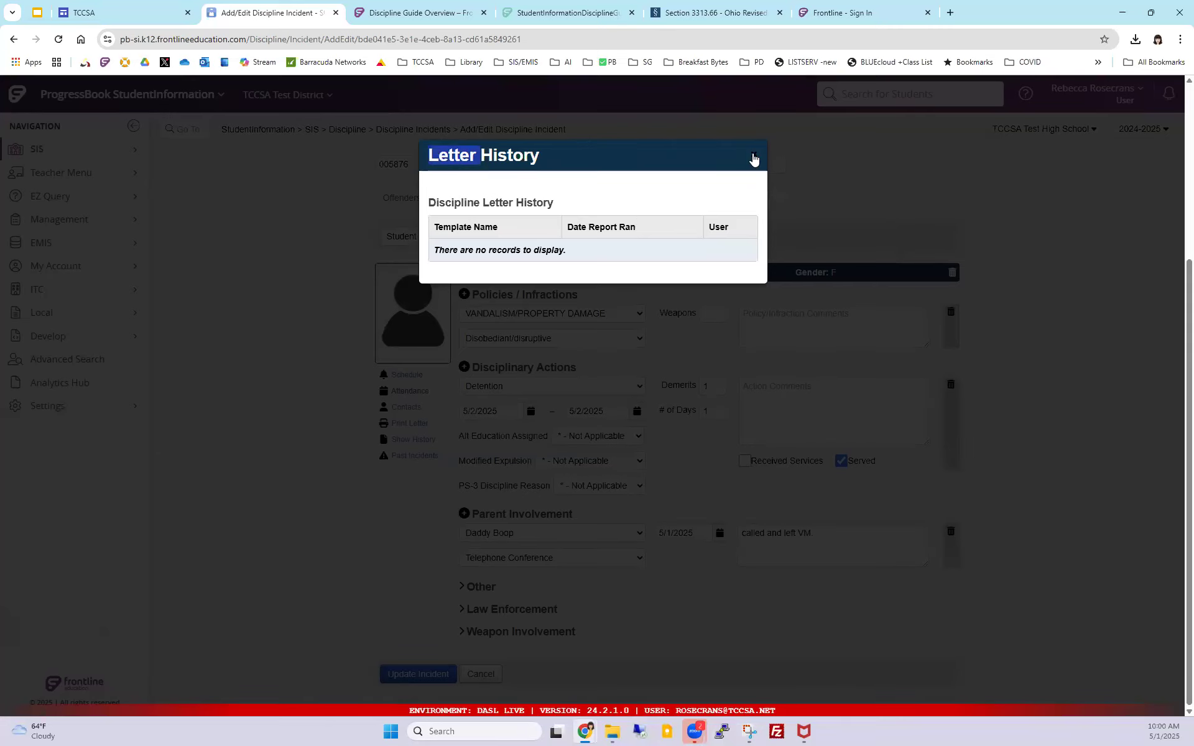
left_click(754, 160)
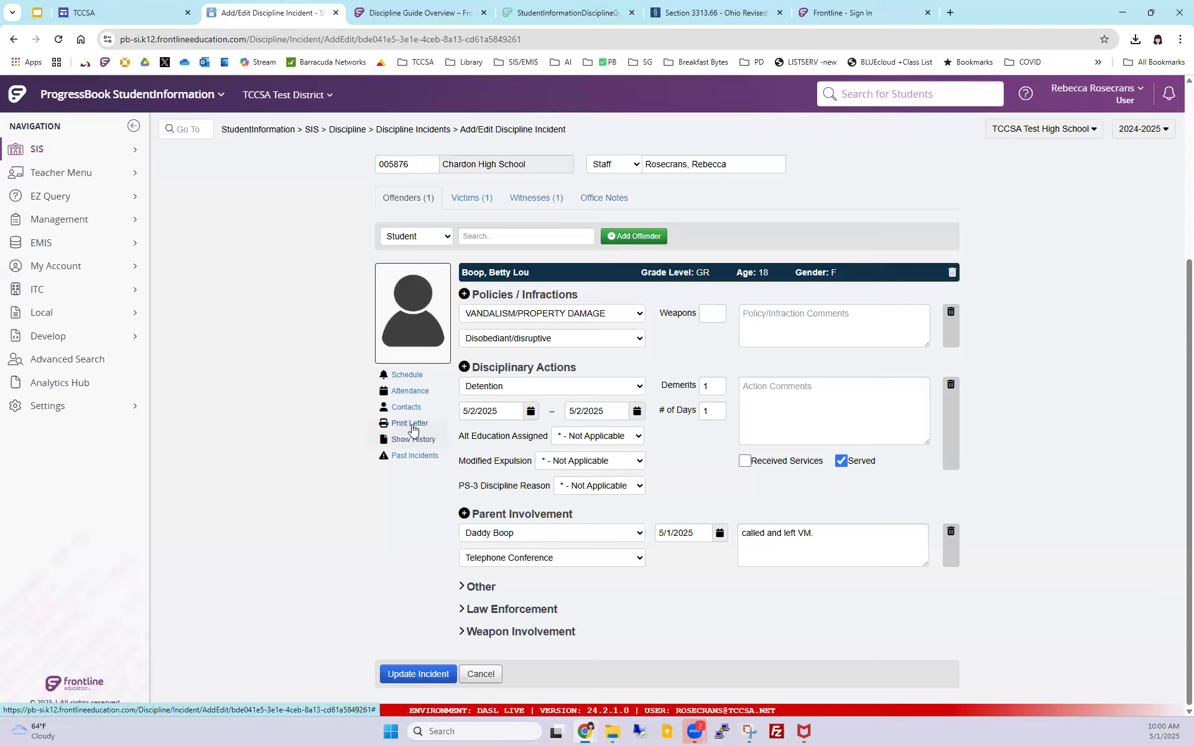
left_click(401, 456)
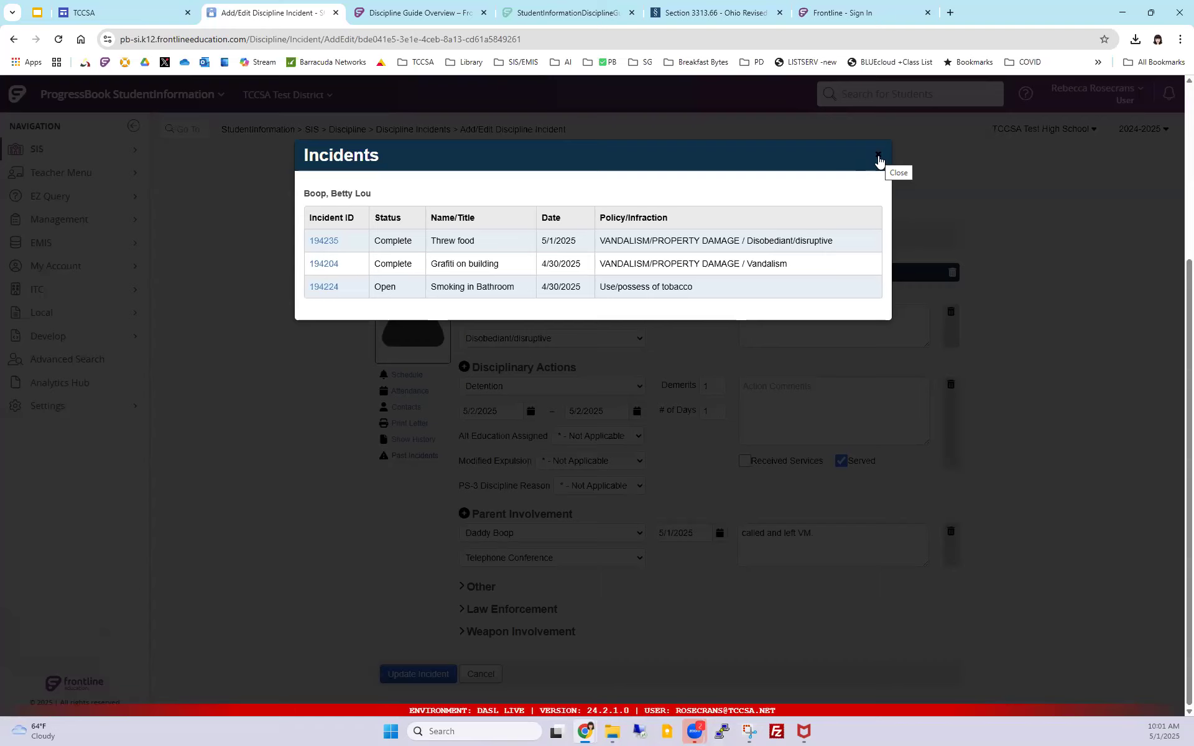
left_click(878, 160)
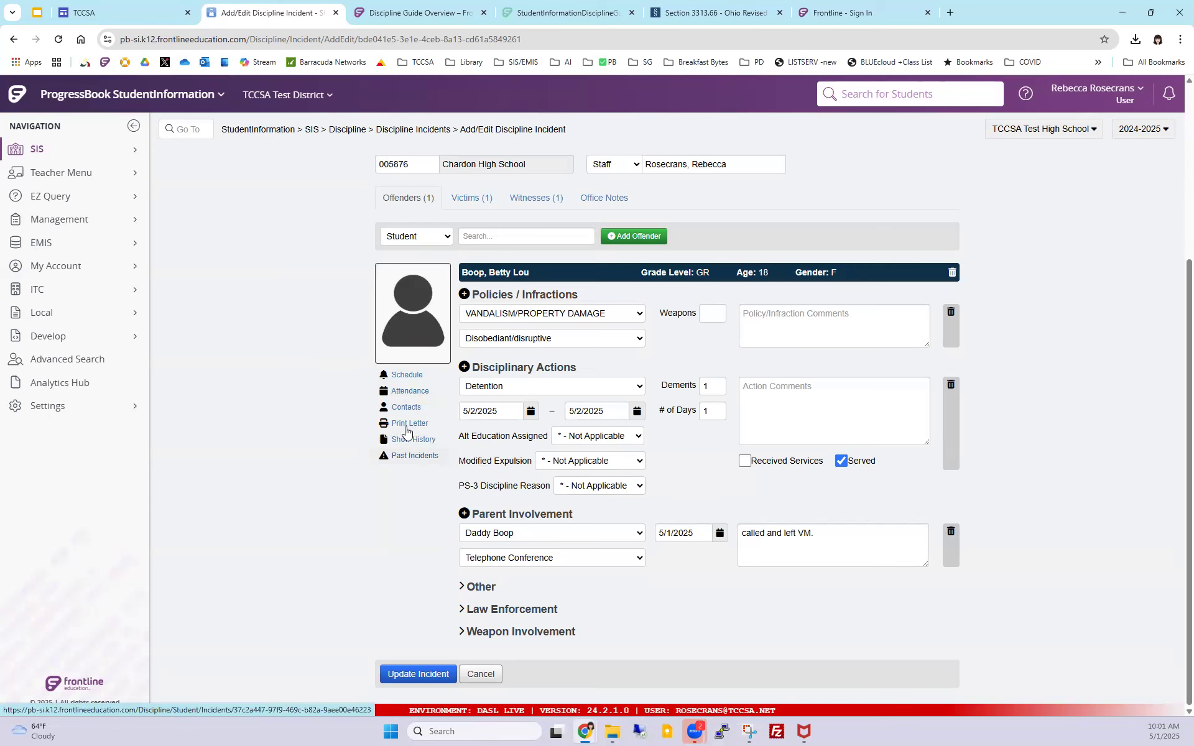
Step: Review the details recorded for the incident's victim and witness
left_click(472, 197)
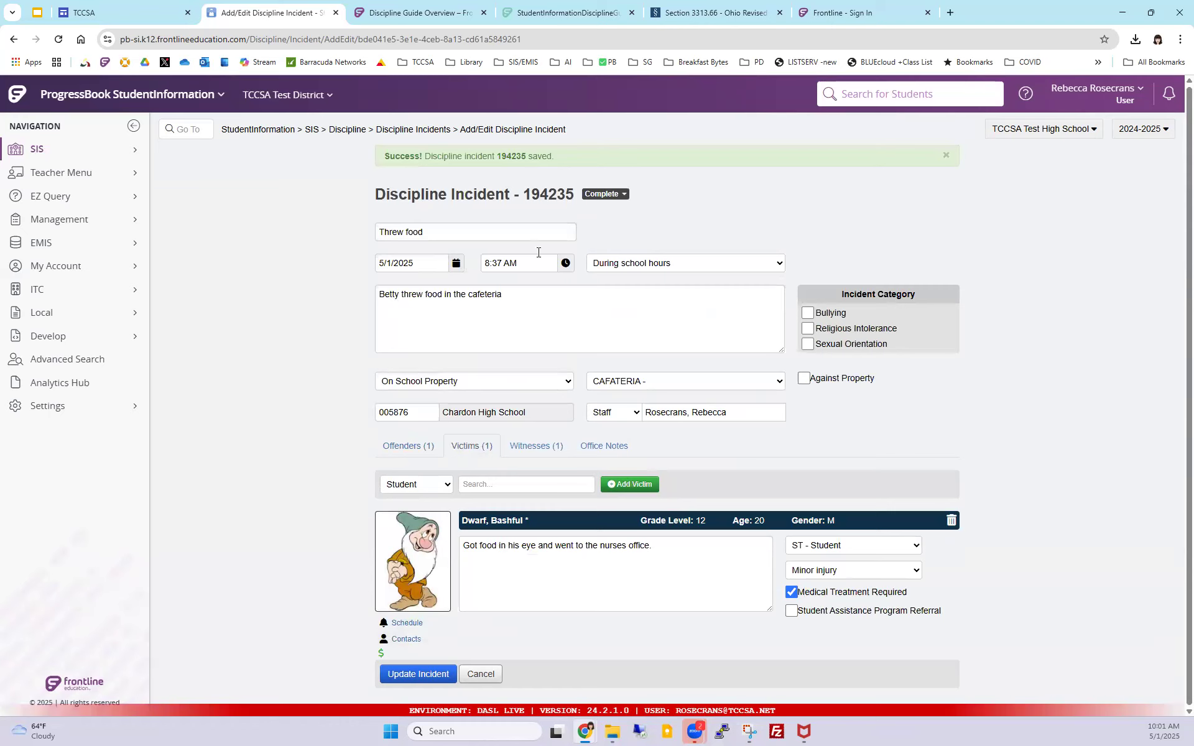
left_click(527, 447)
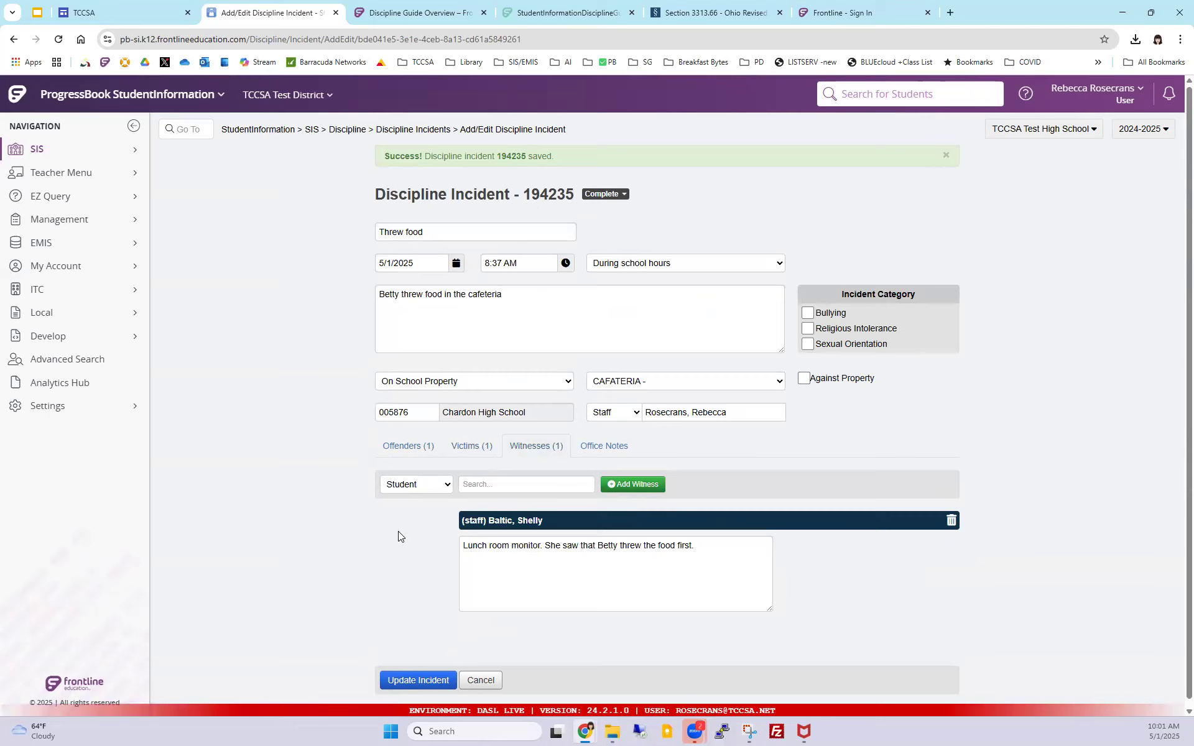
Step: Recheck the incident's victim, return to the Discipline Incidents list, and view the actions available for the "Threw food" incident
left_click(466, 446)
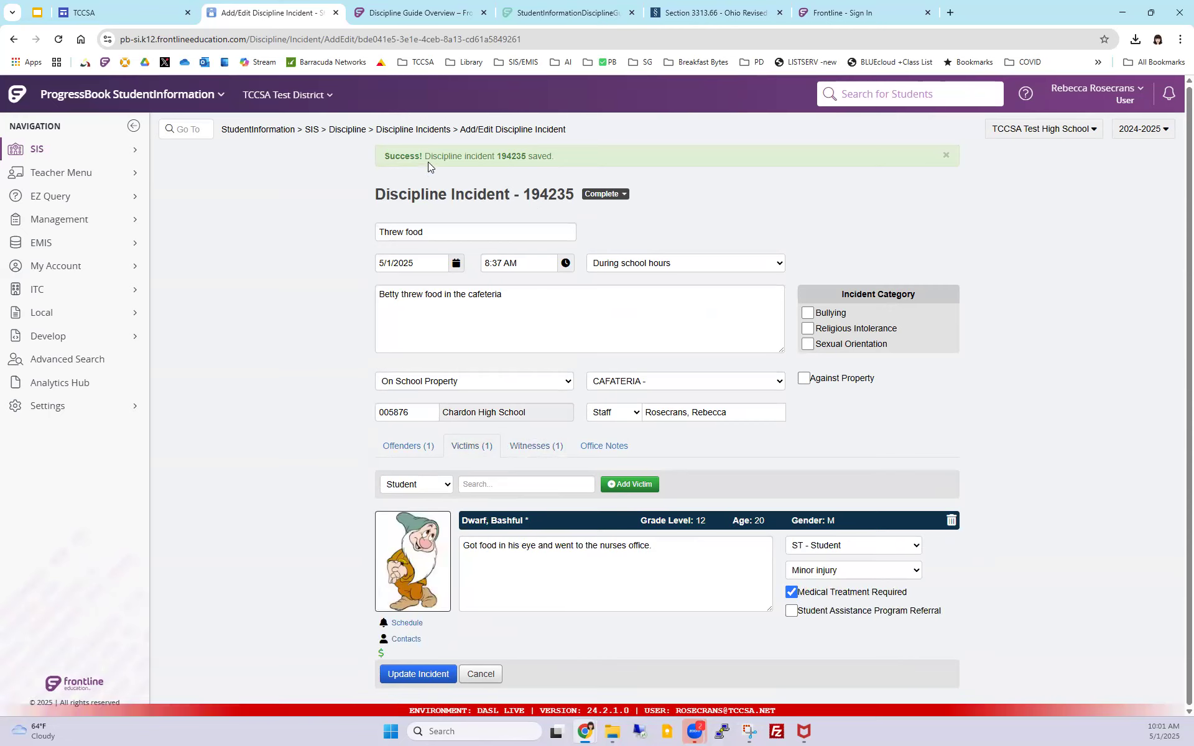
left_click(441, 130)
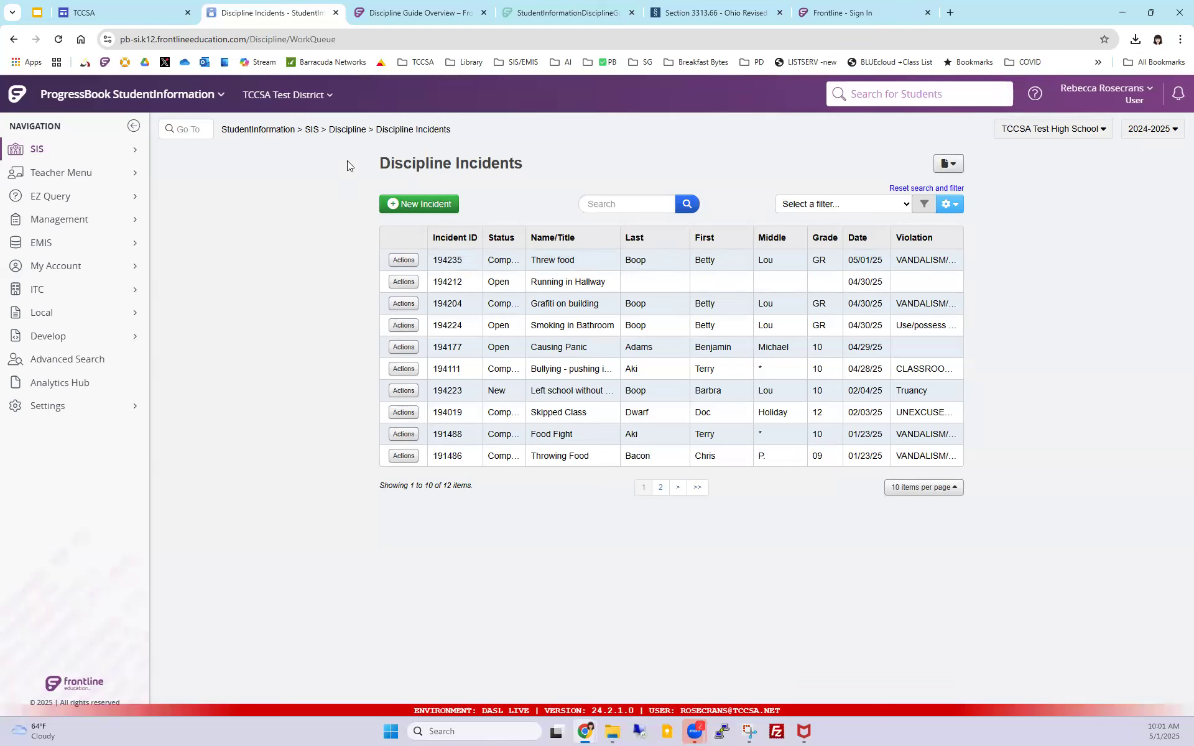
left_click(403, 261)
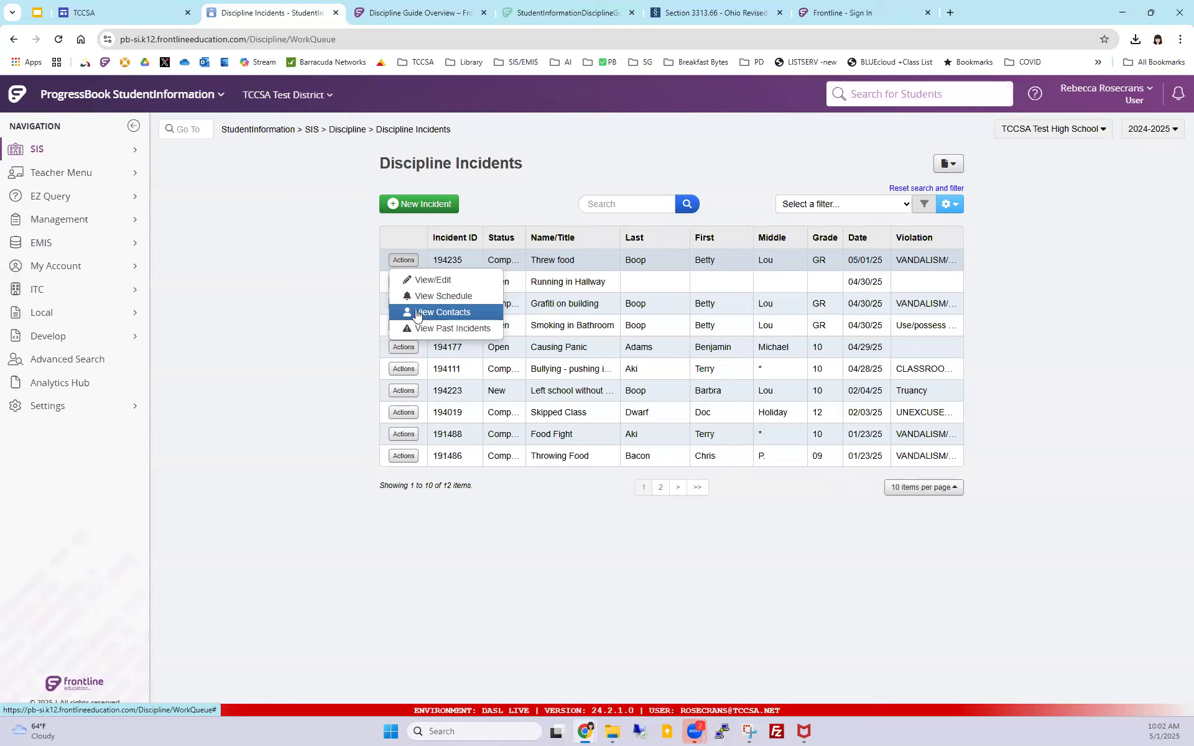
left_click(316, 261)
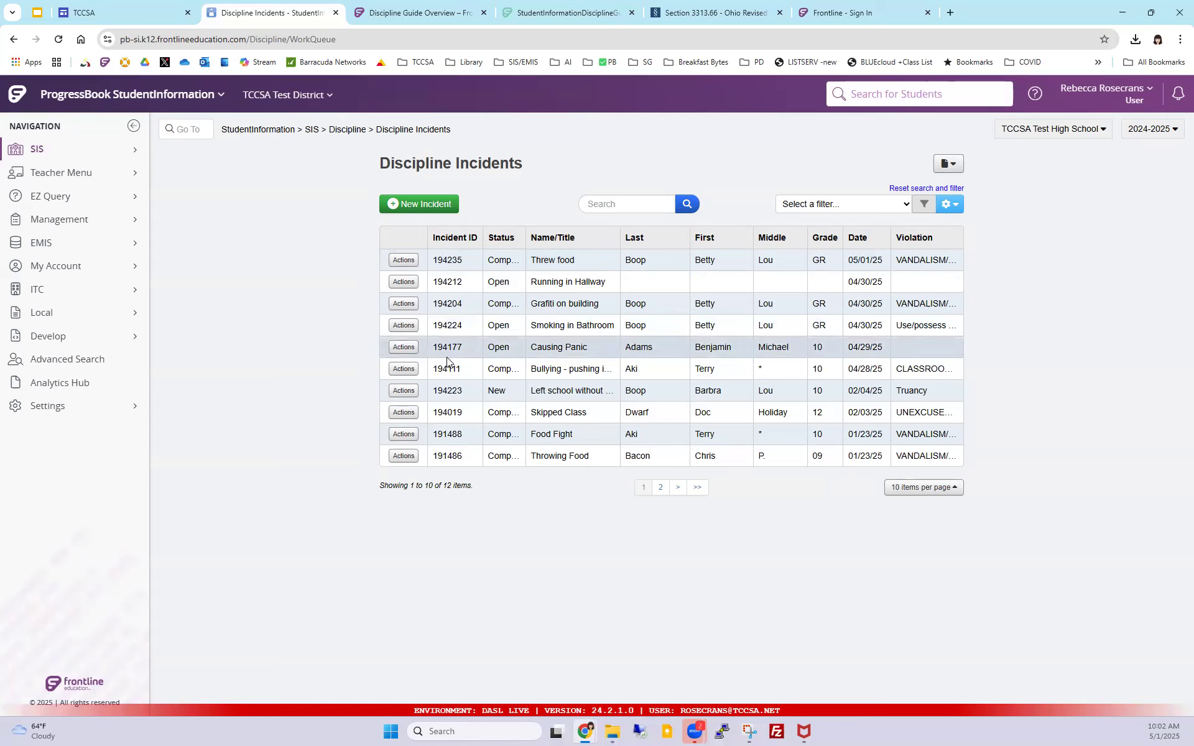
Step: Open the completed Bullying incident dated 04/28/25 and review the offender's discipline letter history, closing it after viewing
left_click(410, 370)
left_click(429, 388)
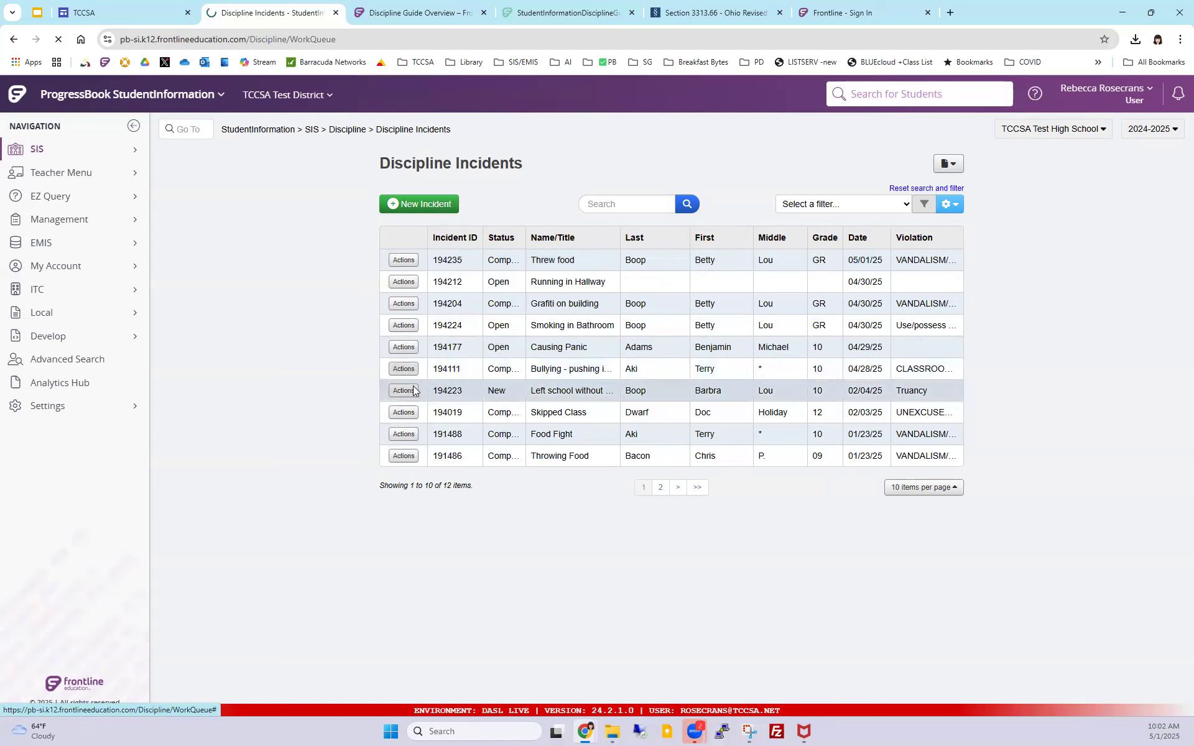
scroll(344, 385, "down", 3)
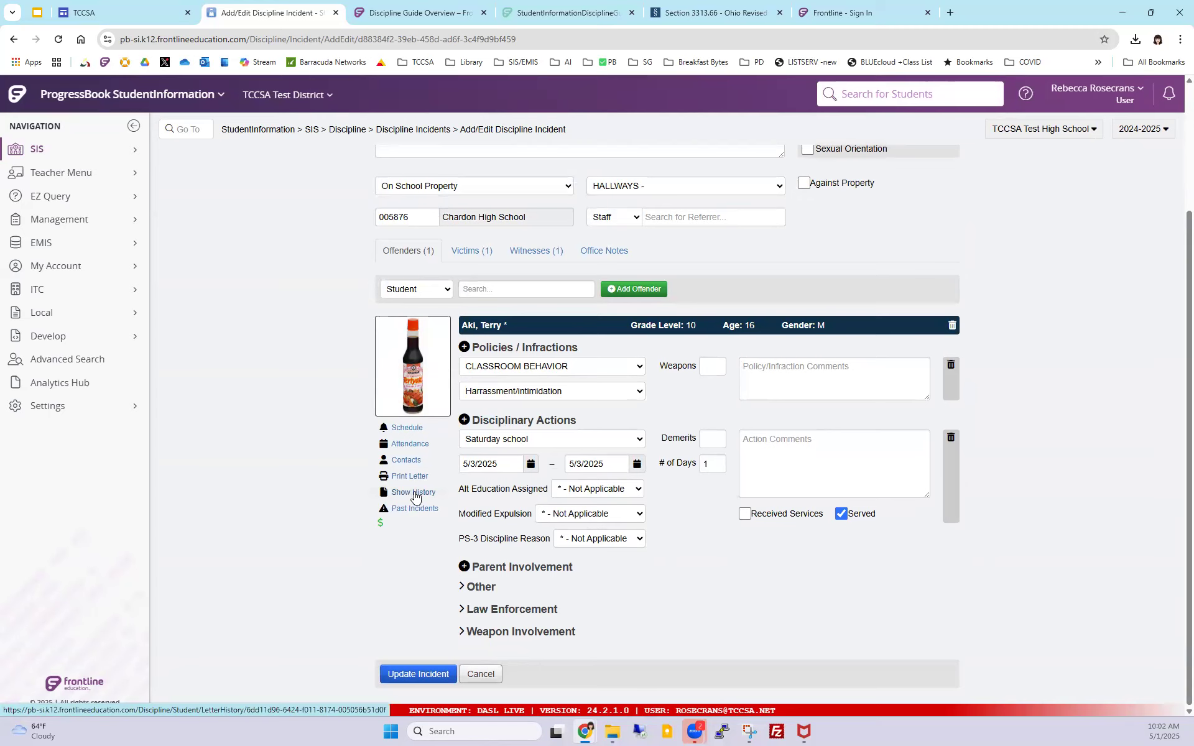
left_click(415, 494)
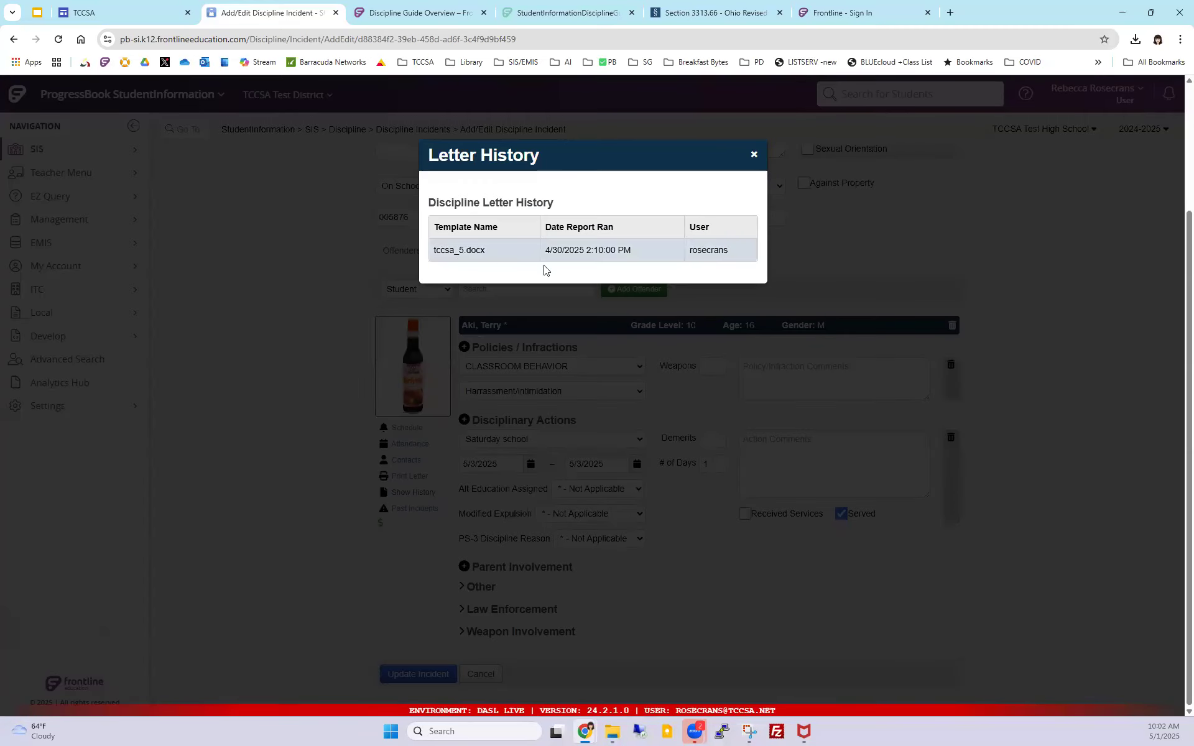
left_click_drag(570, 251, 643, 255)
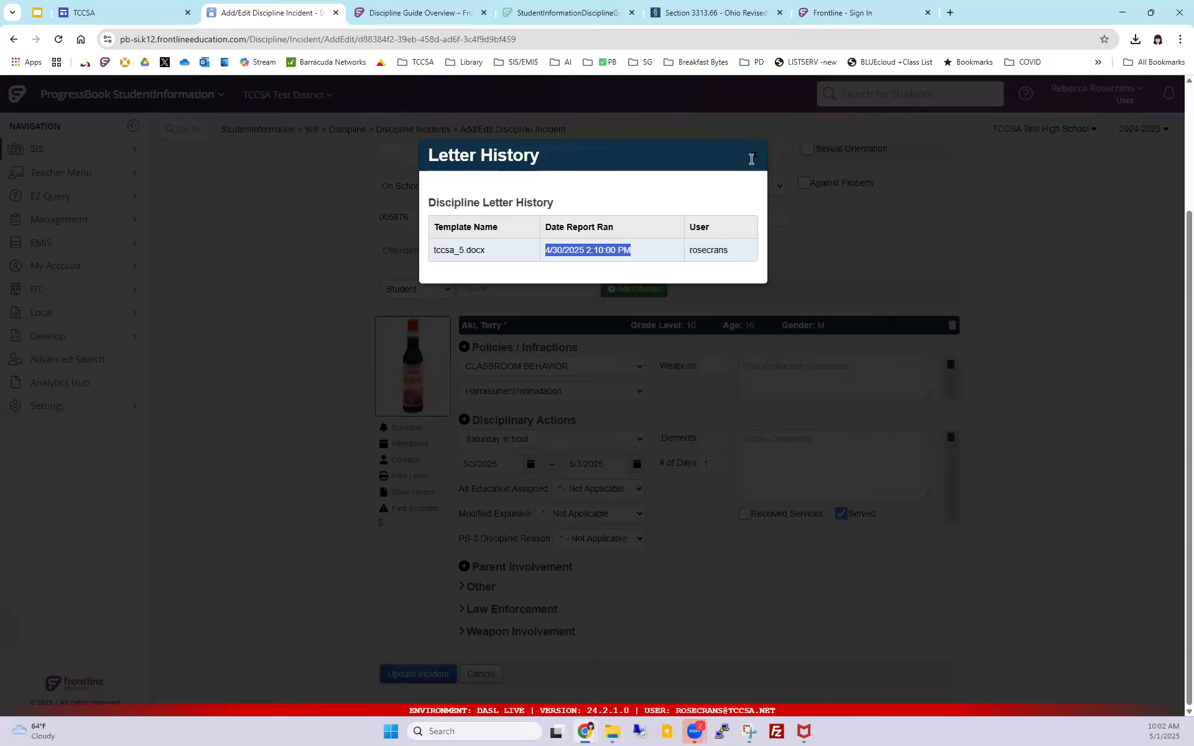
left_click(754, 154)
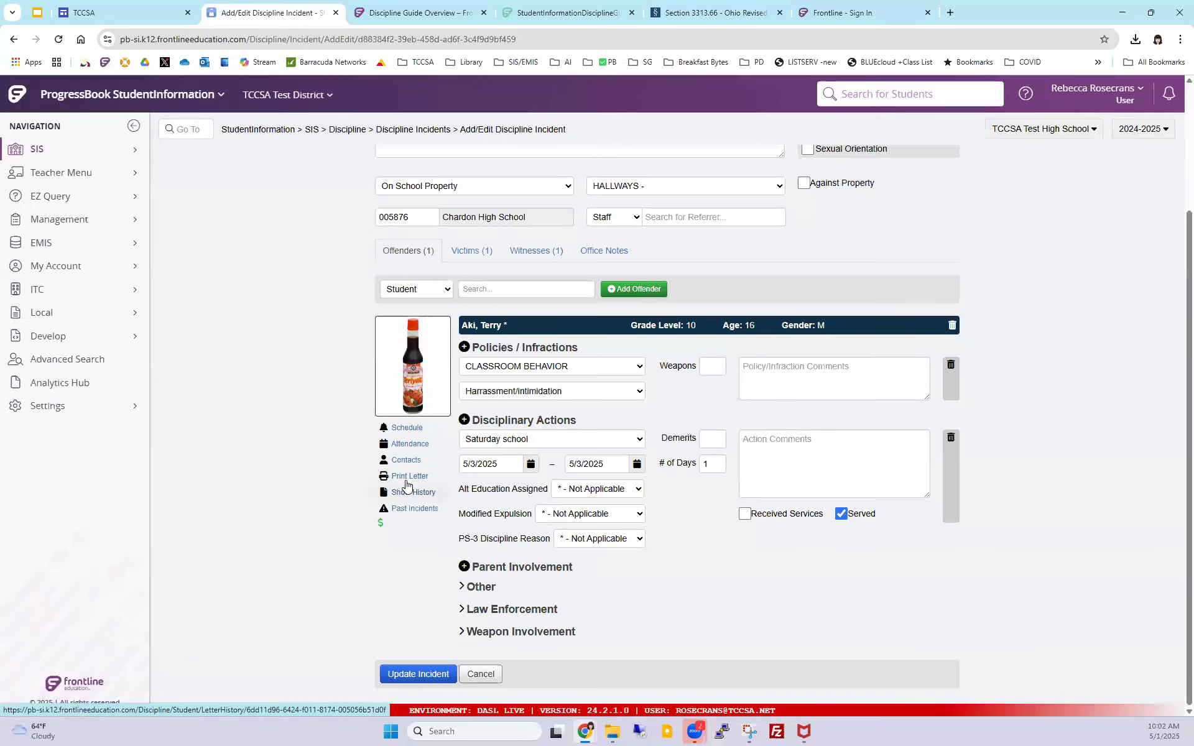
Step: Generate a discipline letter for the offender using the tccsa_5 template
left_click(407, 476)
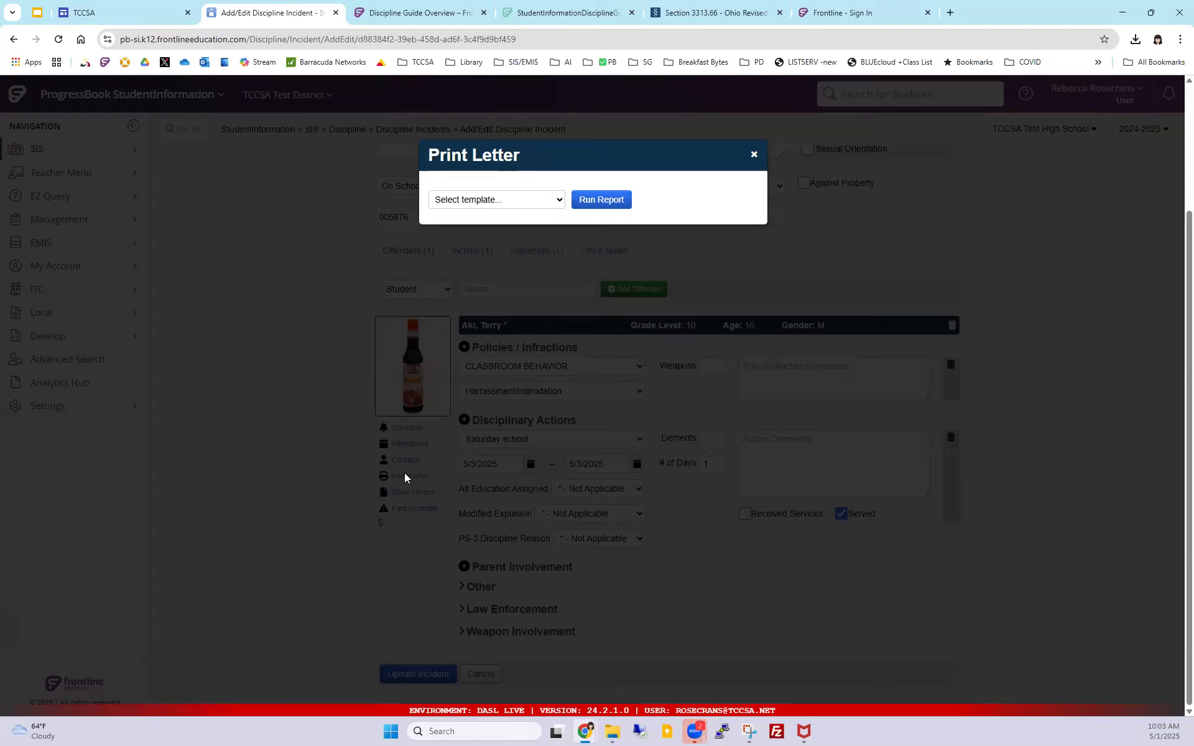
left_click(550, 200)
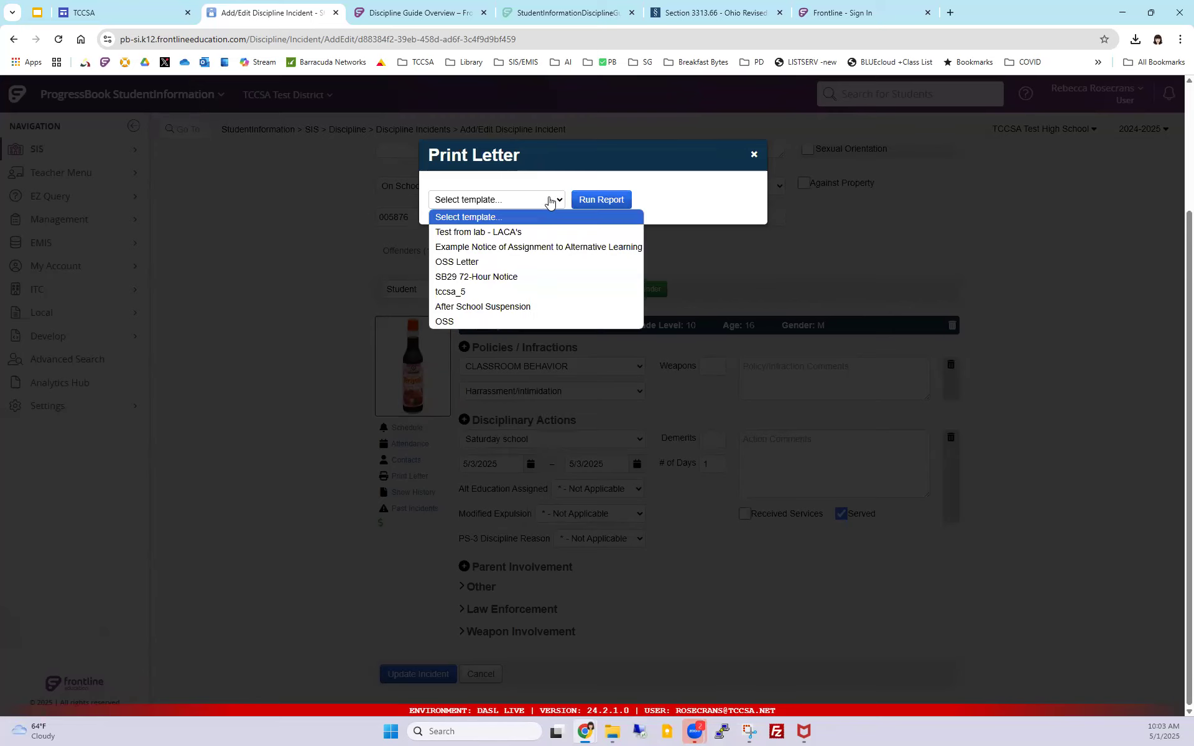
left_click(449, 293)
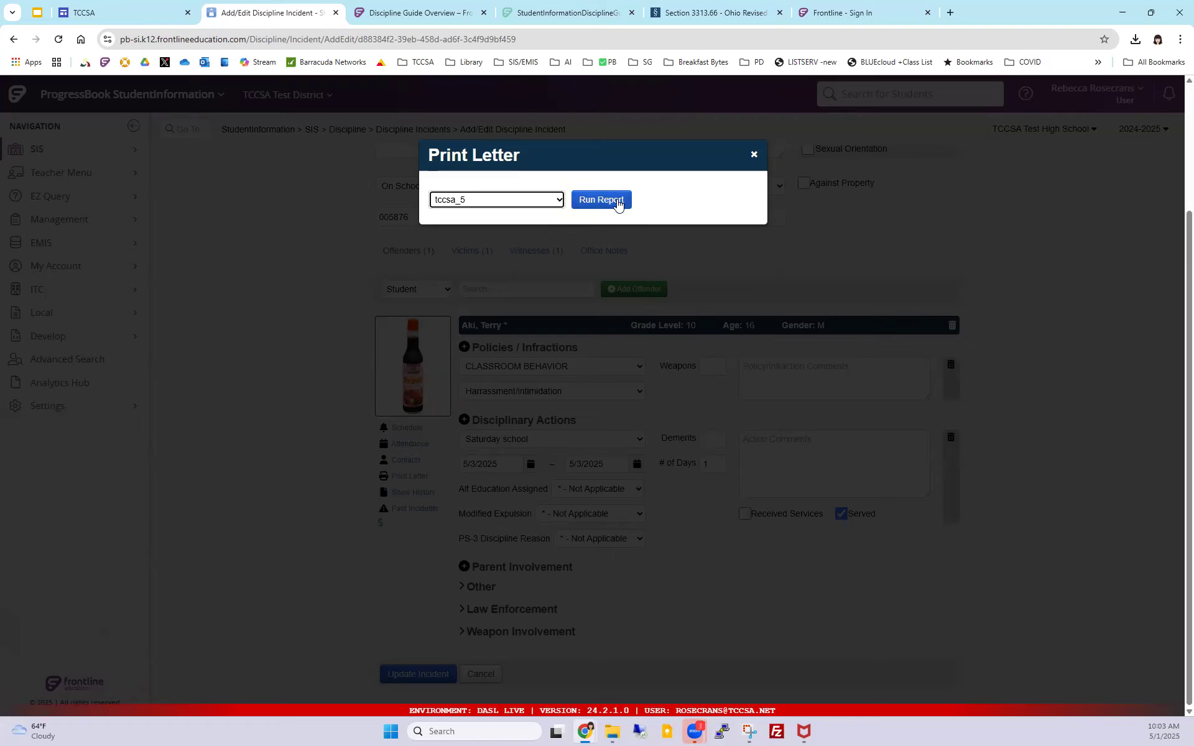
left_click(600, 200)
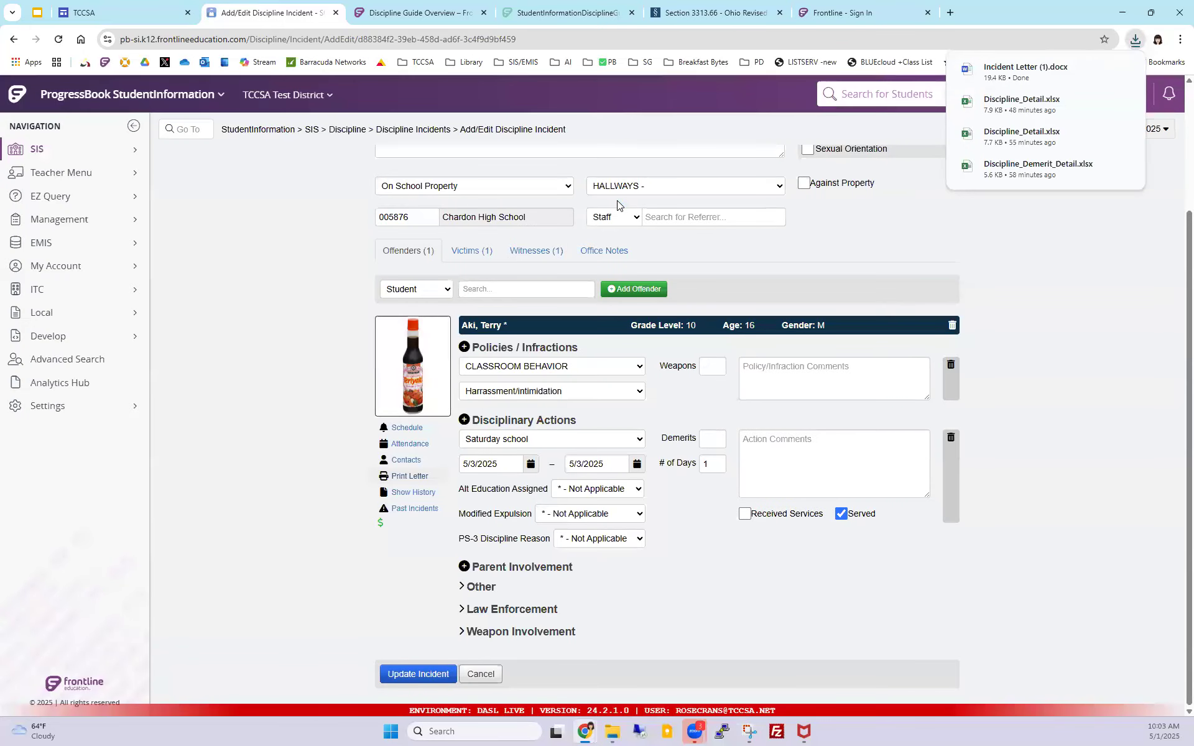
Step: Open the downloaded Incident Letter (1).docx in Word and enable editing
mouse_move(585, 732)
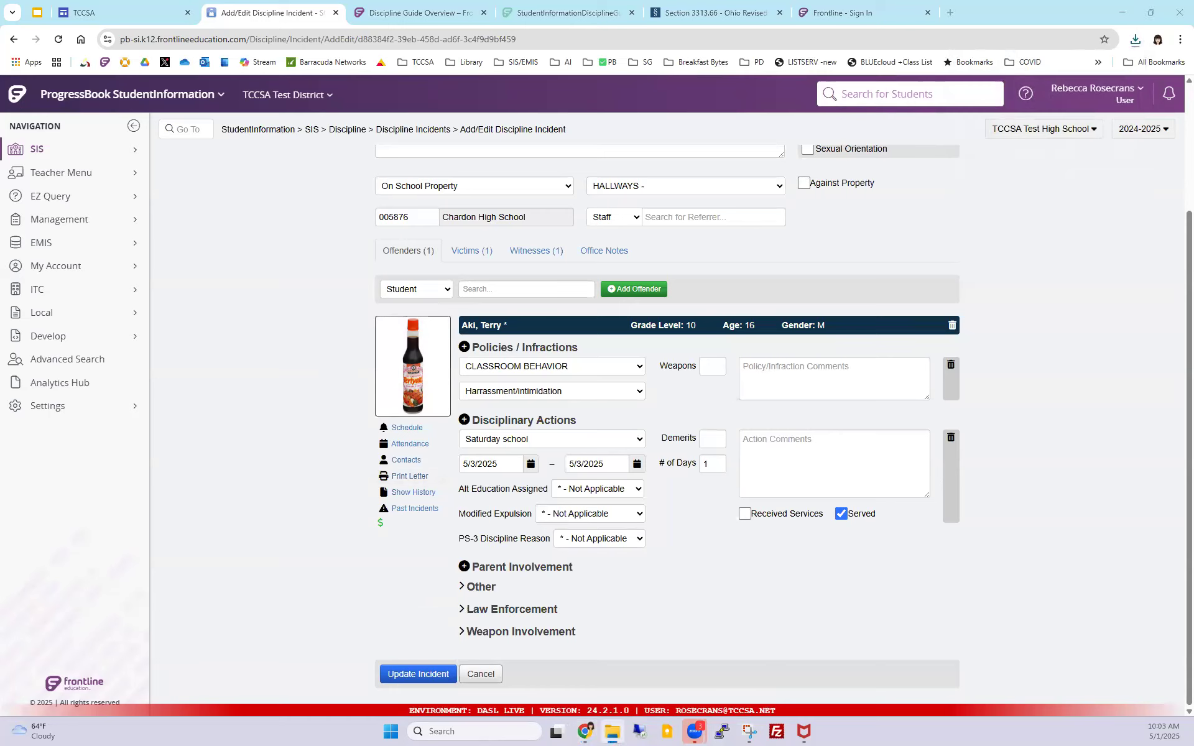
left_click(1135, 40)
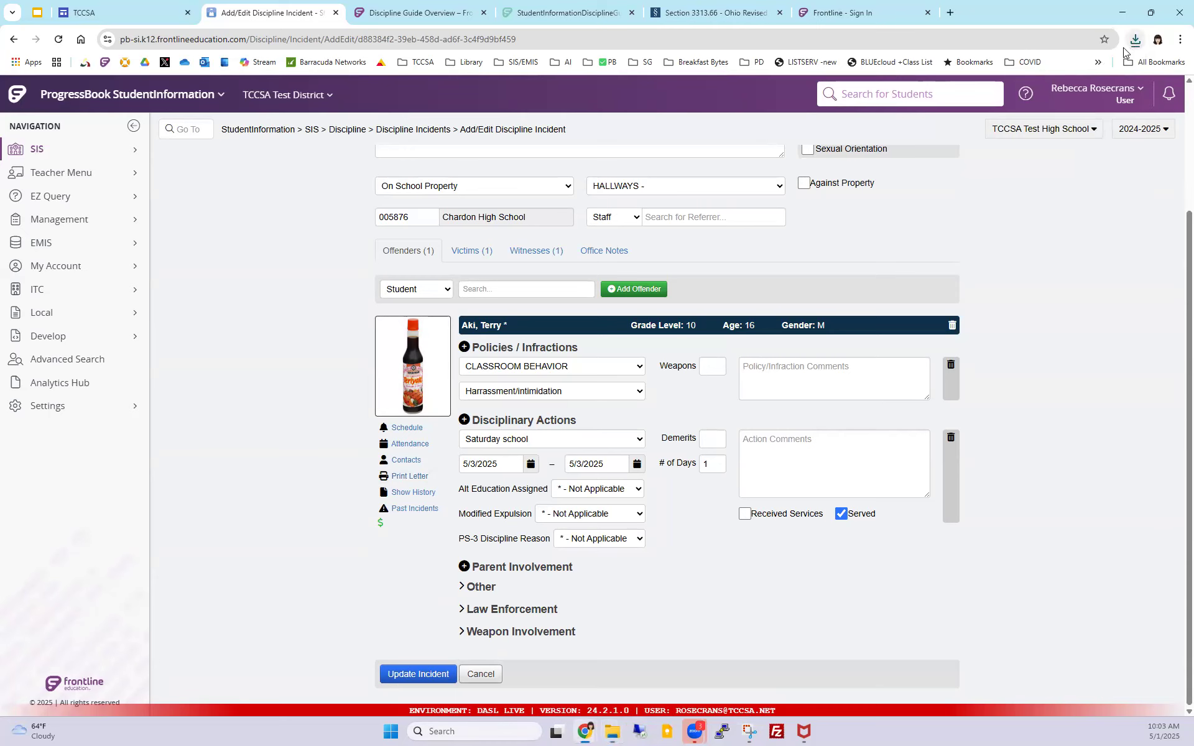
left_click(1134, 39)
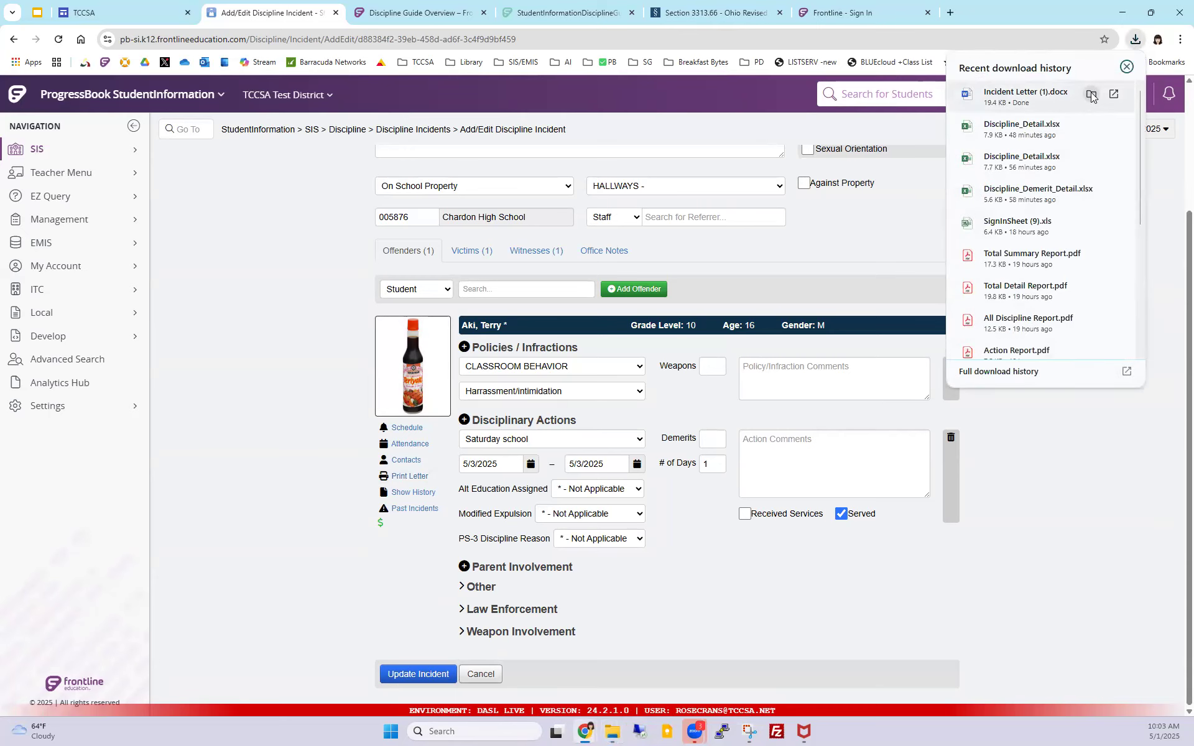
left_click(1091, 94)
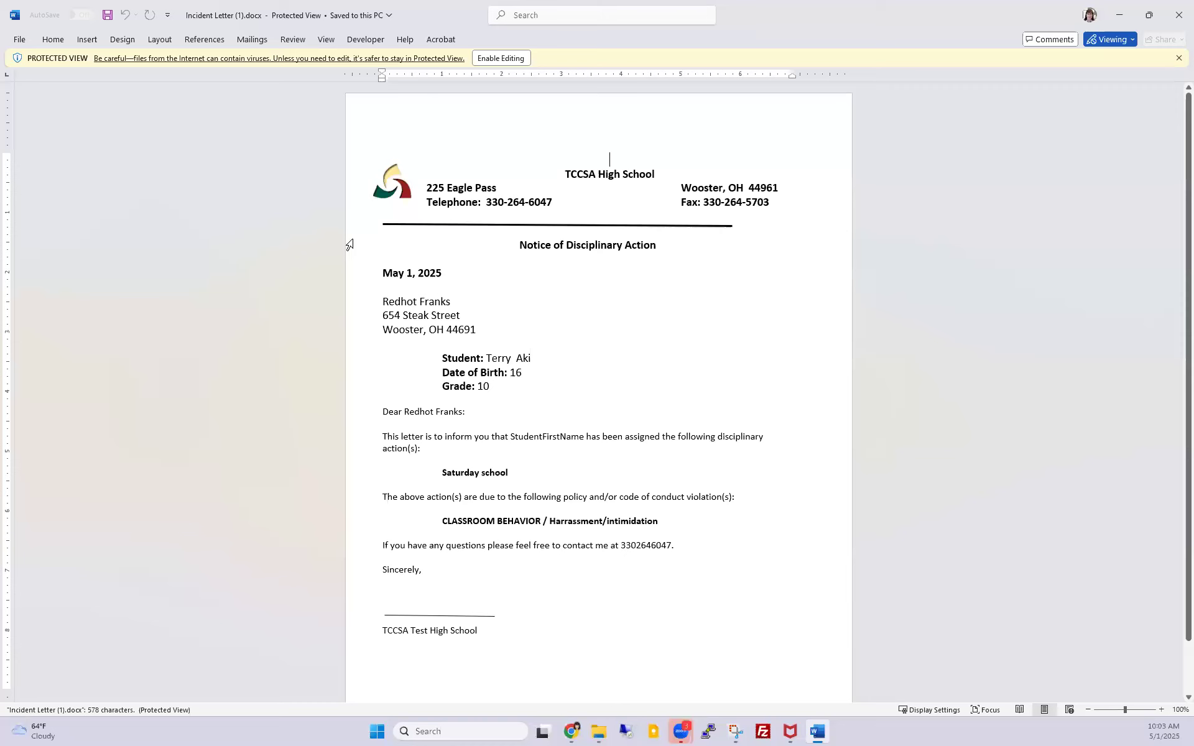
left_click(505, 62)
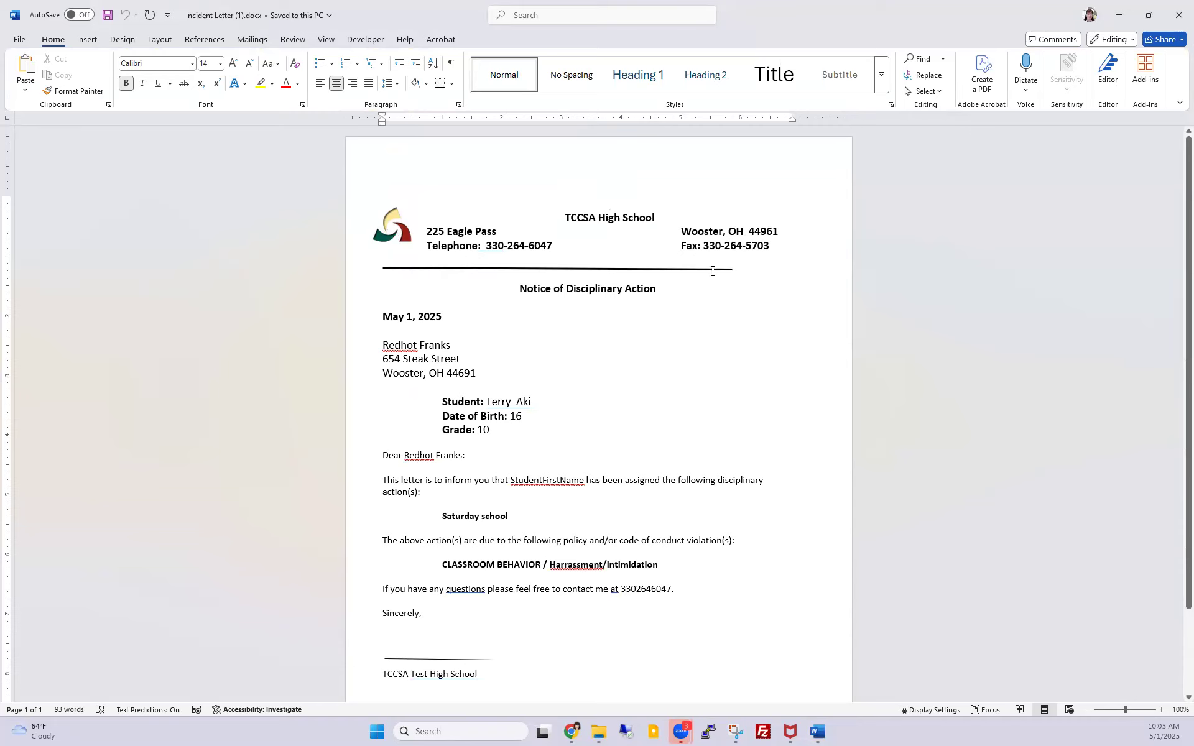
Step: Examine the letter's title, greeting, assigned disciplinary action, conduct violation, contact phone number and signature area
left_click_drag(520, 289, 654, 294)
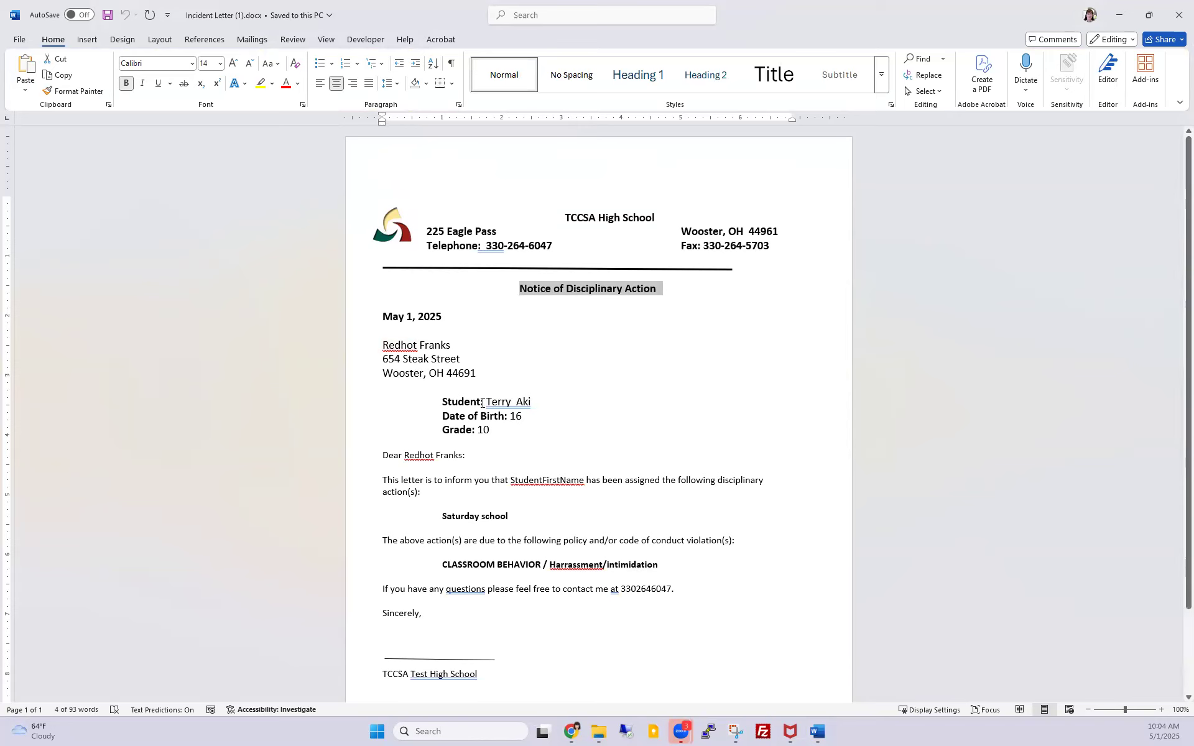
scroll(427, 430, "down", 1)
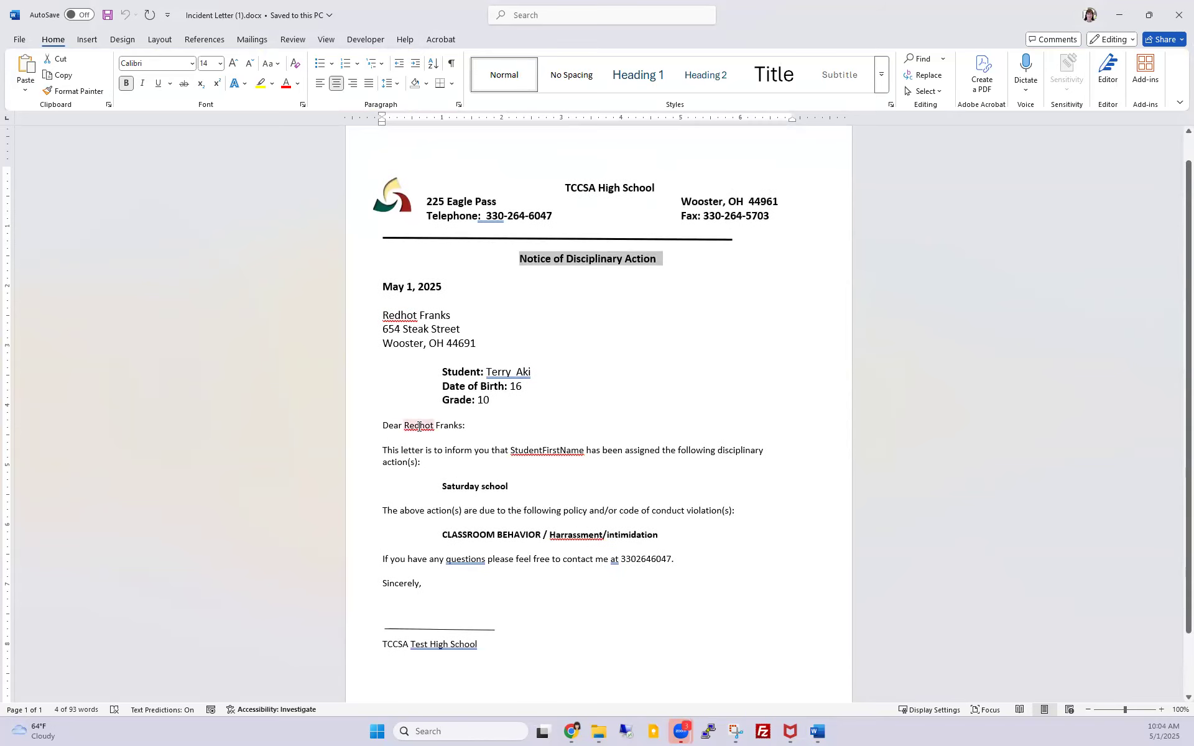
right_click(419, 427)
left_click(536, 425)
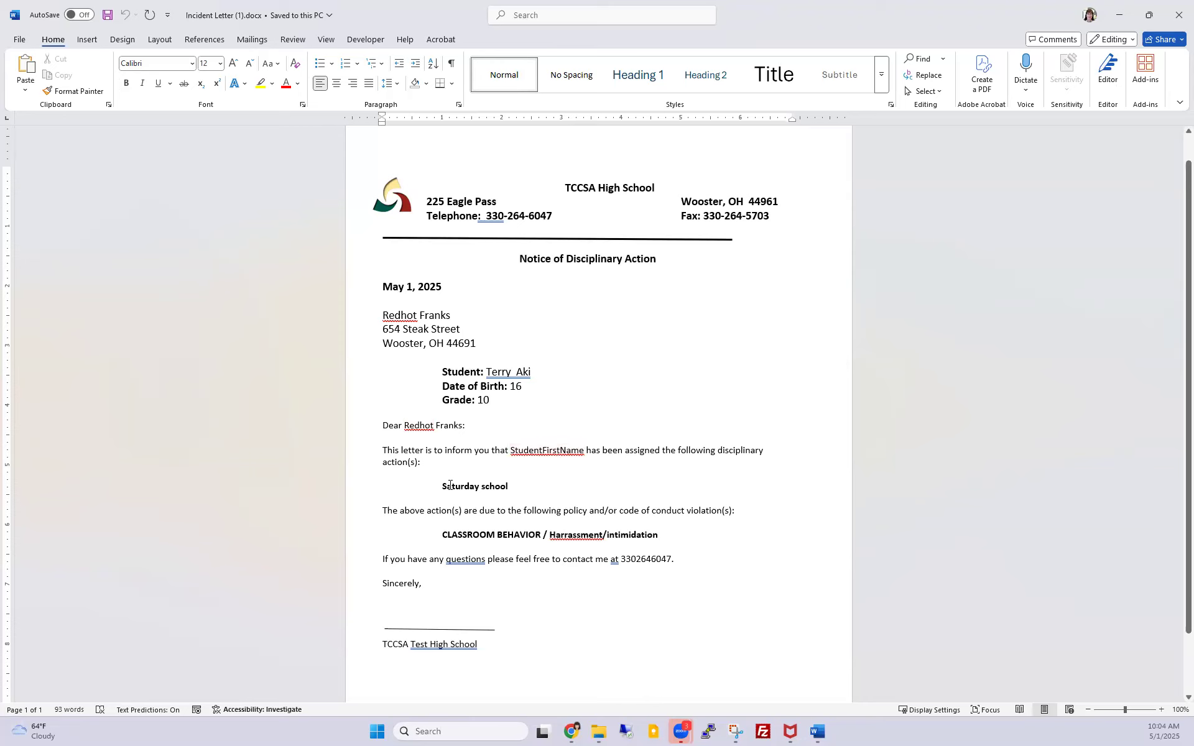
left_click_drag(440, 485, 509, 486)
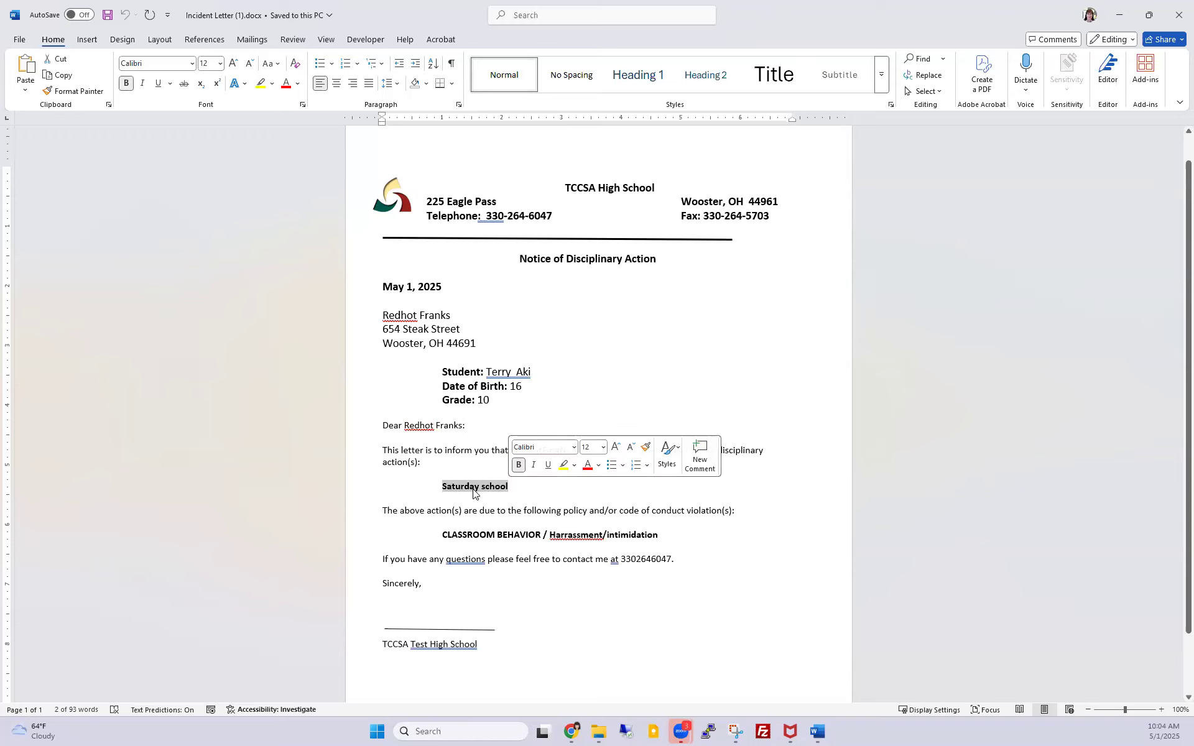
left_click_drag(382, 464, 509, 486)
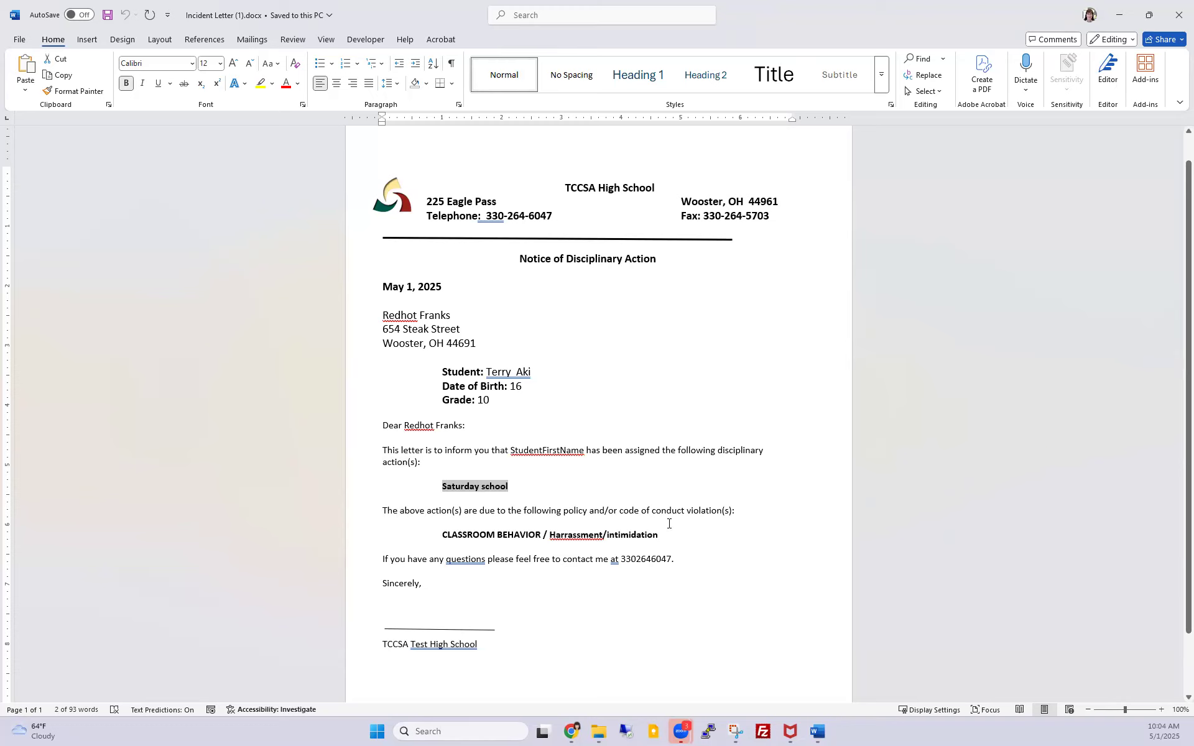
left_click_drag(652, 511, 729, 511)
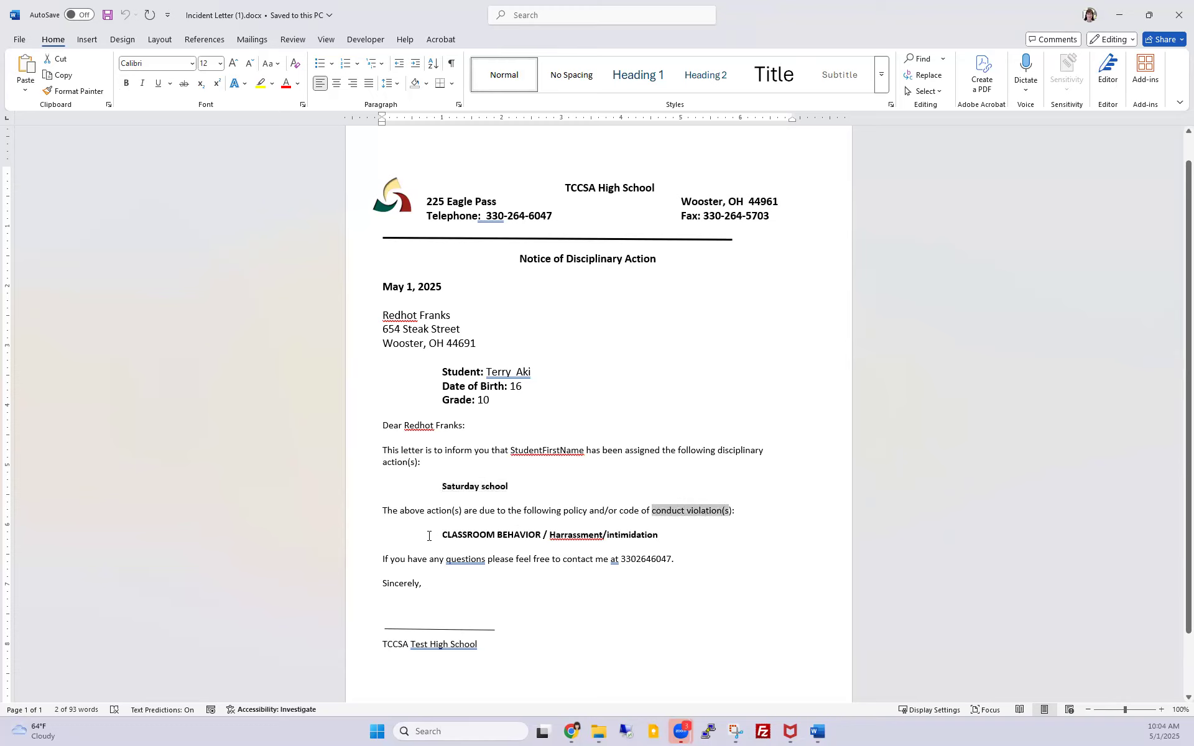
left_click_drag(441, 539, 663, 536)
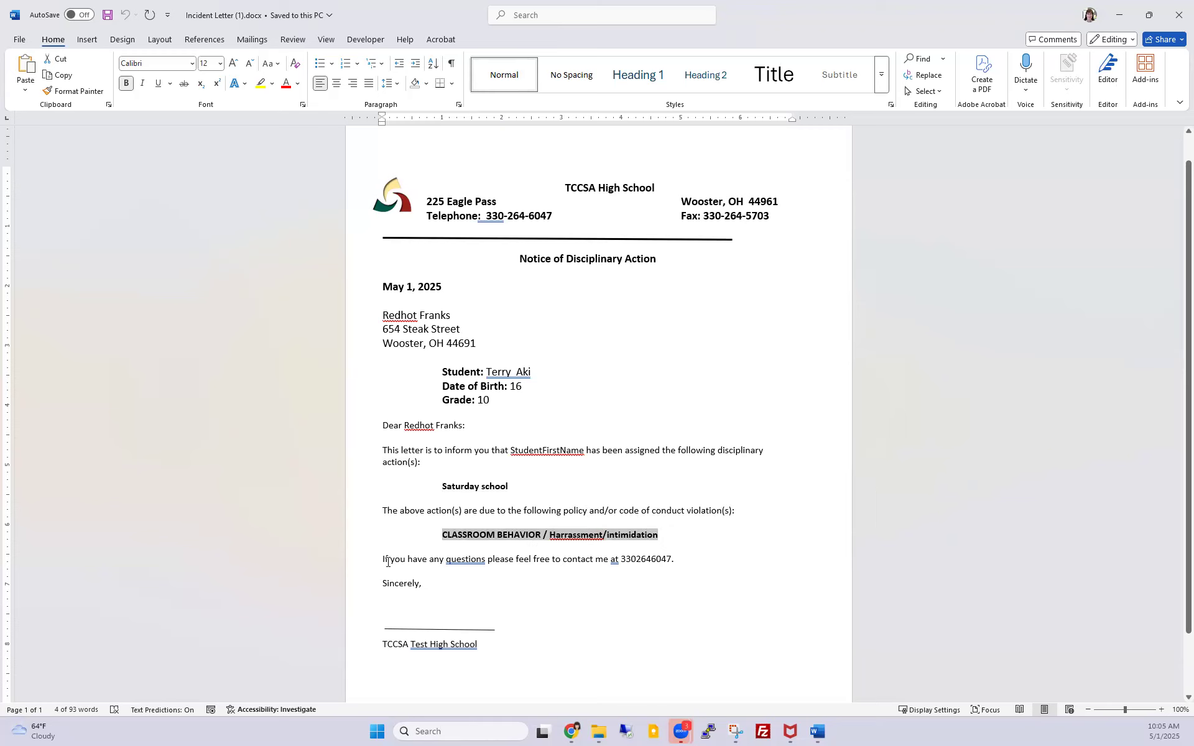
left_click(545, 559)
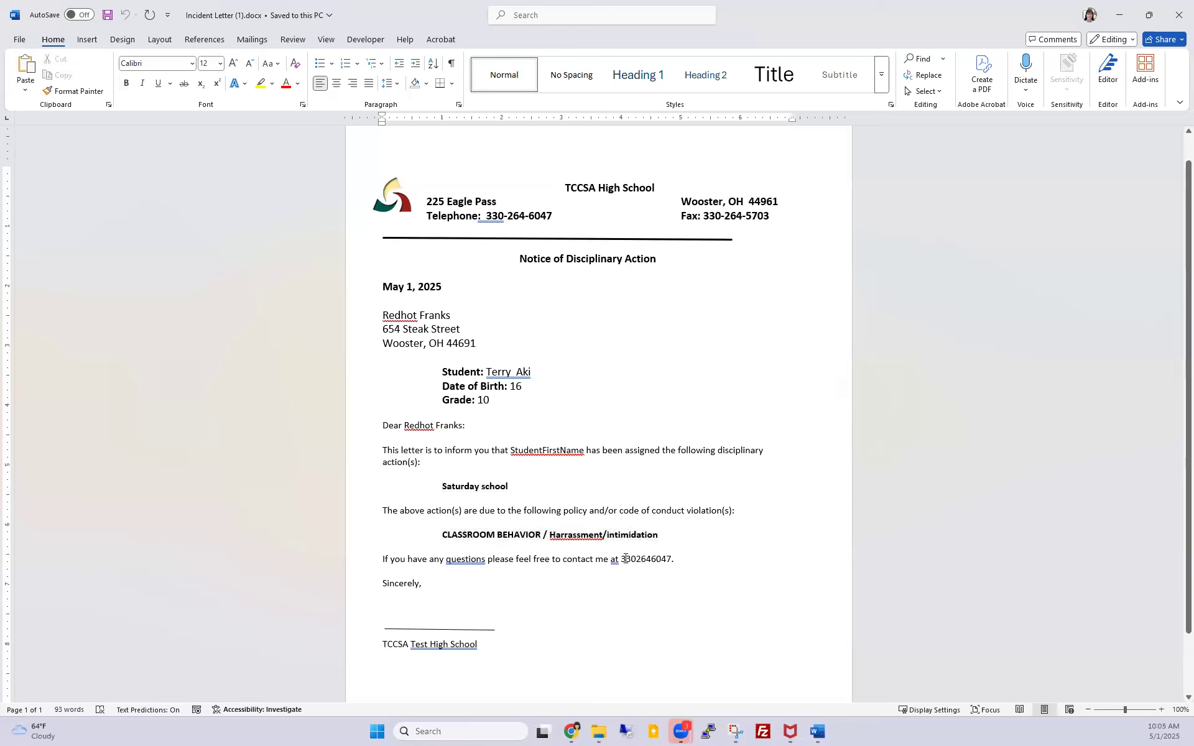
left_click_drag(622, 559, 673, 559)
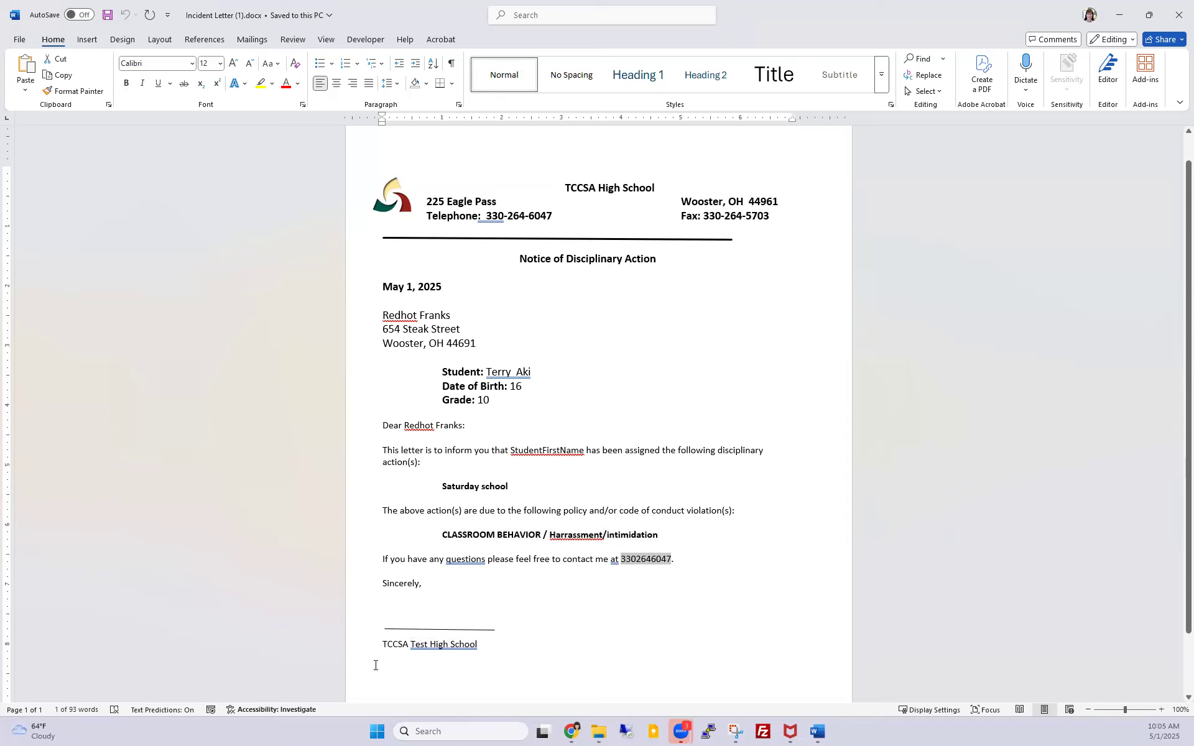
scroll(523, 619, "down", 2)
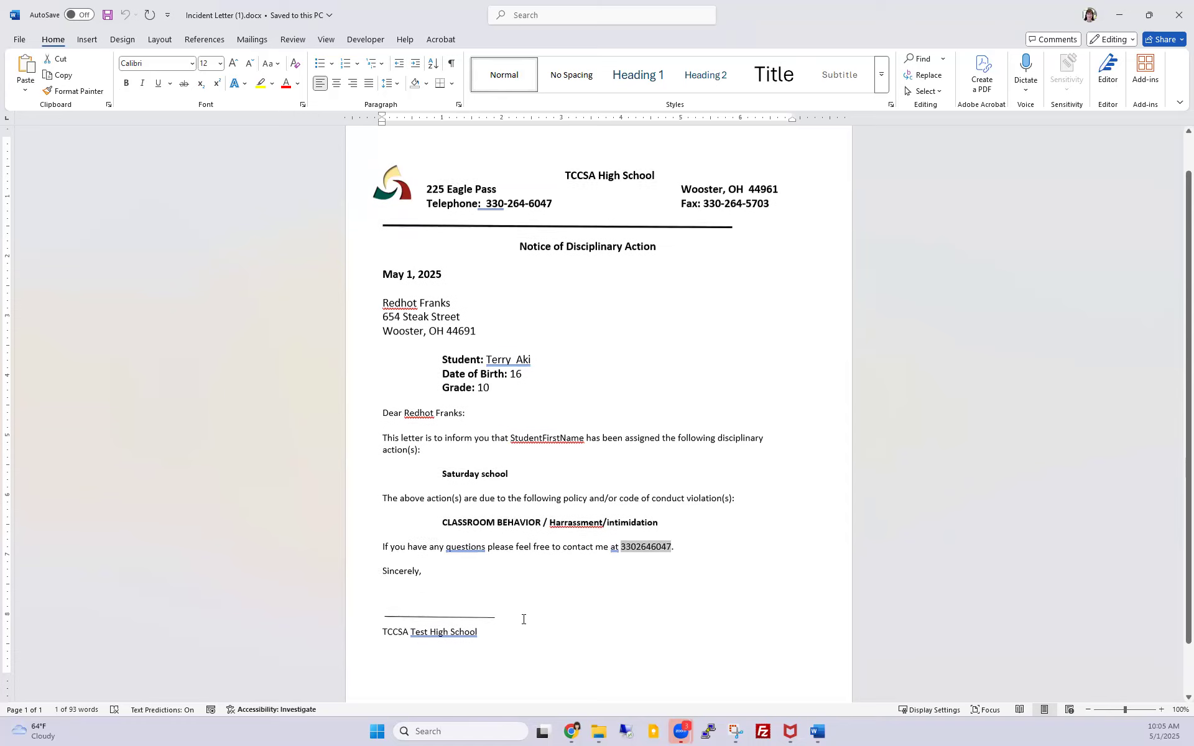
scroll(523, 620, "up", 3)
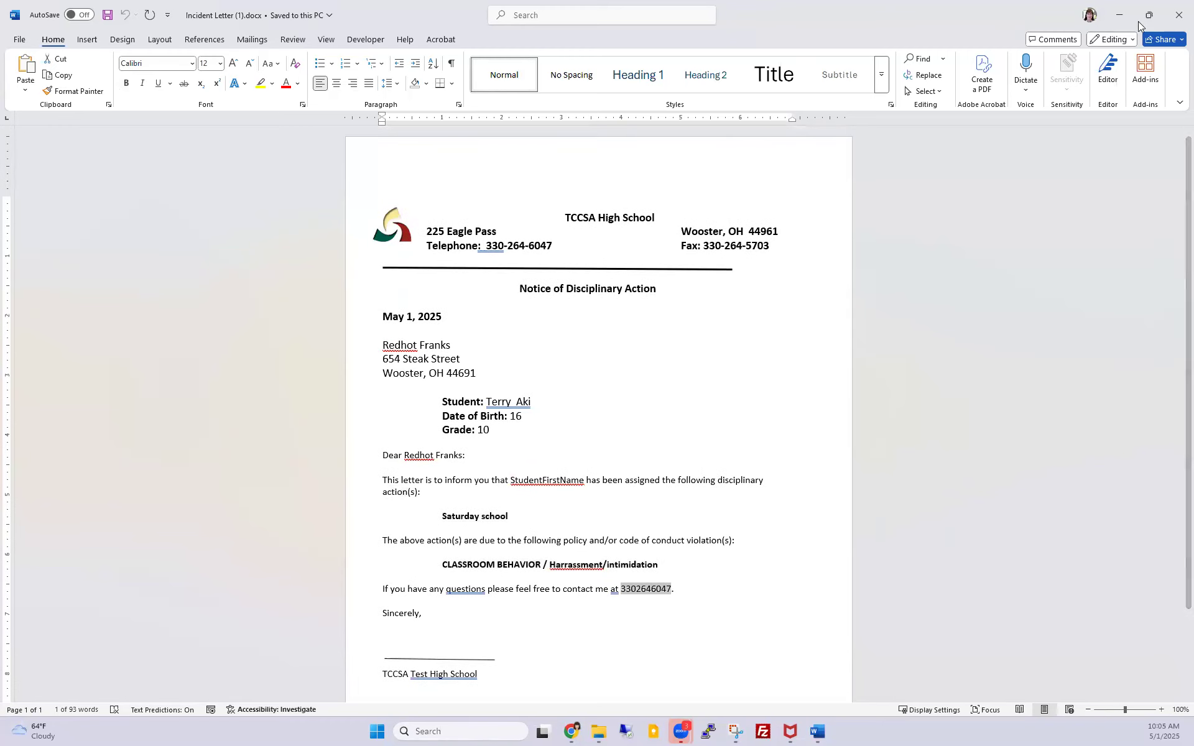
Step: Switch back to the incident in StudentInformation and recheck the offender's letter history, closing it after viewing
double_click(1076, 28)
left_click(1077, 28)
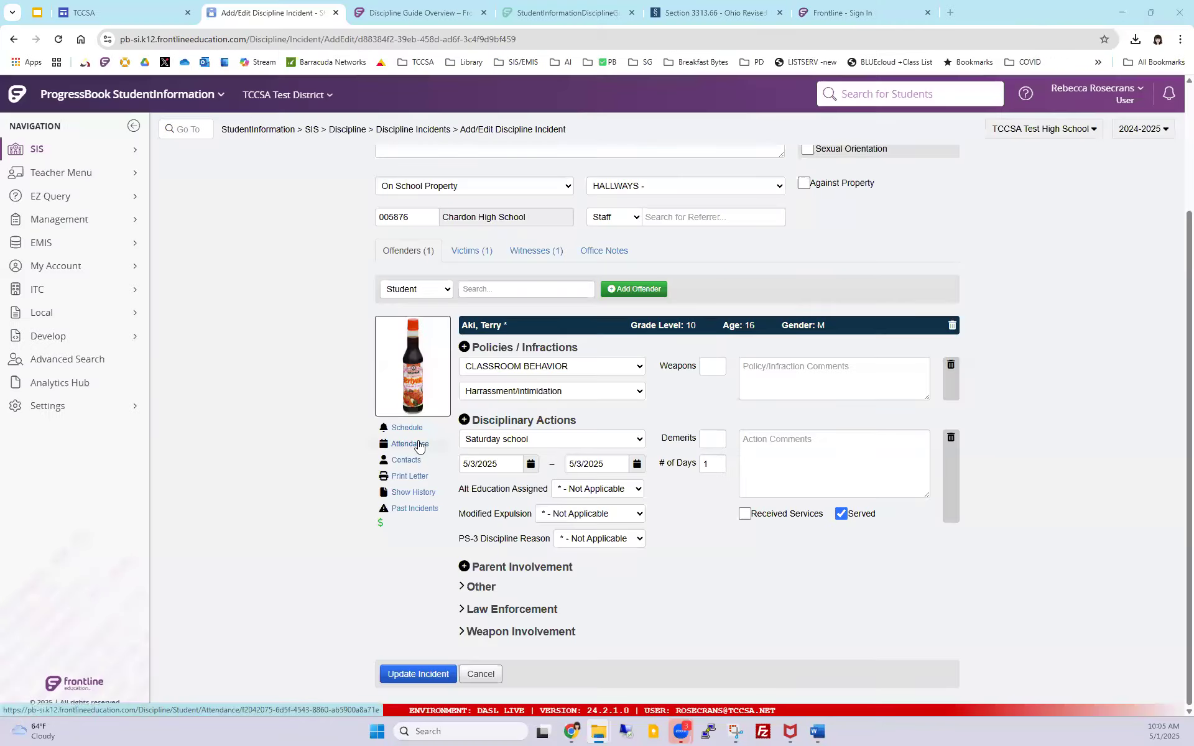
left_click(401, 493)
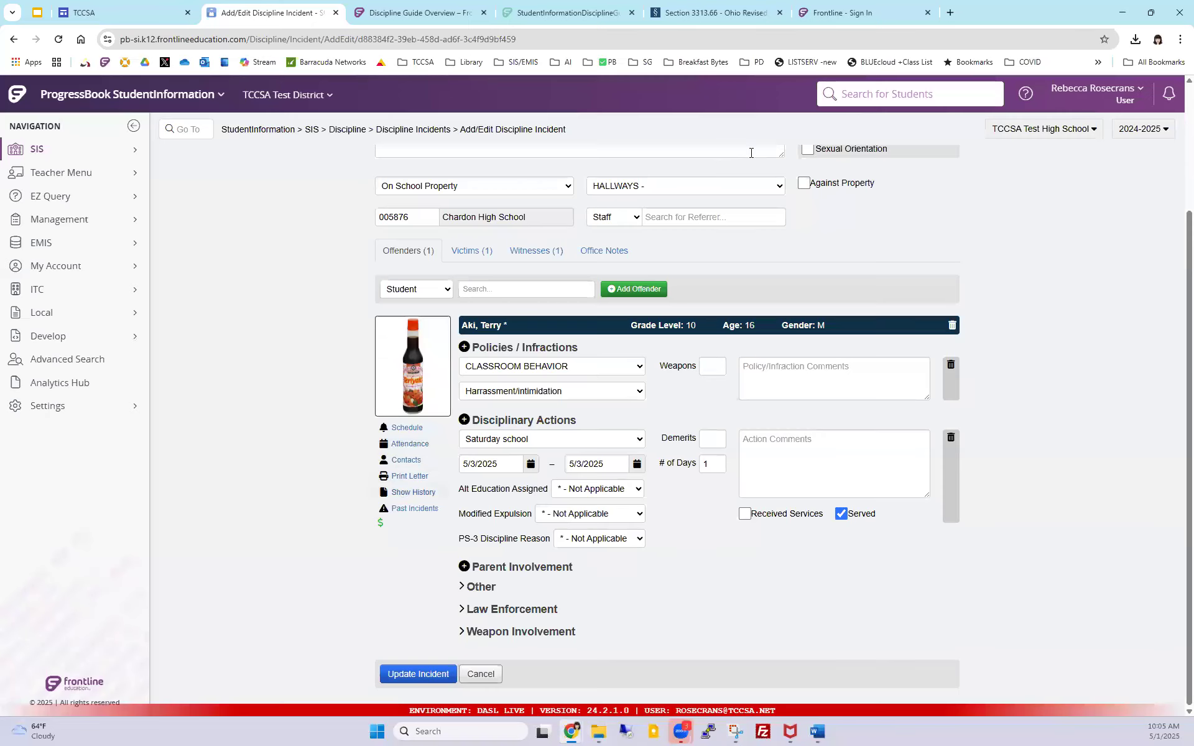
left_click(752, 156)
Step: Switch to the StudentInformation Discipline Guide PDF and open the PB bookmarks folder
left_click(578, 12)
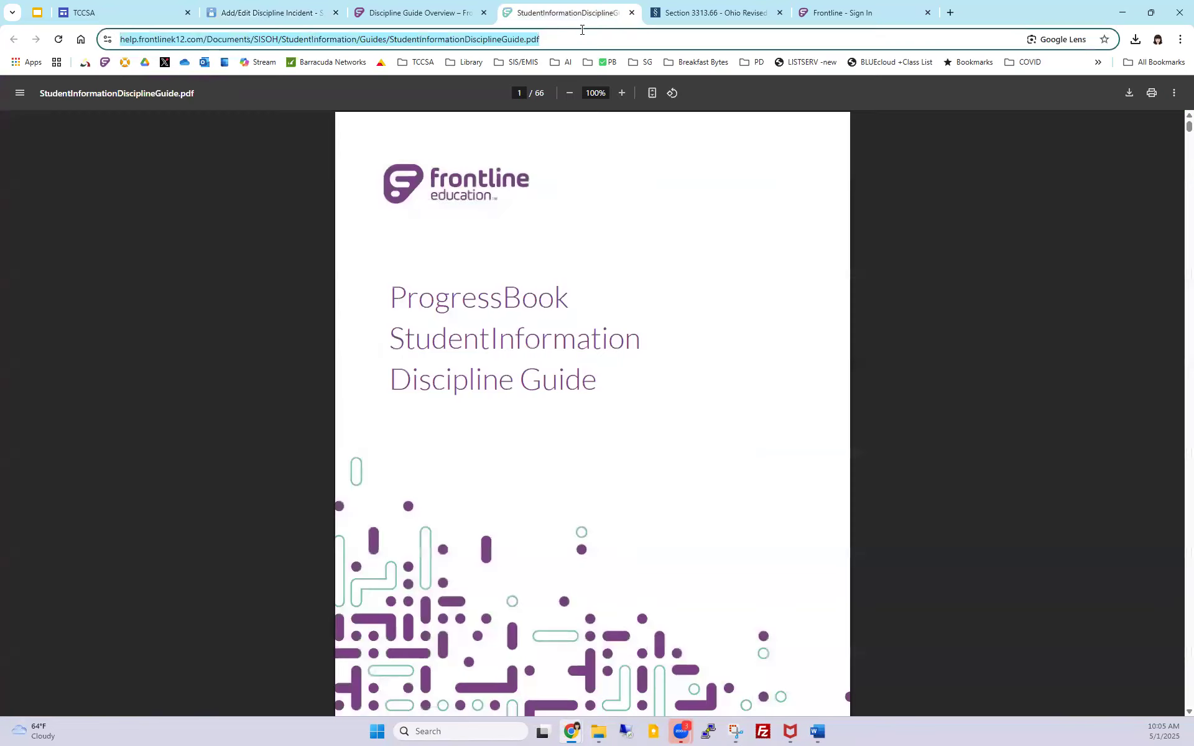
left_click(605, 63)
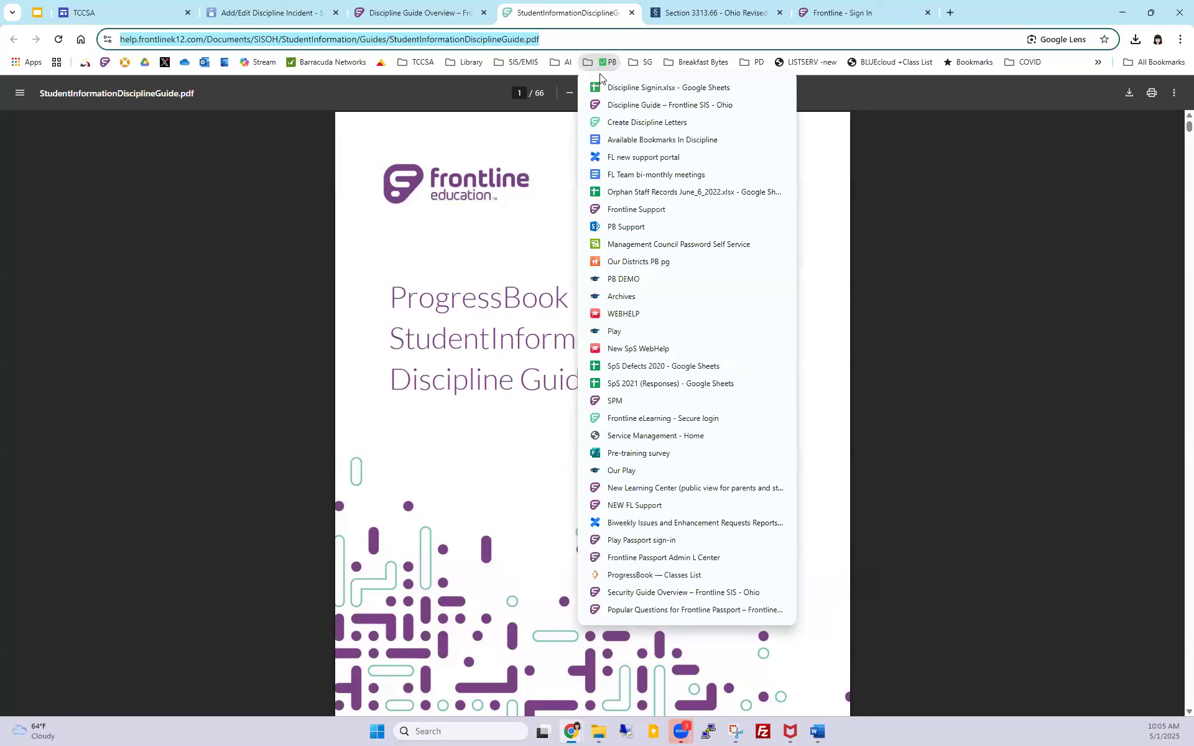
Step: Open the bookmarked Create Discipline Letters guide and enlarge the PDF to 175%
left_click(598, 124)
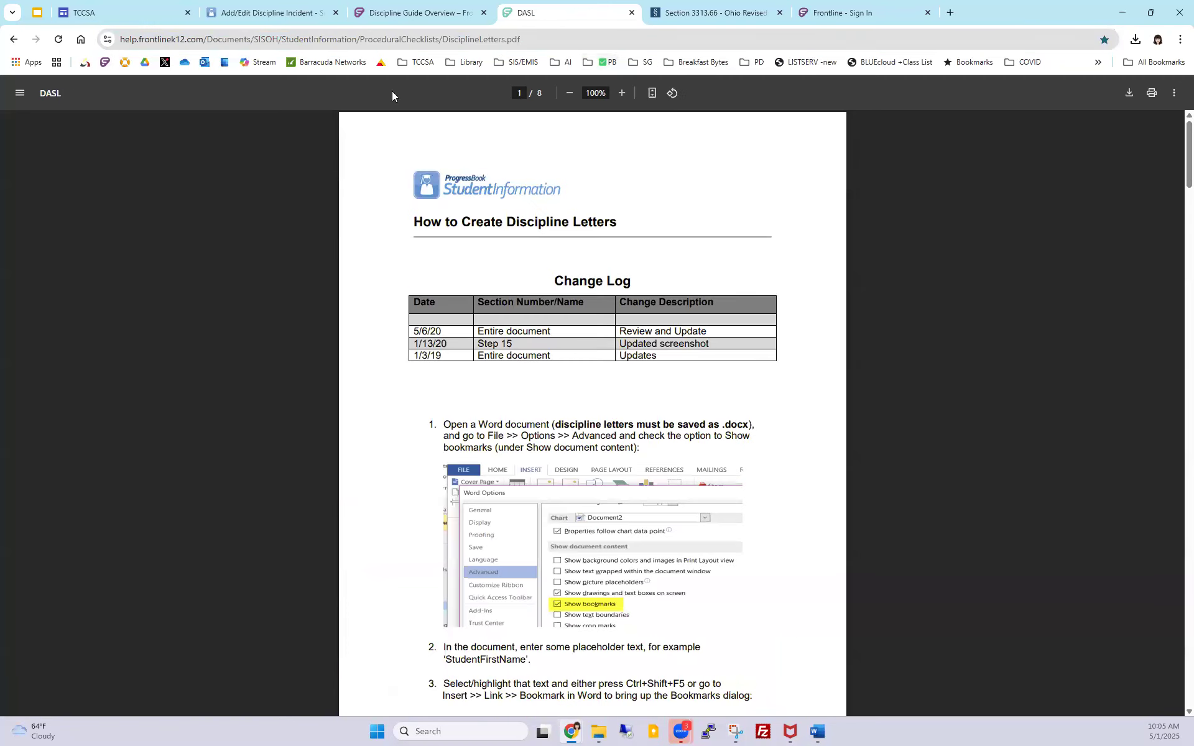
left_click(363, 43)
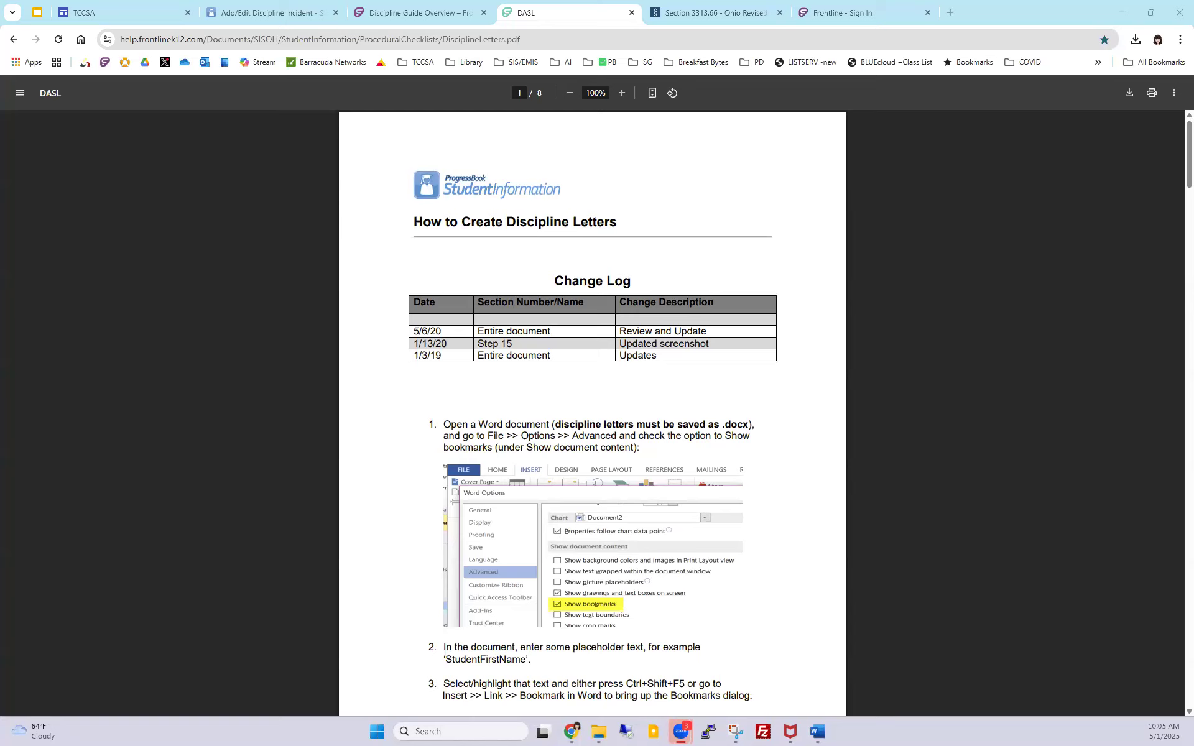
scroll(564, 404, "down", 2)
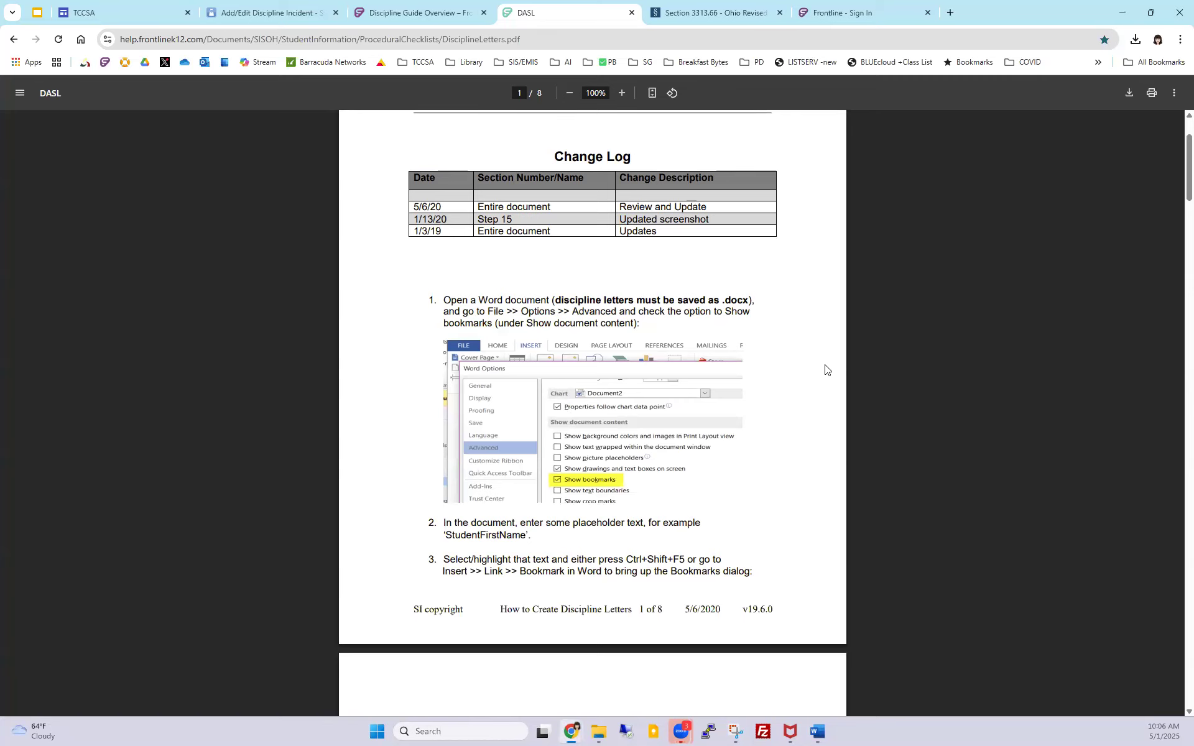
key("ctrl+plus")
key("ctrl+plus")
key("ctrl+plus")
key("ctrl+plus")
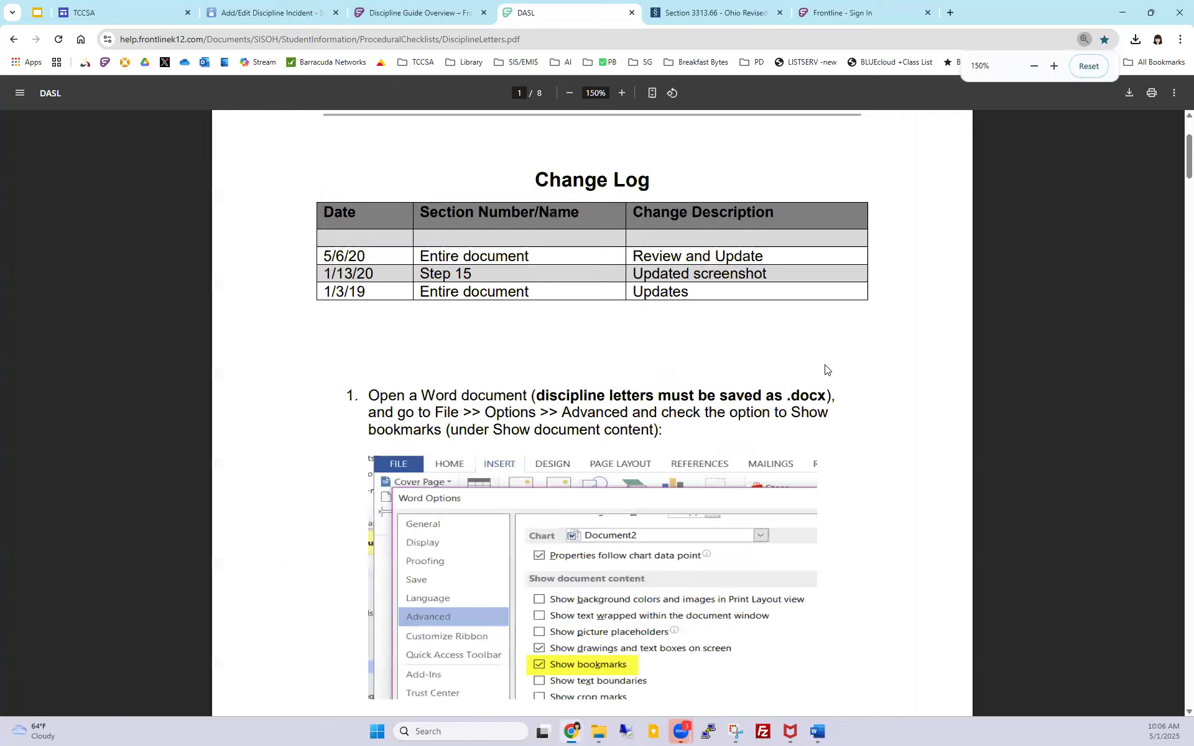
scroll(828, 370, "up", 4)
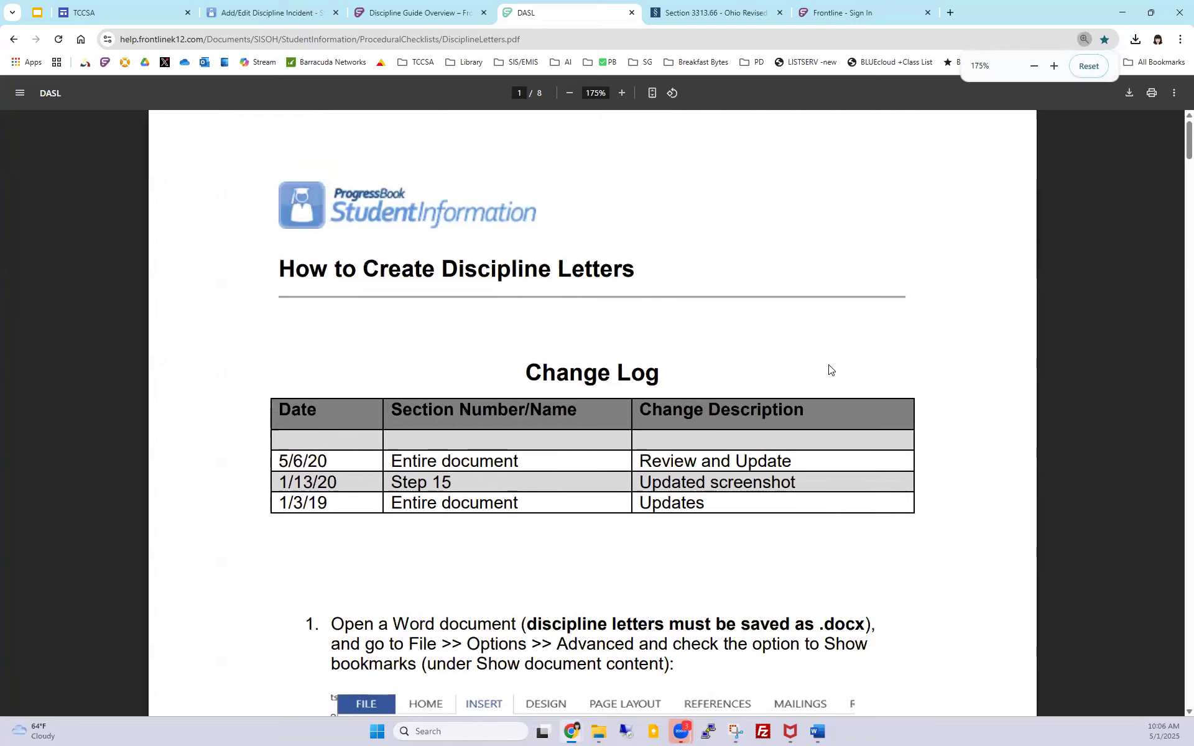
Step: Review the guide's change log dates and its first instruction on preparing a Word document for discipline letters
scroll(777, 402, "down", 2)
scroll(775, 401, "down", 1)
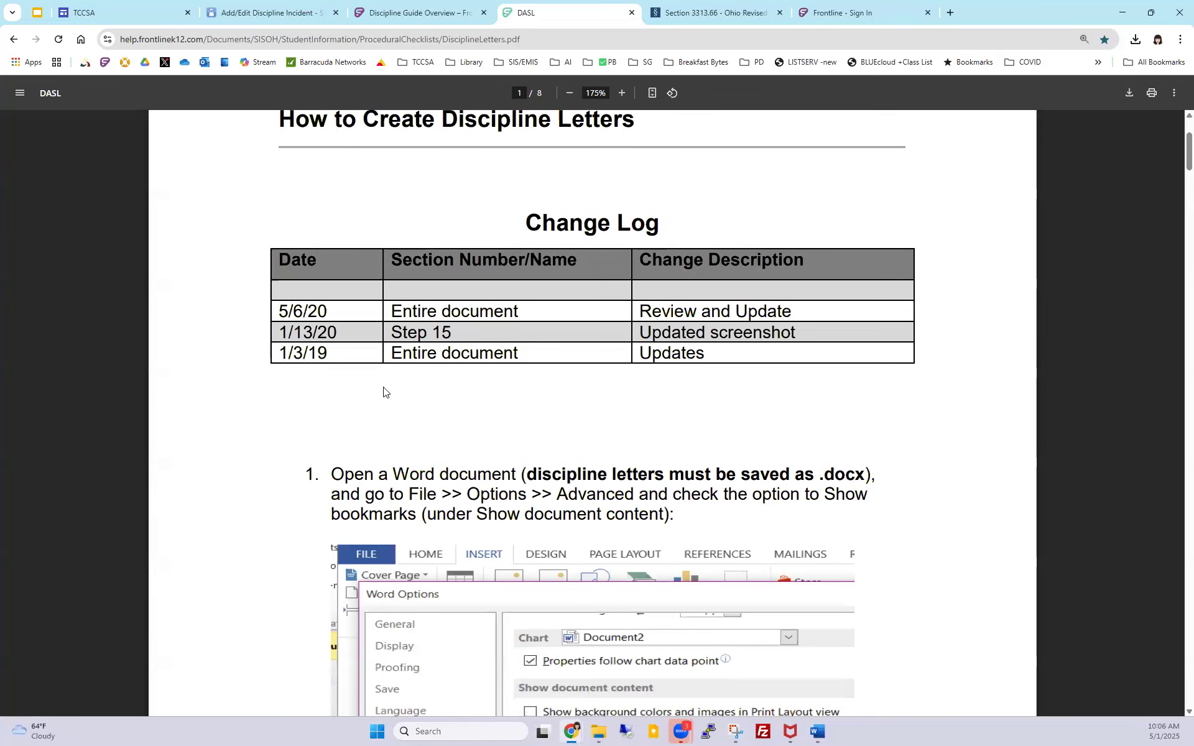
left_click_drag(328, 311, 309, 311)
scroll(270, 607, "down", 3)
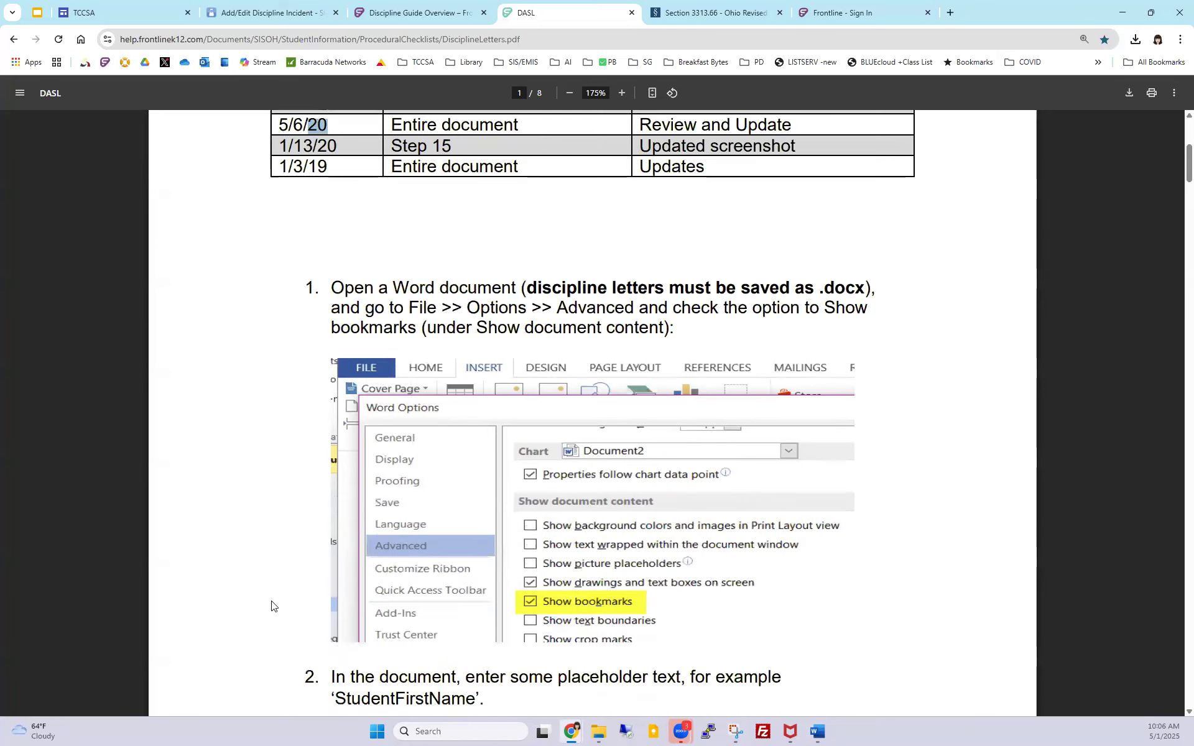
scroll(271, 607, "down", 2)
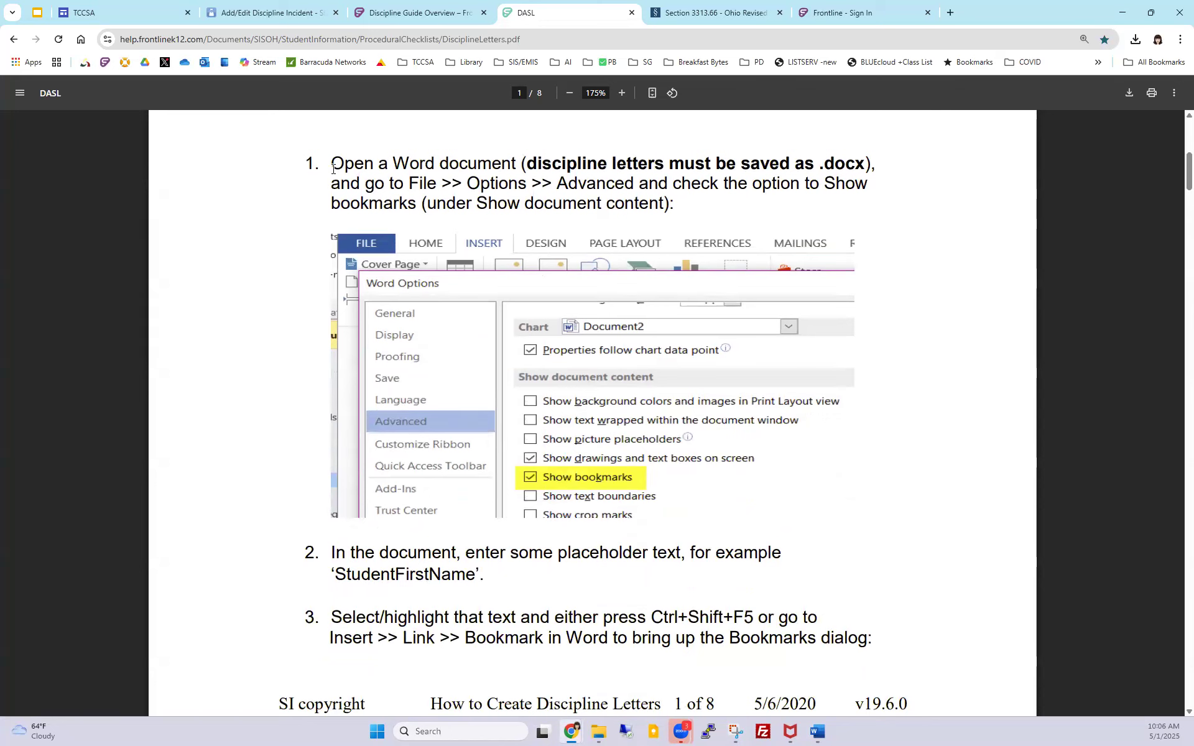
left_click_drag(333, 168, 514, 167)
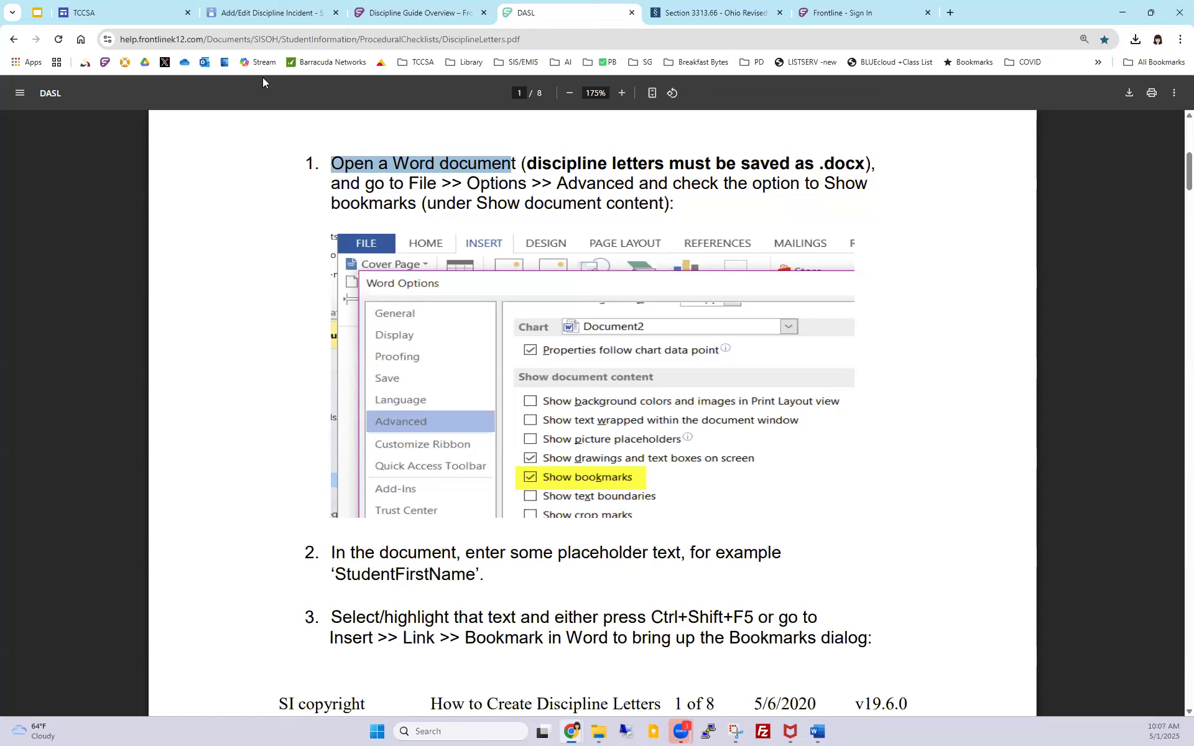
Step: Open Report Template Administration in StudentInformation and switch the context to TCCSA Test District
left_click(271, 15)
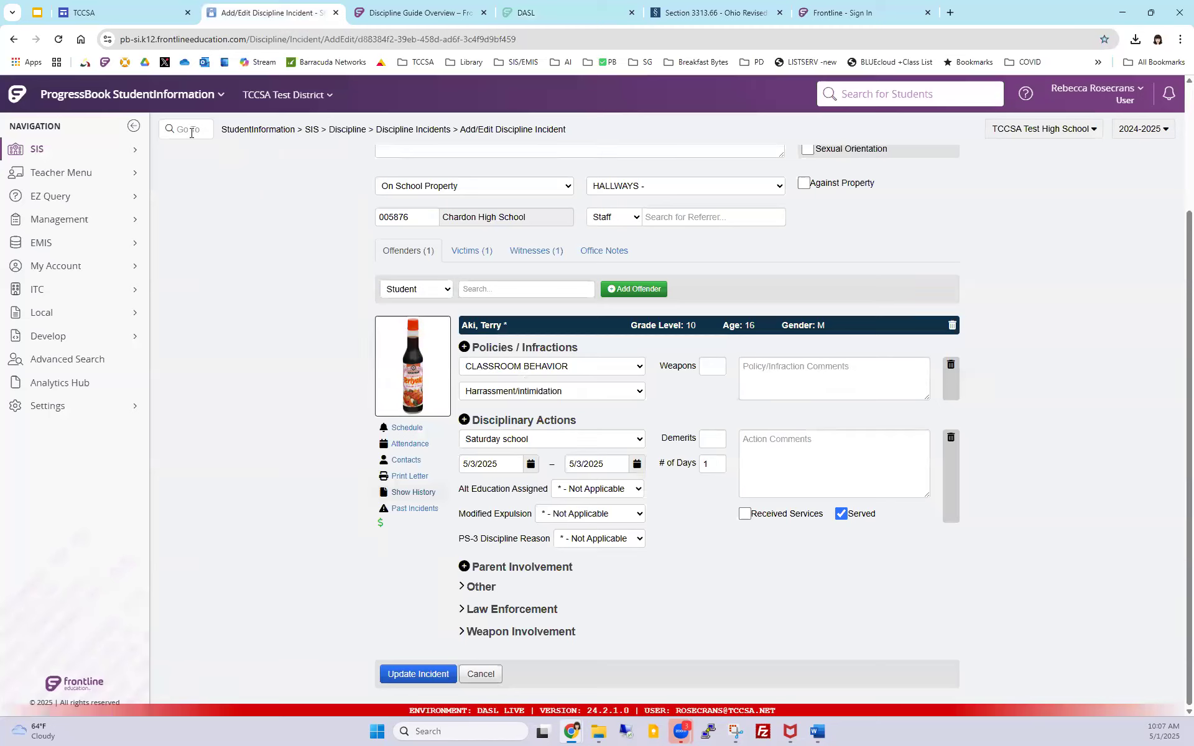
left_click(68, 221)
left_click(207, 165)
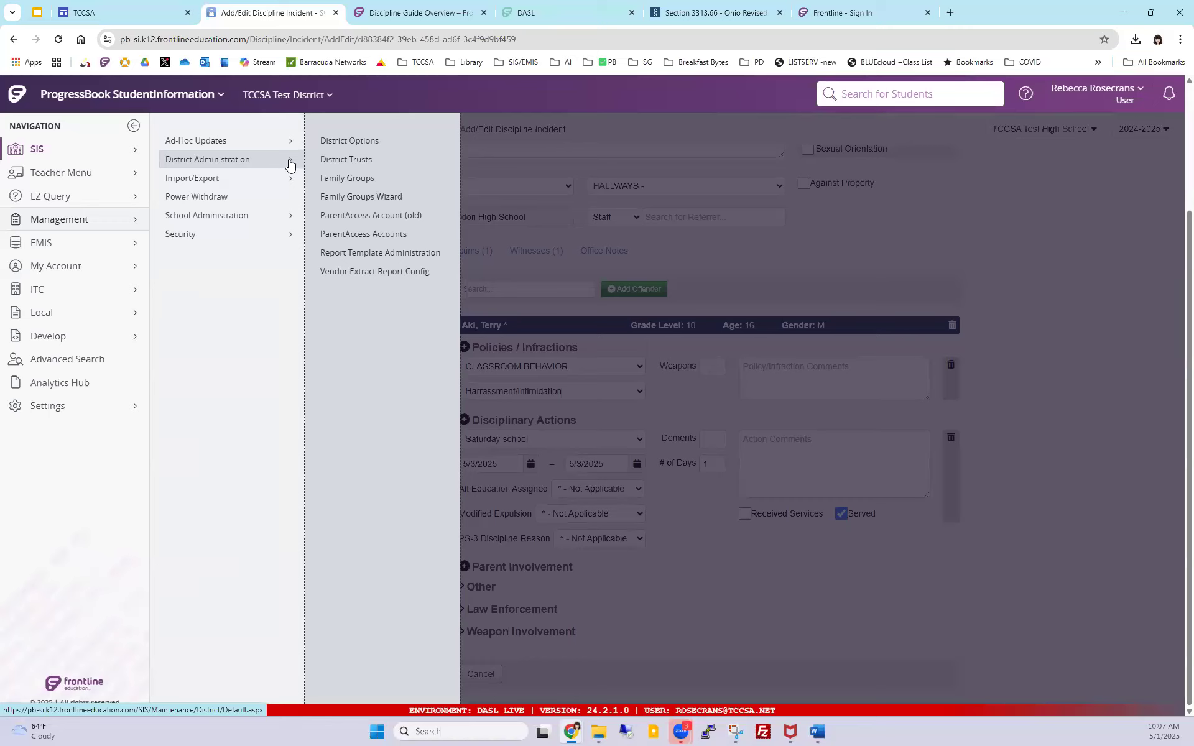
left_click(338, 253)
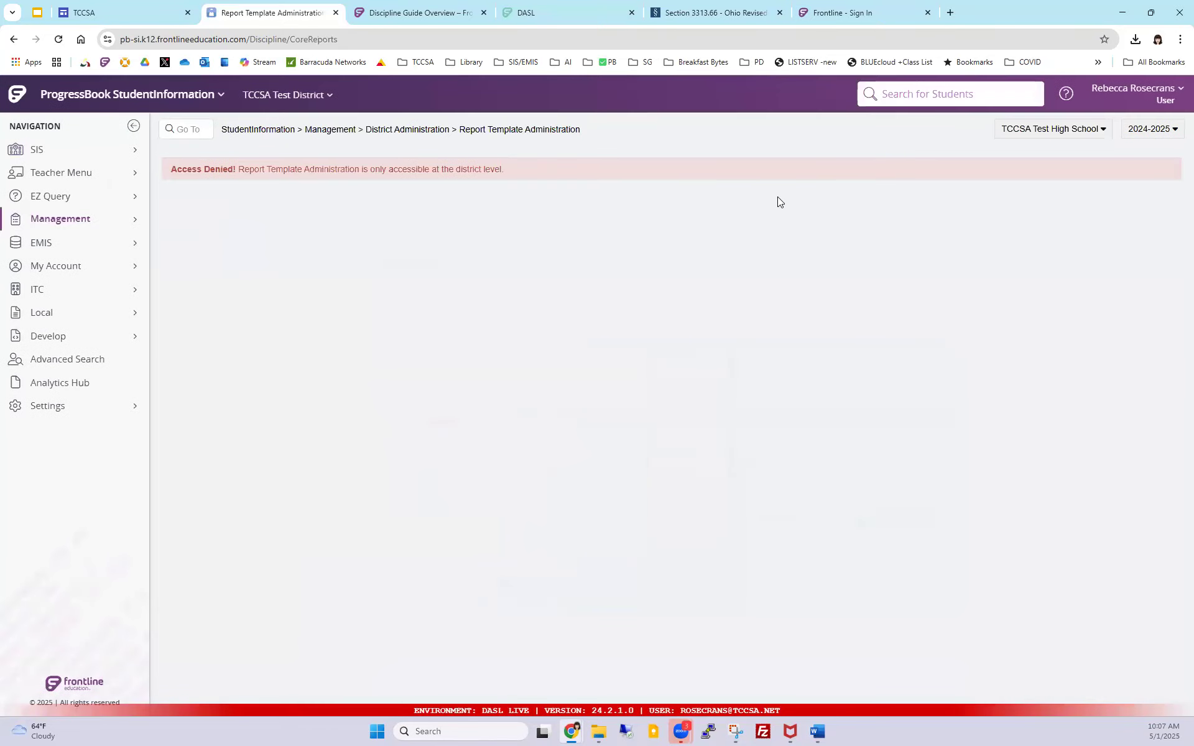
left_click(1010, 132)
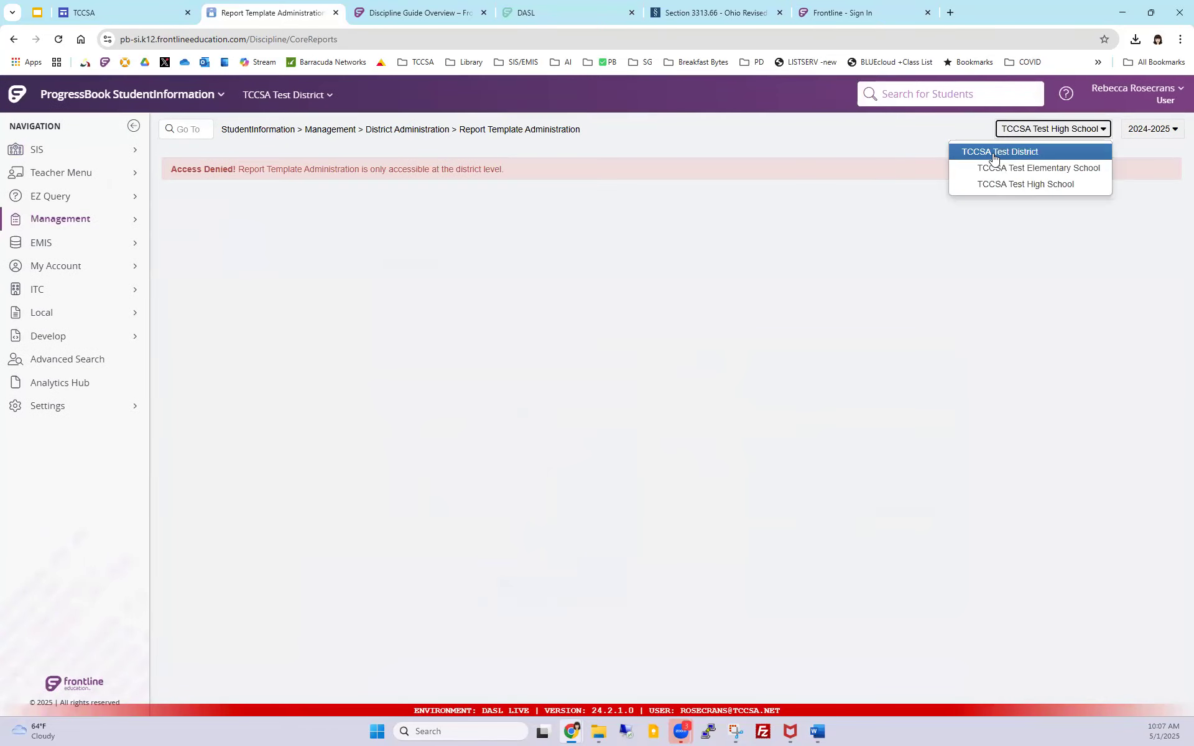
left_click(989, 152)
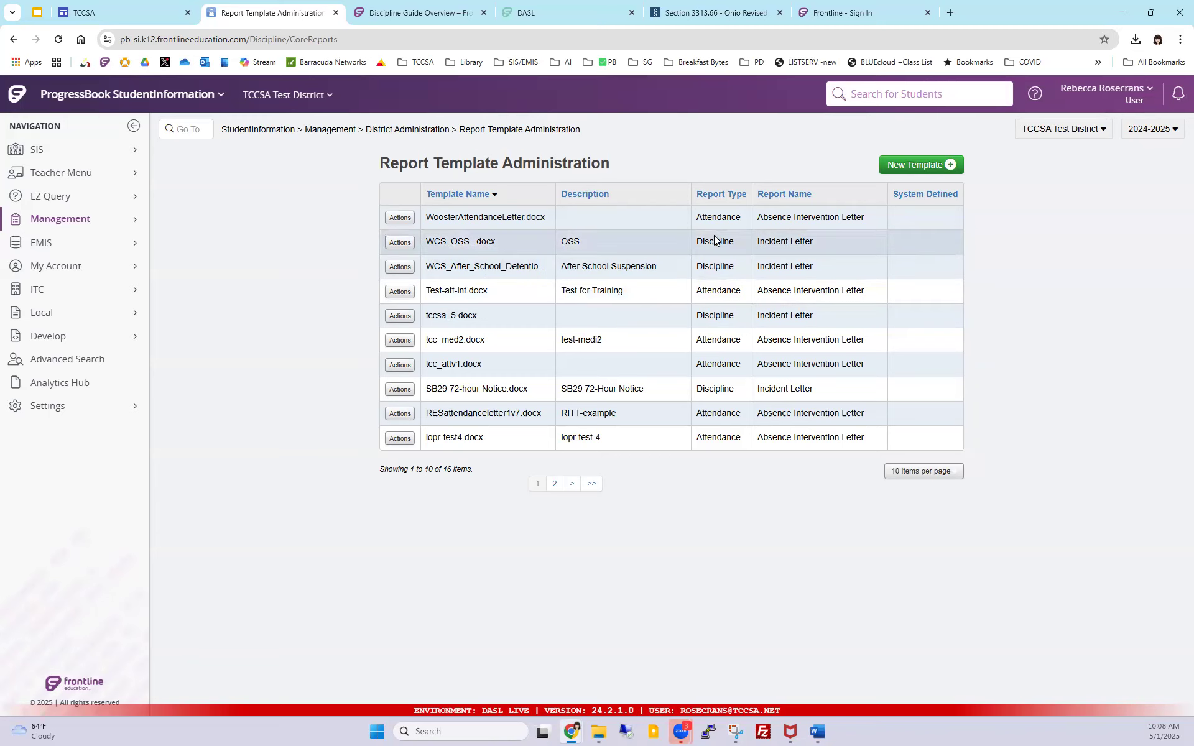
Step: Show 25 templates per page and sort them by report type with the Discipline templates first
left_click(704, 194)
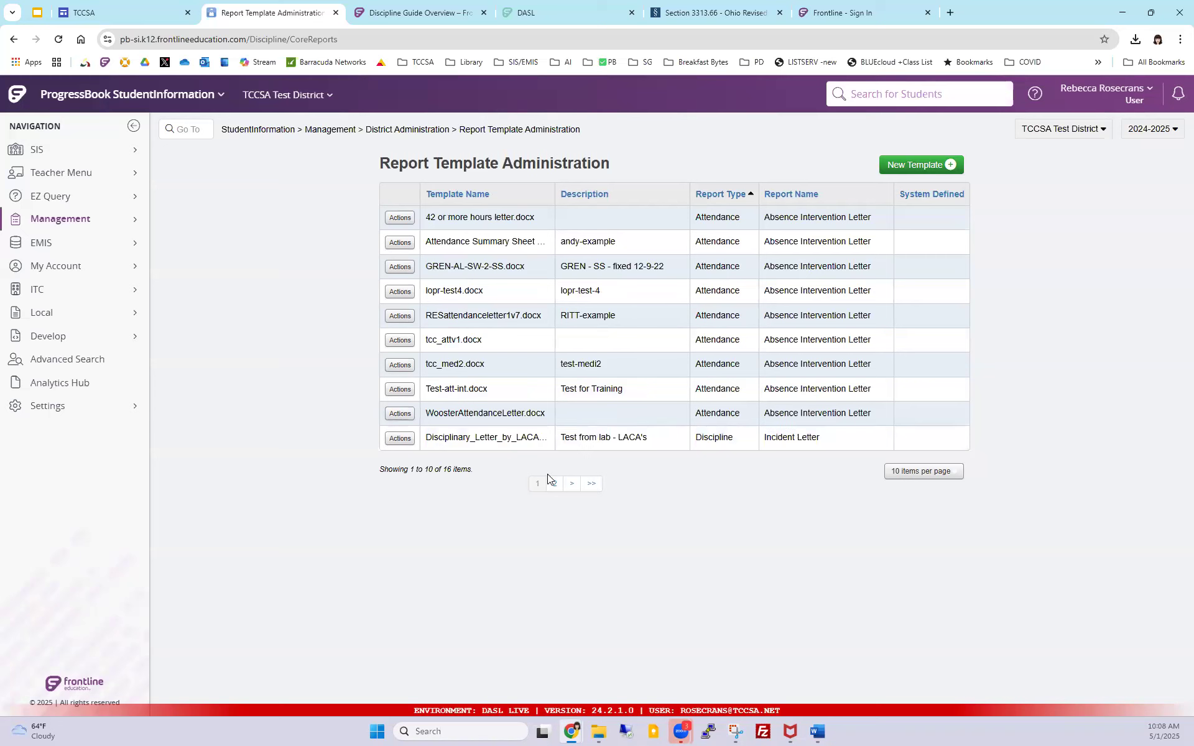
left_click_drag(472, 467, 392, 470)
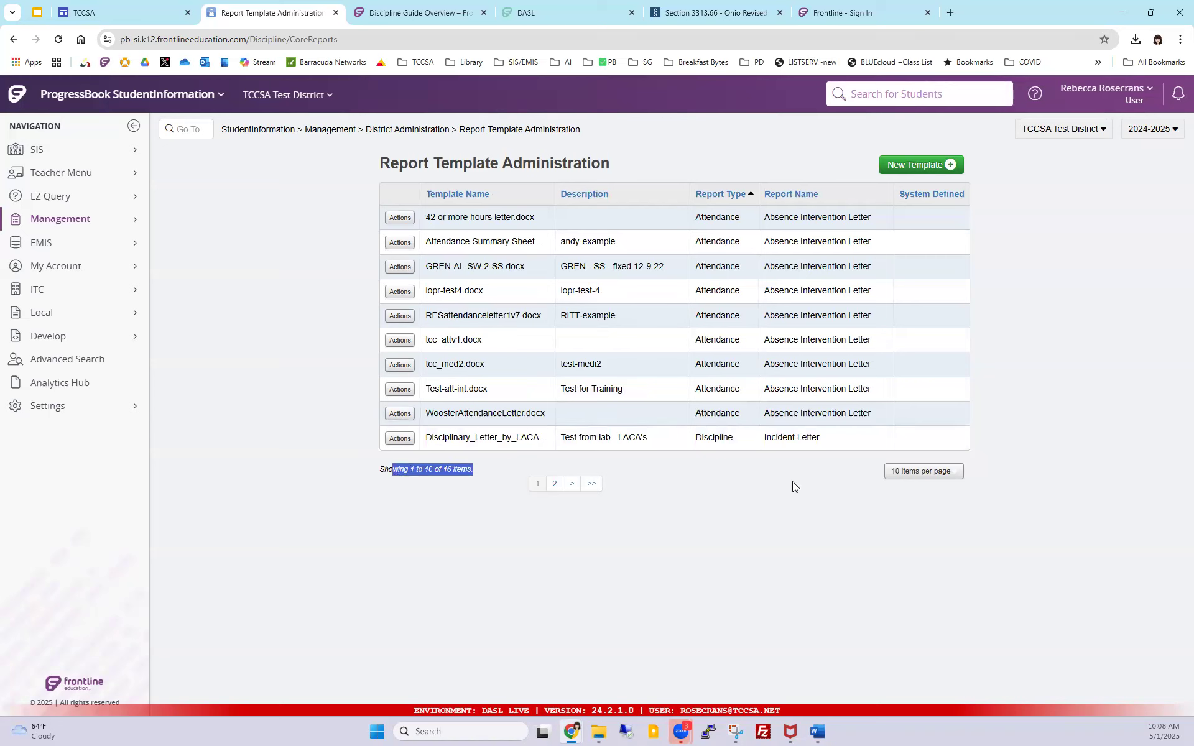
left_click(924, 474)
left_click(903, 435)
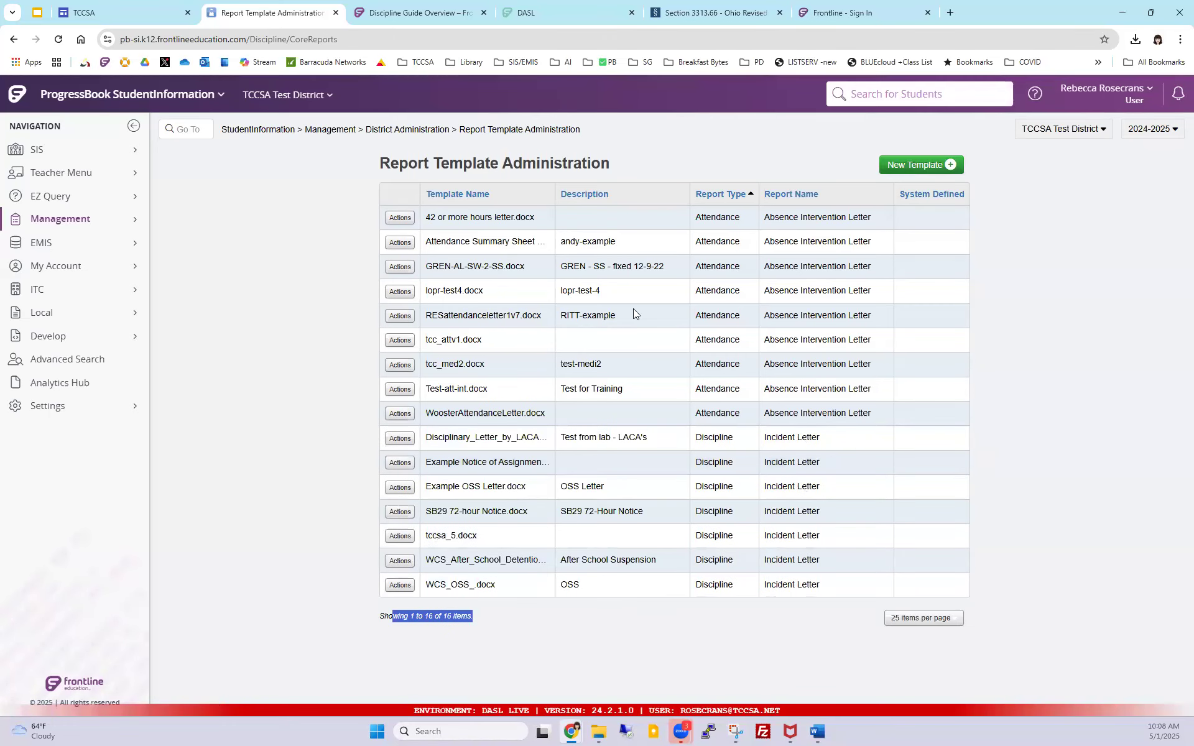
left_click(717, 194)
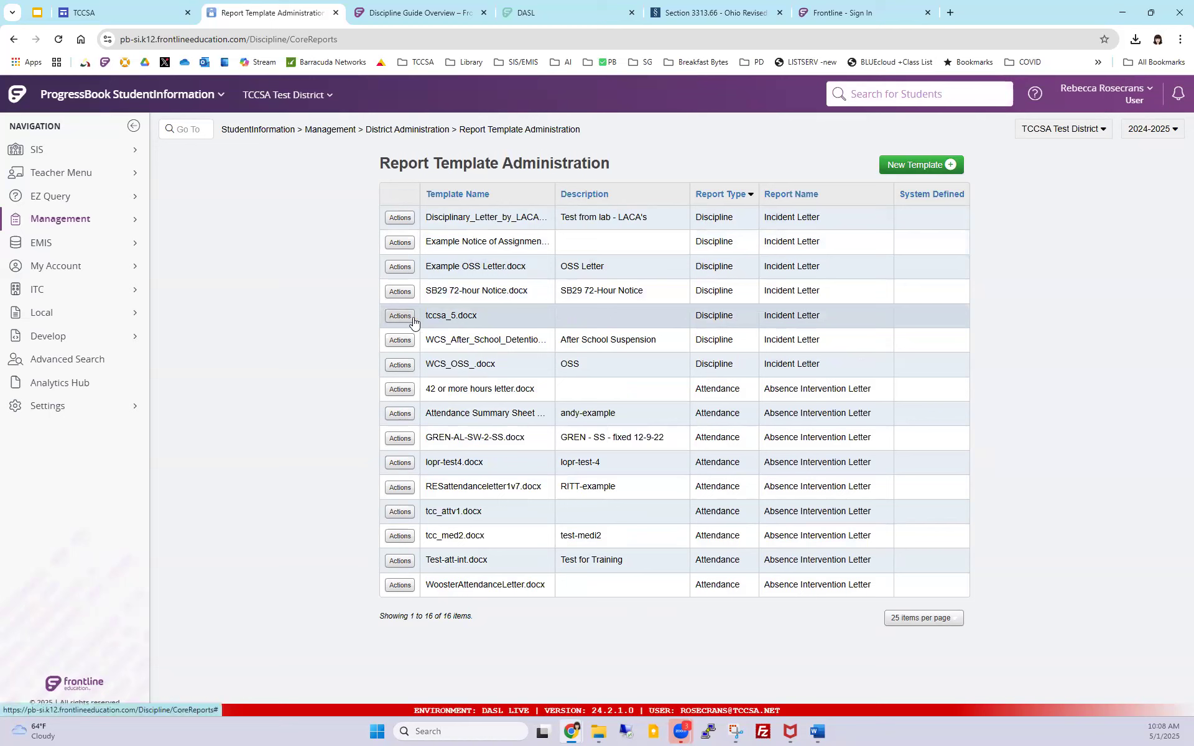
Step: Download the tccsa_5.docx discipline template and open the downloaded file
left_click_drag(426, 316, 455, 315)
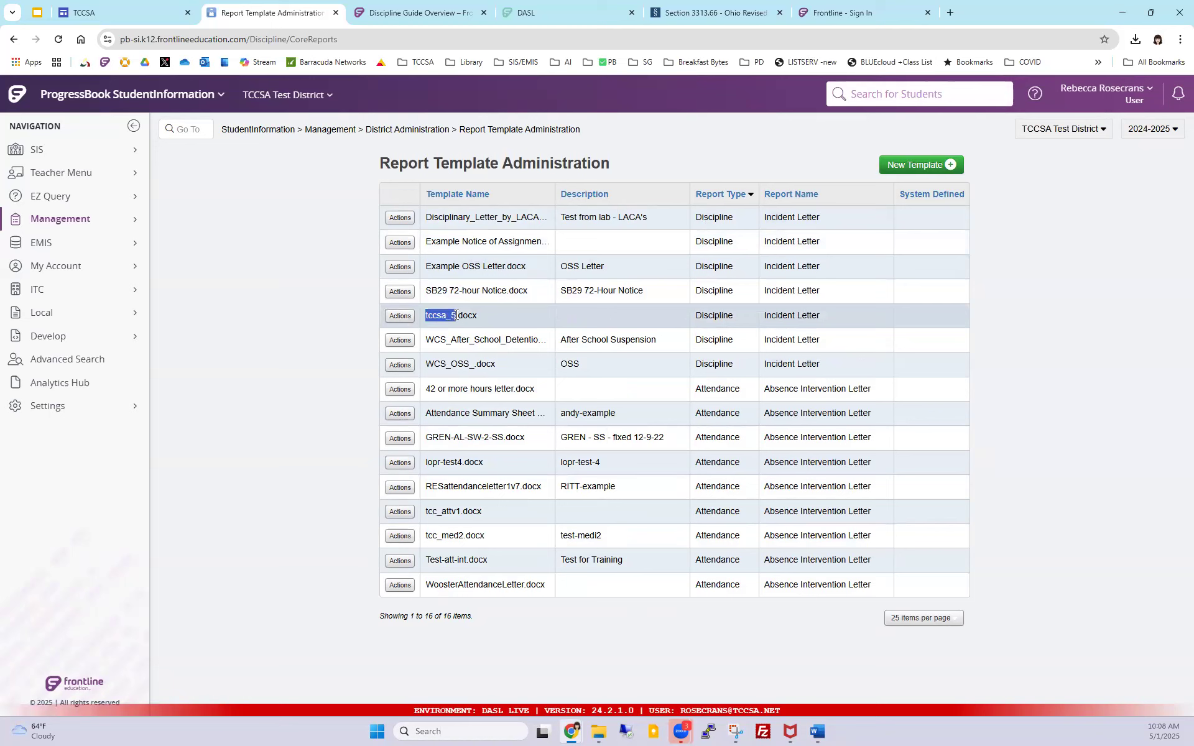
left_click(403, 319)
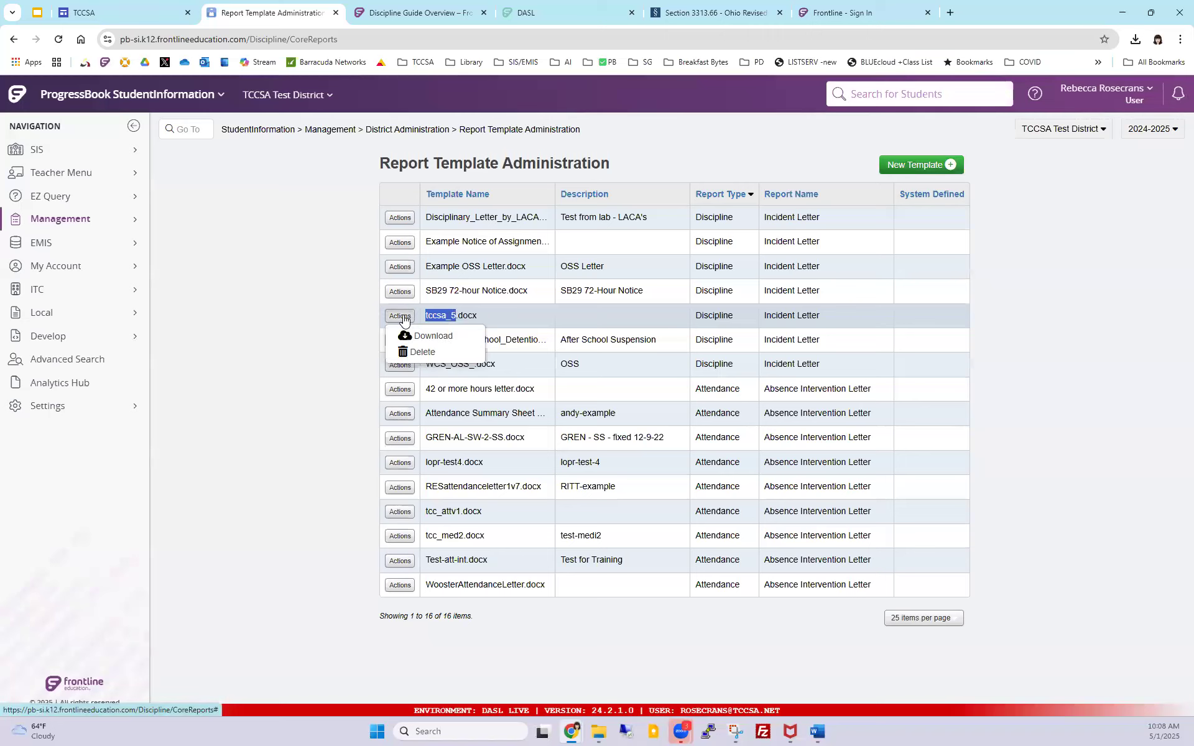
left_click(421, 339)
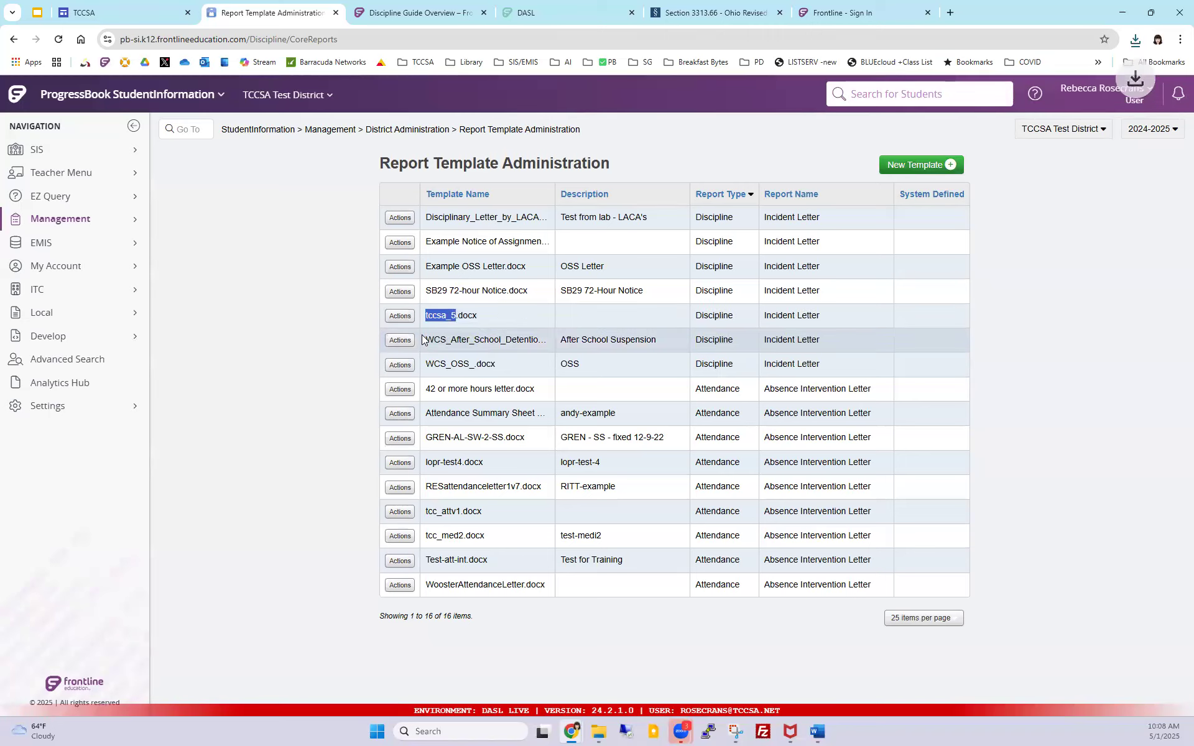
left_click(1136, 39)
left_click(1091, 95)
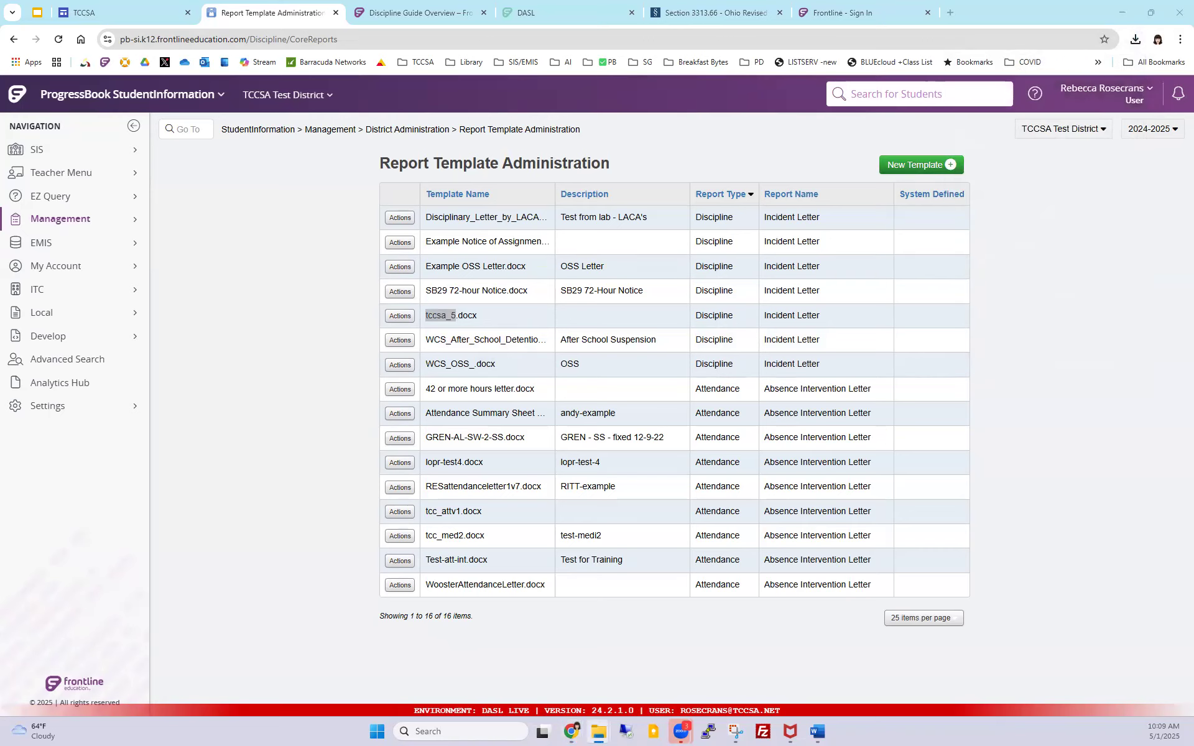
Step: In Word, close the generated incident letter, then enable editing in the downloaded tccsa_5 template to show its bookmarks
key("alt+Tab")
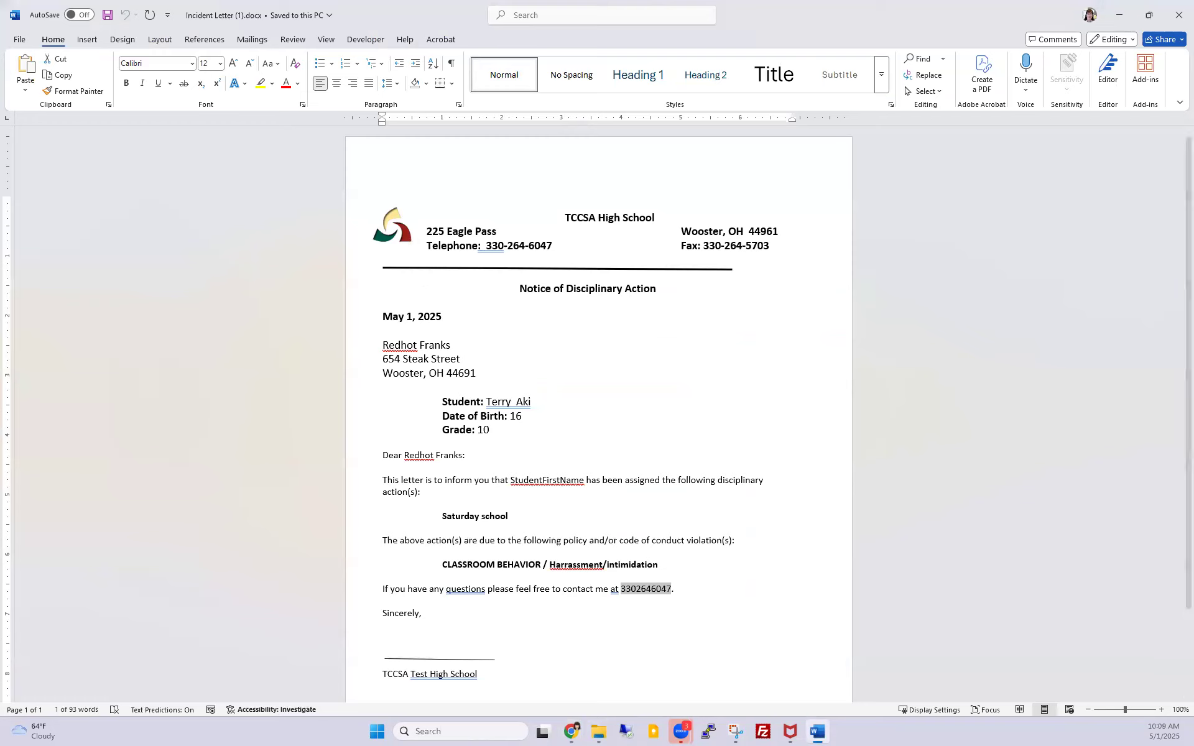
left_click(1175, 19)
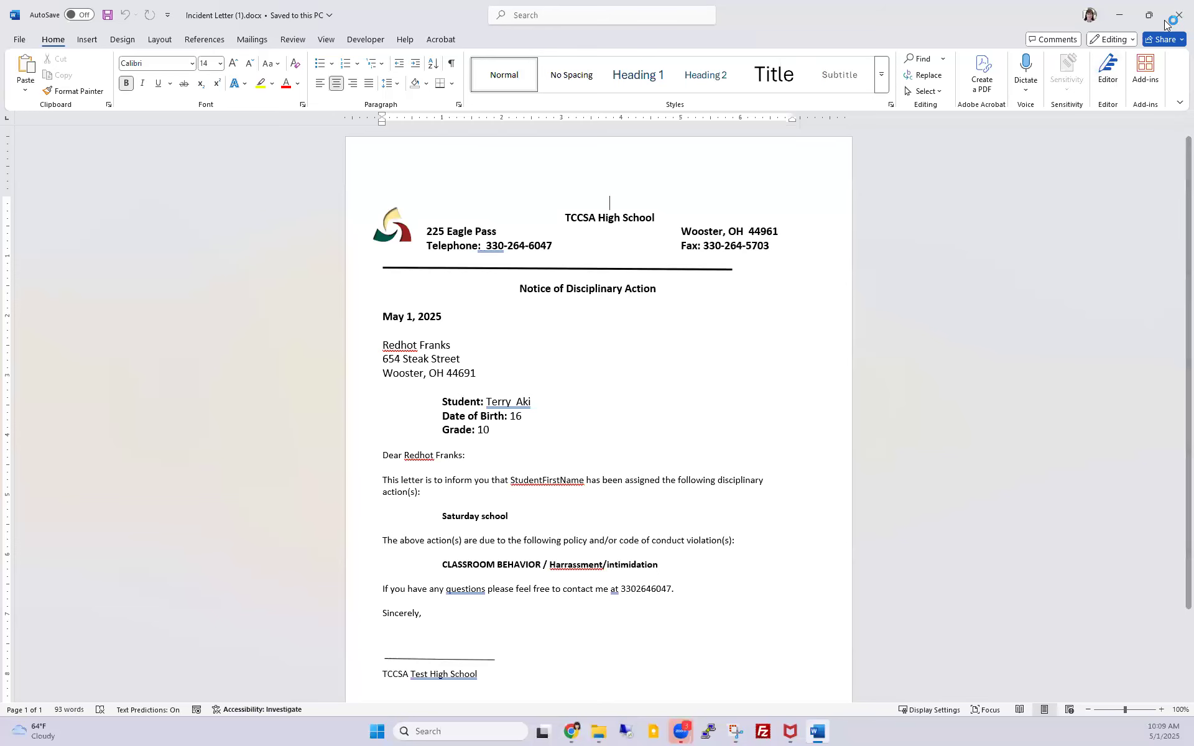
left_click(1179, 15)
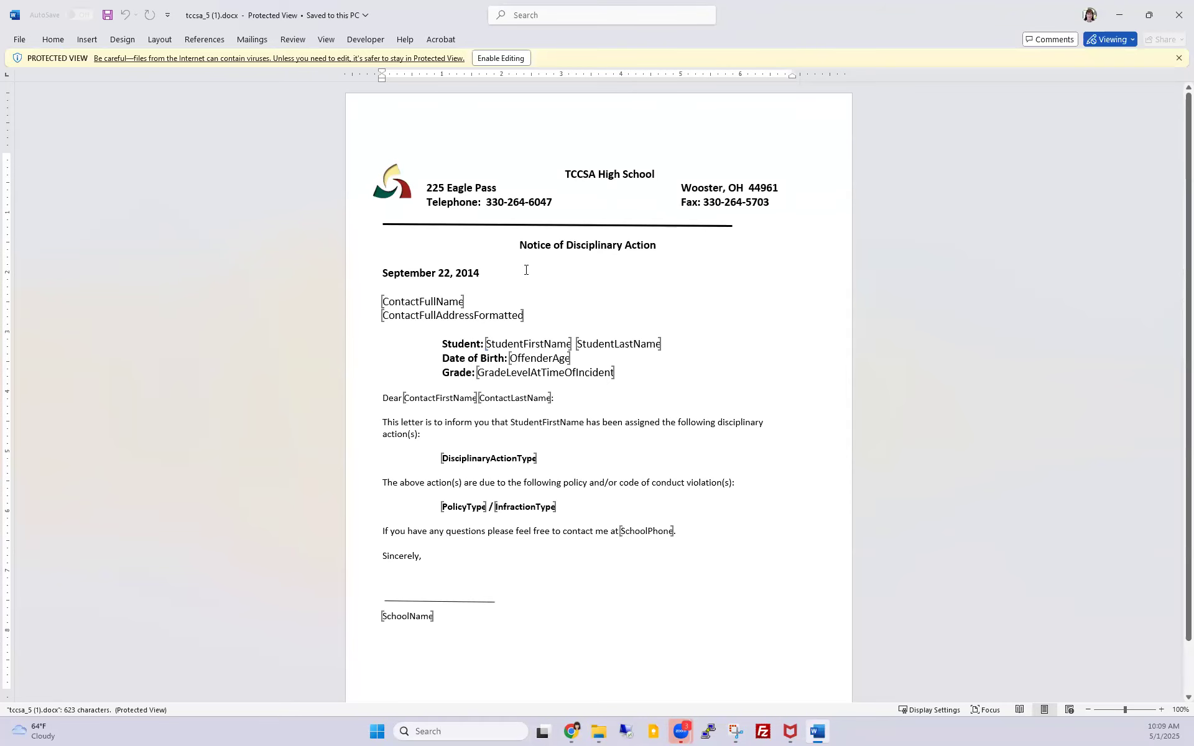
left_click(500, 59)
left_click(456, 344)
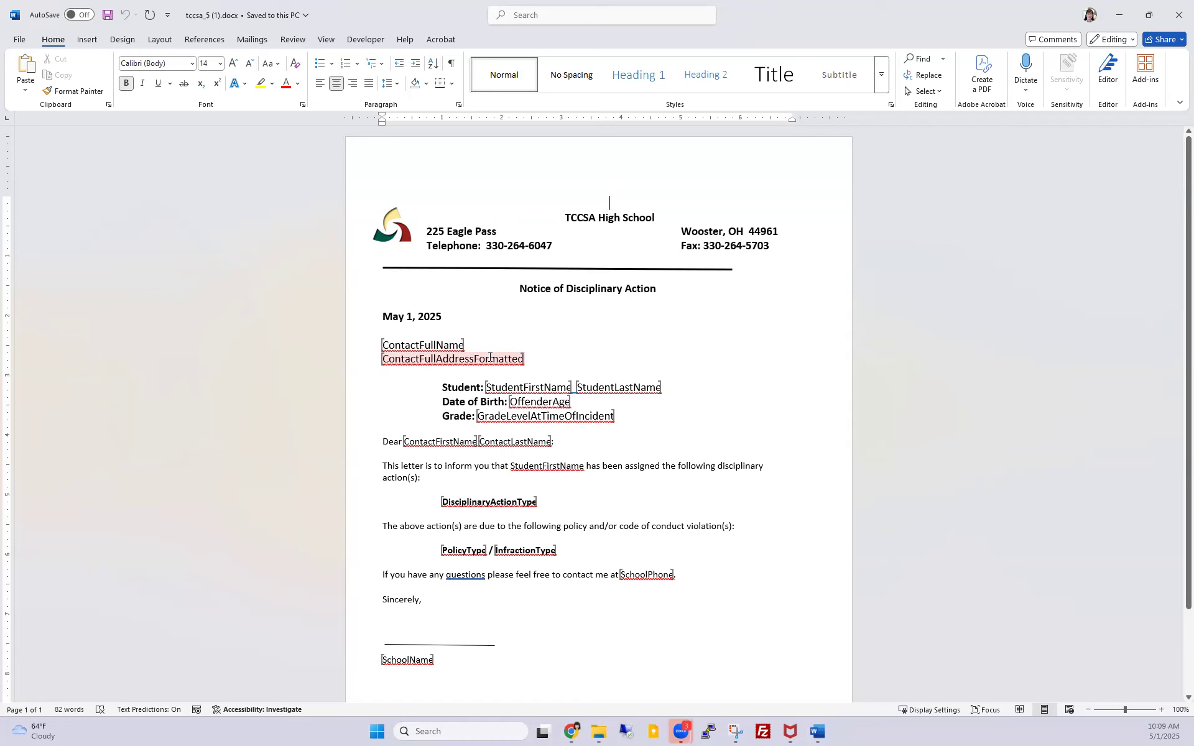
left_click(1119, 14)
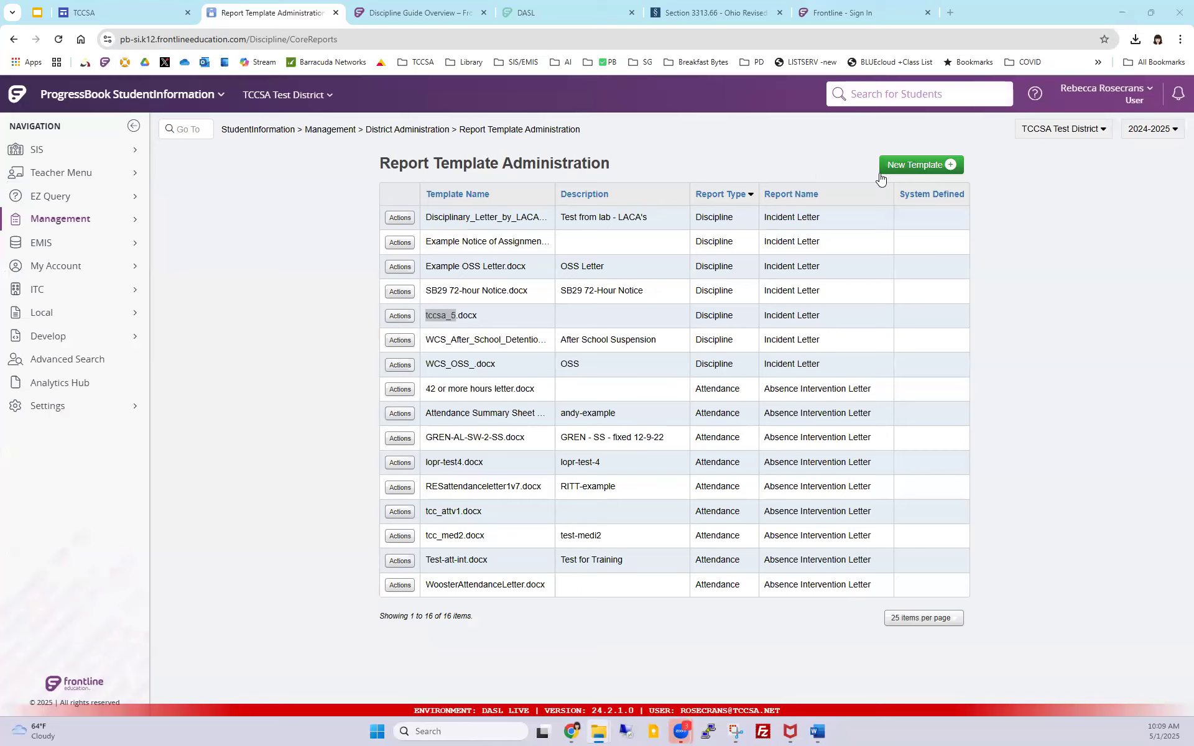
Step: Start a new template upload for the Incident Letter report and examine its list of available bookmarks
left_click(908, 165)
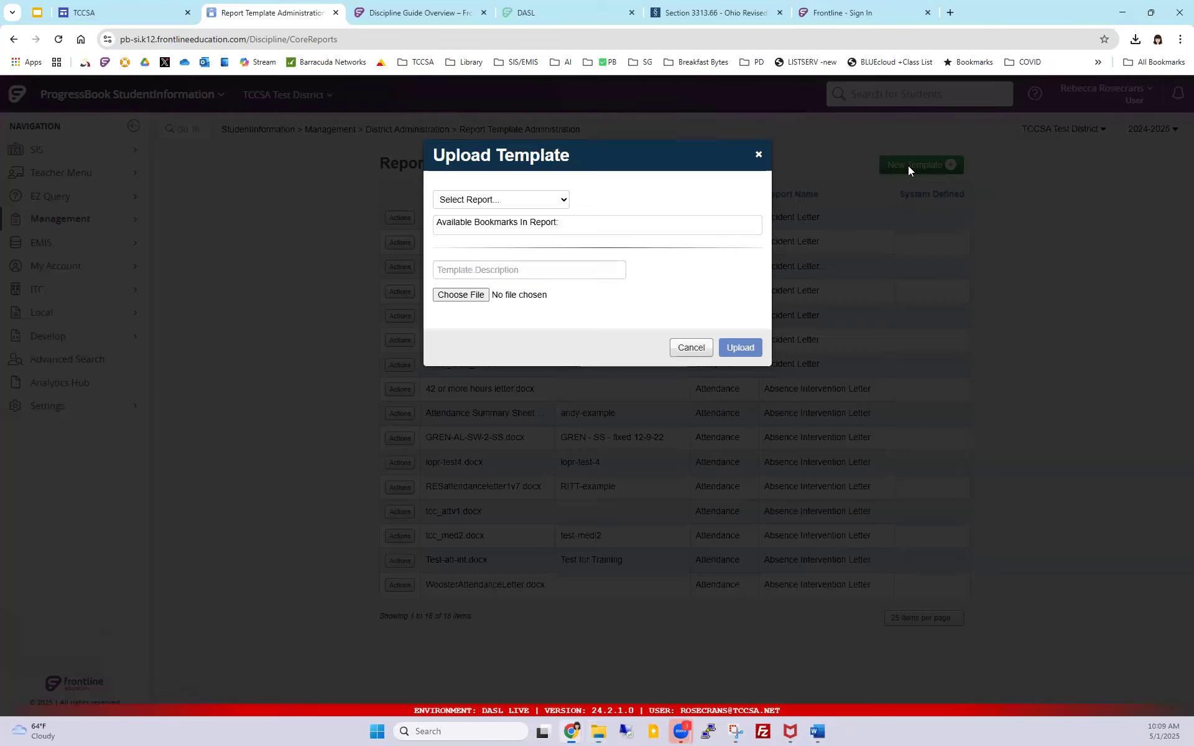
left_click(562, 200)
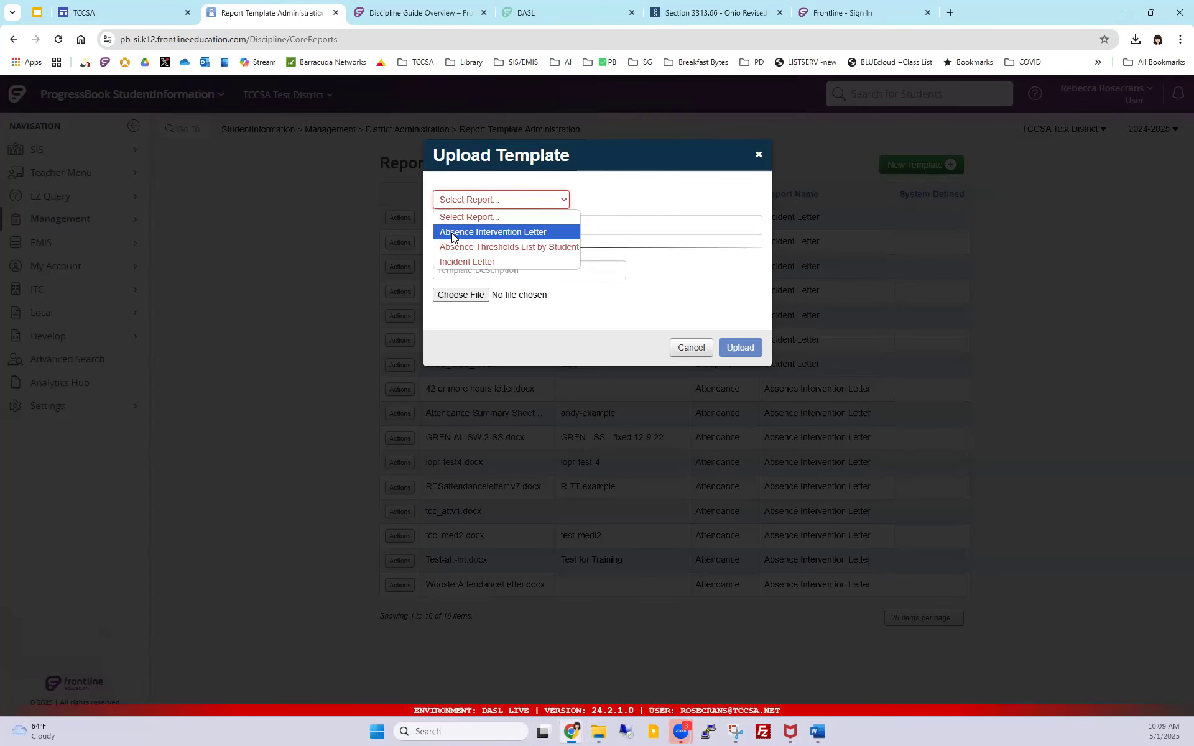
left_click(453, 261)
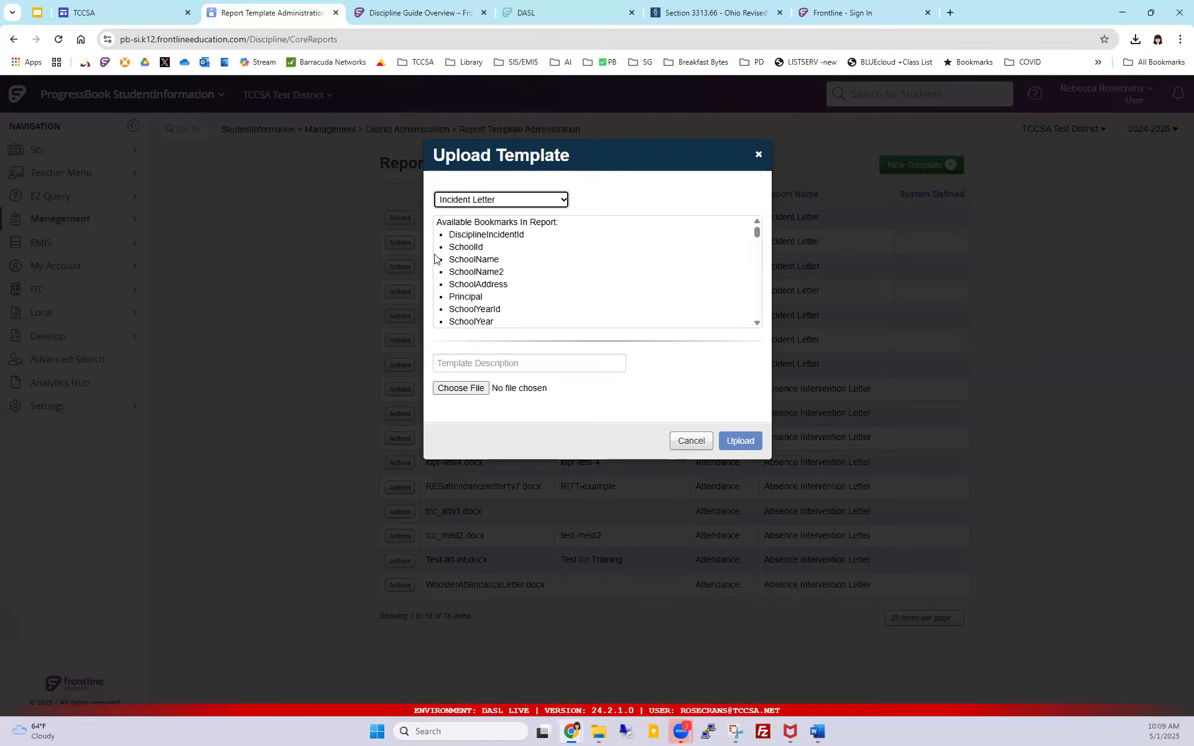
left_click_drag(438, 222, 565, 225)
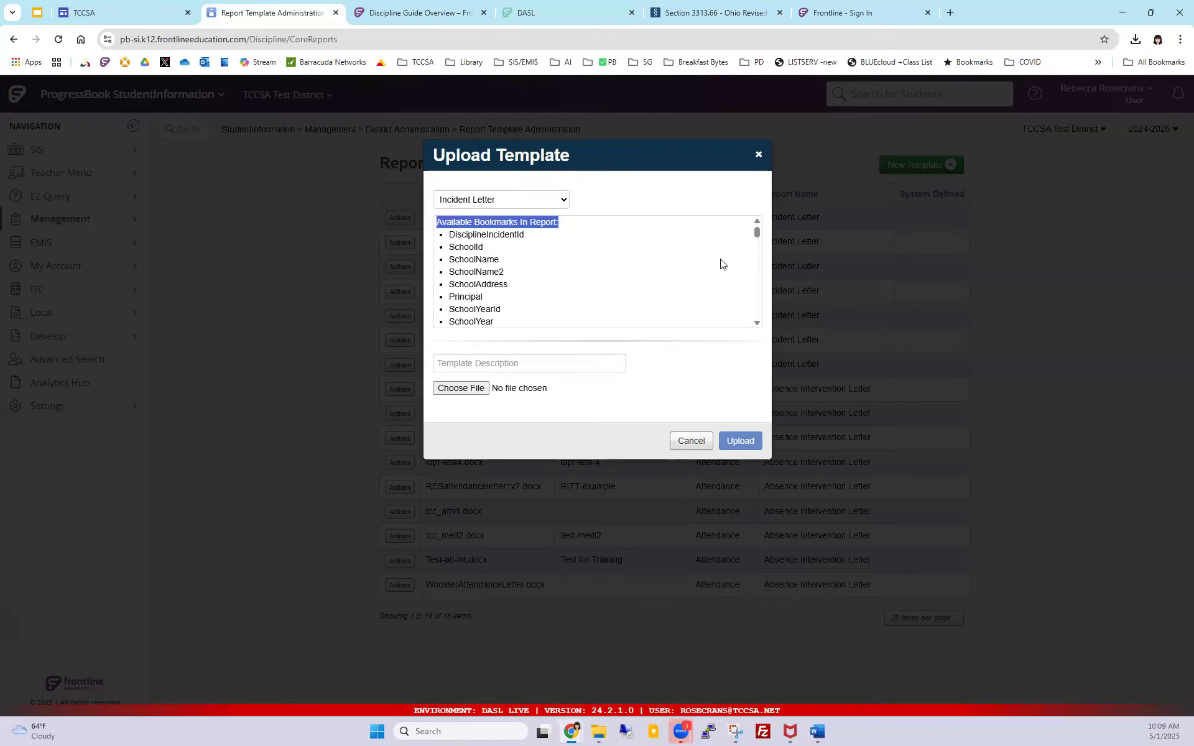
left_click_drag(756, 233, 756, 249)
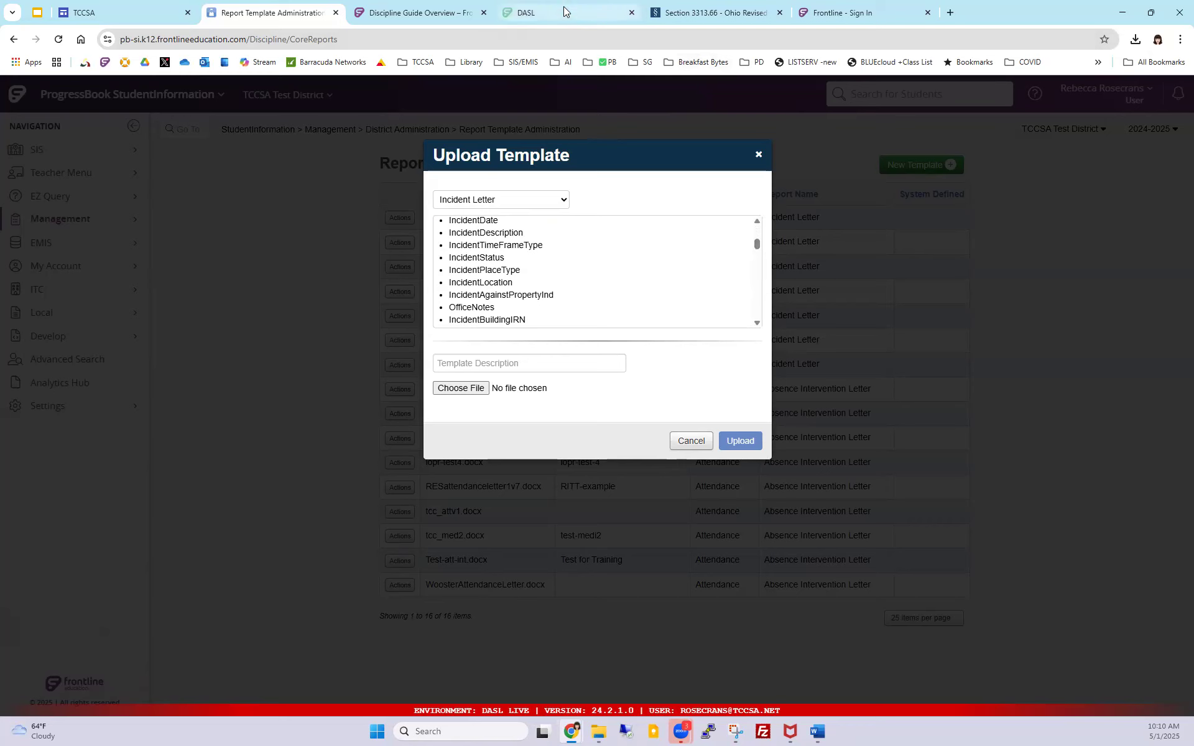
Step: Open the bookmarked Available Bookmarks In Discipline document in place of the Ohio Revised Code page
left_click(715, 13)
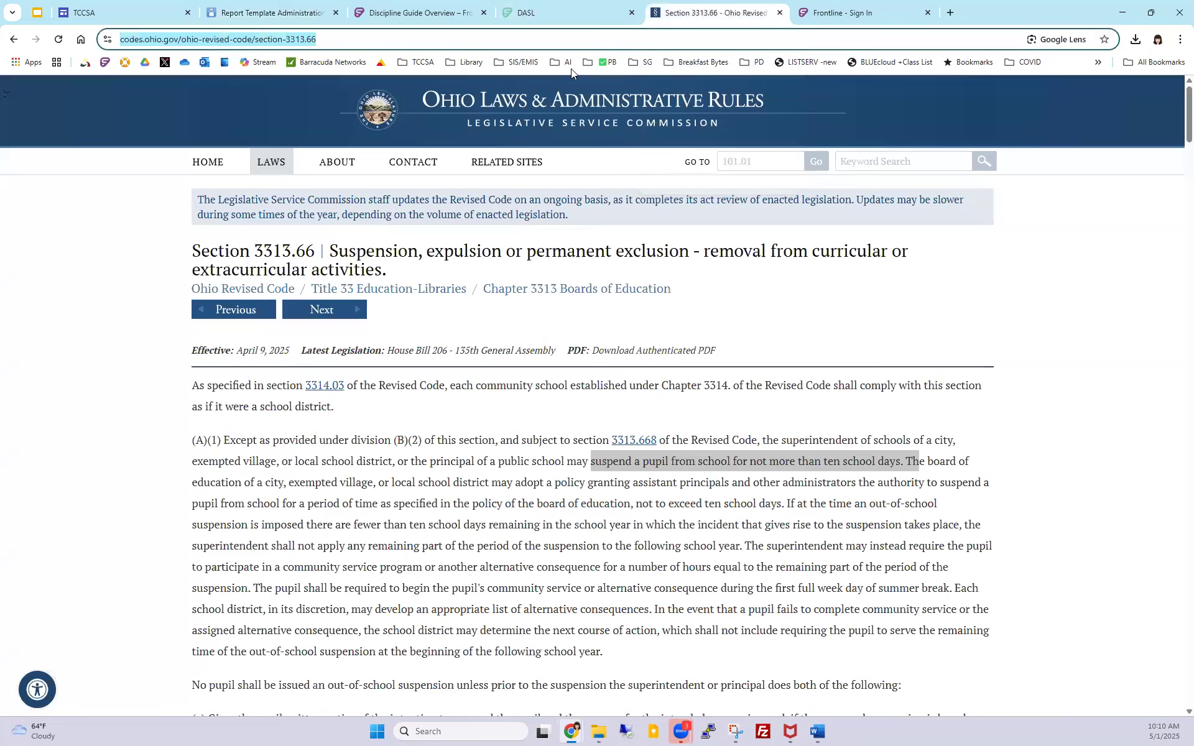
left_click(592, 63)
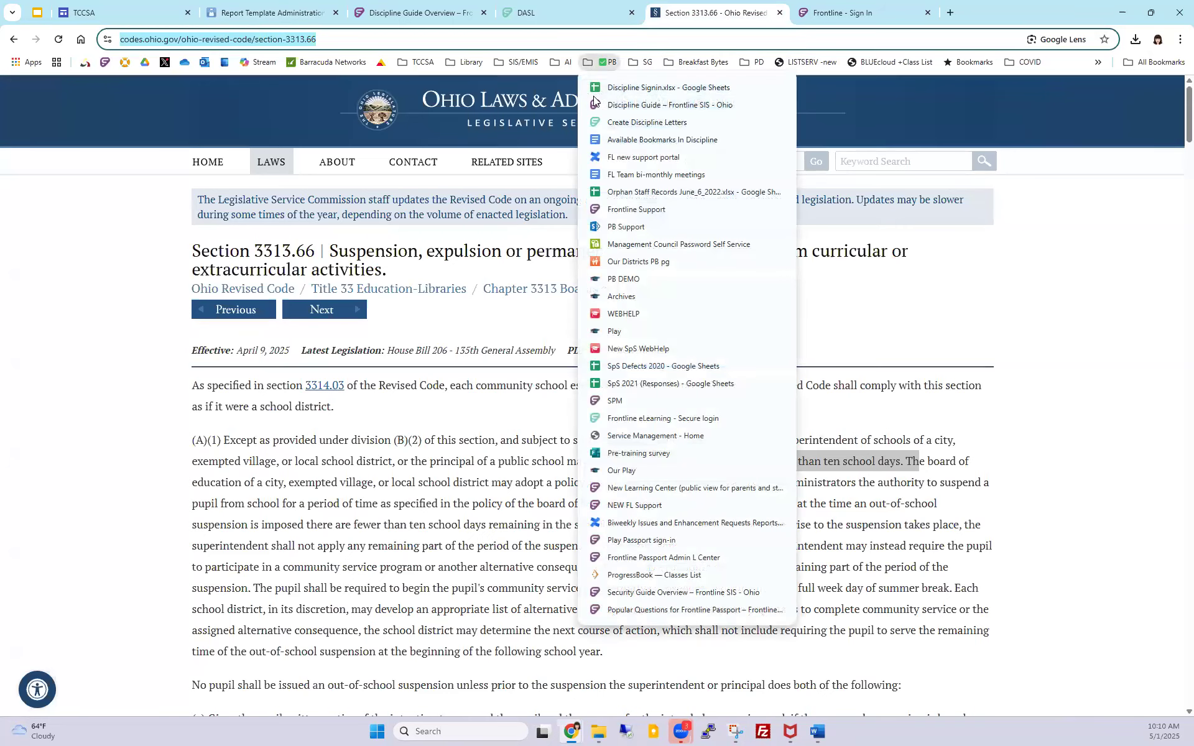
left_click(598, 138)
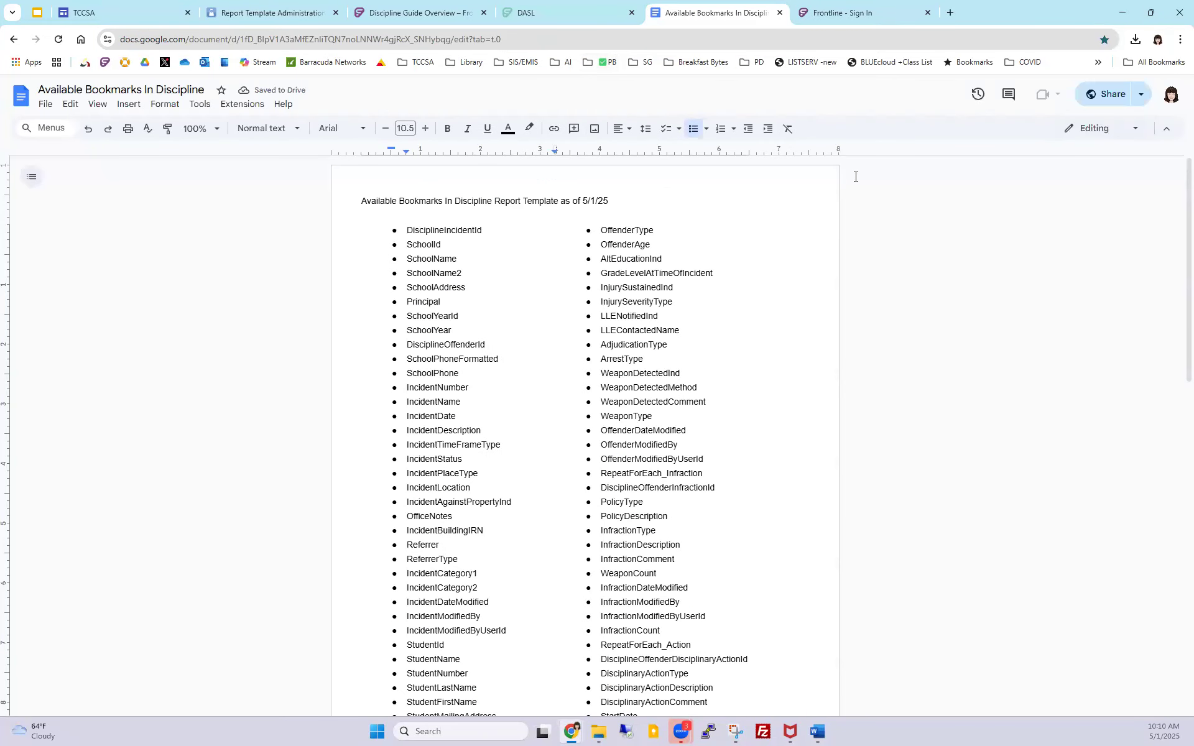
Step: Copy the sharing link of the Available Bookmarks In Discipline document
left_click(1109, 94)
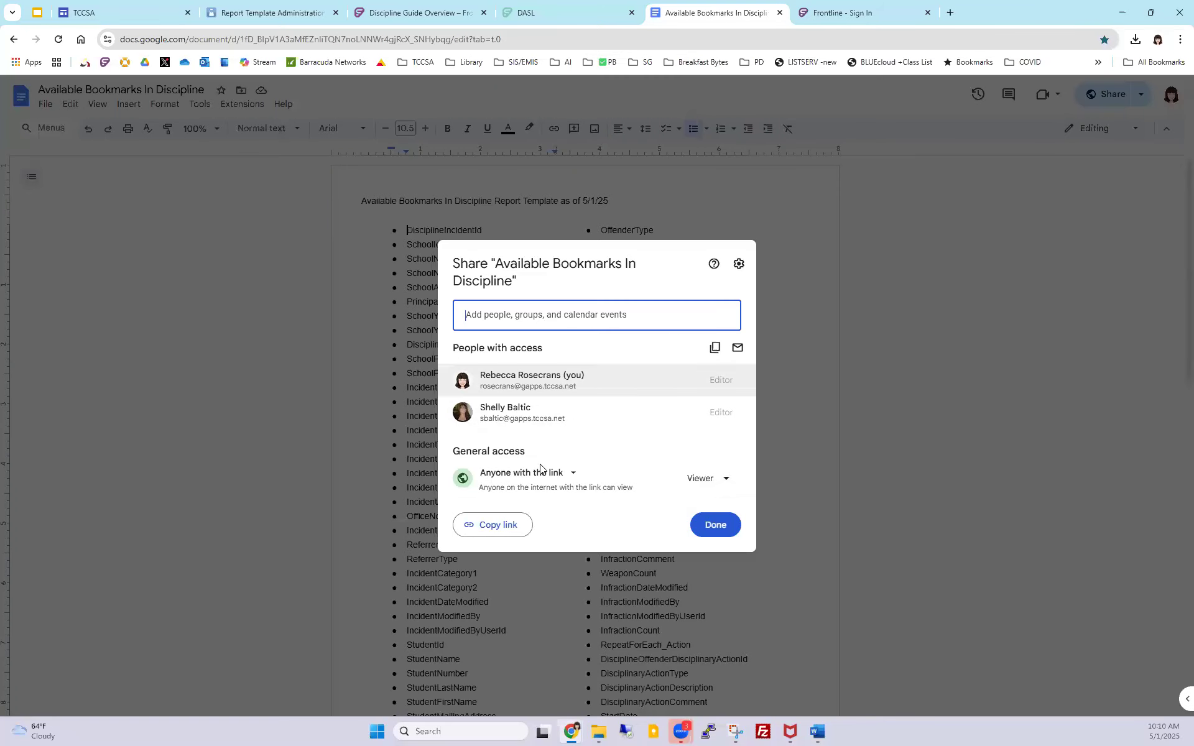
left_click(496, 525)
left_click(697, 525)
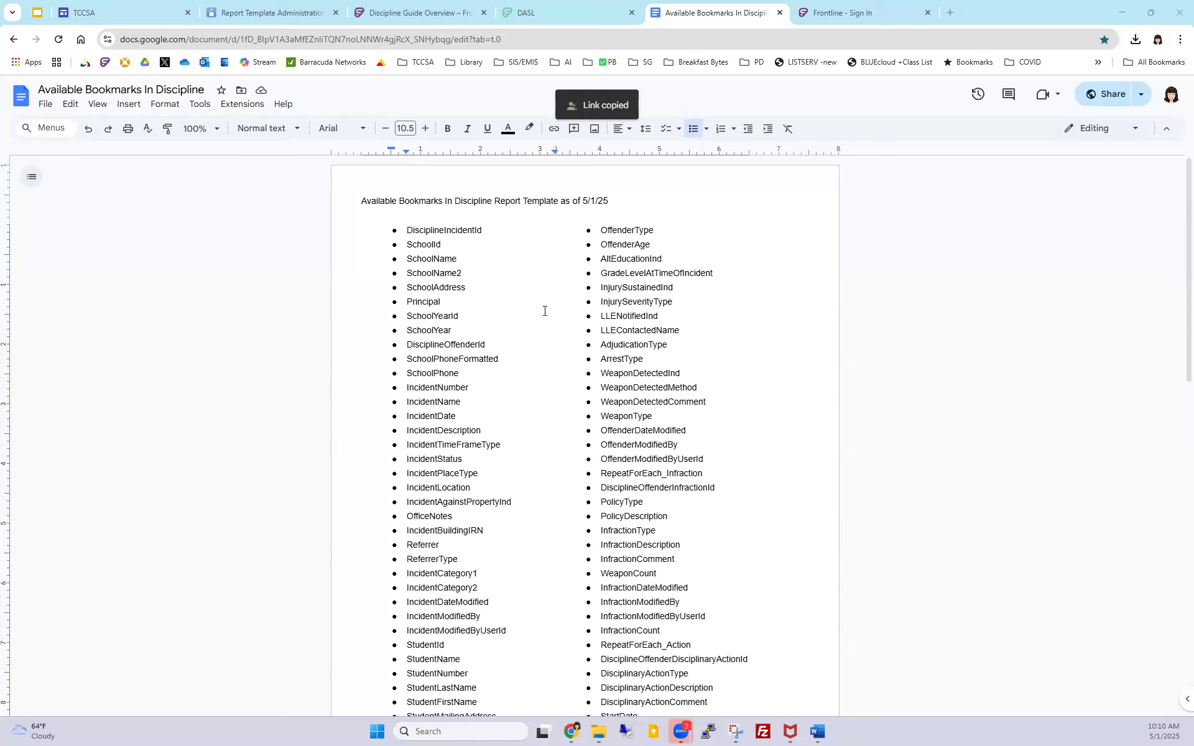
Step: Look through the whole Available Bookmarks In Discipline list, and close the document and the Frontline sign-in page
scroll(545, 311, "down", 6)
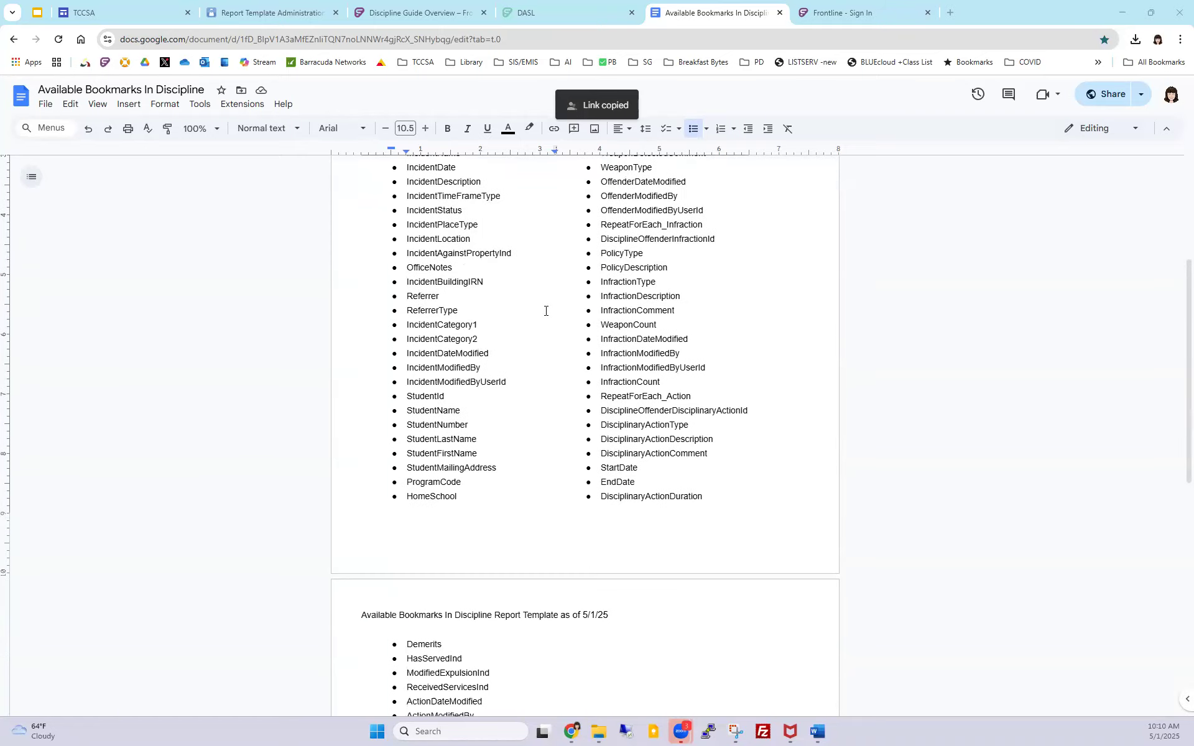
scroll(545, 311, "down", 4)
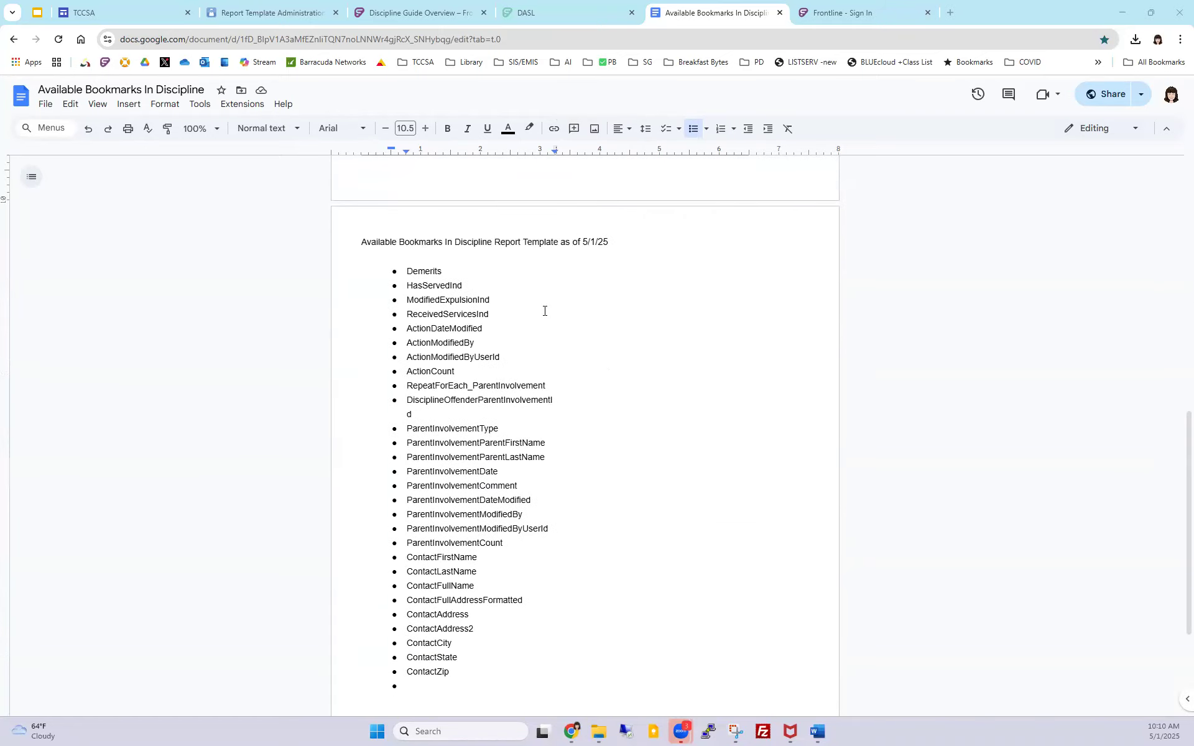
scroll(544, 311, "down", 2)
scroll(544, 309, "up", 8)
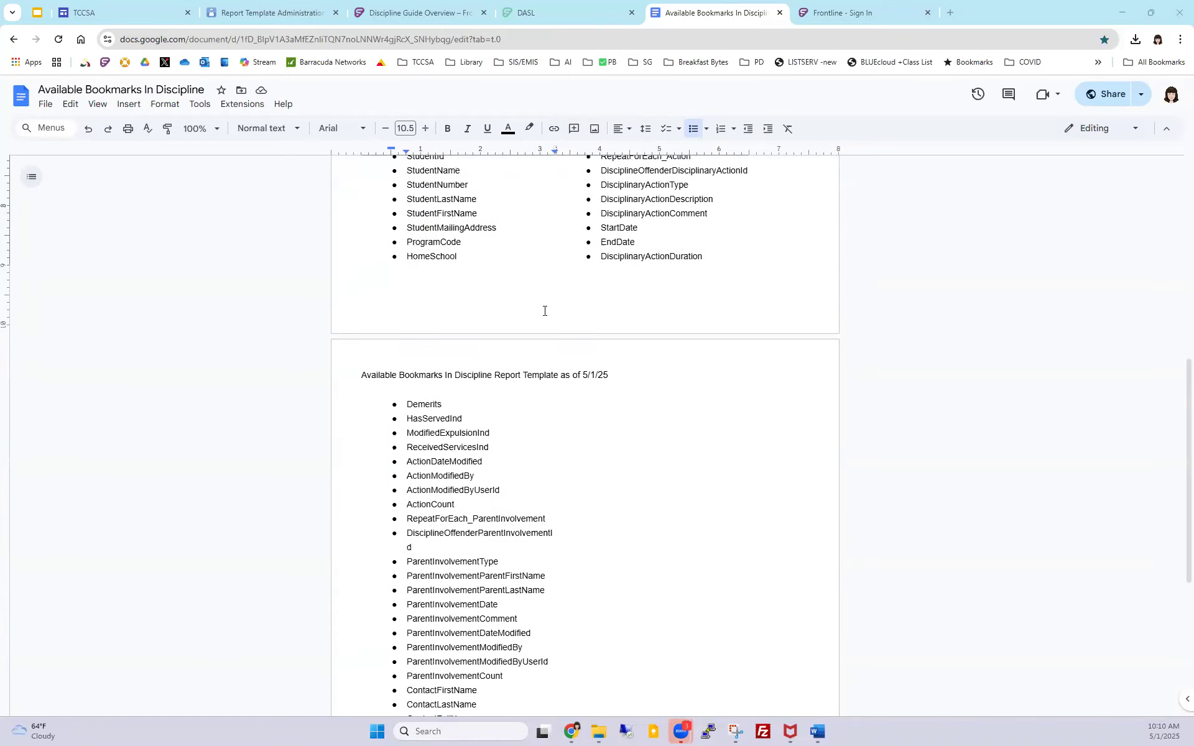
scroll(544, 307, "up", 3)
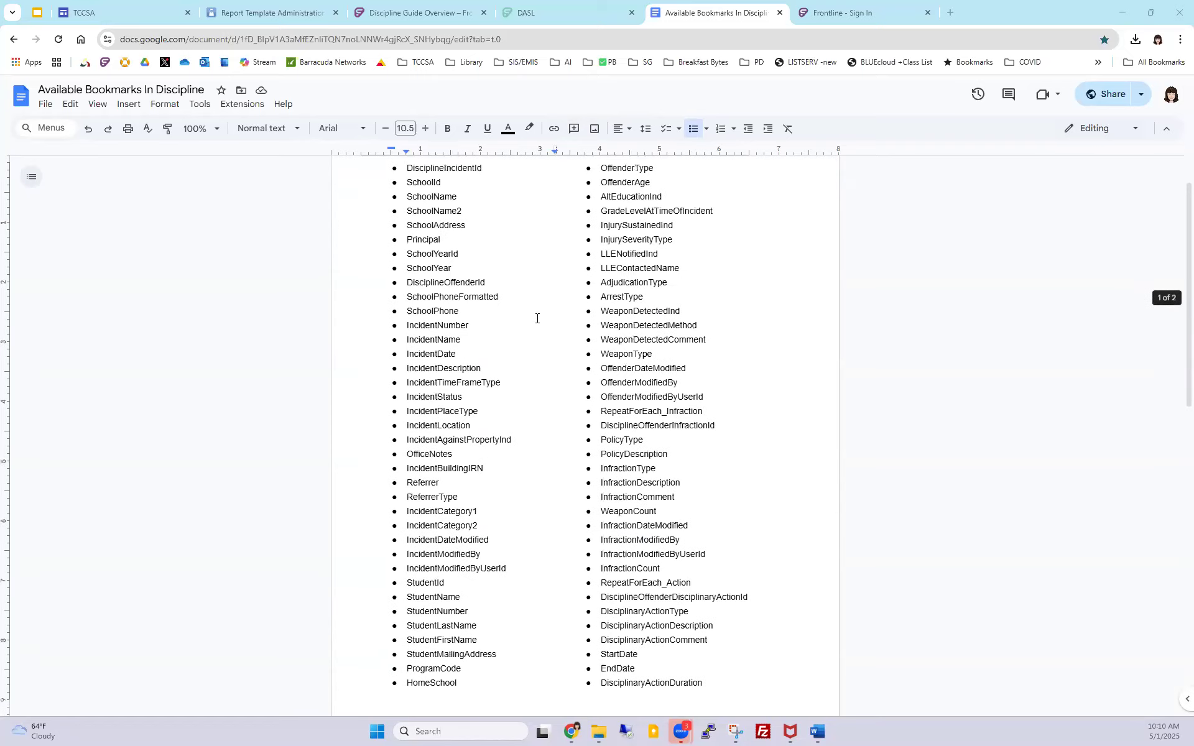
left_click(779, 13)
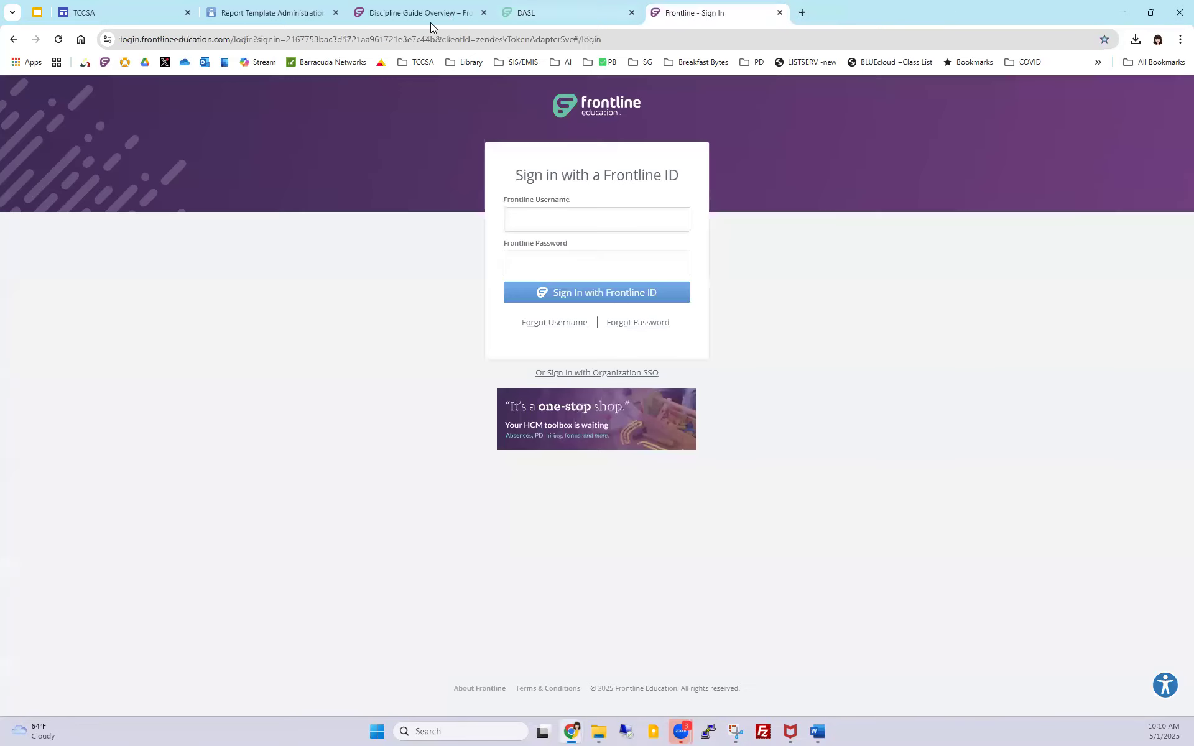
left_click(779, 12)
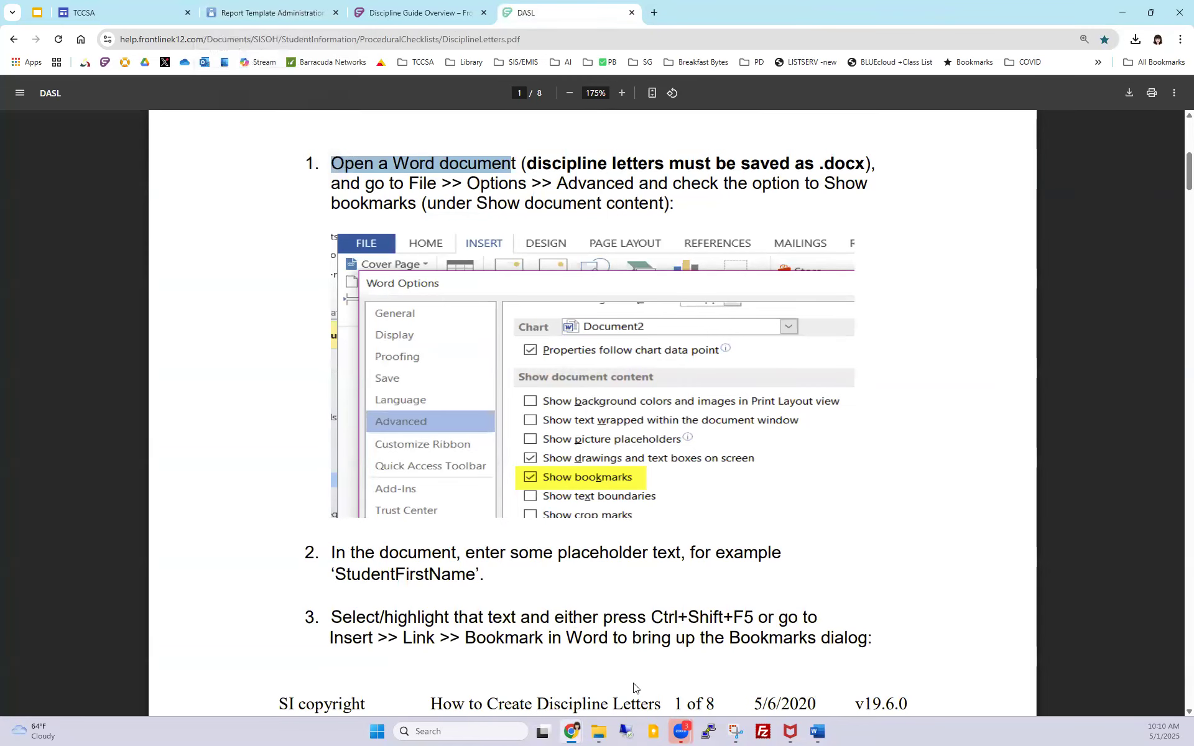
Step: In Word, add the SchoolName bookmark at the insertion point above the TCCSA High School heading of the tccsa_5 template
left_click(818, 731)
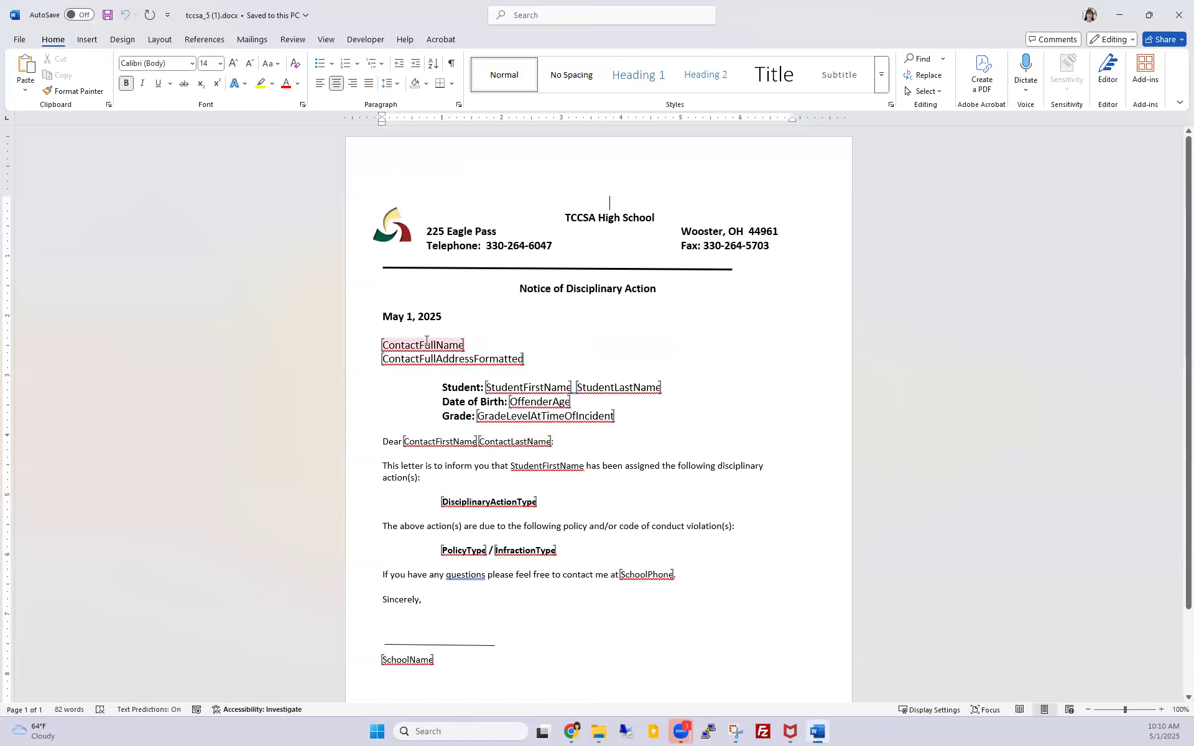
left_click(87, 39)
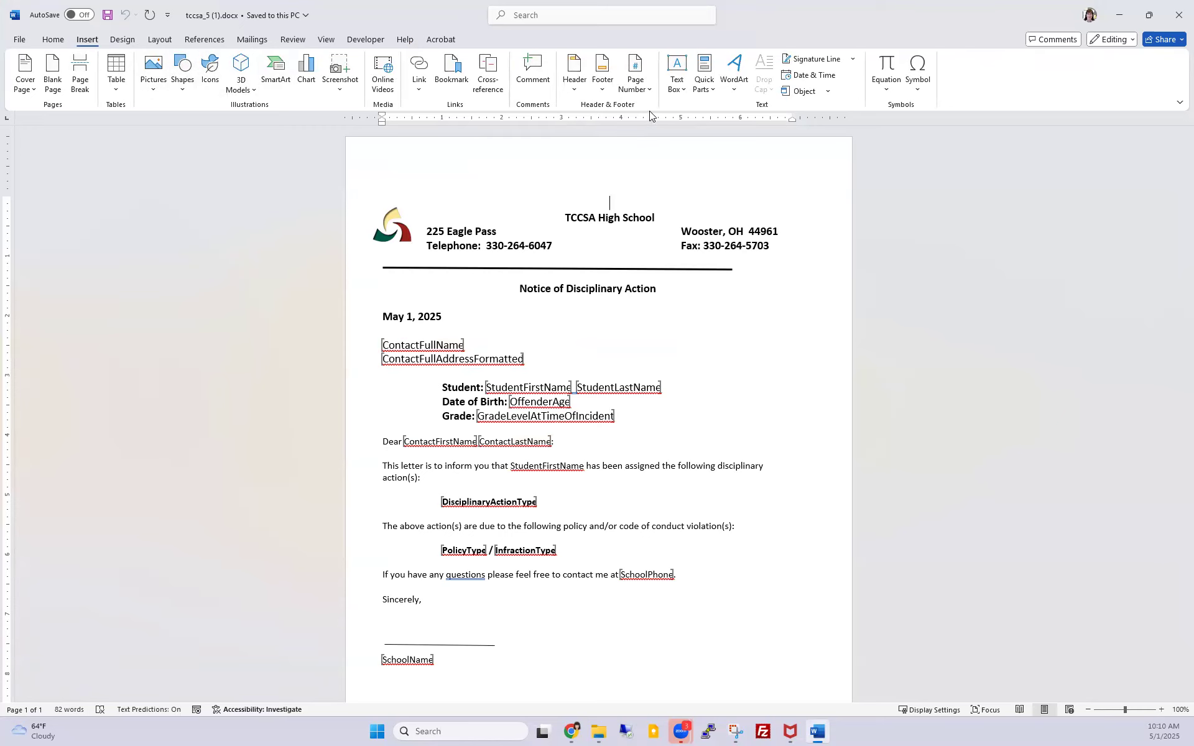
left_click(452, 72)
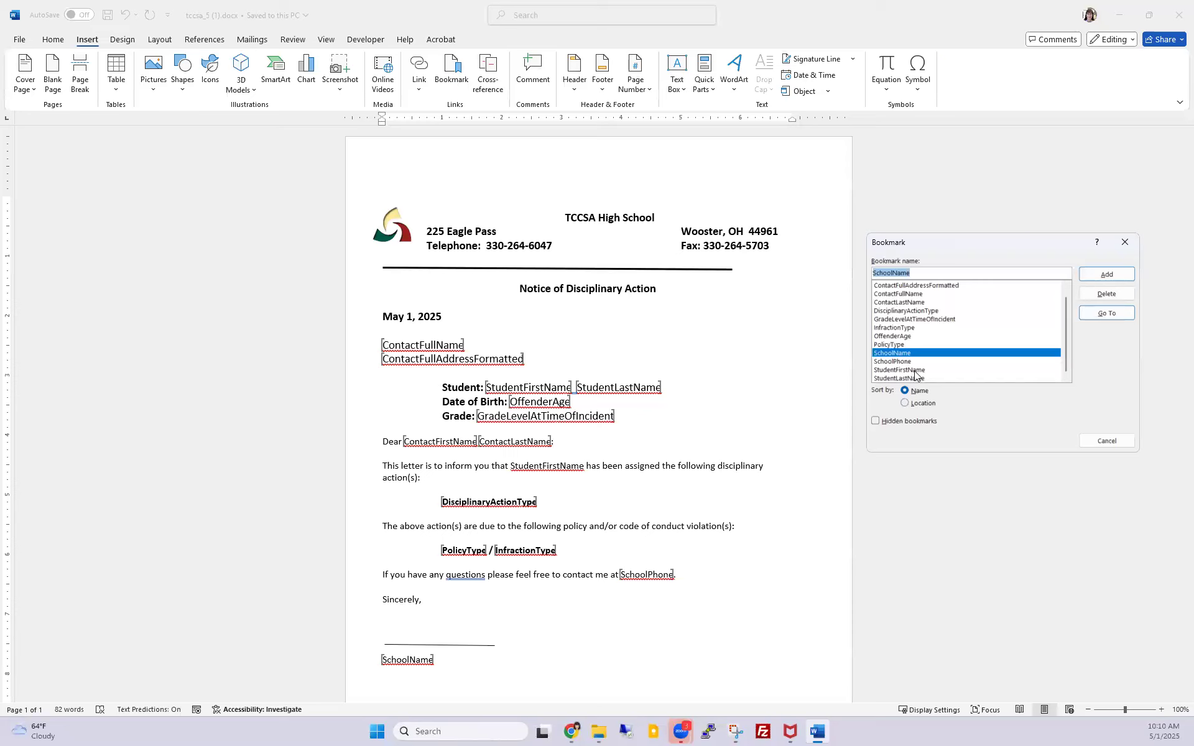
left_click(1099, 274)
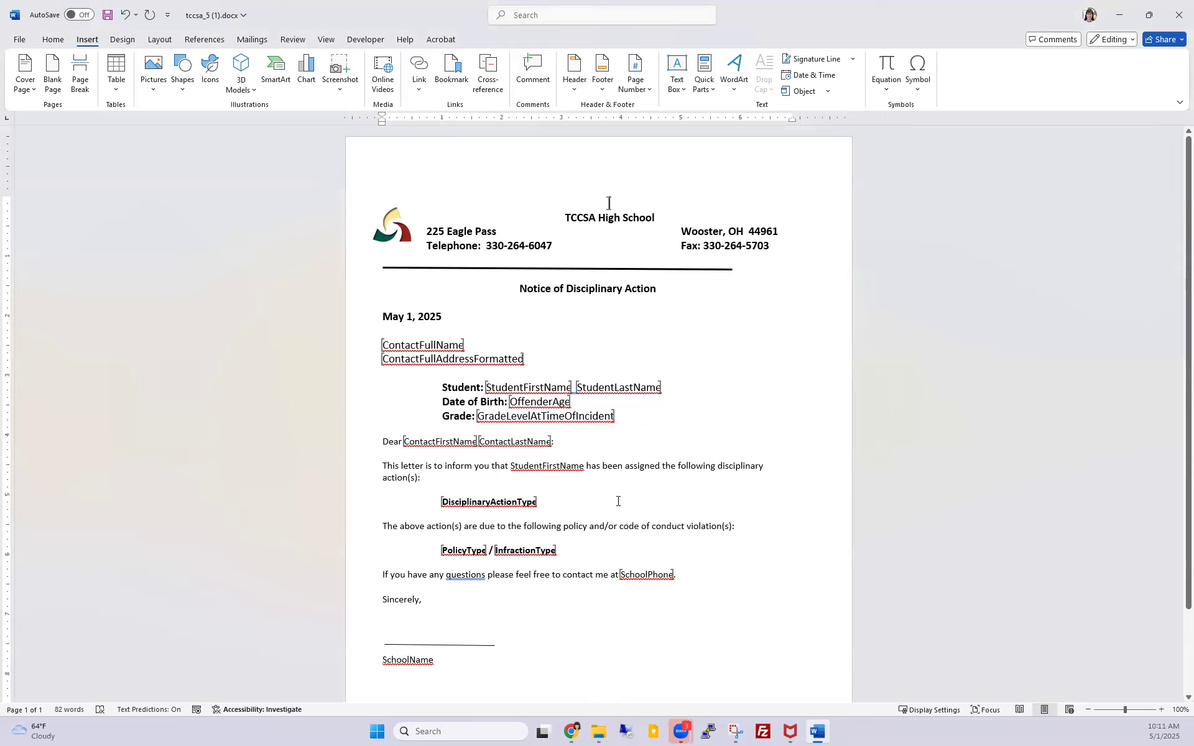
left_click(563, 468)
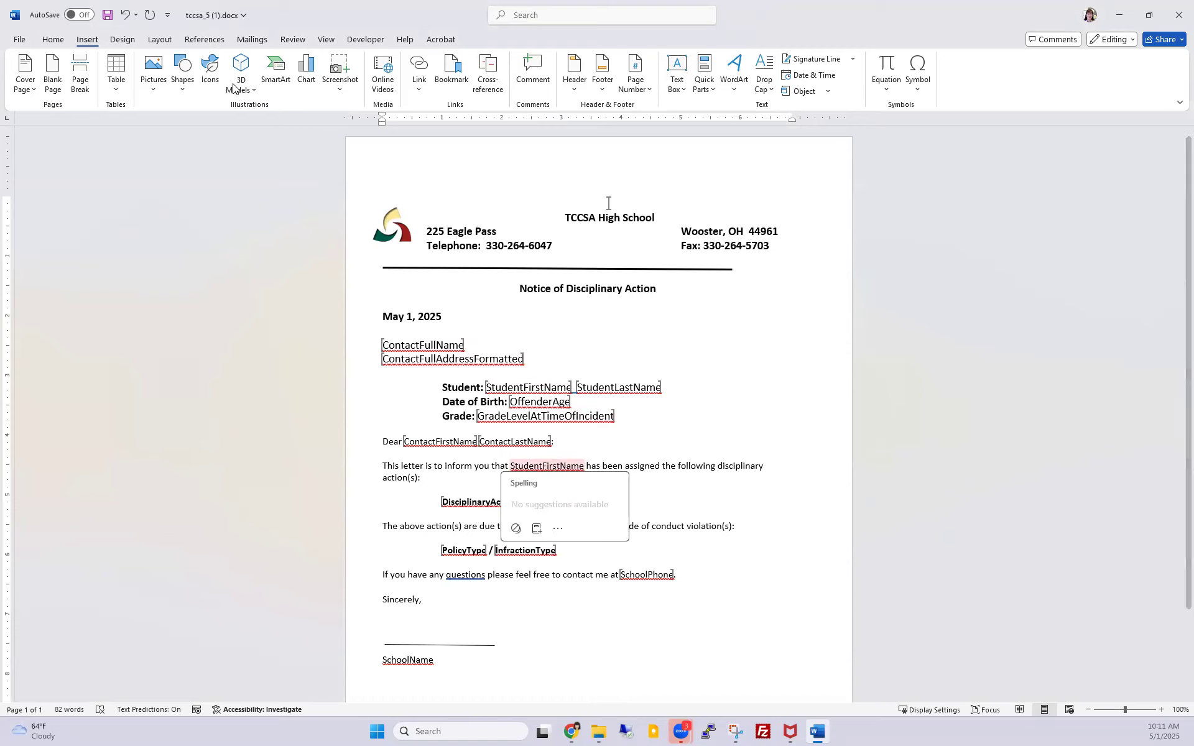
left_click(459, 80)
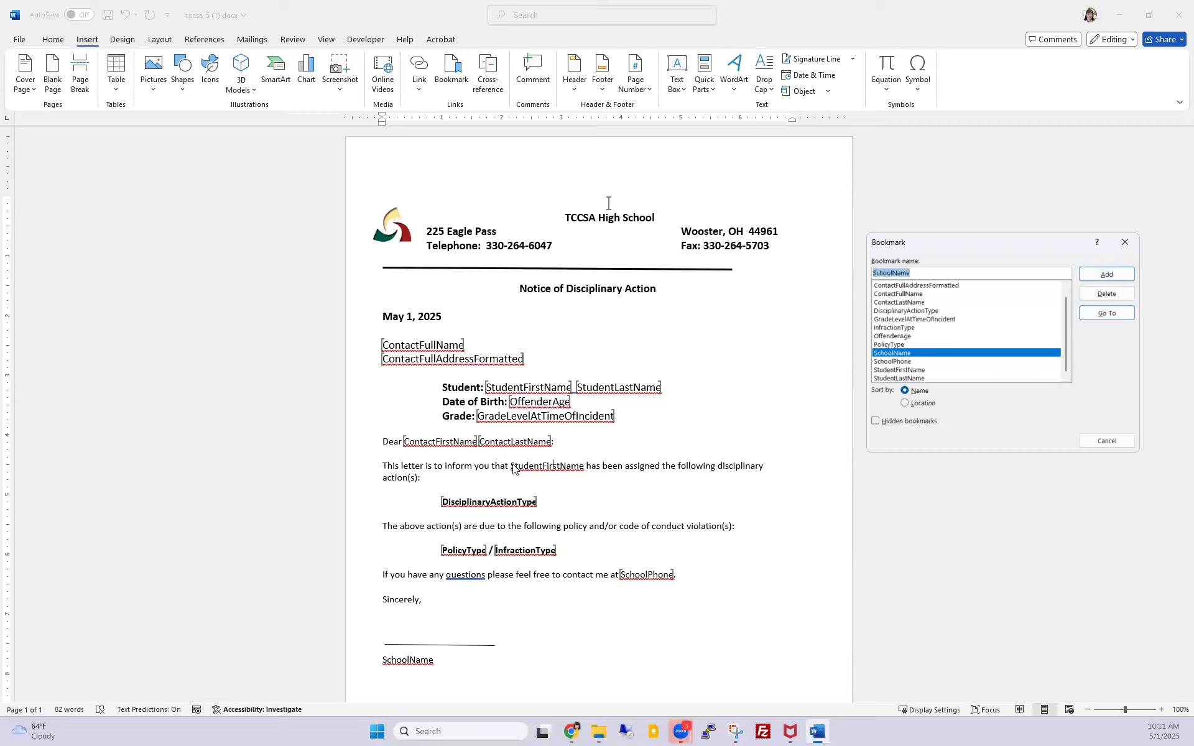
left_click(1102, 441)
Step: In the Word template, assign the SchoolName bookmark to the StudentFirstName text in the sentence beginning "This letter is to inform you"
left_click_drag(511, 468, 586, 468)
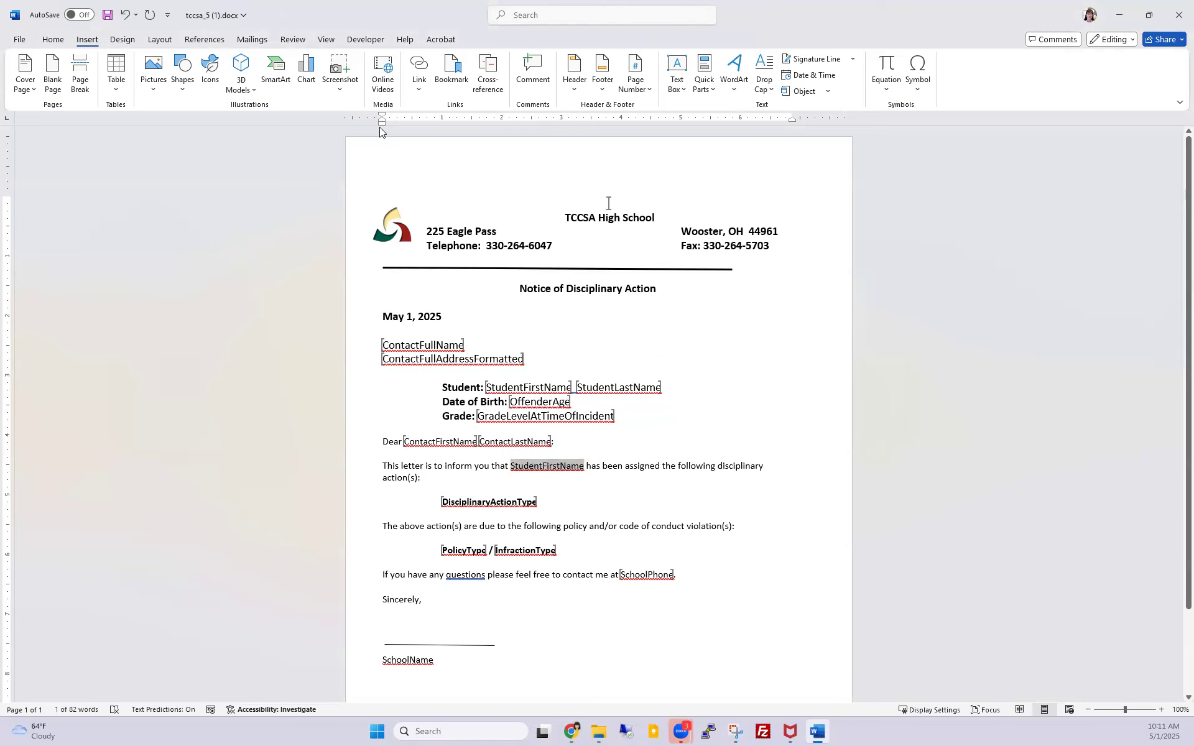
left_click(457, 71)
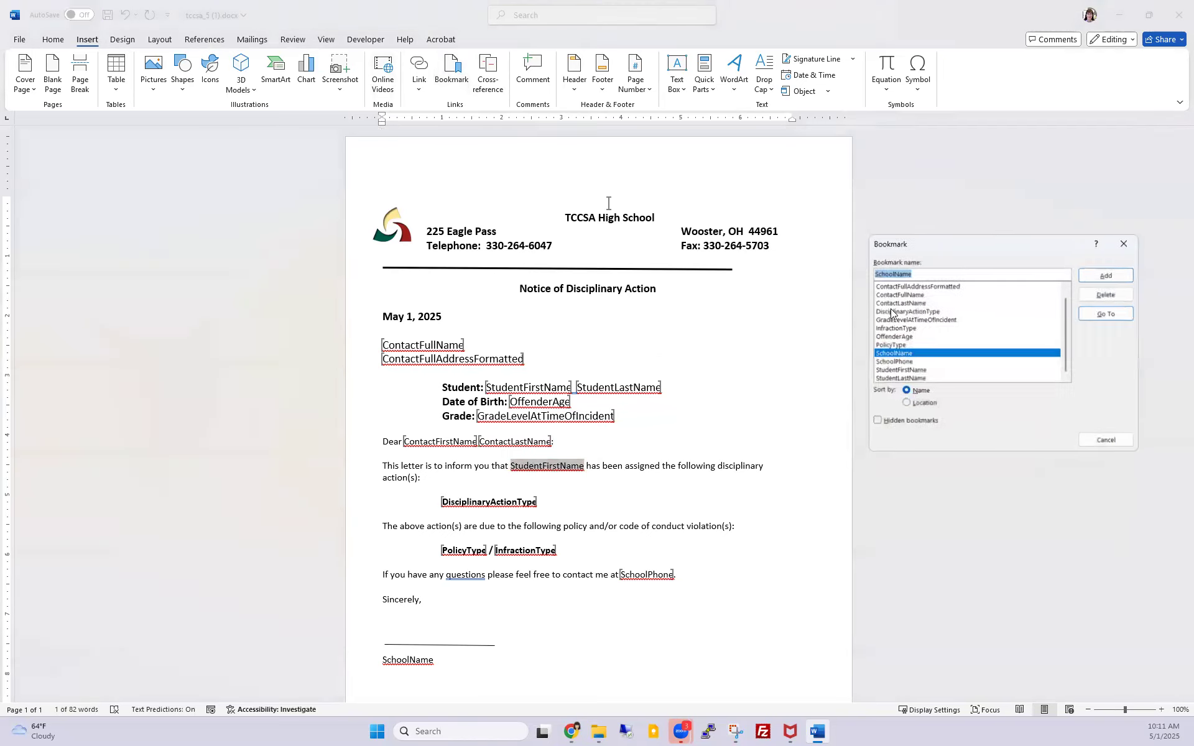
left_click(1088, 275)
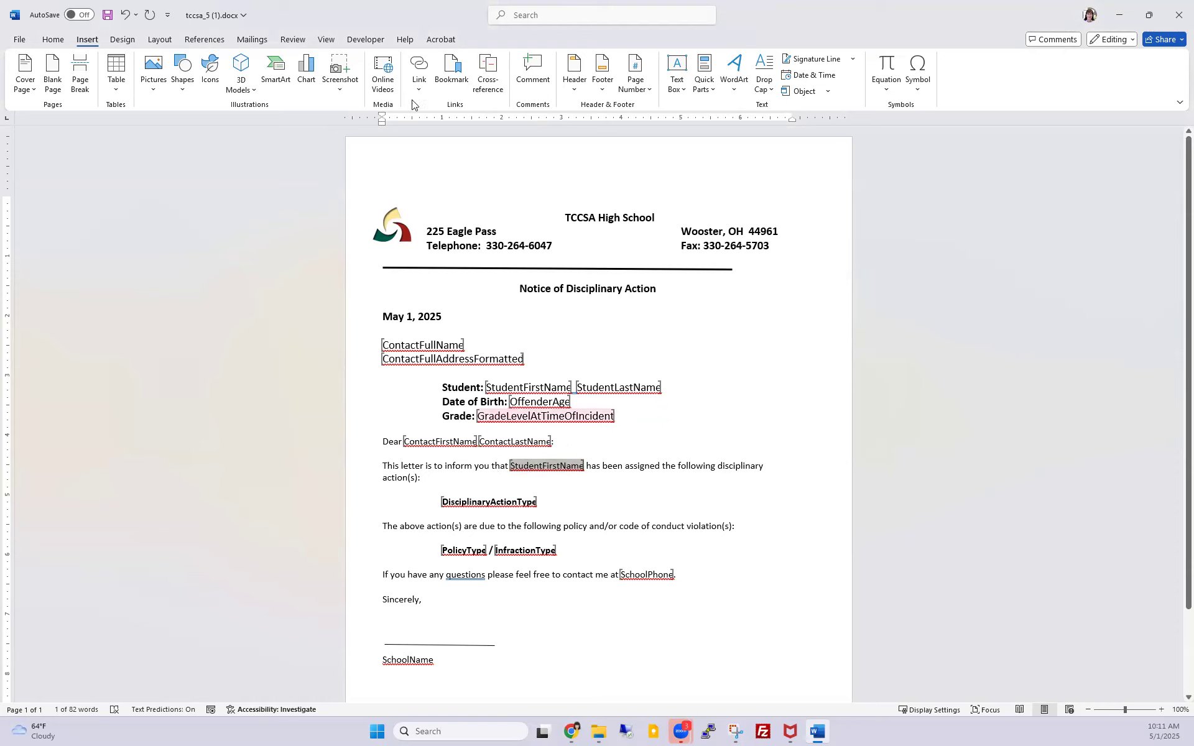
Step: Sort the template's bookmark list by location and go to the StudentFirstName bookmark in the letter
left_click(452, 73)
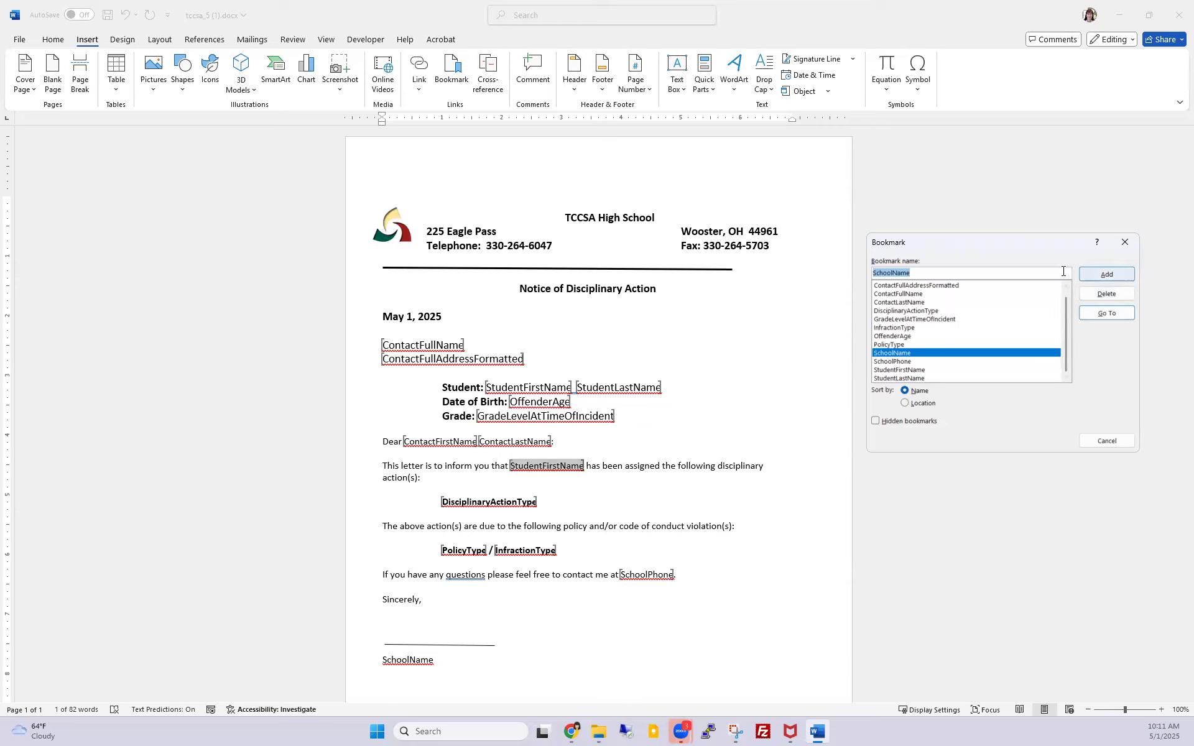
left_click(905, 403)
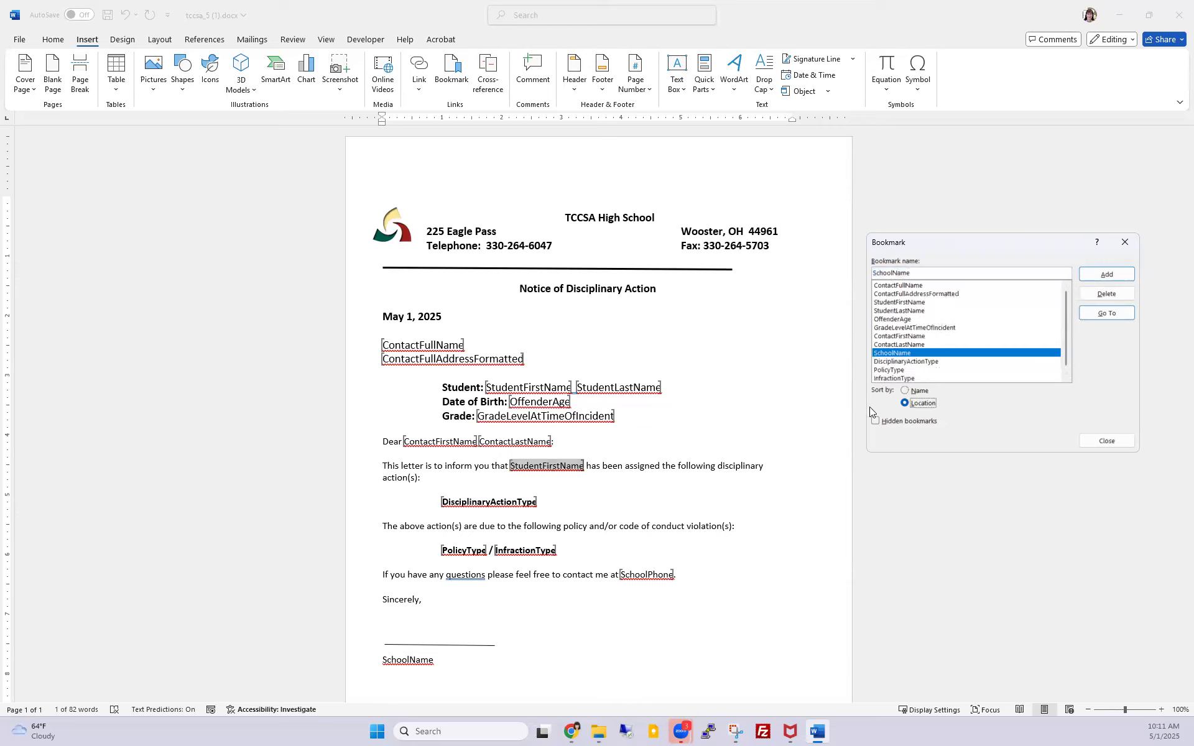
left_click(909, 286)
left_click(908, 295)
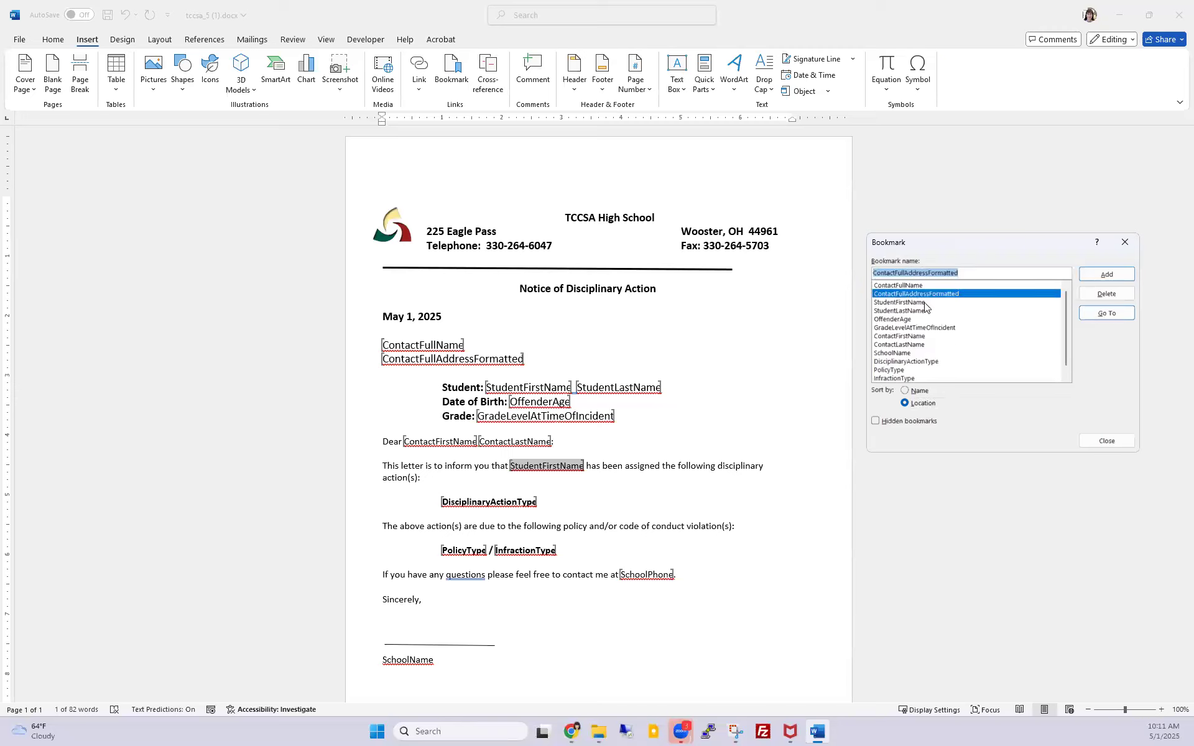
scroll(898, 372, "down", 1)
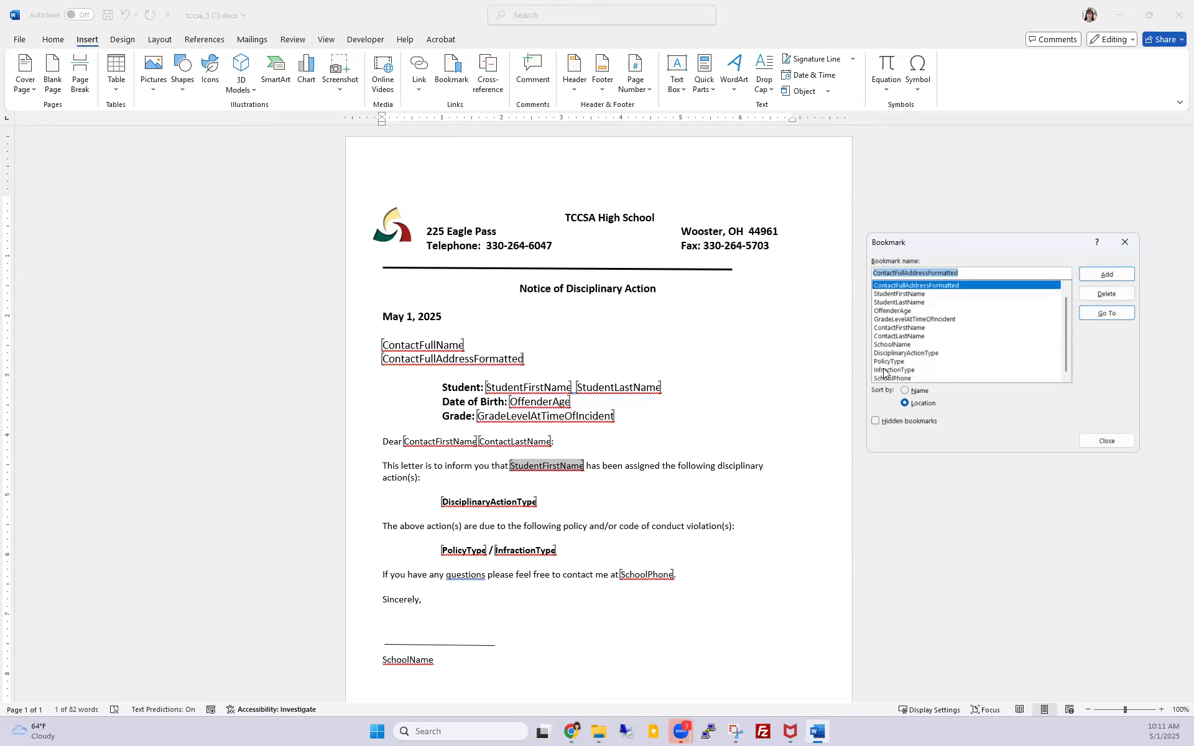
left_click(892, 294)
left_click(1105, 315)
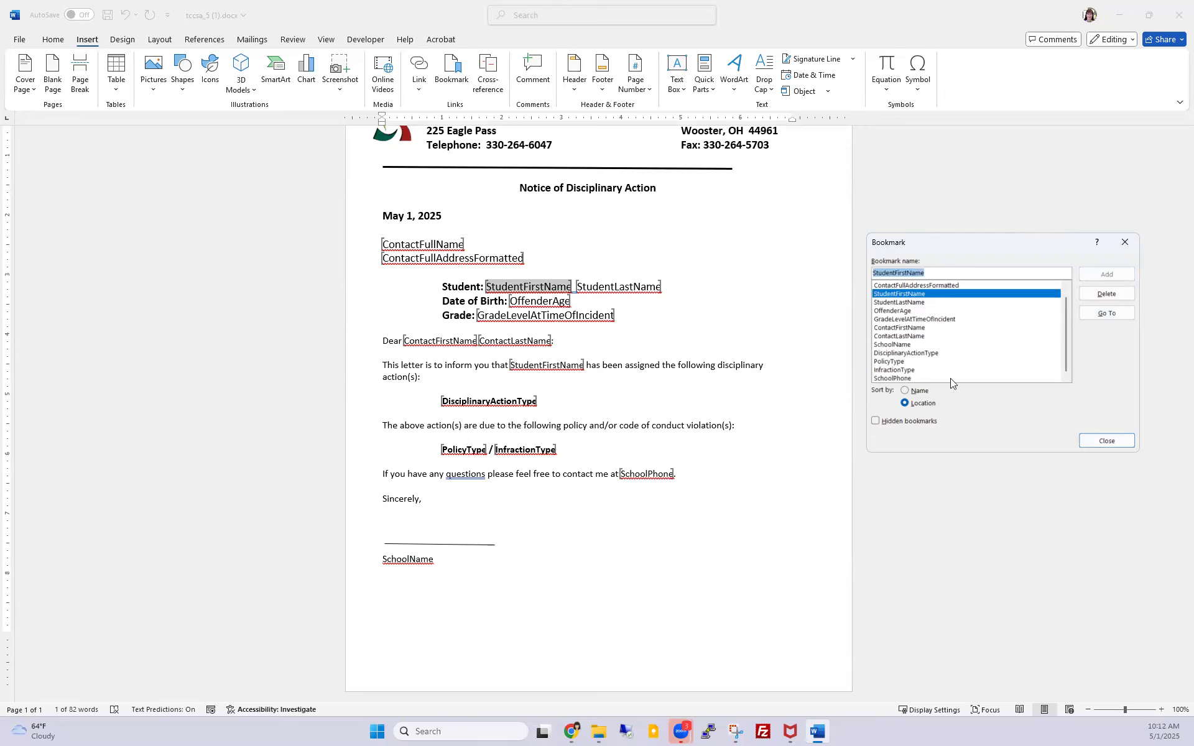
left_click(1065, 296)
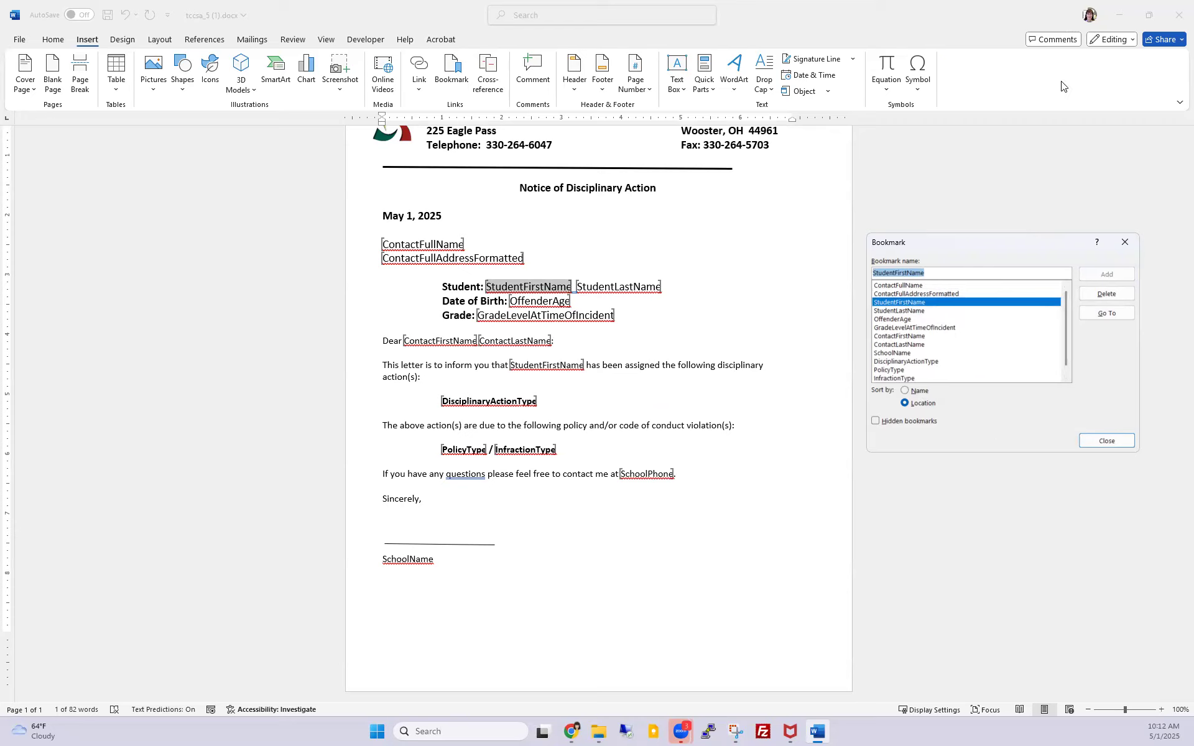
left_click(1107, 441)
Step: Return to the How to Create Discipline Letters guide and examine steps 2 to 7 on adding bookmarks and repeating them with _x2 and _x3
left_click(1118, 14)
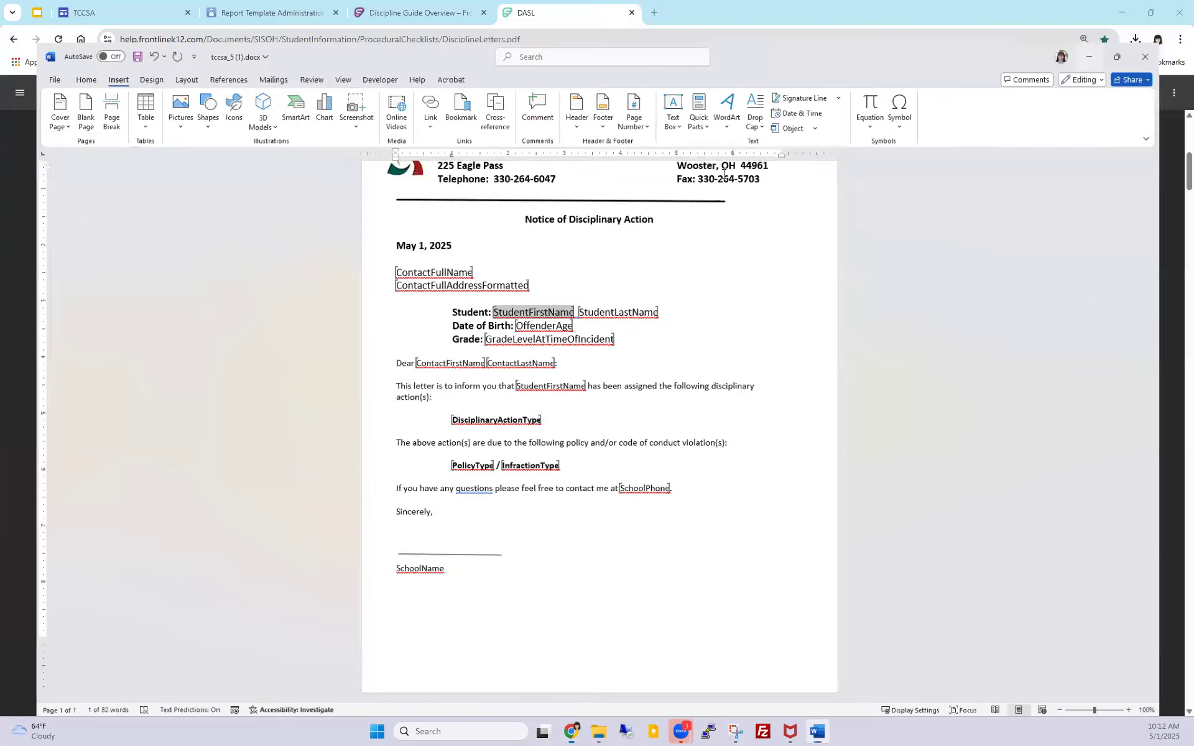
scroll(420, 399, "down", 8)
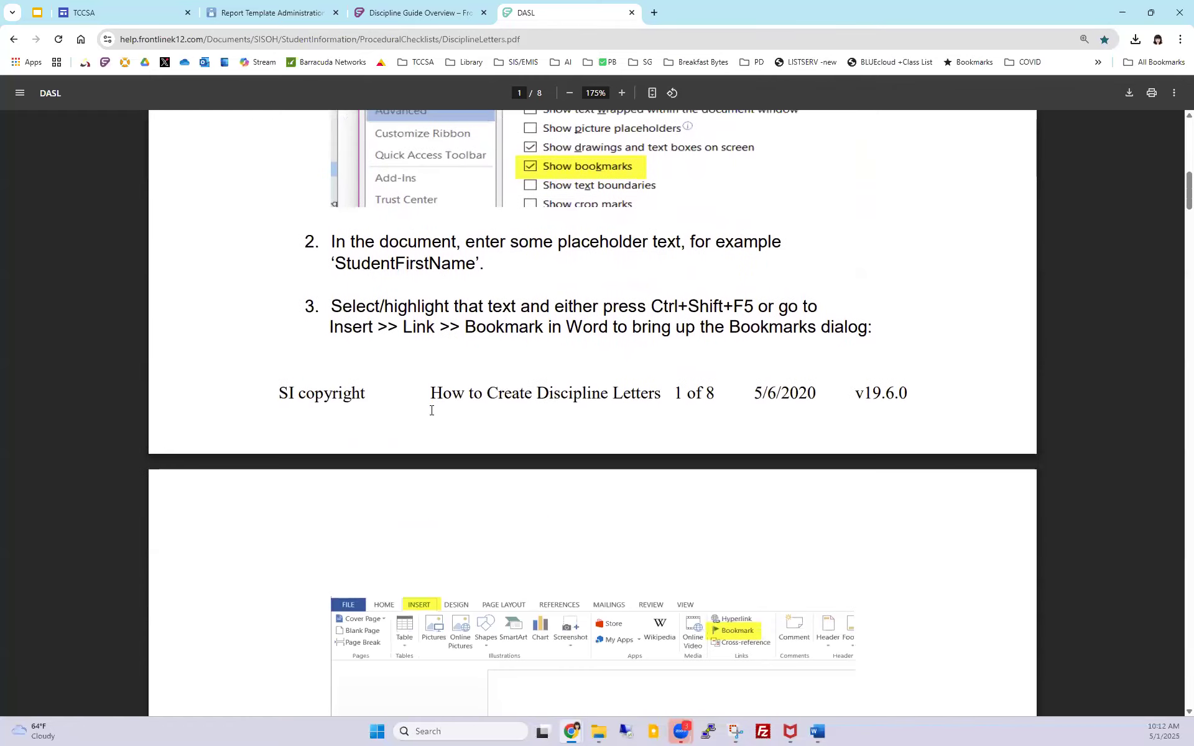
scroll(431, 413, "down", 8)
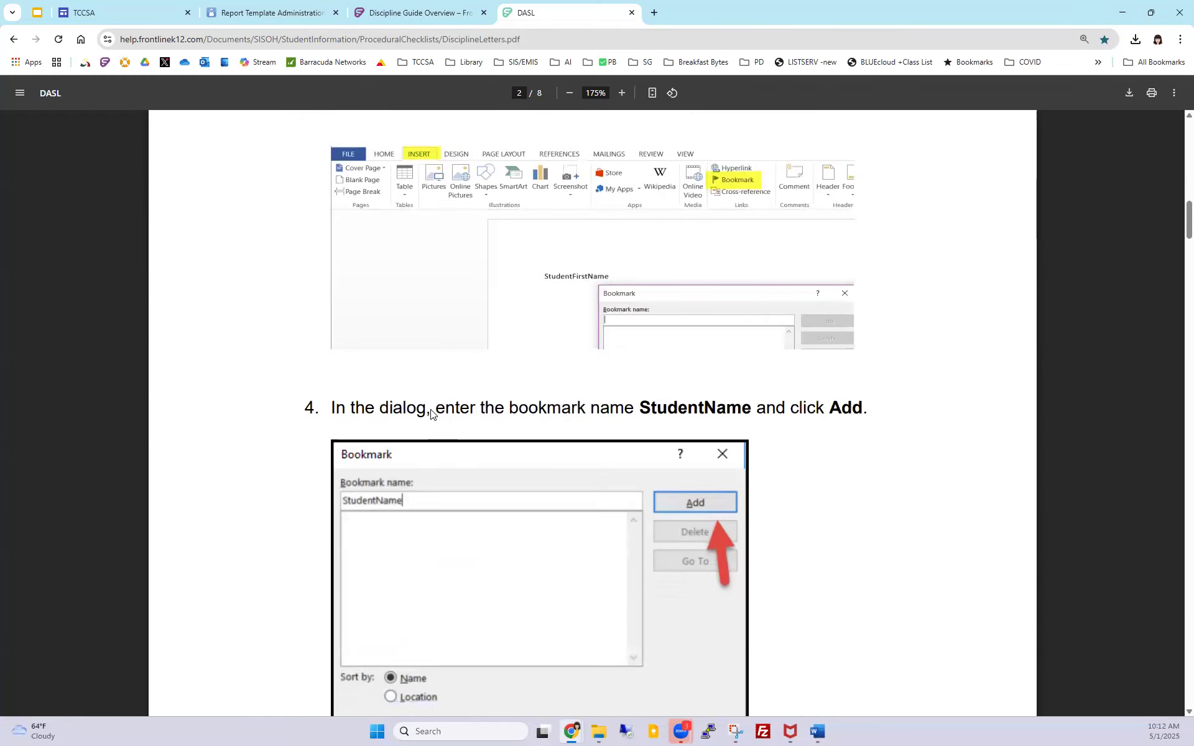
scroll(431, 414, "down", 6)
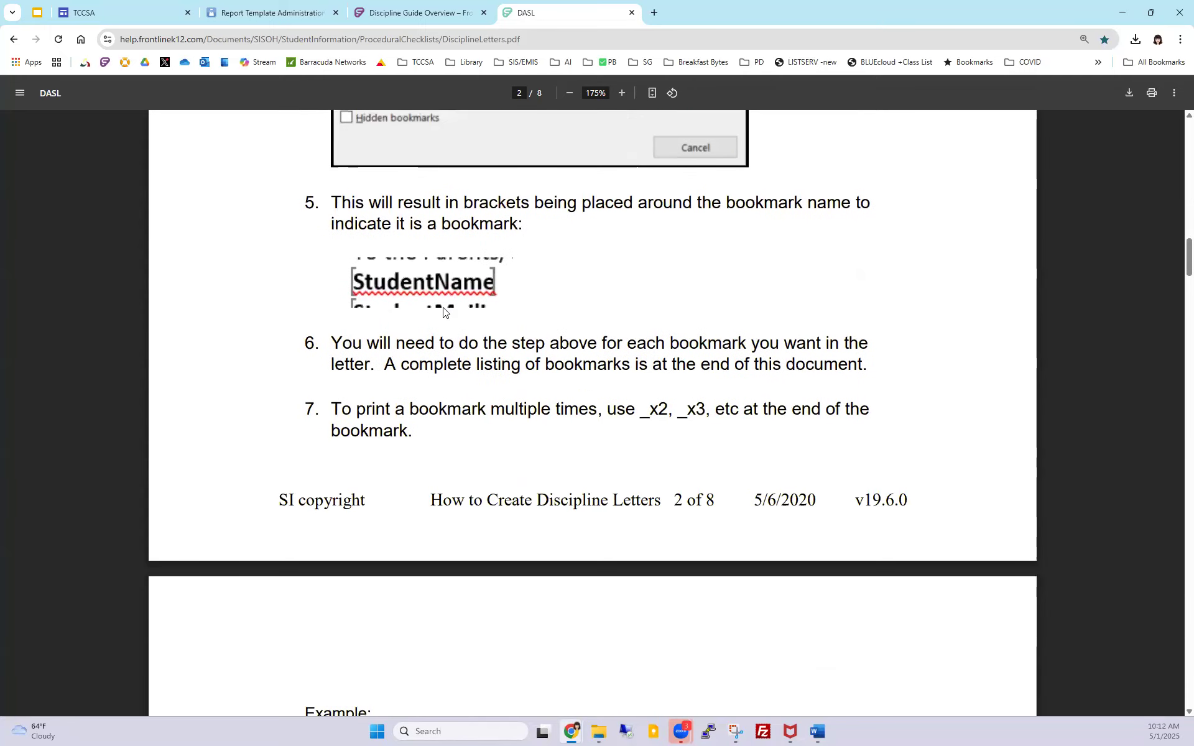
scroll(443, 311, "down", 2)
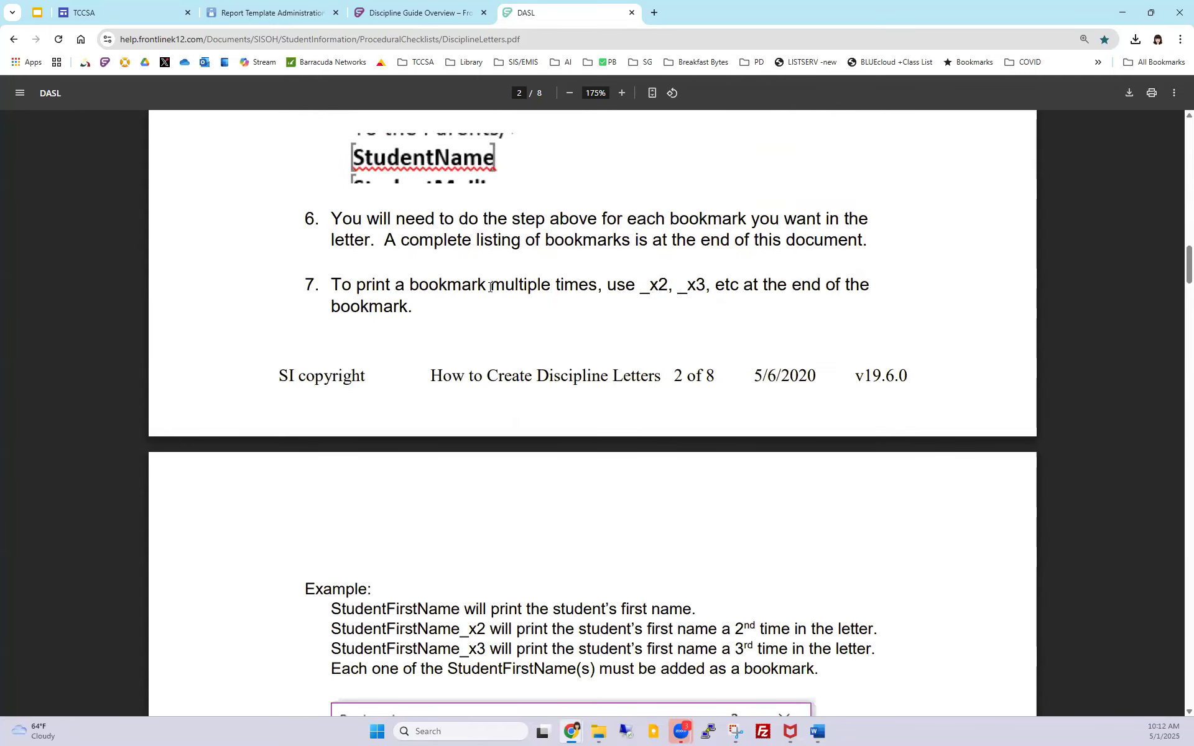
left_click_drag(478, 285, 707, 286)
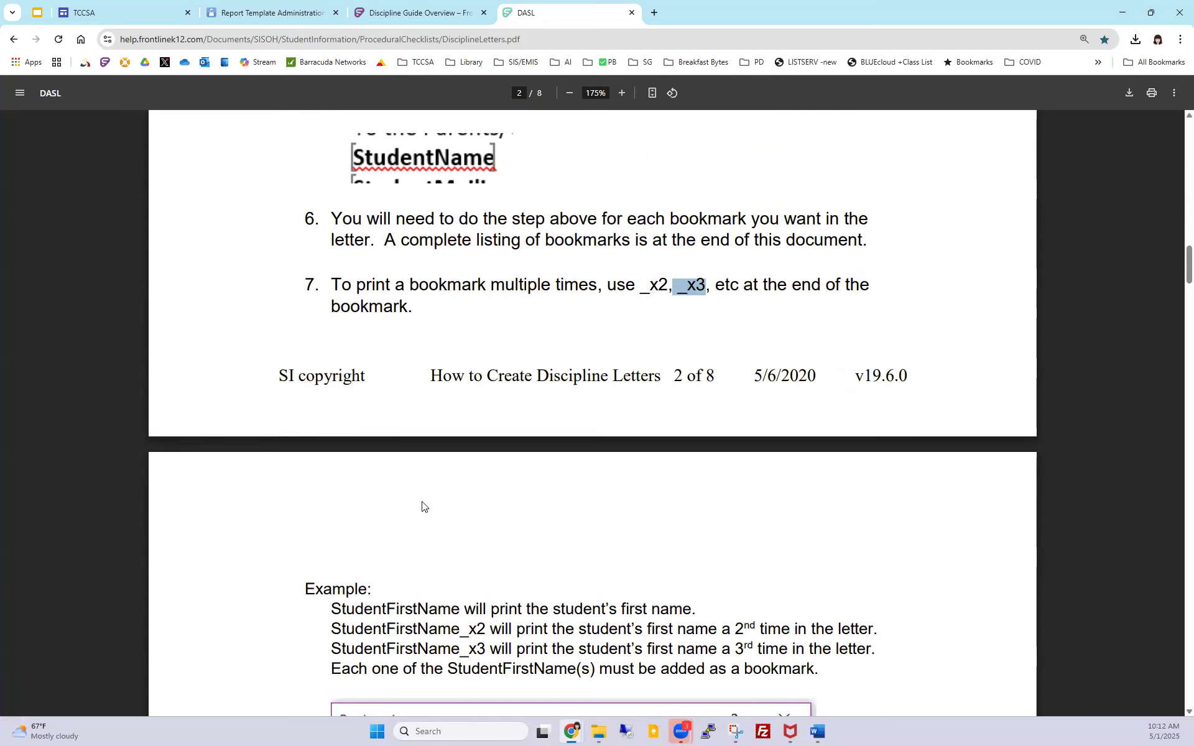
scroll(422, 504, "down", 5)
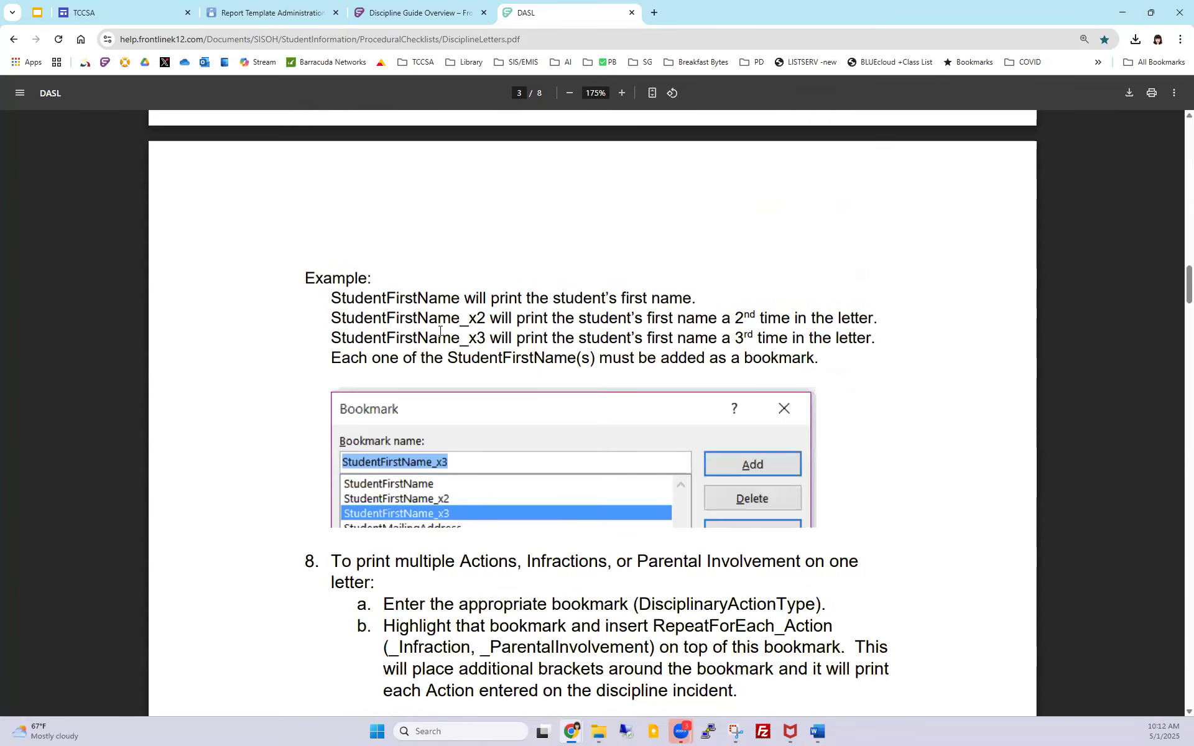
left_click_drag(451, 319, 481, 318)
left_click_drag(721, 318, 757, 318)
Step: Read guide steps 8 to 11 on printing multiple actions and uploading the template, and return to the start of the guide
scroll(519, 371, "down", 8)
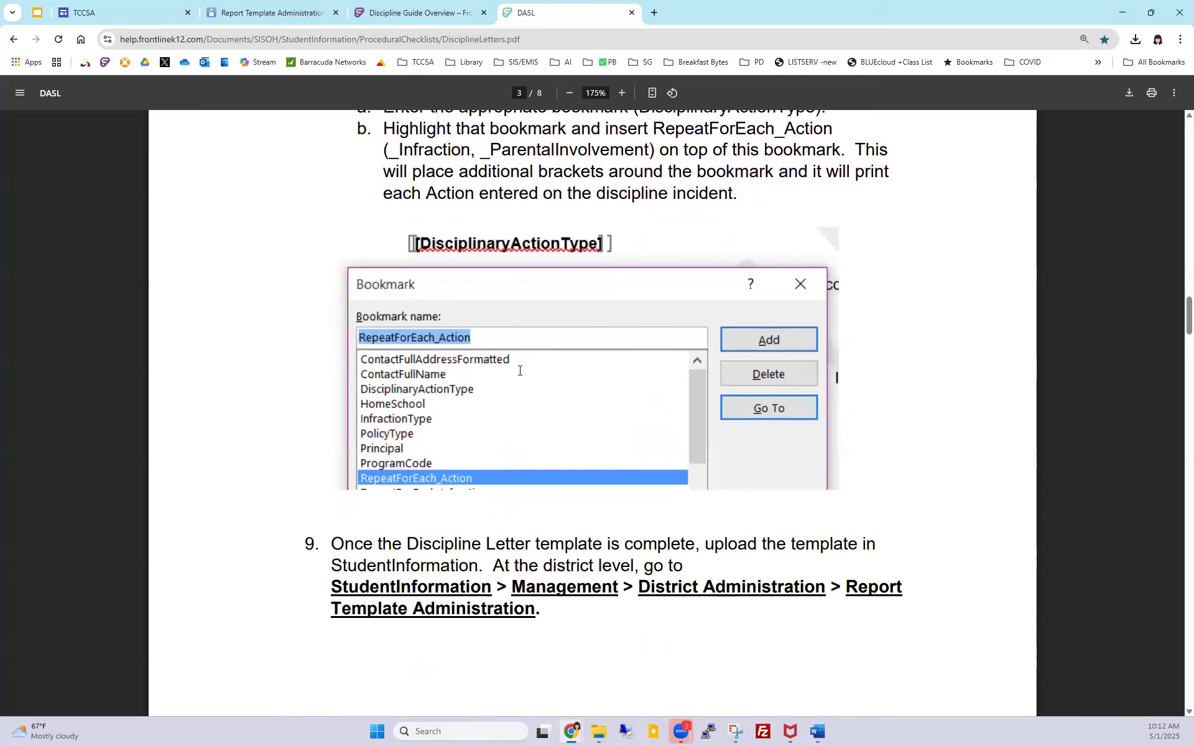
scroll(520, 370, "down", 10)
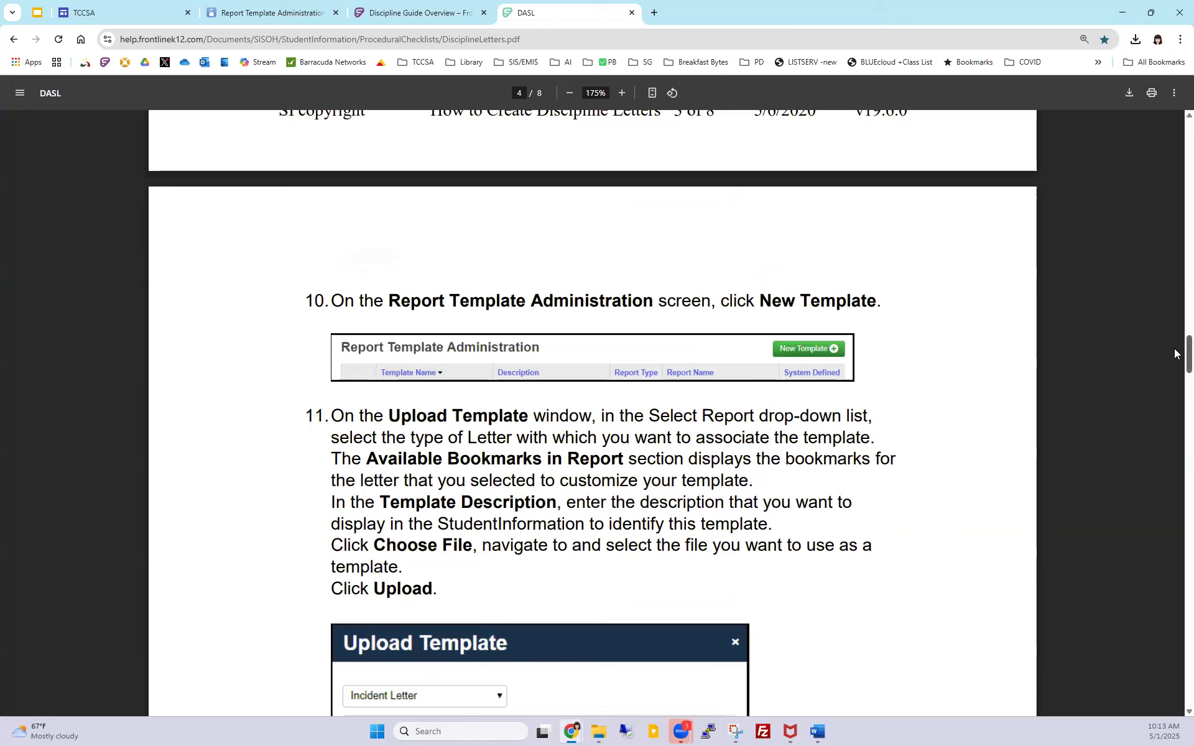
left_click_drag(1175, 353, 1175, 127)
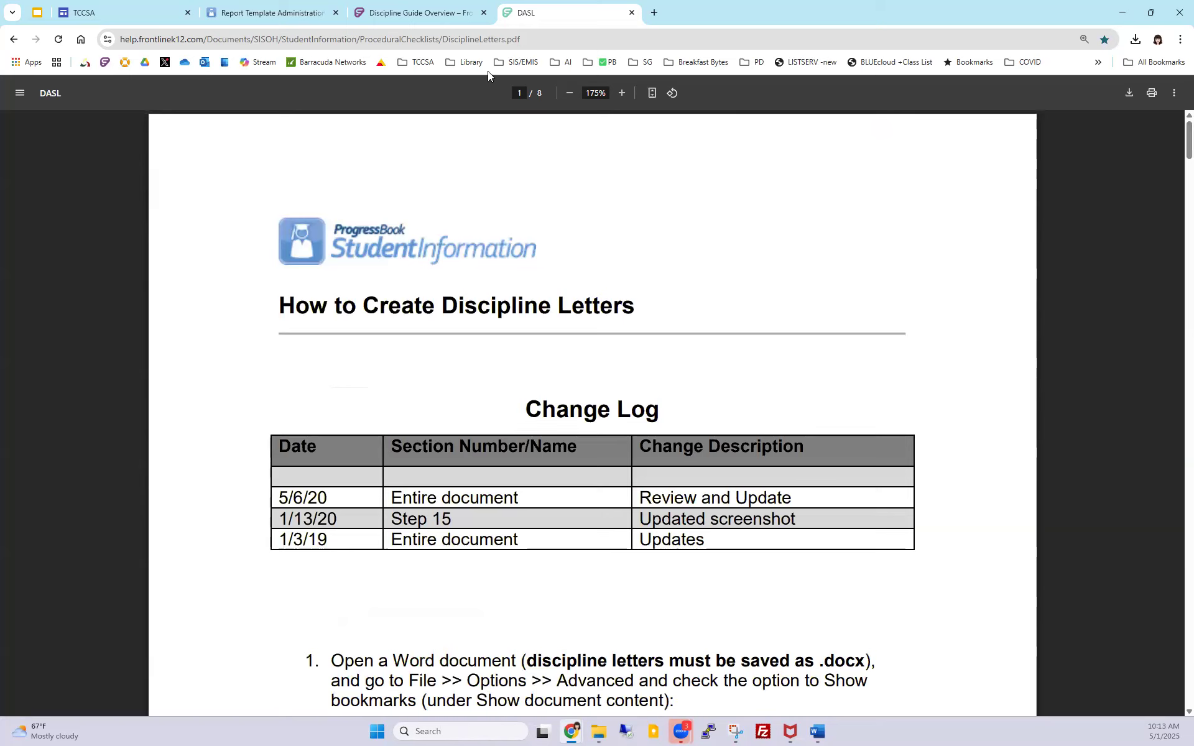
Step: Return to Report Template Administration and cancel the pending Incident Letter template upload
left_click(278, 14)
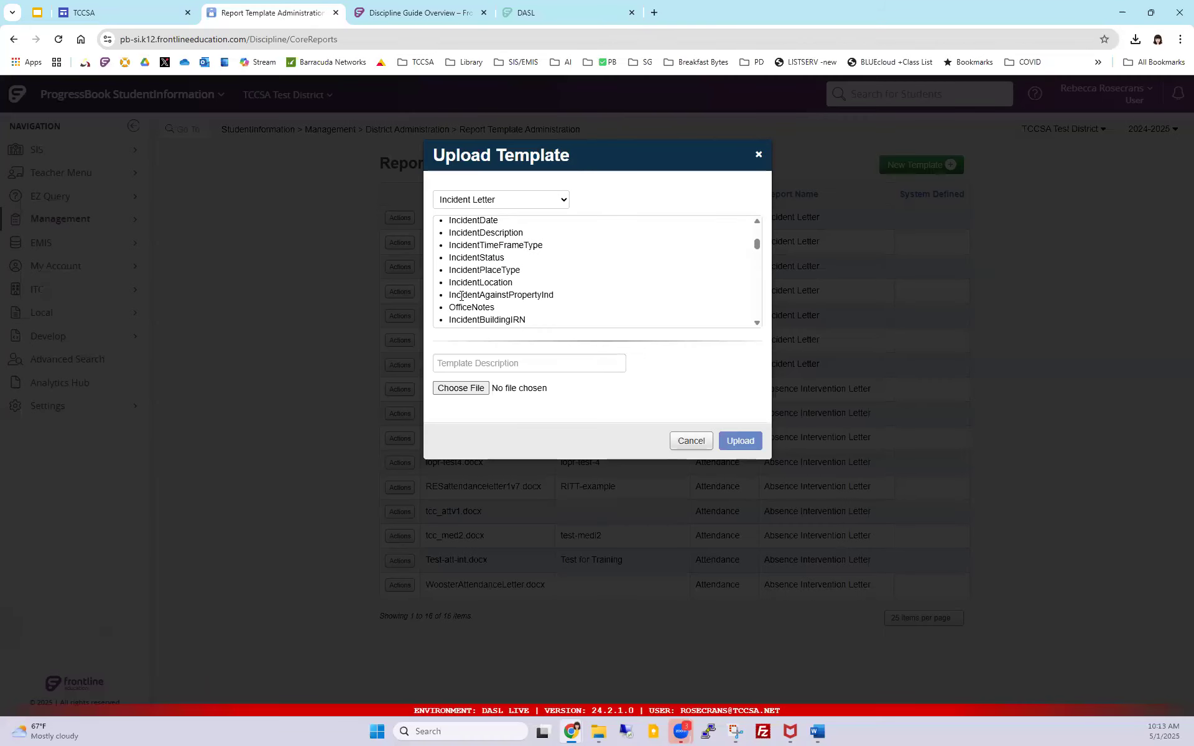
left_click(690, 441)
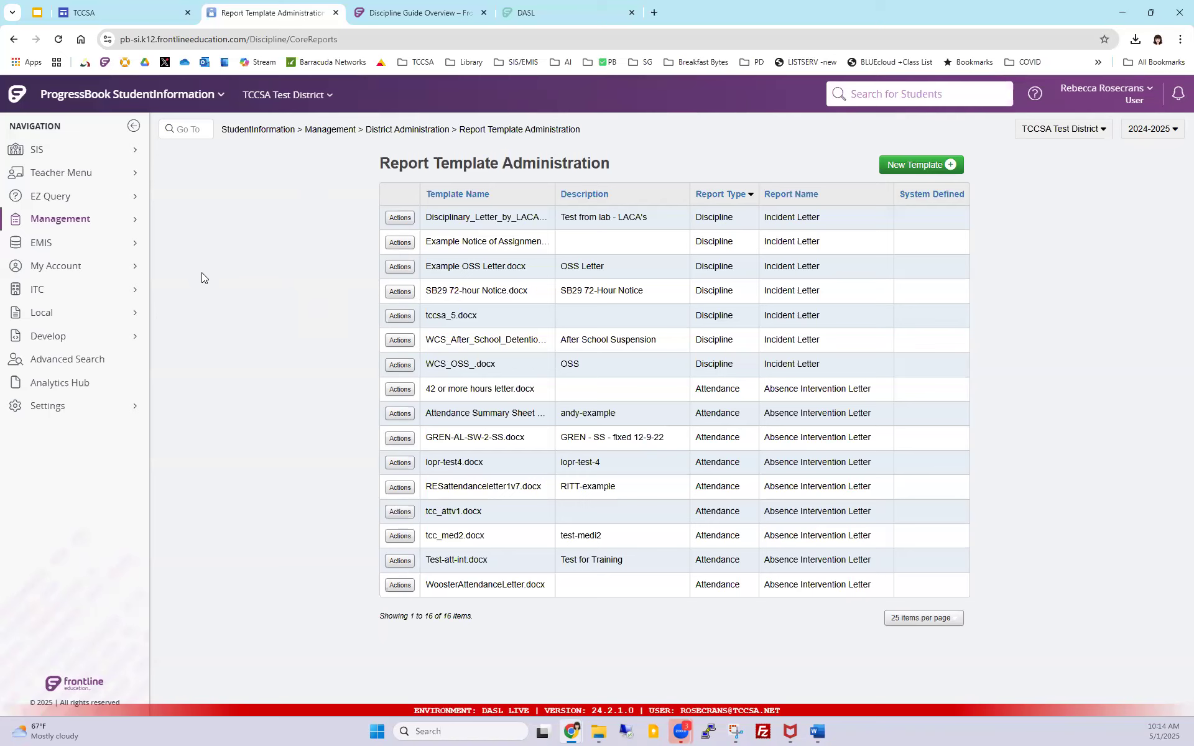
Step: Open the Discipline Action report from the SIS discipline reports and switch the school to TCCSA Test High School
left_click(105, 157)
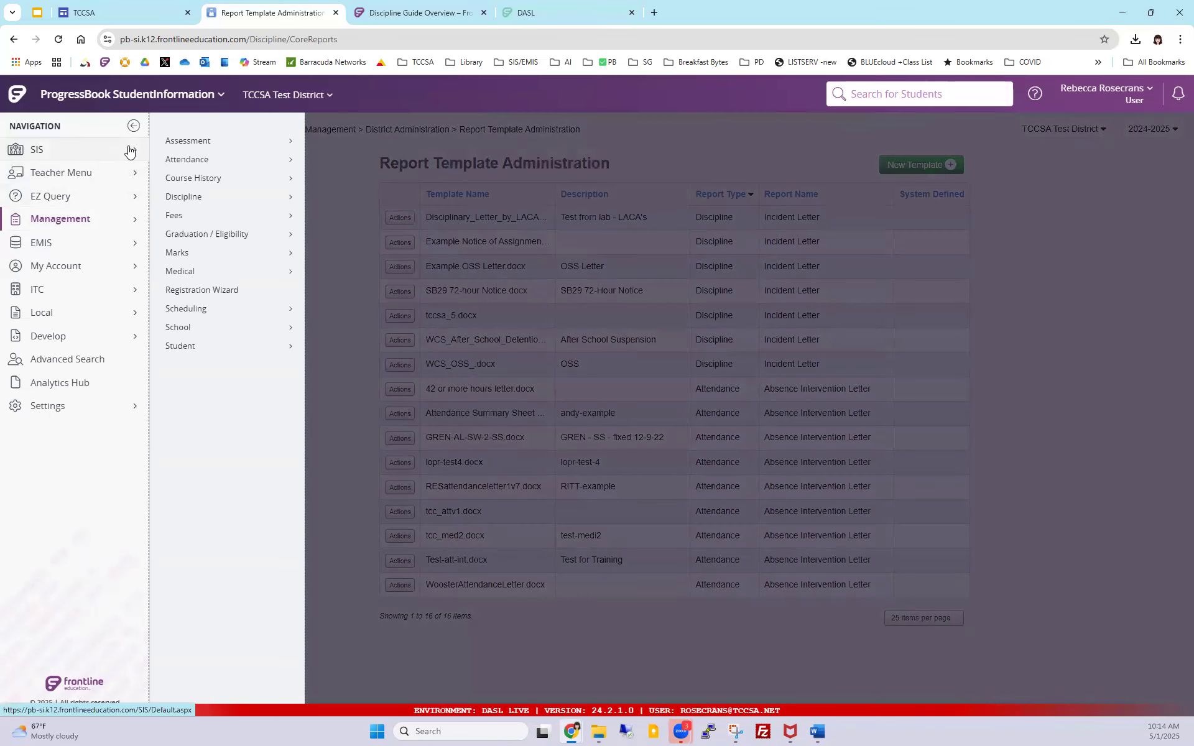
left_click(243, 202)
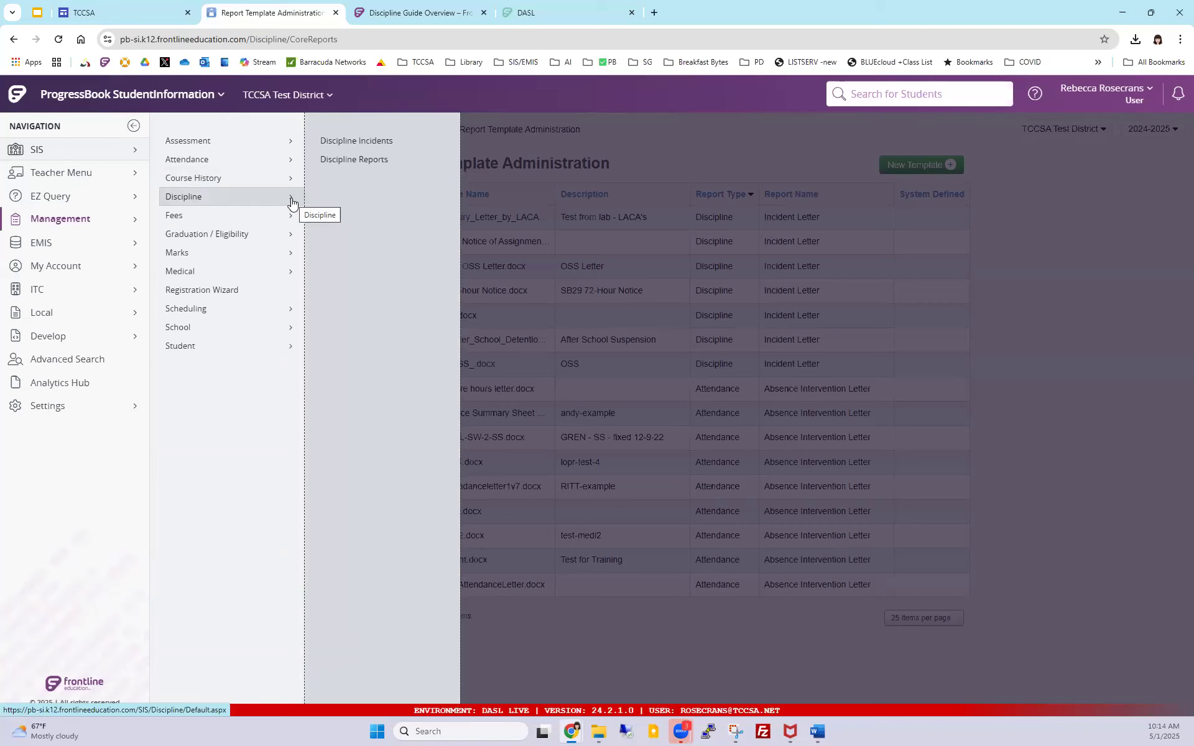
left_click(349, 159)
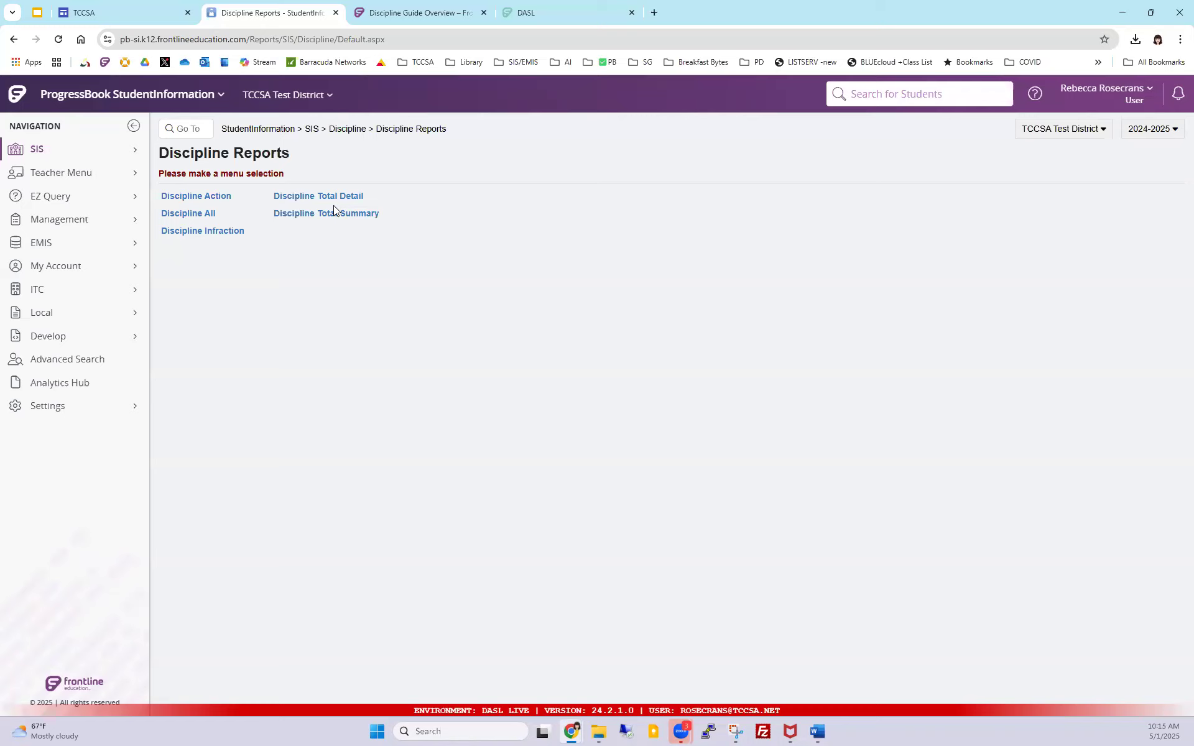
left_click(210, 198)
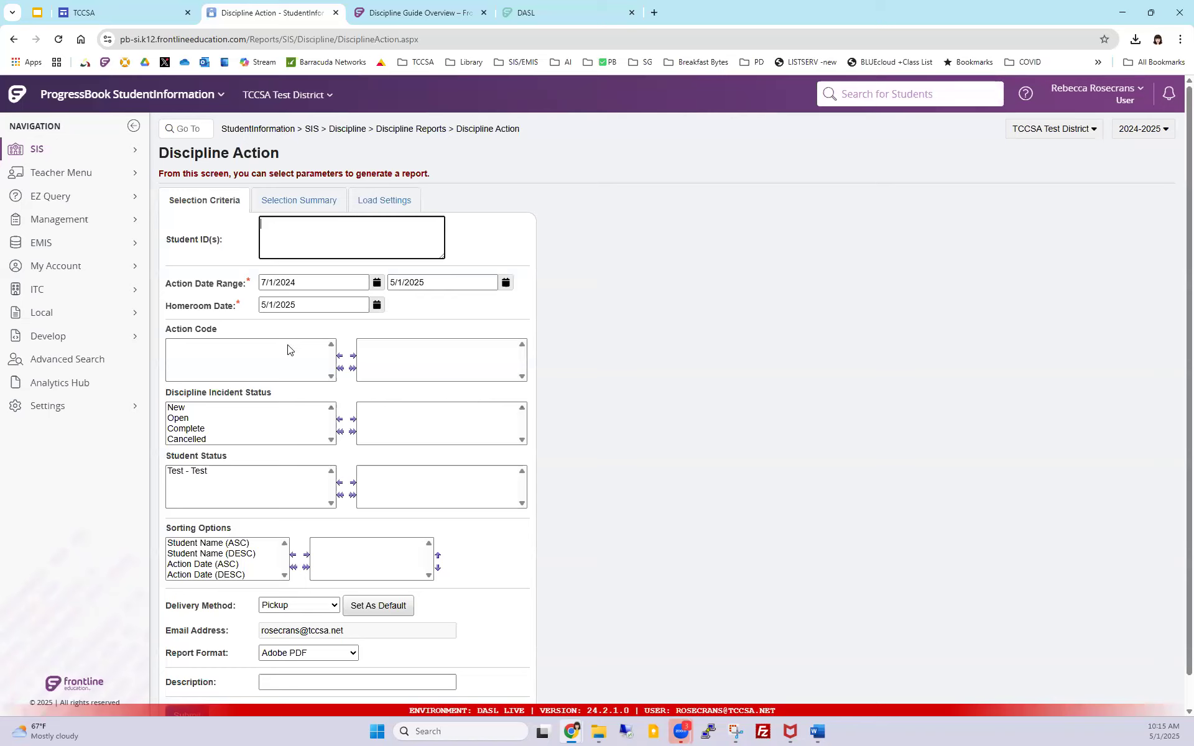
left_click(1023, 131)
left_click(998, 185)
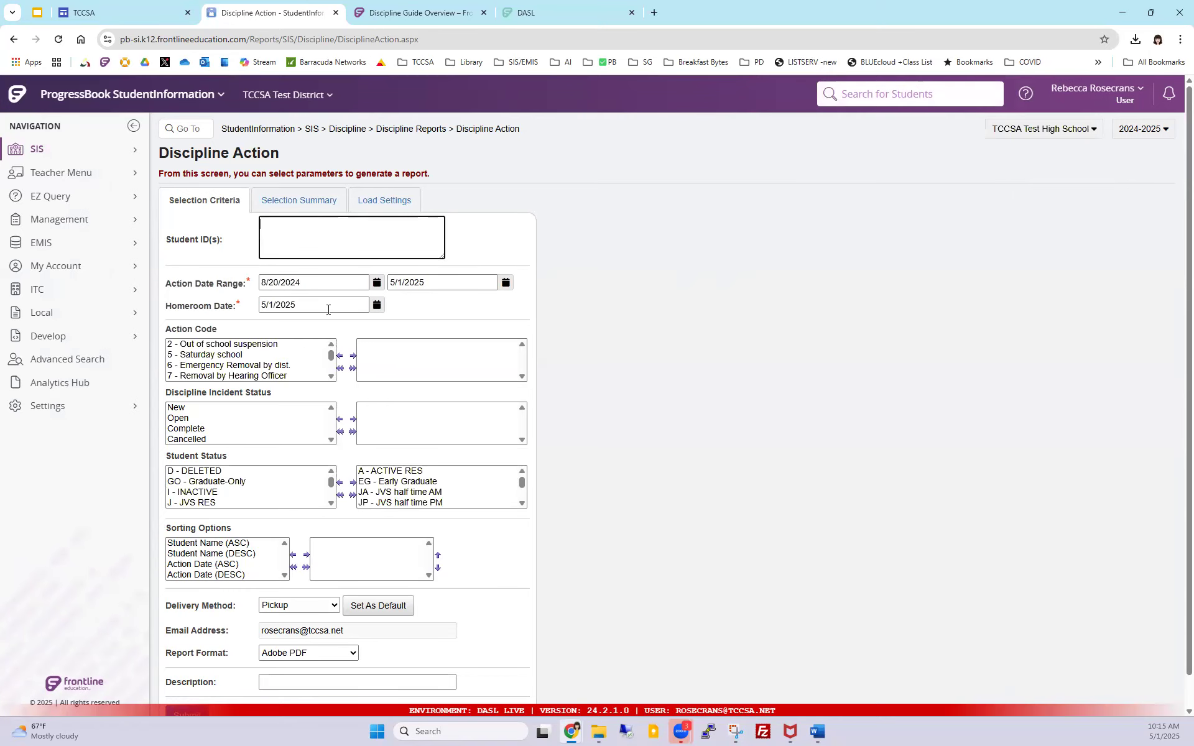
Step: Review the Discipline Action selection criteria, including the action date range, action codes, incident status and selected student statuses
left_click_drag(261, 283, 316, 285)
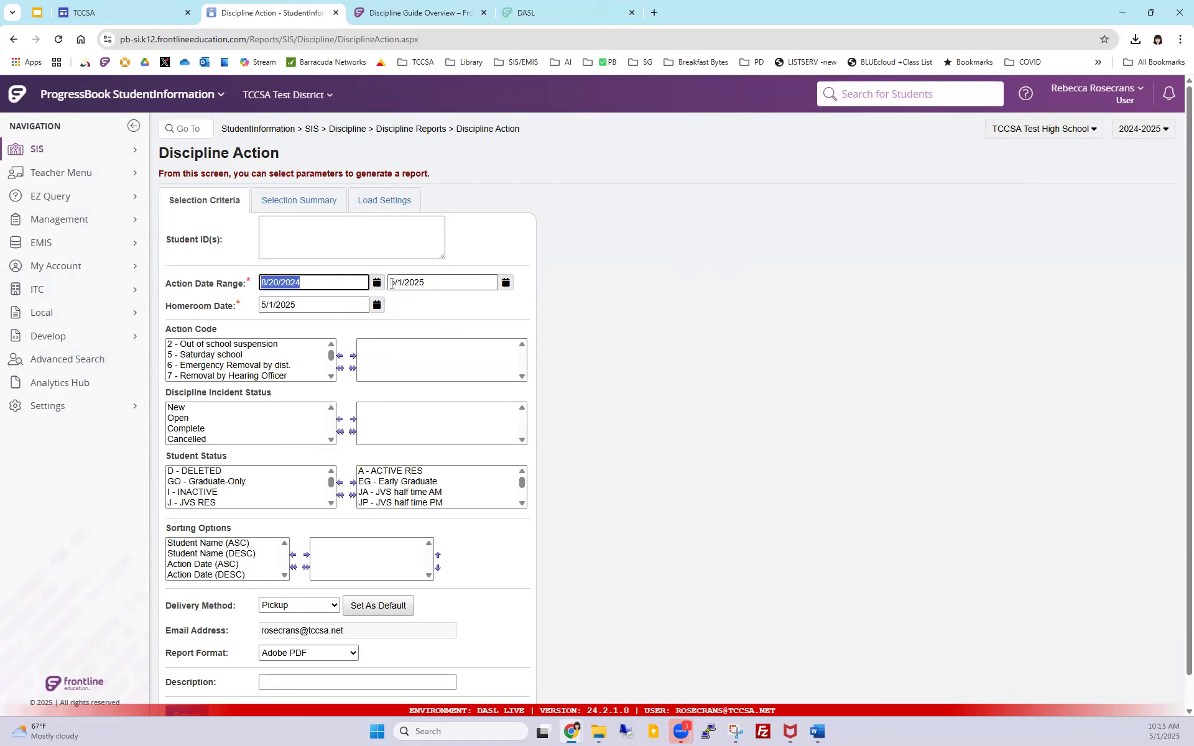
left_click_drag(390, 283, 443, 283)
left_click(420, 311)
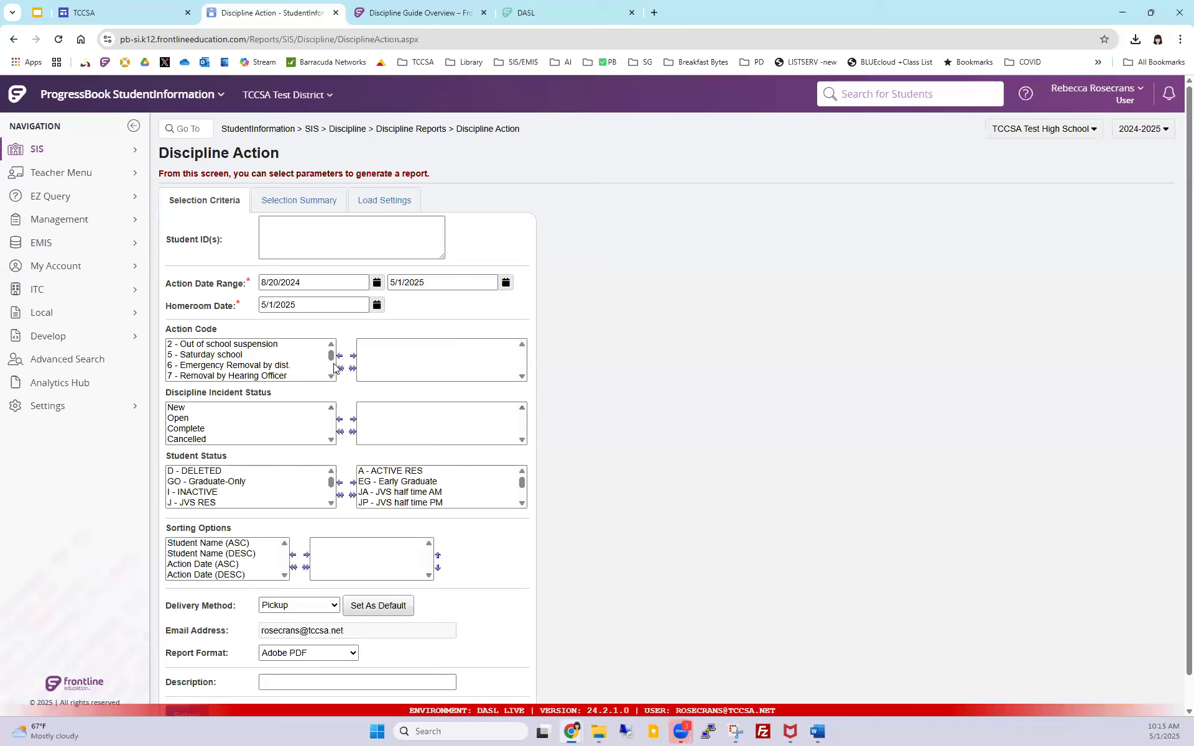
left_click_drag(192, 329, 165, 329)
left_click_drag(247, 392, 287, 398)
scroll(516, 422, "down", 1)
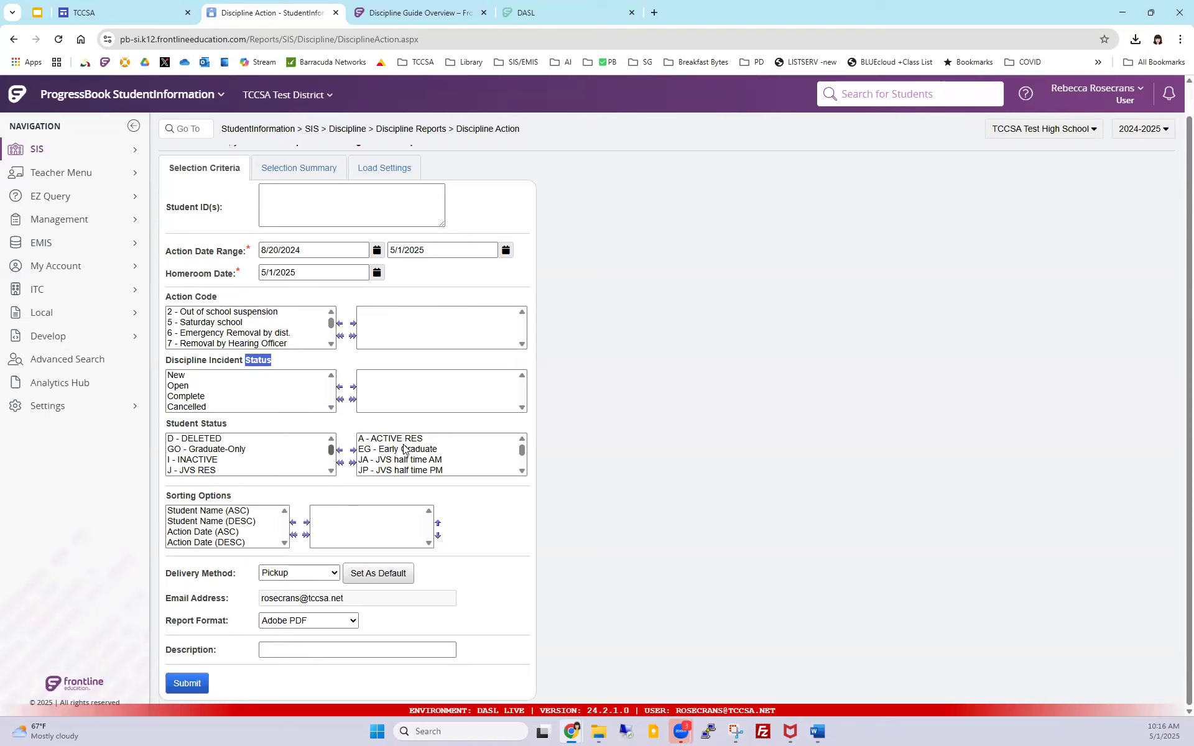
left_click(522, 466)
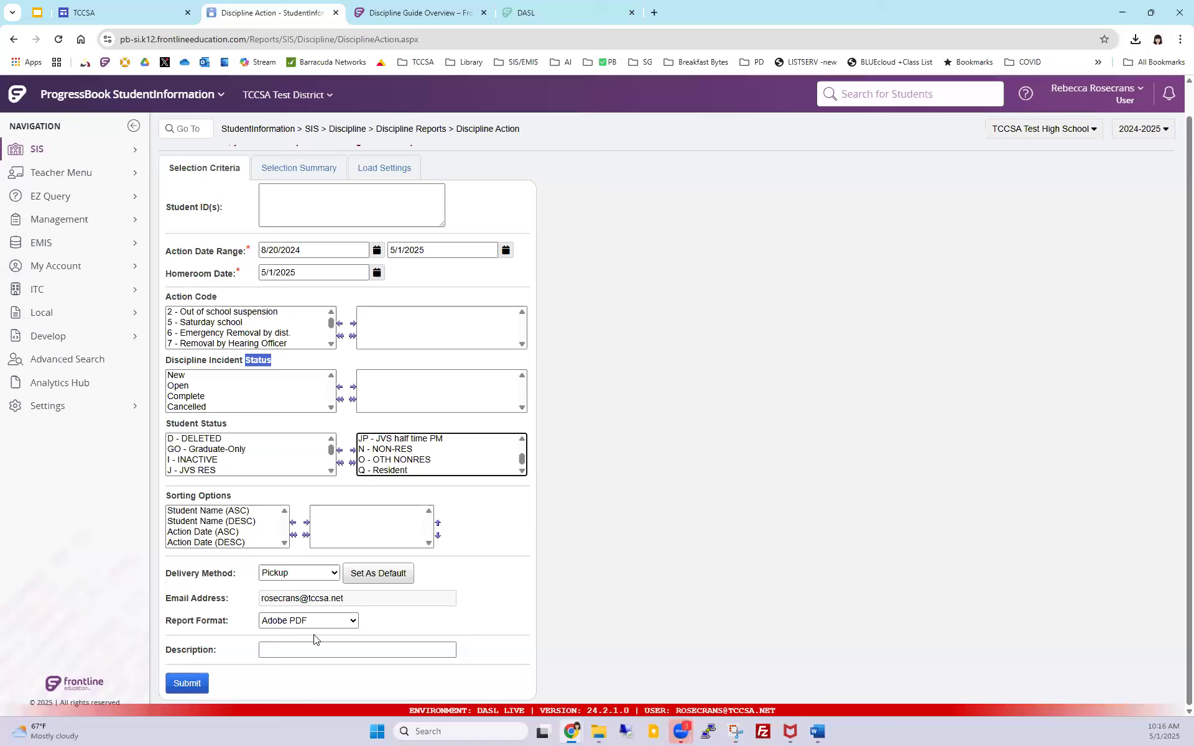
Step: Look over the available report formats, keep Adobe PDF and submit the Discipline Action report
left_click(284, 624)
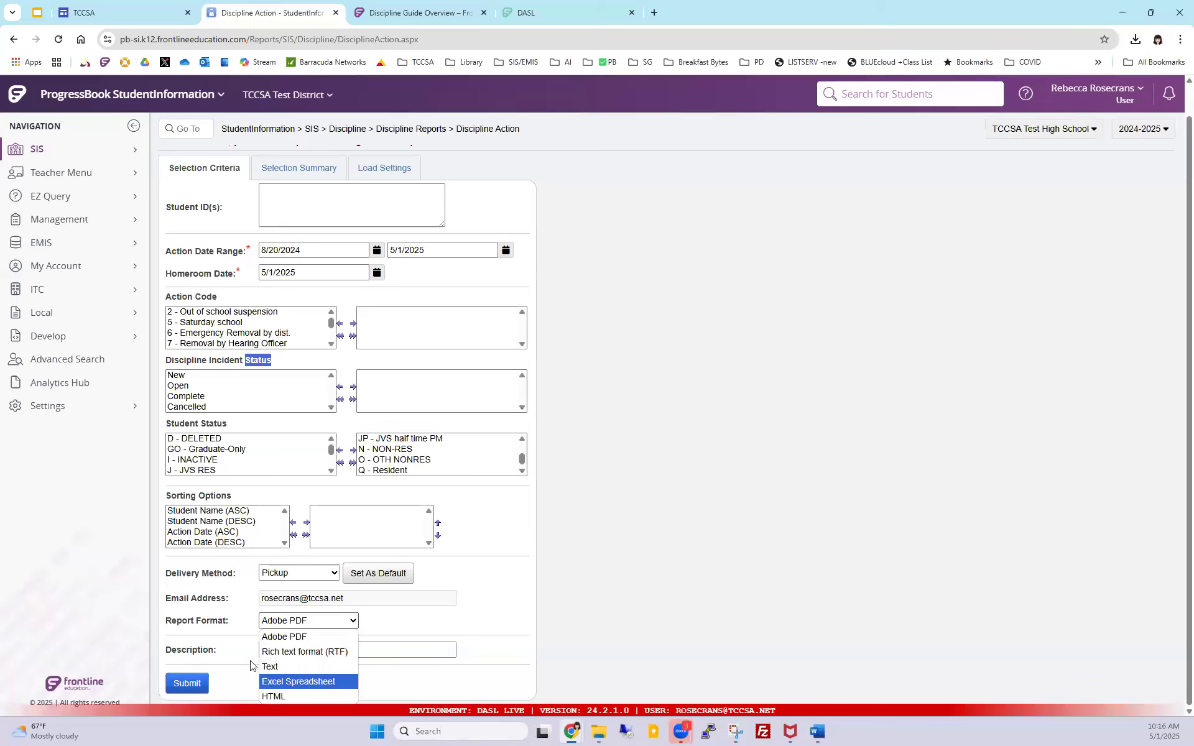
left_click(235, 631)
left_click(191, 682)
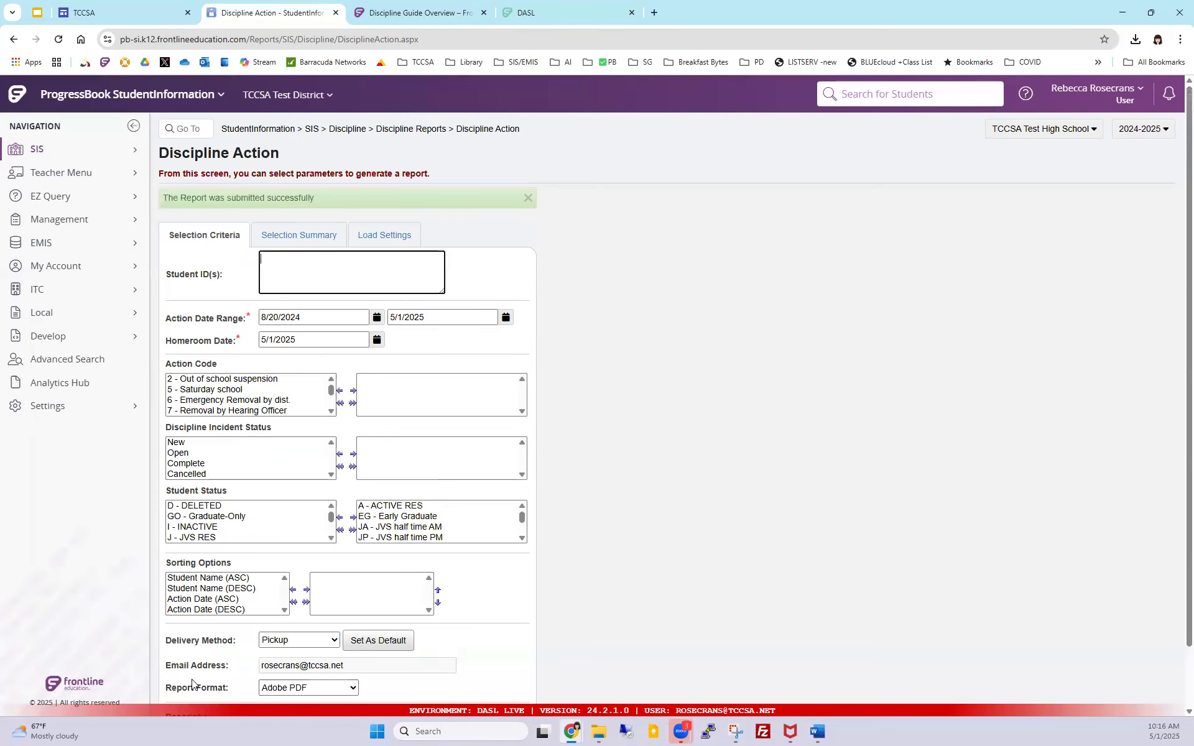
Step: Bring up the Batch/Report Management window and refresh it to check the submitted Discipline Action job
mouse_move(582, 734)
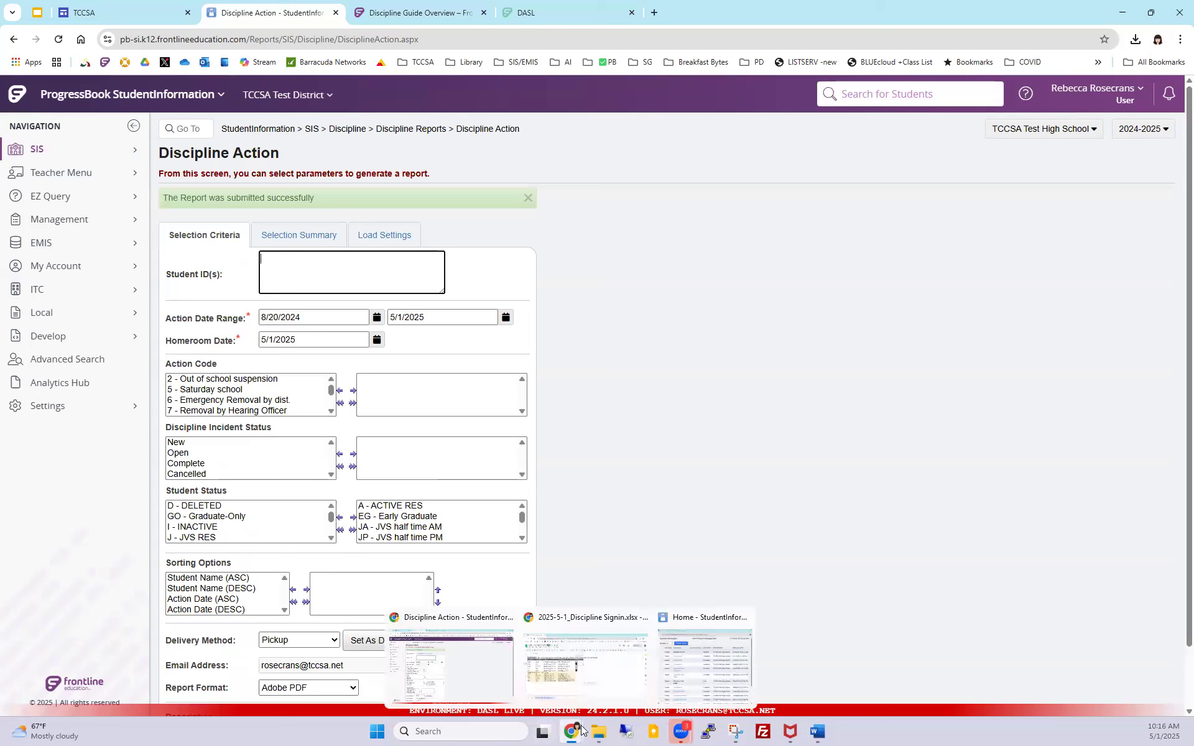
left_click(683, 674)
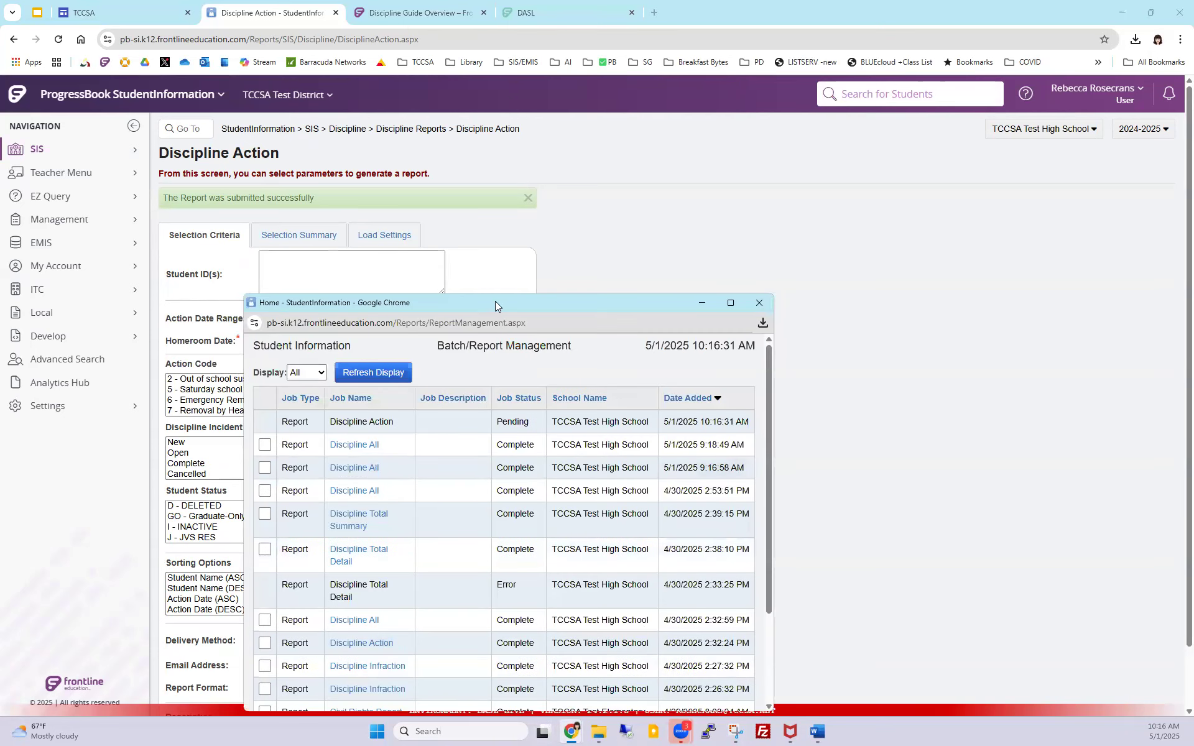
left_click_drag(498, 302, 610, 163)
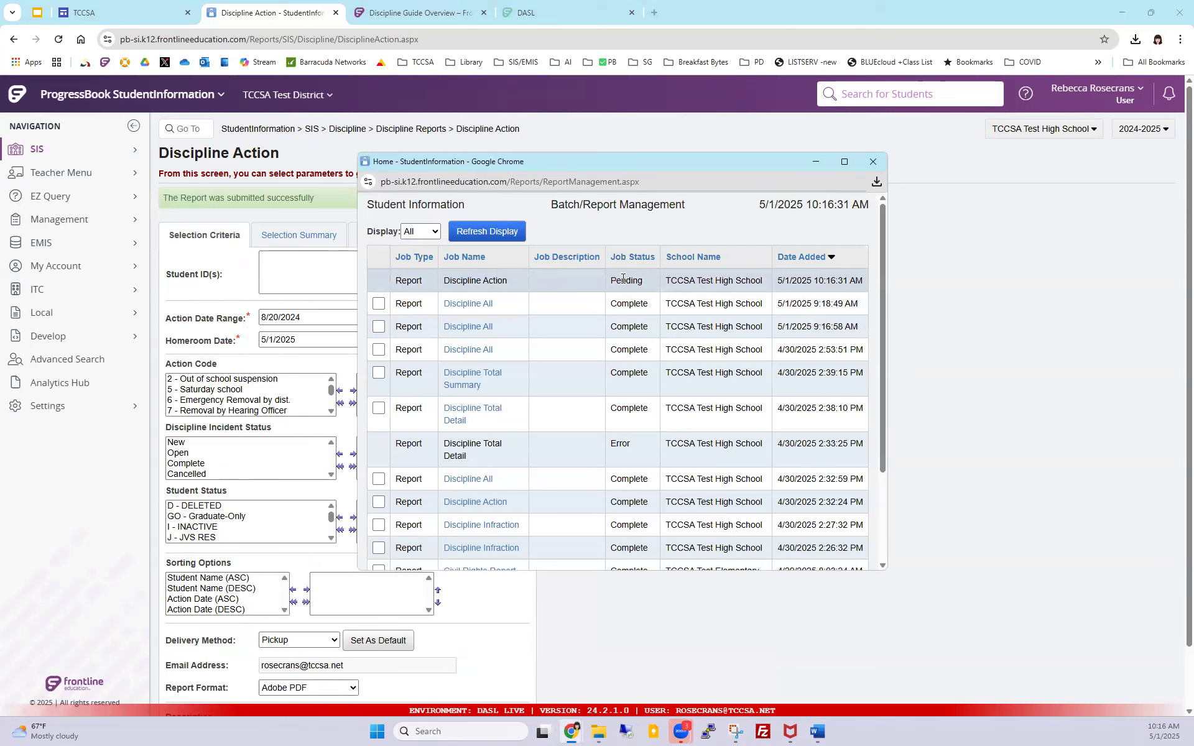
left_click(488, 234)
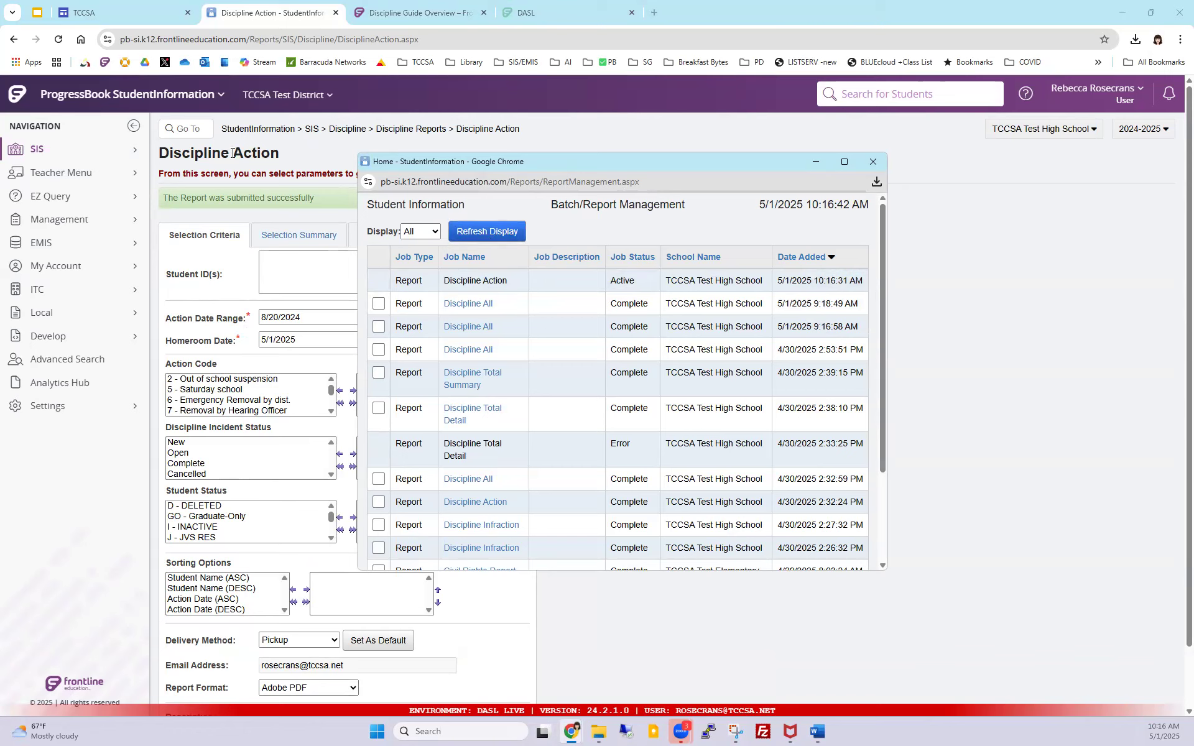
left_click_drag(240, 152, 281, 158)
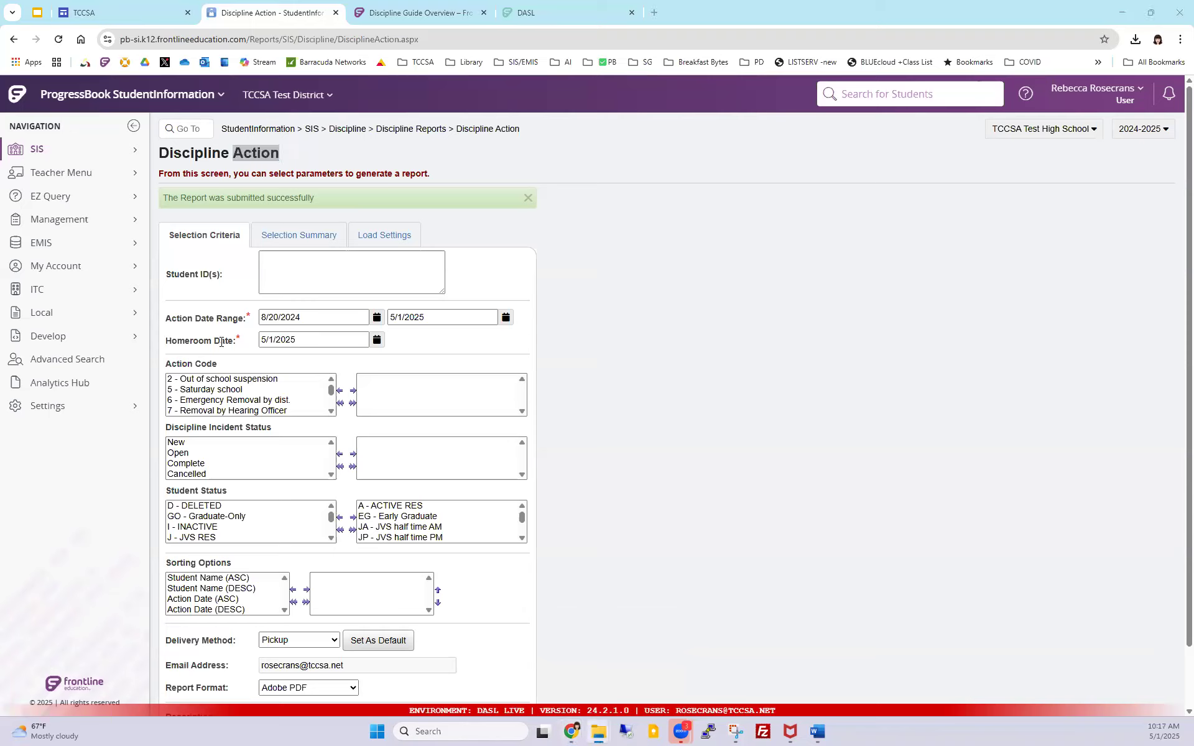
Step: Look at the Discipline All report's selection criteria and return to the Discipline Reports list
left_click(429, 133)
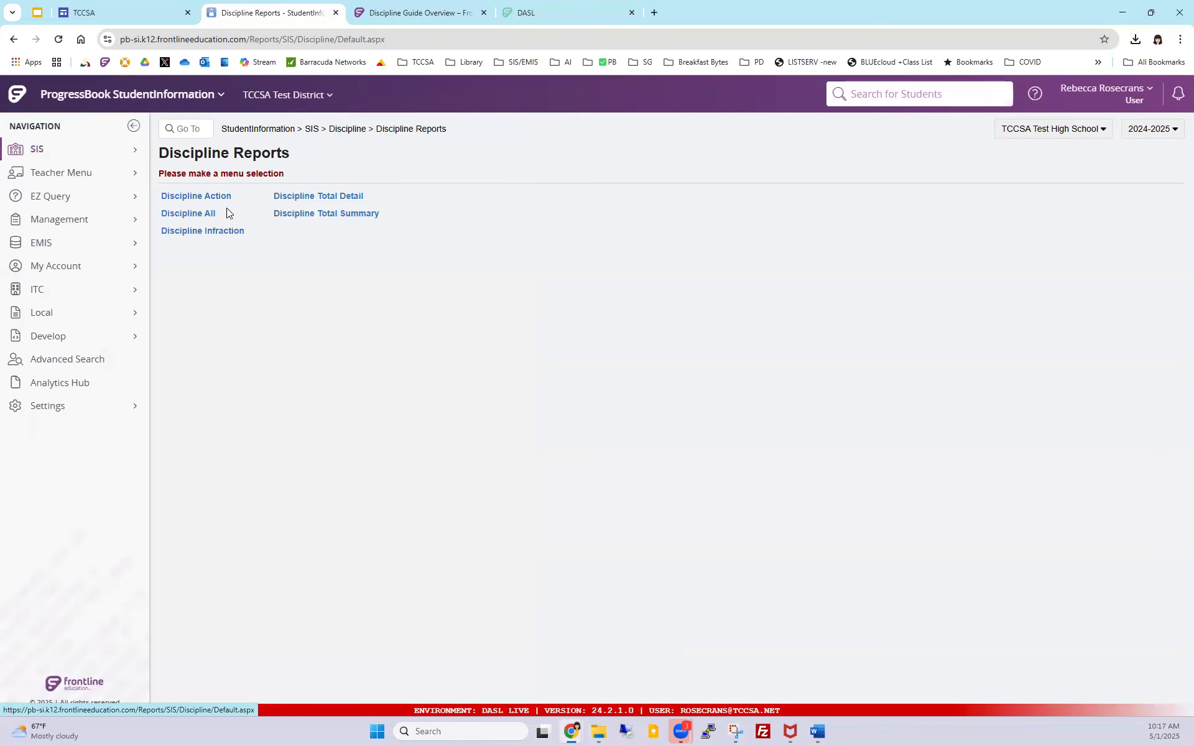
left_click(198, 215)
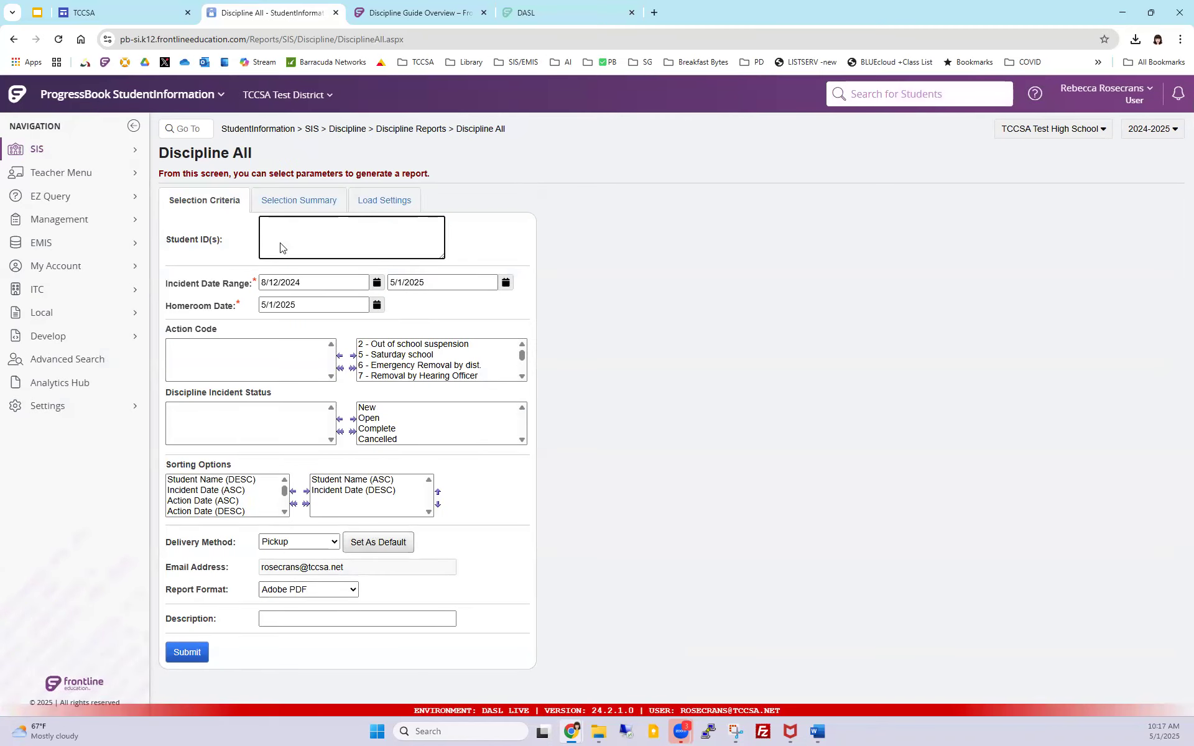
left_click(412, 129)
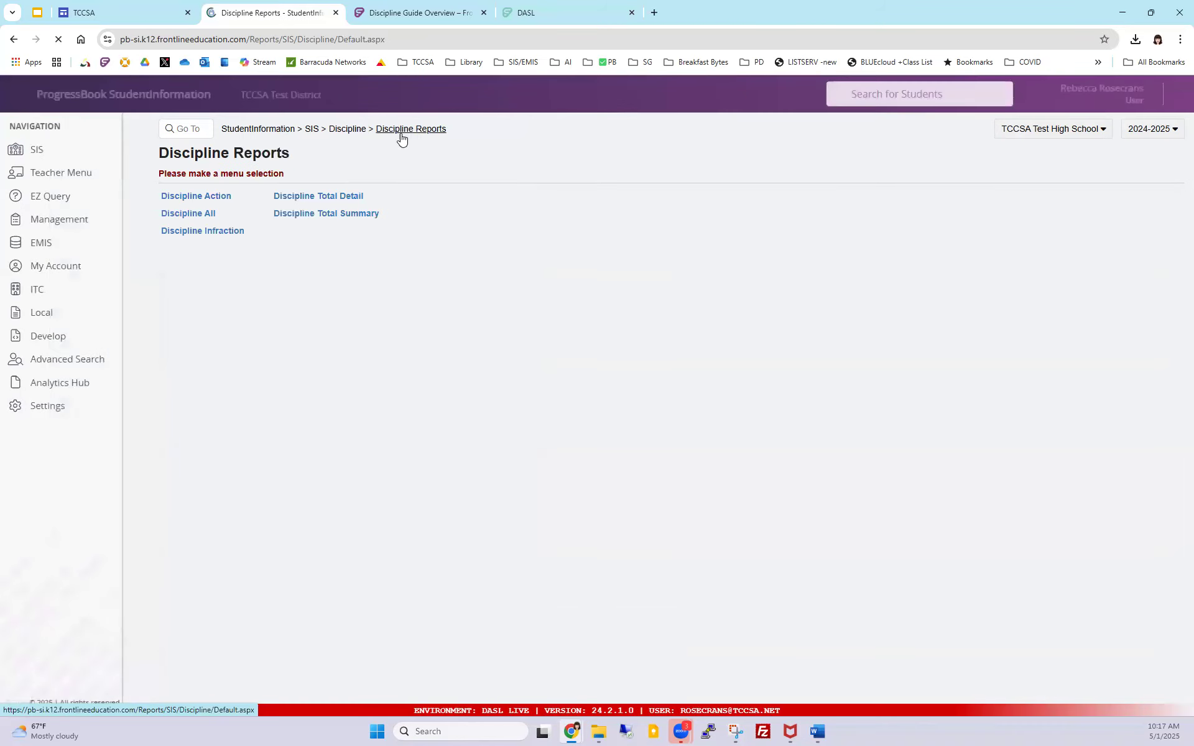
left_click(228, 235)
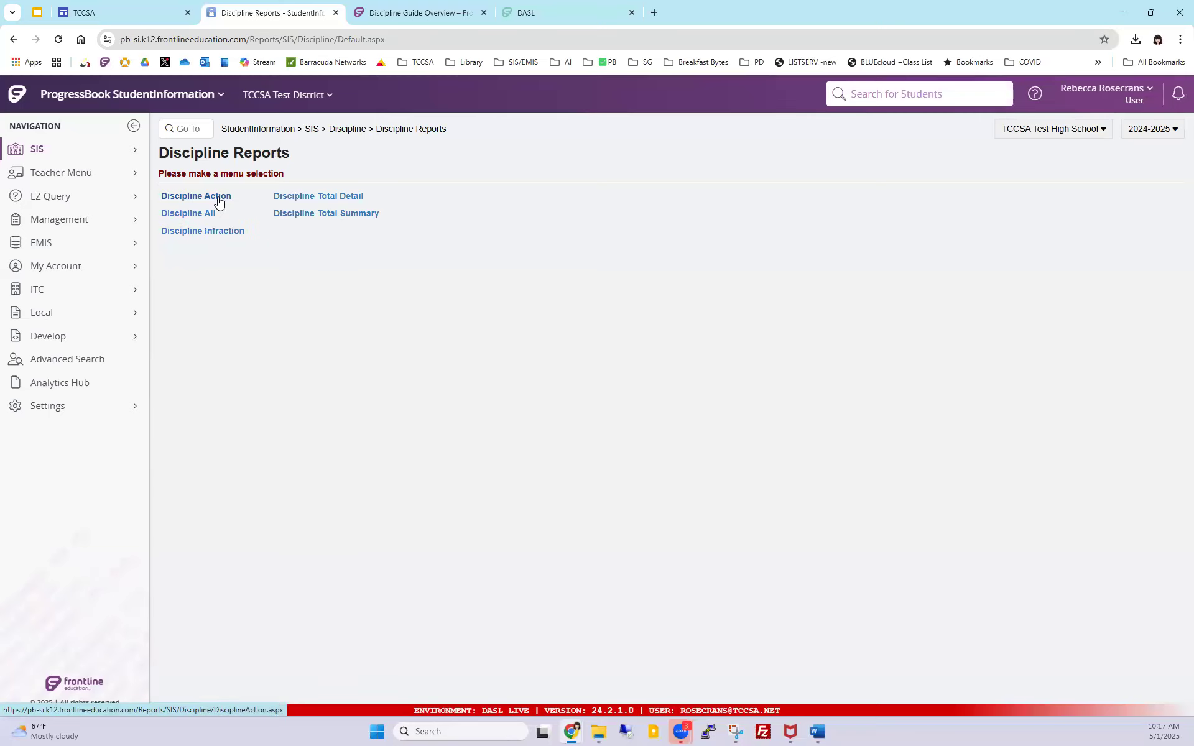
left_click(222, 199)
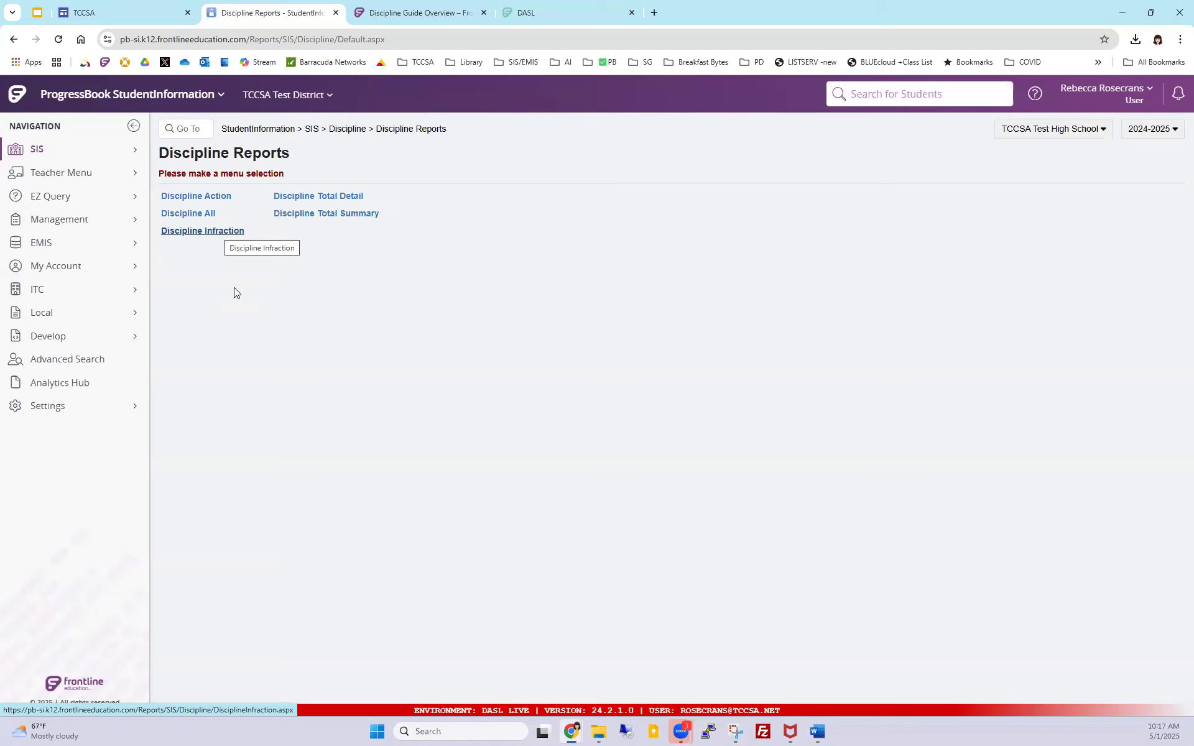
Step: Switch to Action Report.pdf in Acrobat, maximize it without the All tools pane and show page 2 at 125%
key("alt+Tab")
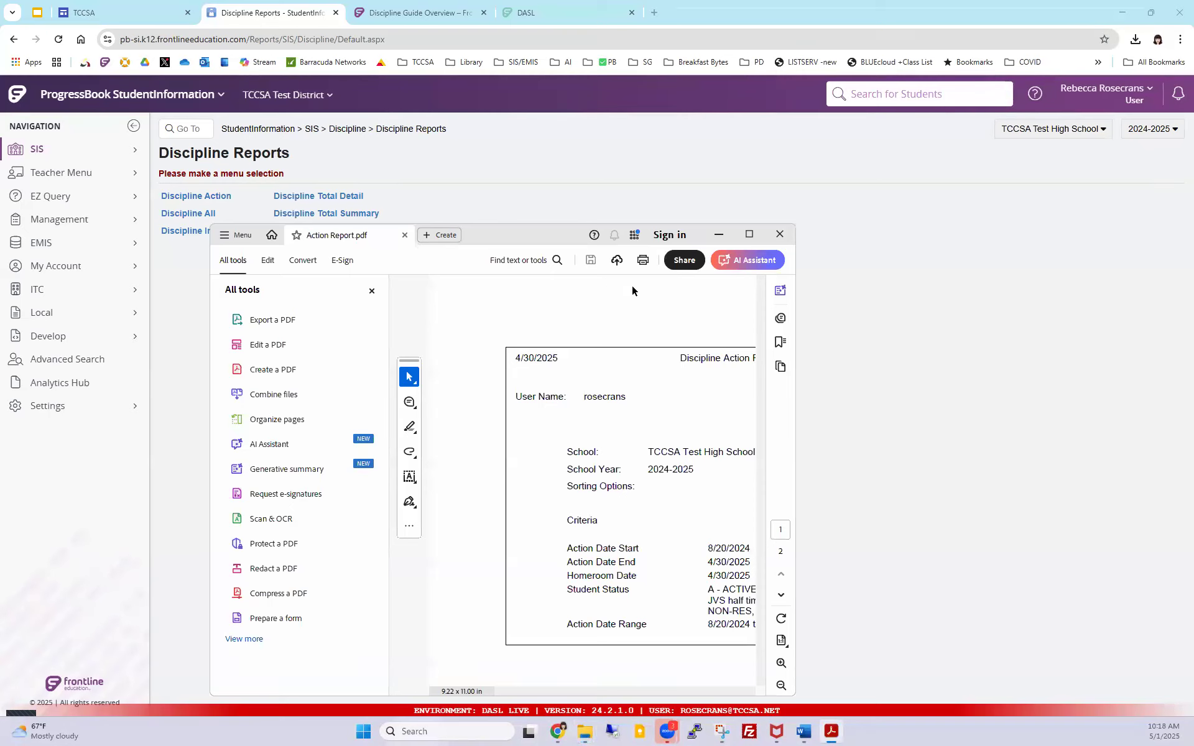
left_click(754, 235)
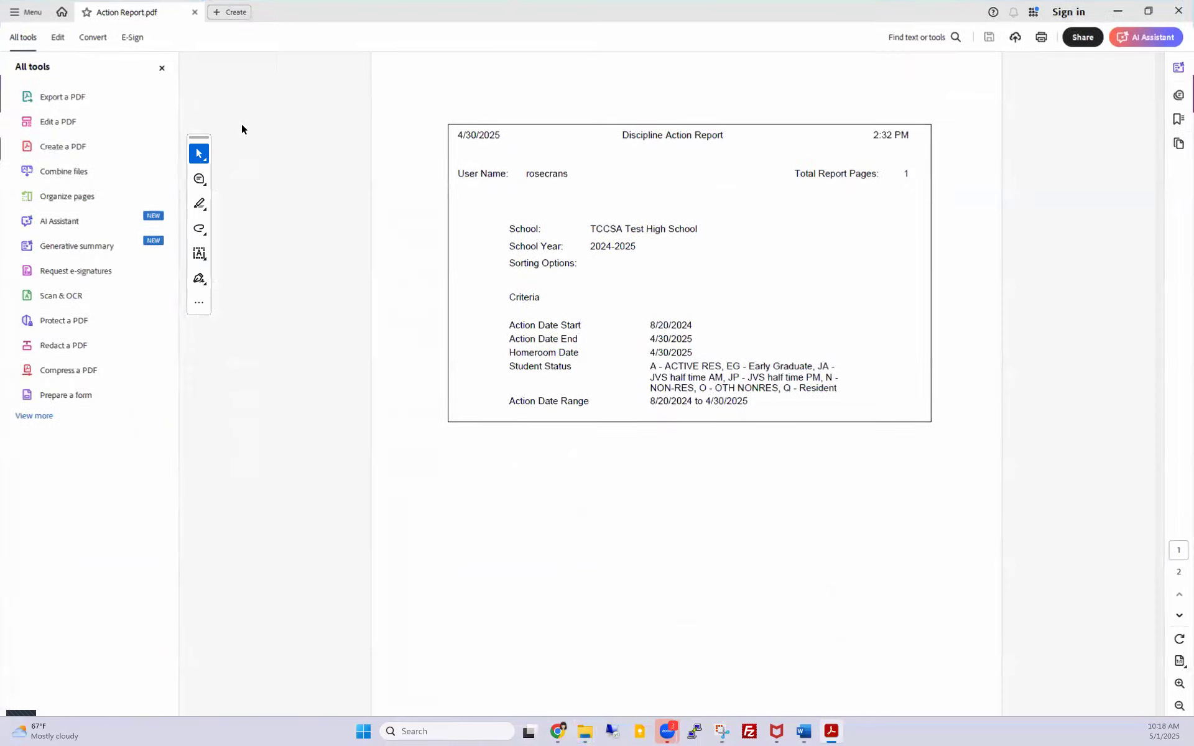
left_click(168, 74)
scroll(549, 442, "down", 9)
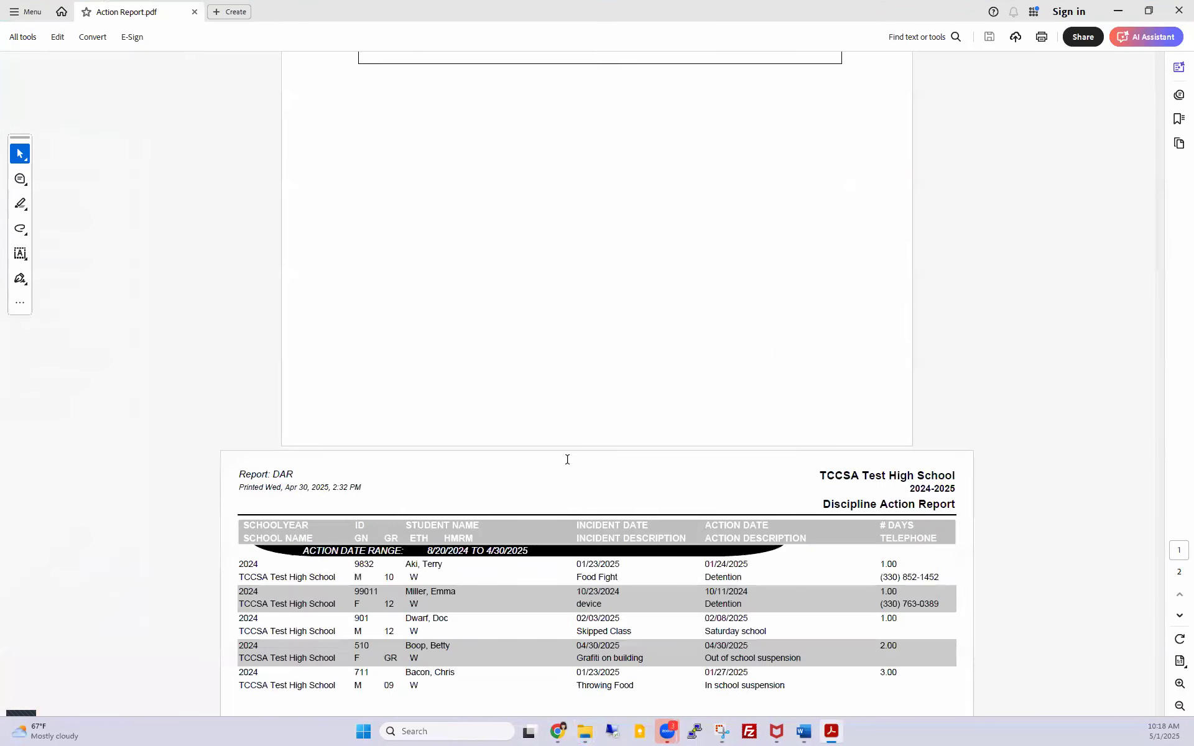
scroll(568, 461, "down", 1)
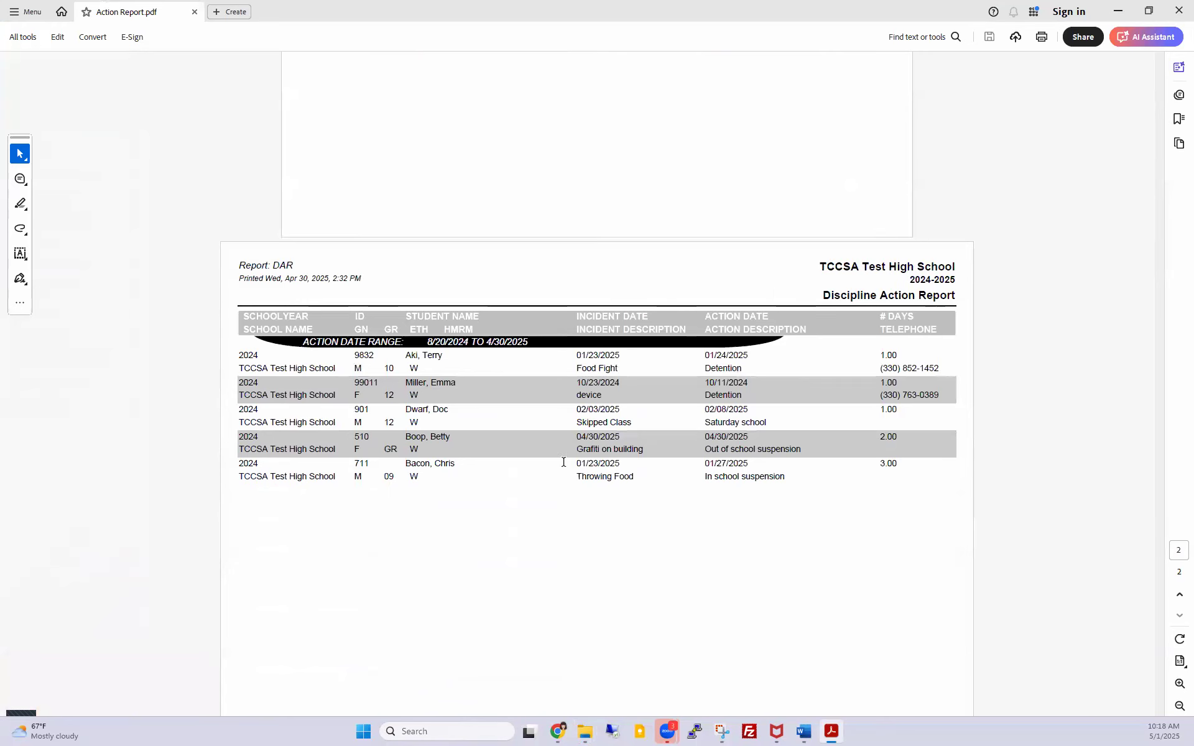
key("ctrl+plus")
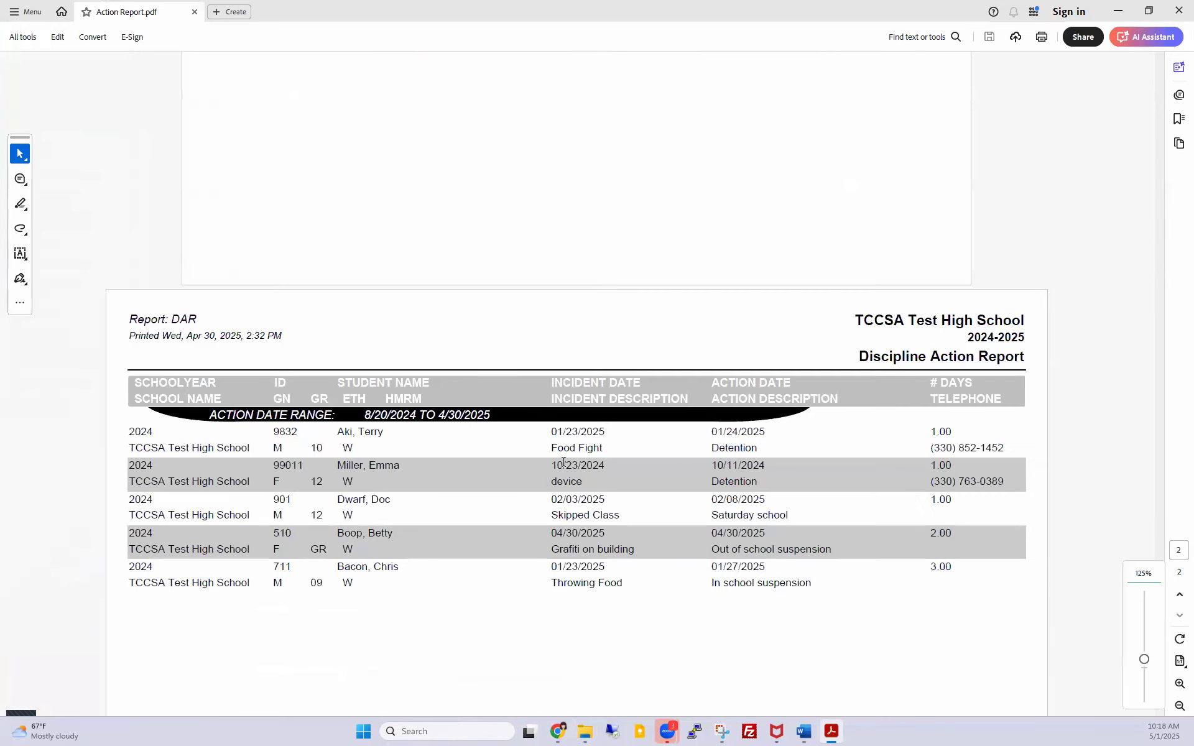
scroll(563, 462, "down", 2)
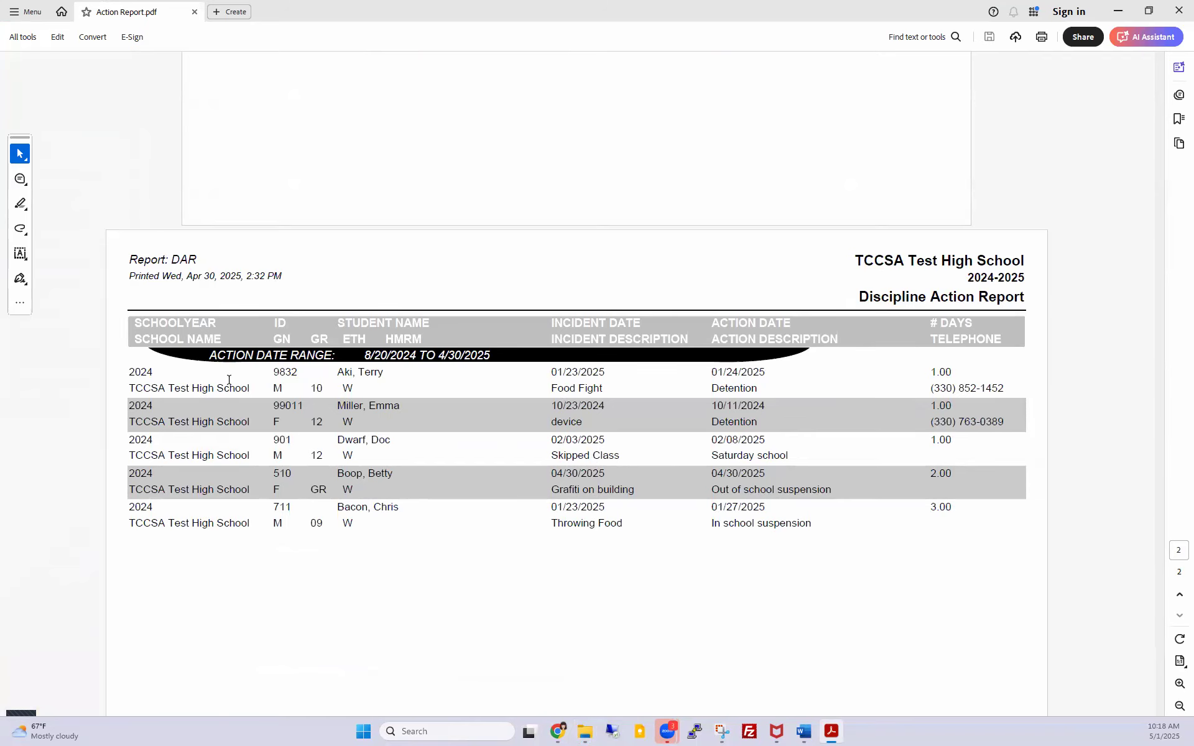
Step: Examine the Discipline Action Report's date range, title, student details and incident descriptions
left_click_drag(211, 357, 336, 358)
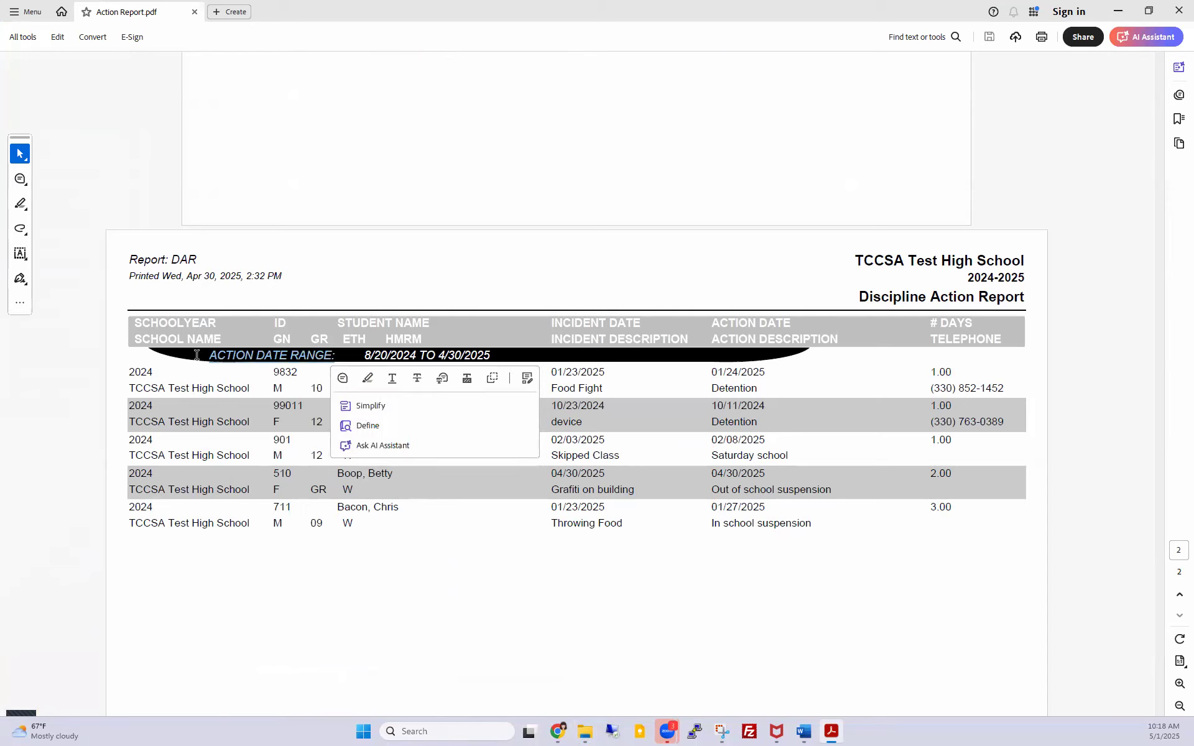
left_click(112, 353)
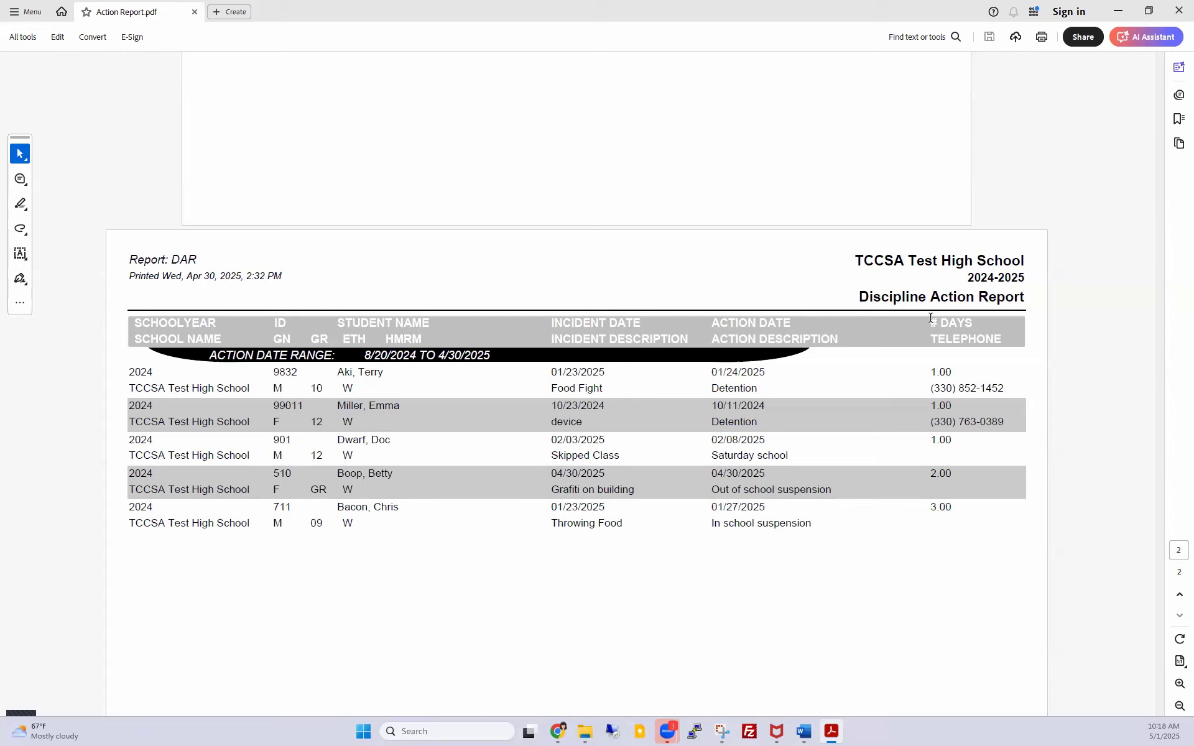
left_click_drag(936, 297, 1025, 297)
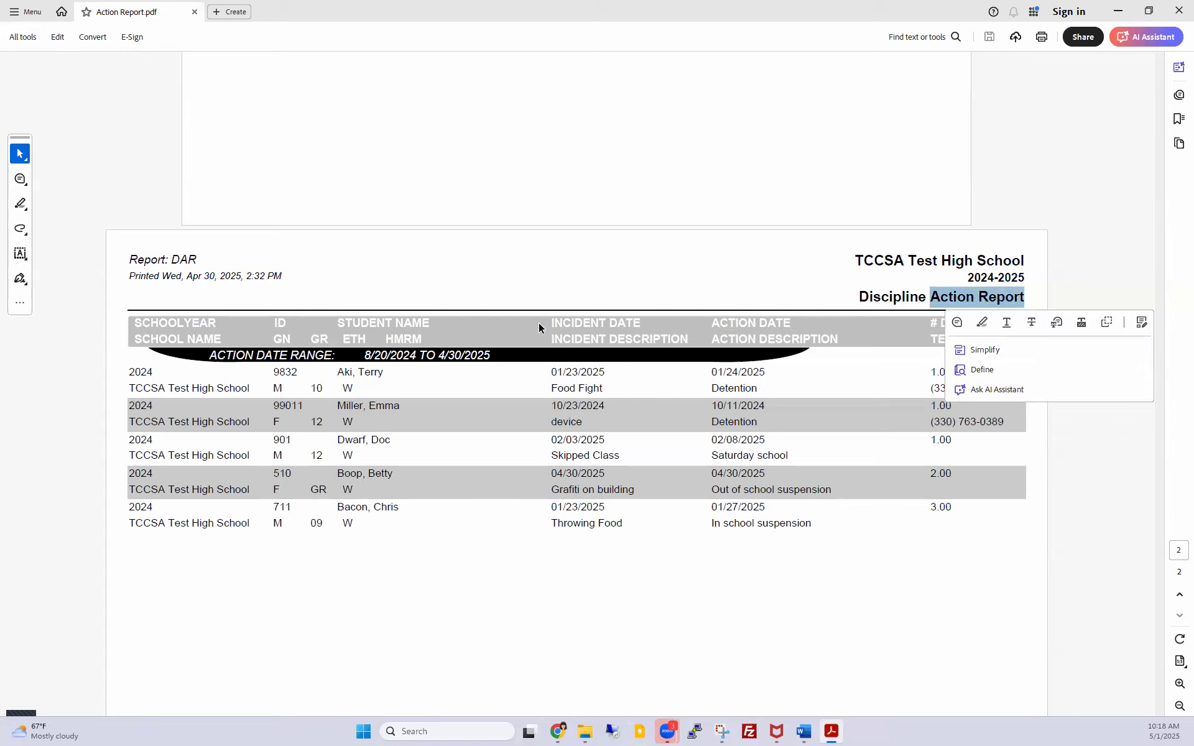
left_click(173, 330)
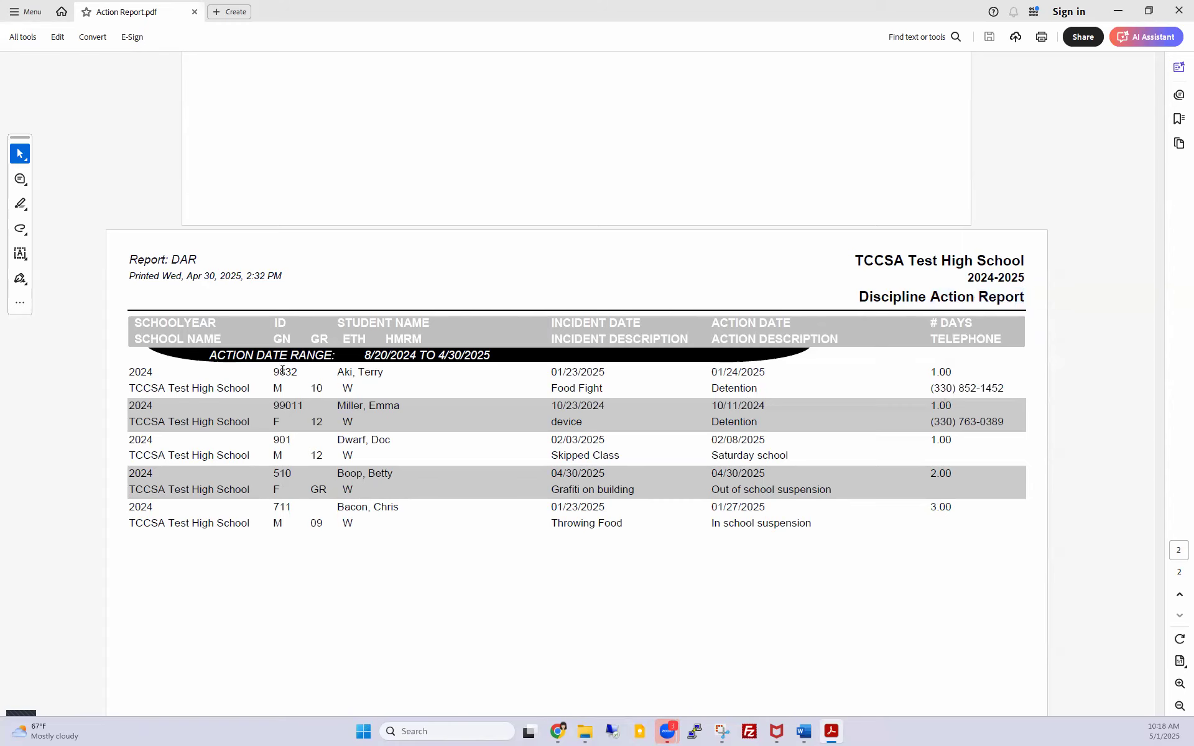
left_click_drag(283, 368, 309, 391)
left_click(325, 389)
left_click_drag(551, 388, 610, 388)
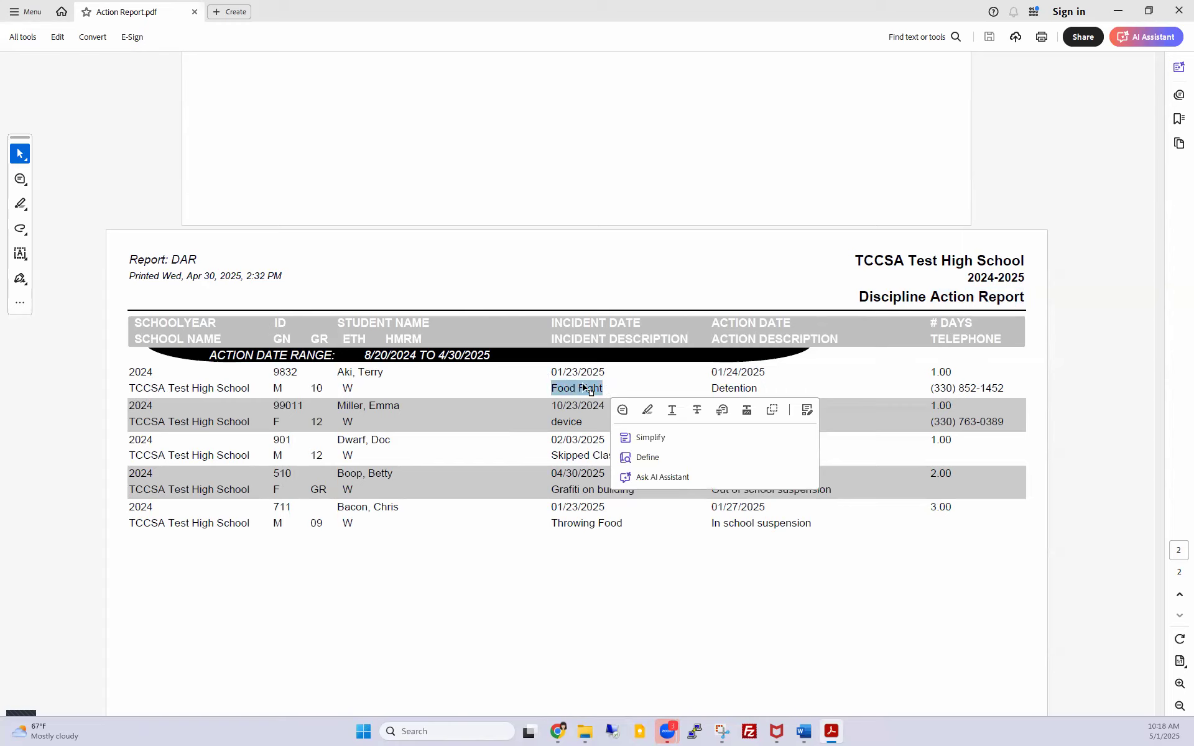
left_click_drag(547, 425, 584, 425)
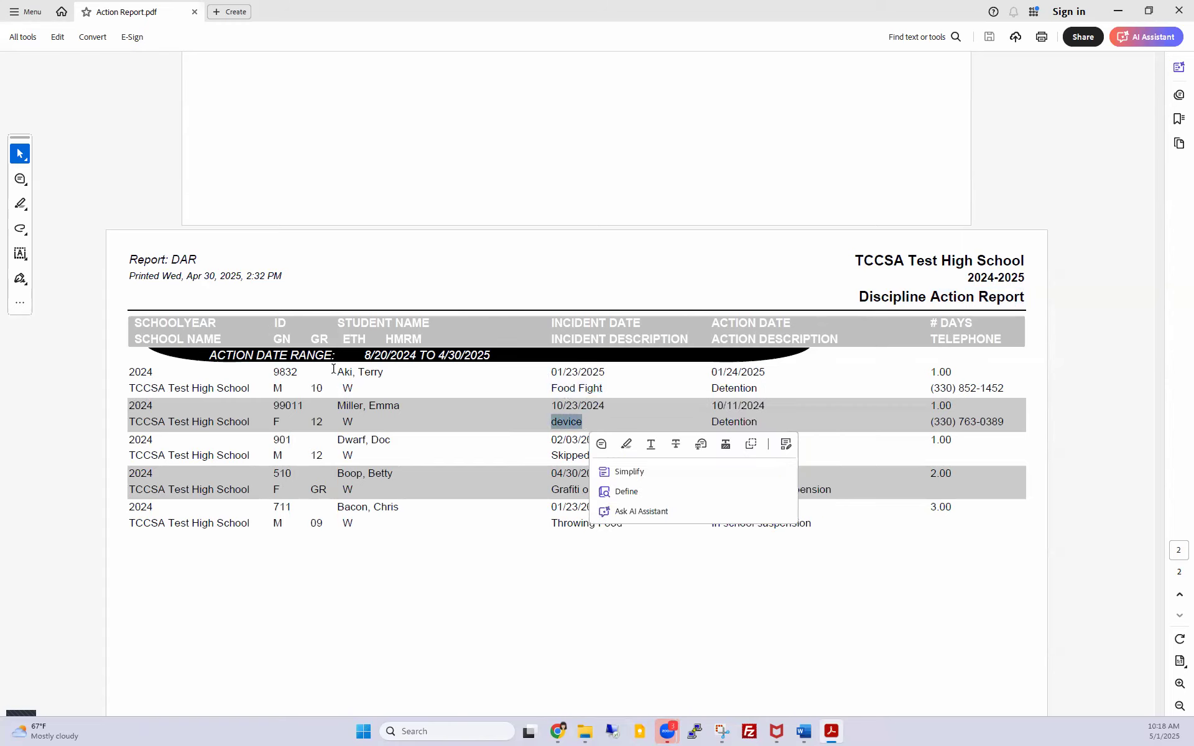
left_click_drag(336, 372, 383, 373)
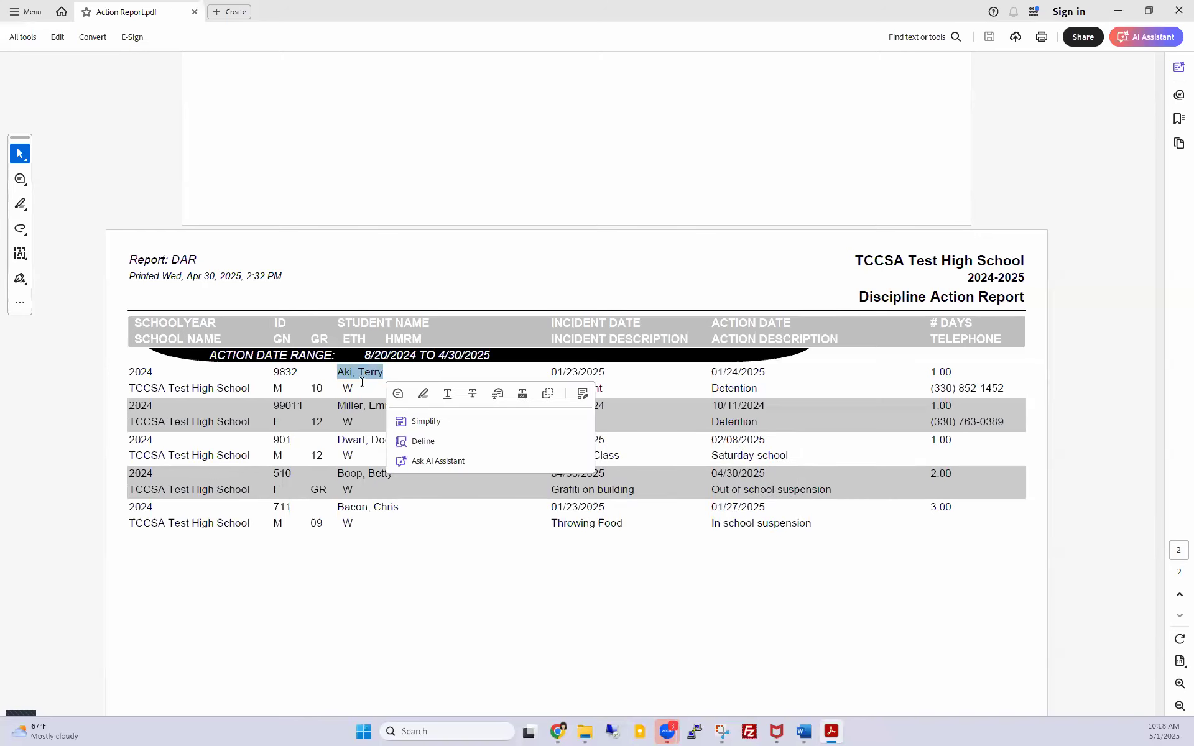
left_click(574, 490)
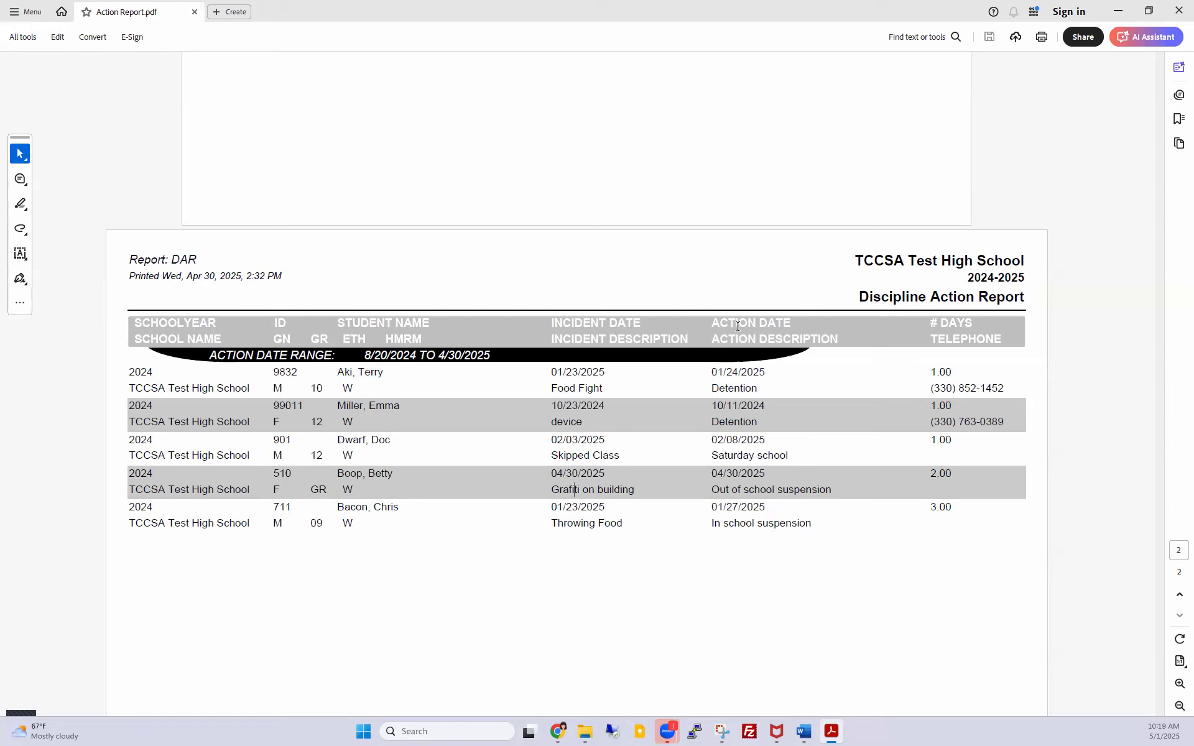
Step: Examine the first record's action date, action description and telephone number in the Discipline Action Report, and close the PDF
left_click_drag(709, 367, 771, 371)
left_click(729, 375)
left_click_drag(713, 388, 838, 390)
left_click(838, 385)
left_click_drag(931, 387, 1015, 388)
left_click(838, 388)
scroll(838, 391, "down", 1)
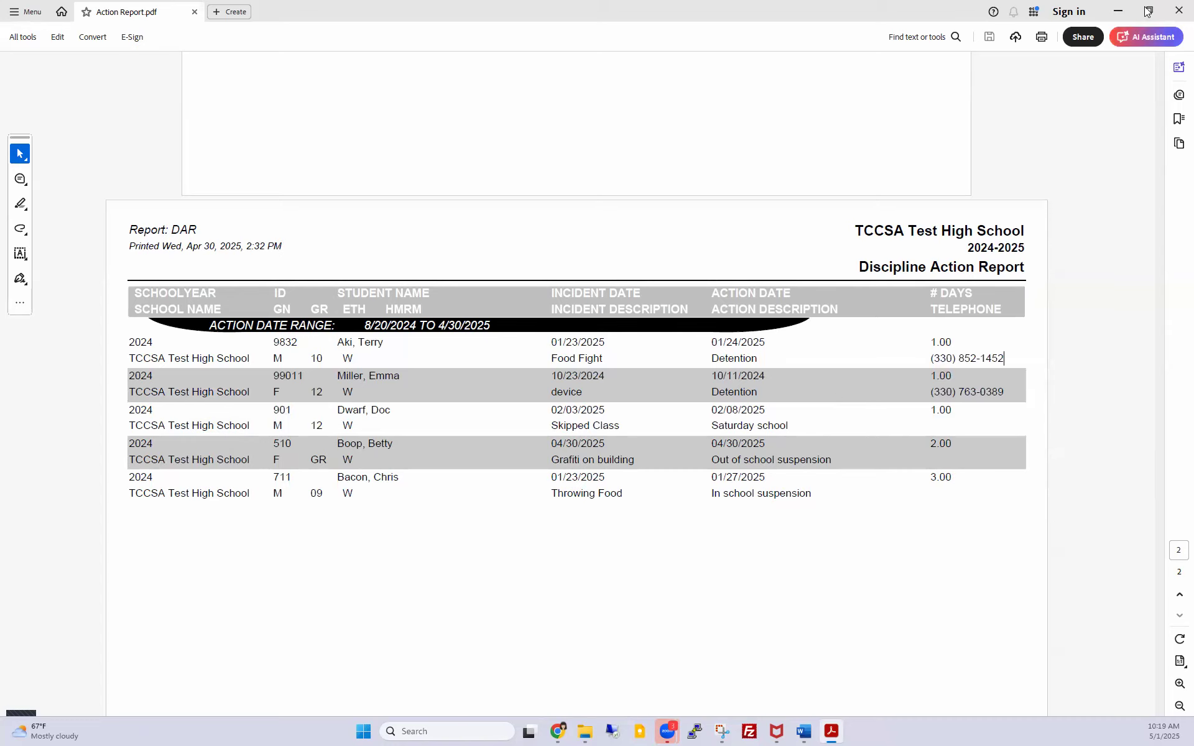
left_click(1116, 19)
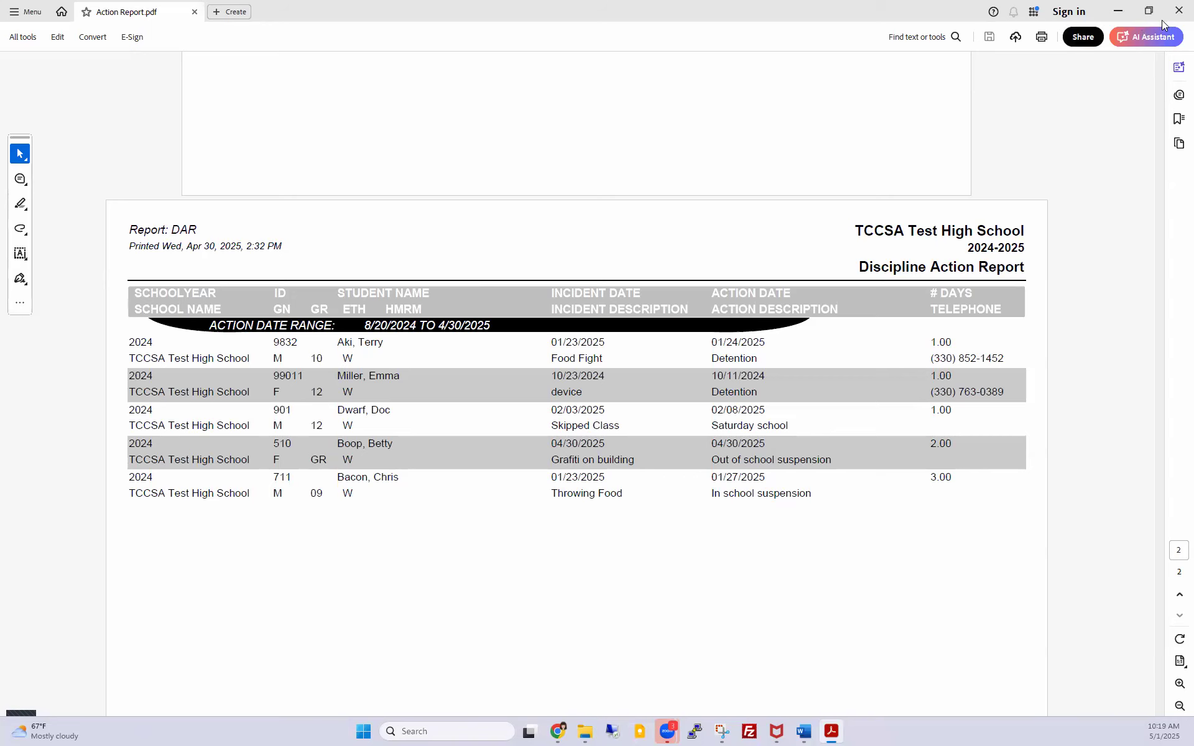
left_click(1177, 14)
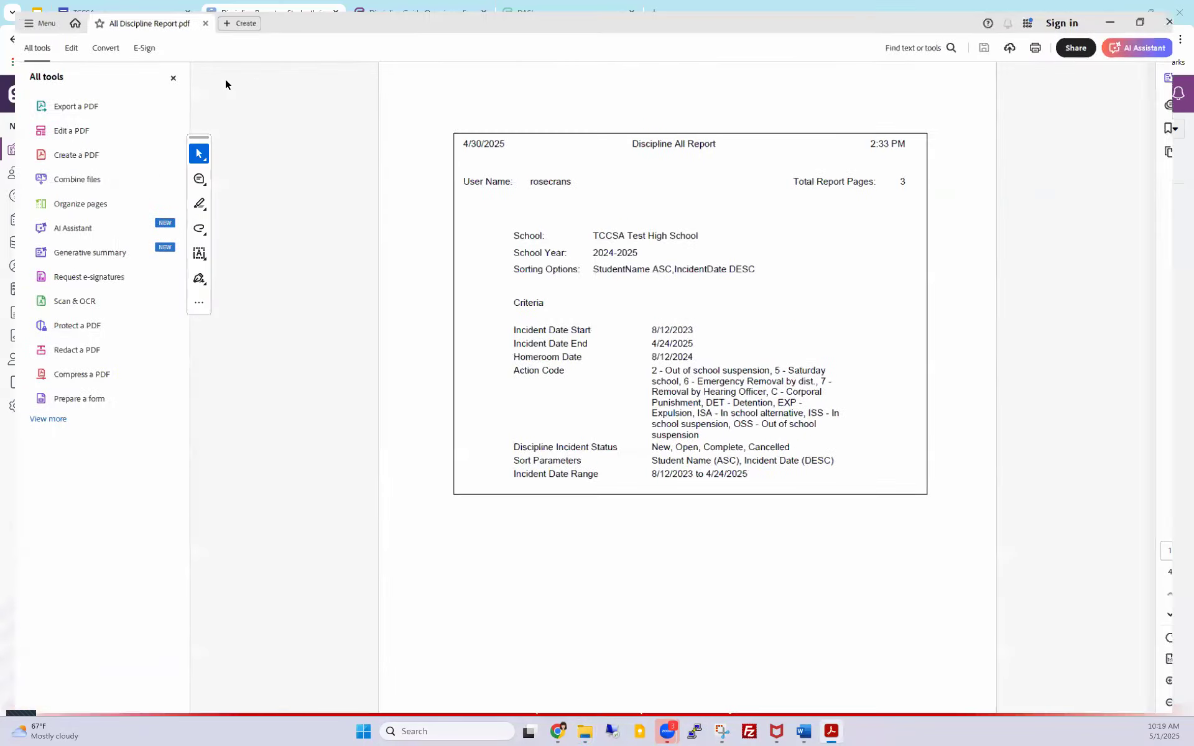
Step: Show page 2 of All Discipline Report.pdf at 150% without the All tools pane
left_click(159, 68)
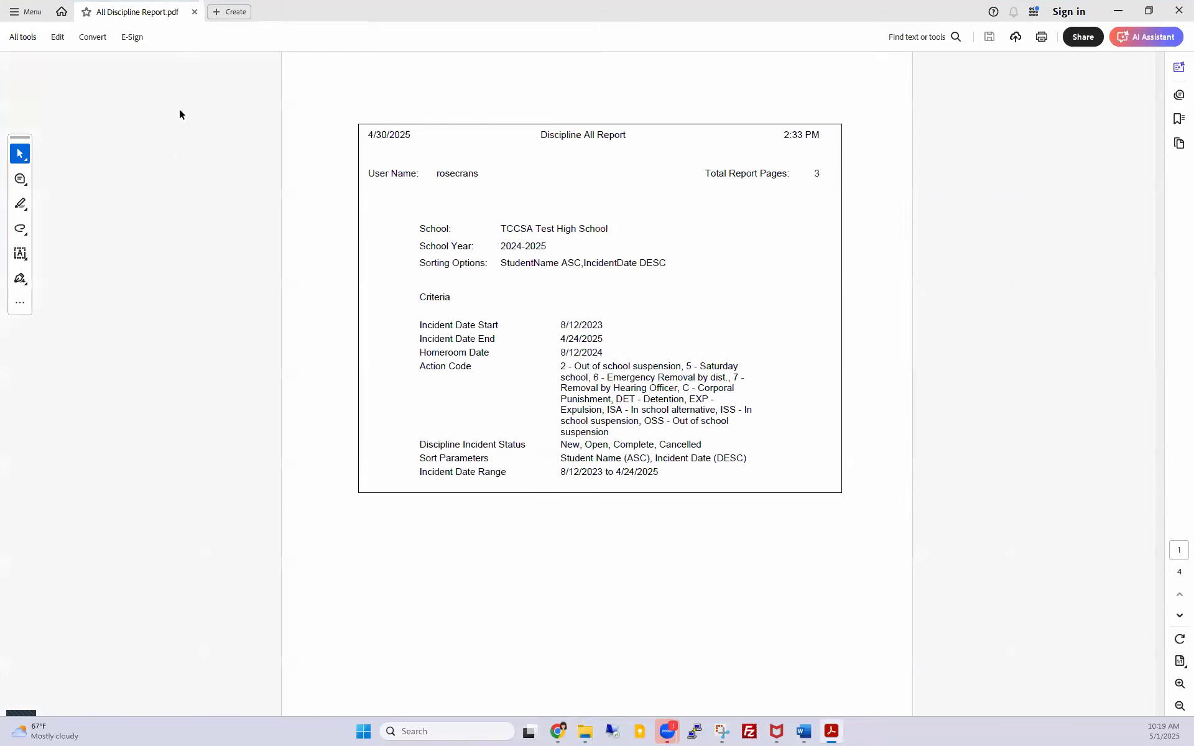
scroll(473, 530, "down", 10)
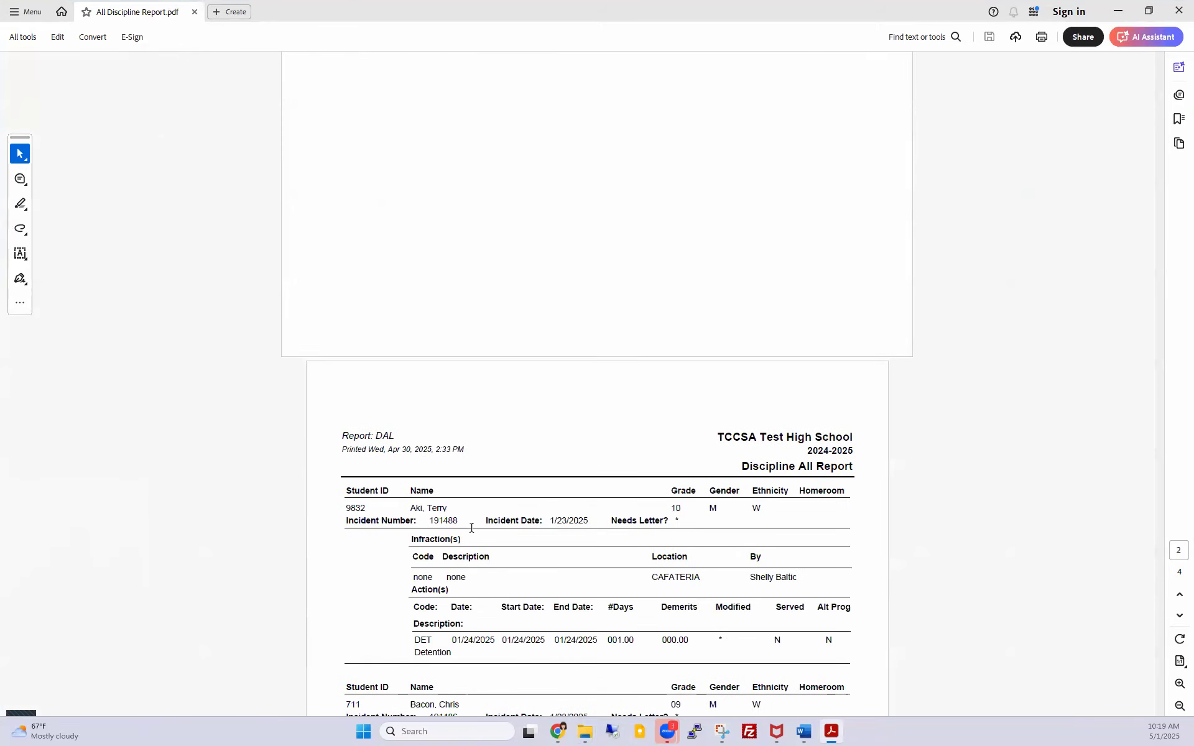
scroll(471, 521, "down", 2)
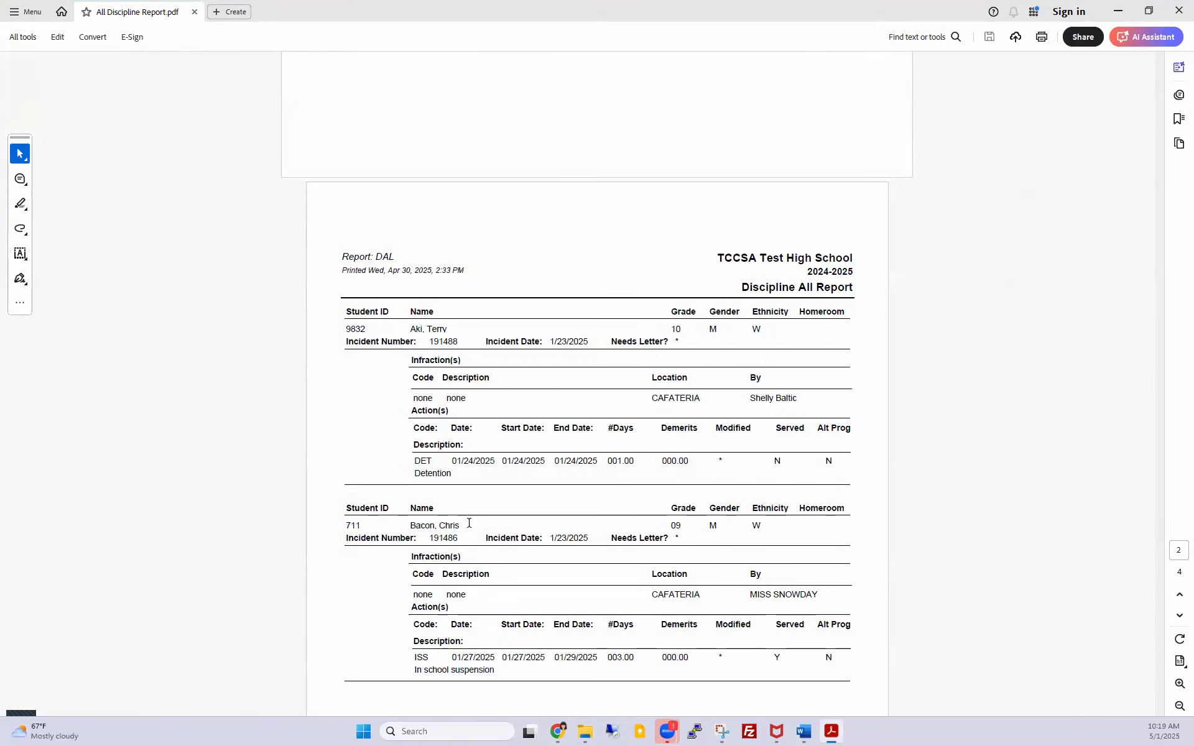
scroll(469, 522, "up", 2)
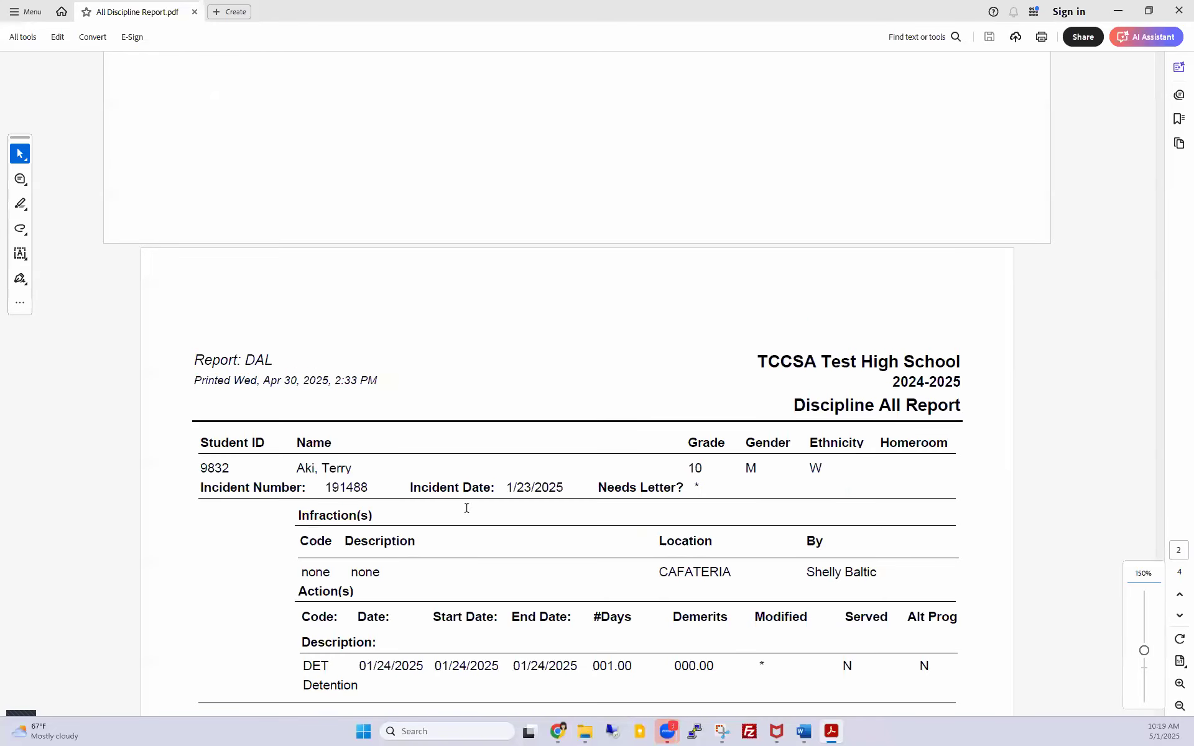
scroll(464, 480, "down", 4)
scroll(464, 480, "down", 2)
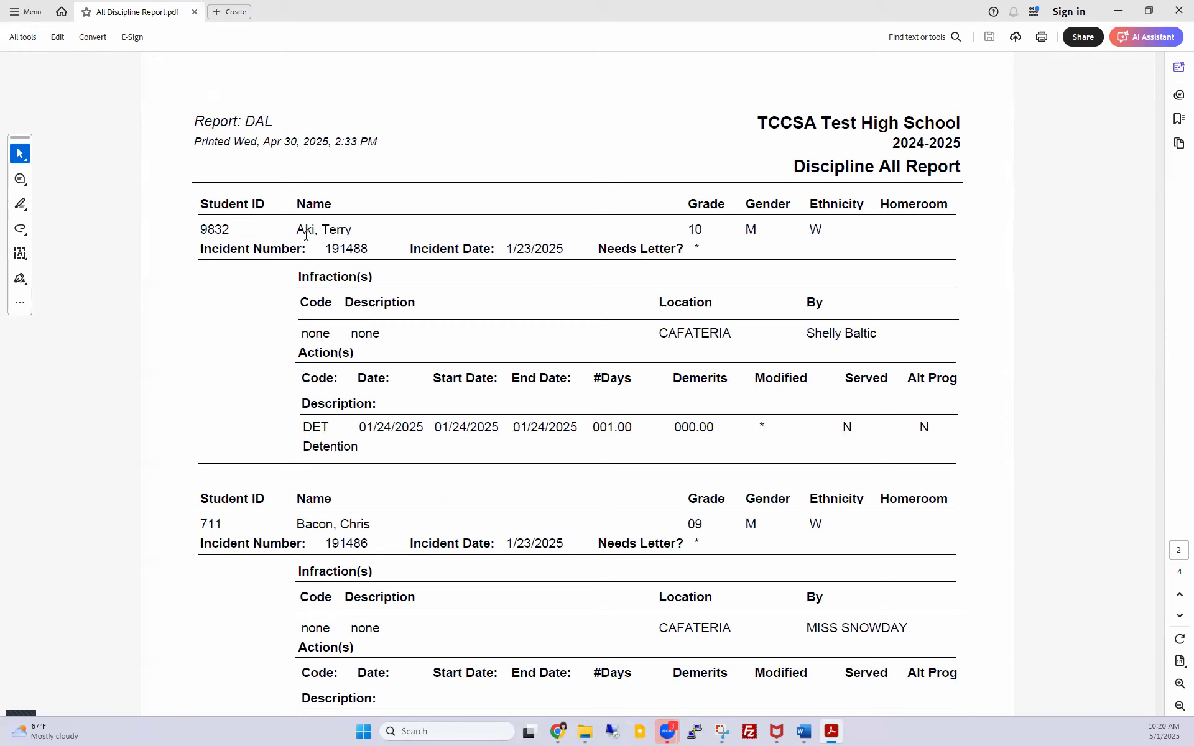
Step: Examine the first student record's name, Infraction(s) and Action(s) sections and Demerits value in the Discipline All Report
left_click_drag(321, 230, 365, 229)
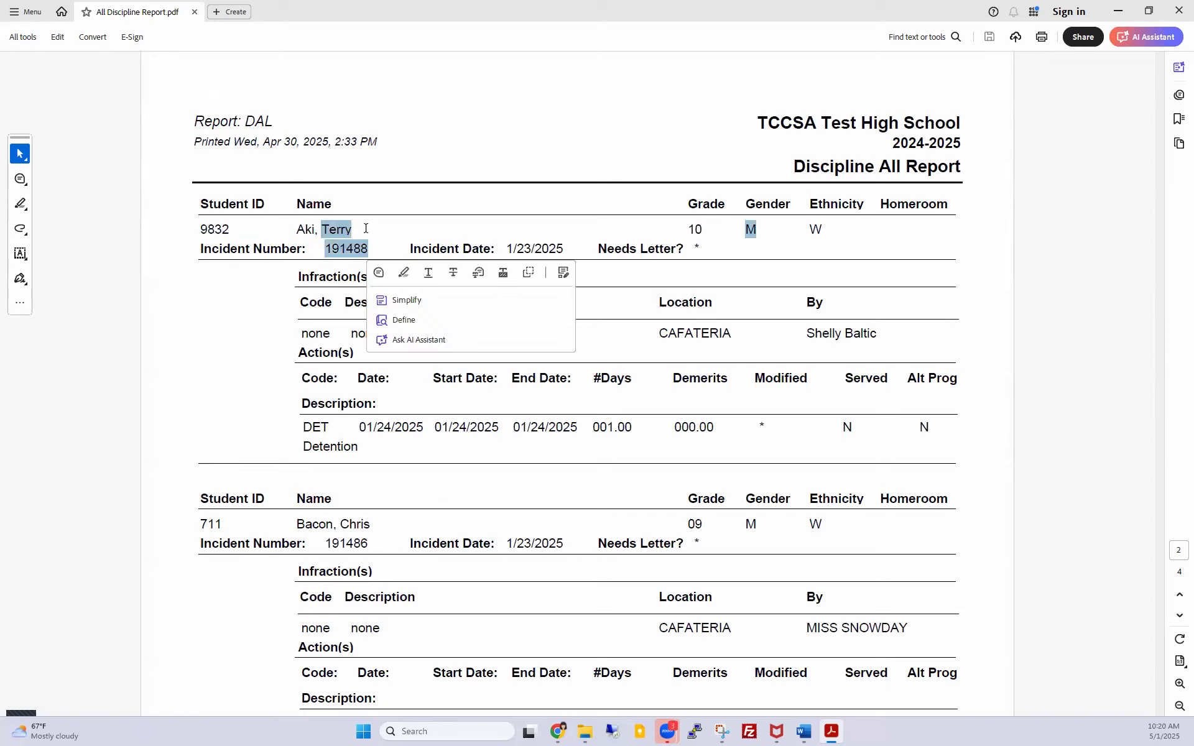
left_click(268, 272)
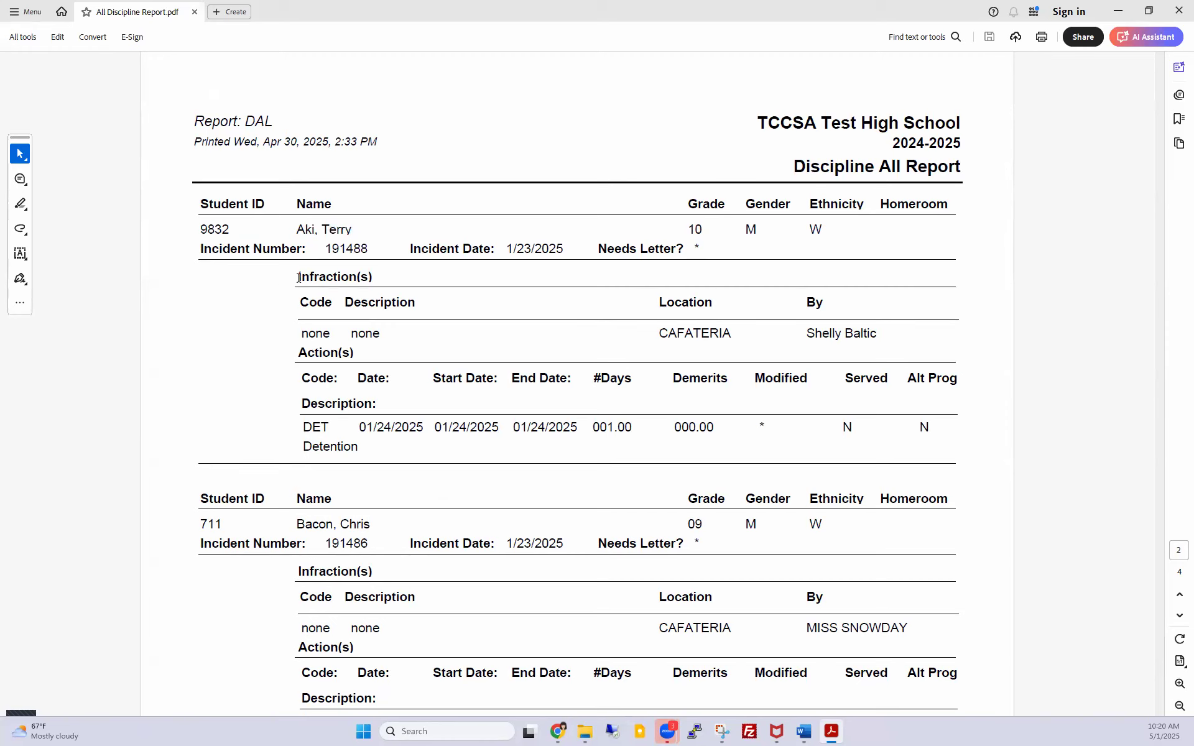
left_click_drag(297, 277, 377, 276)
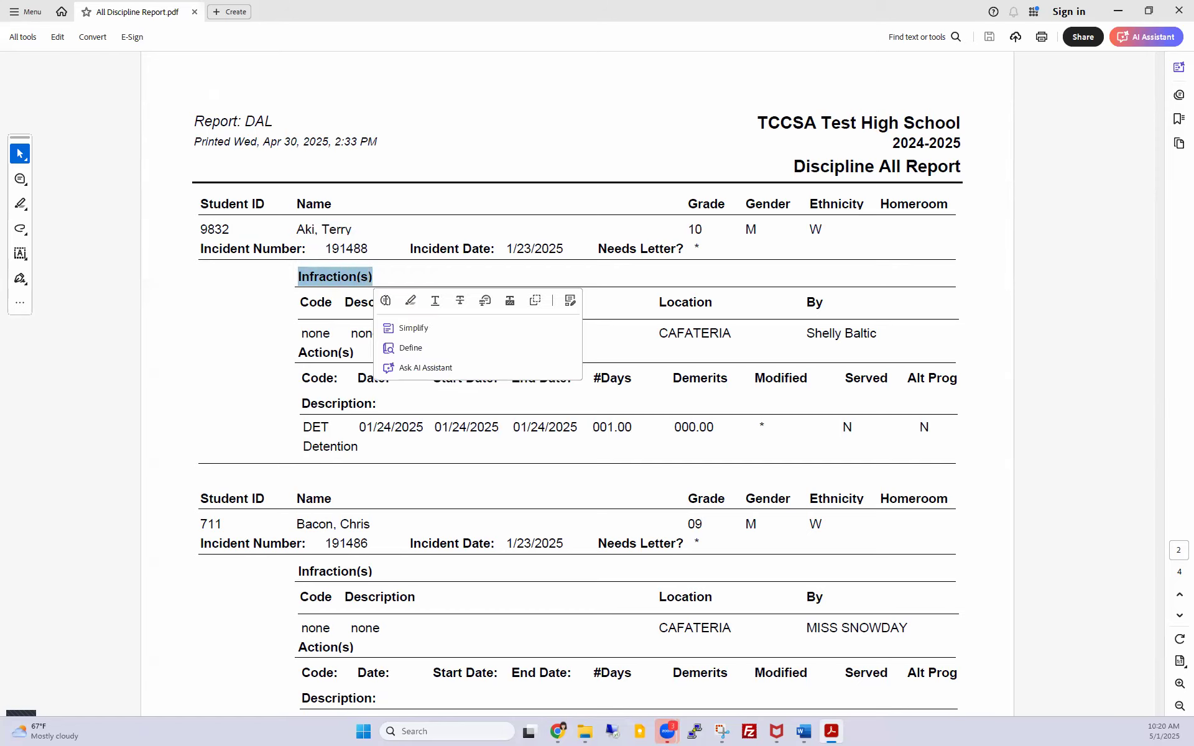
left_click(304, 303)
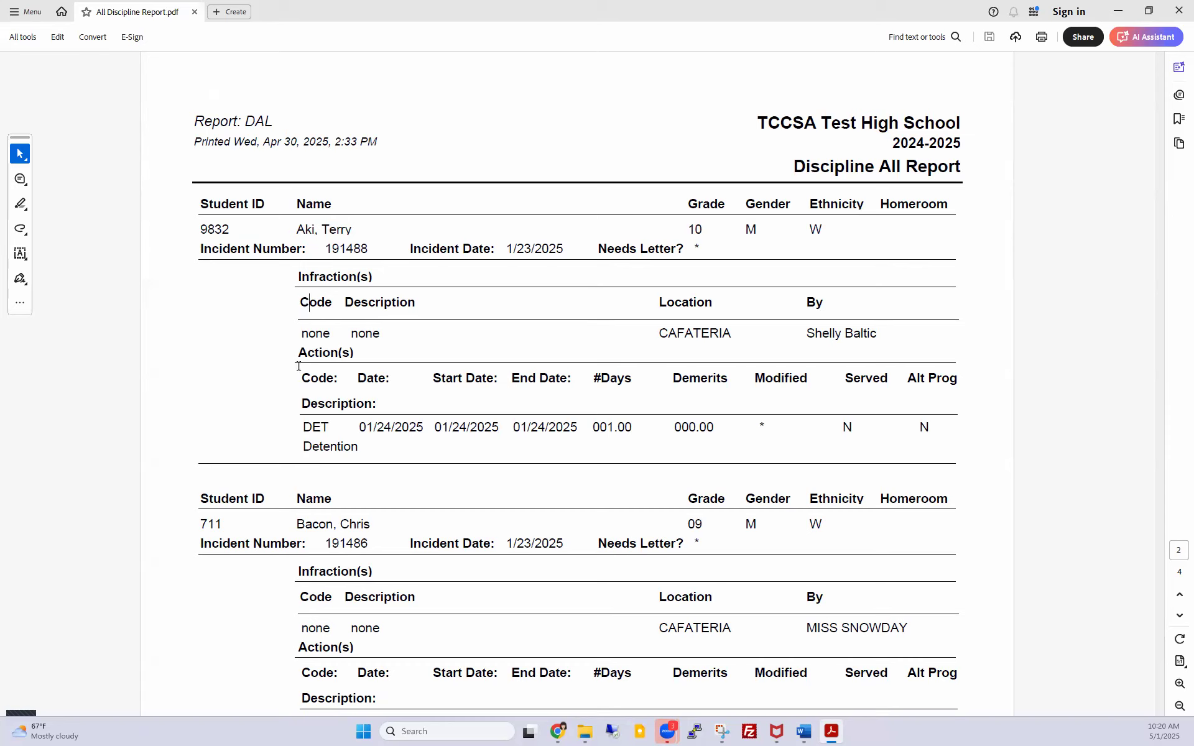
left_click_drag(299, 353, 355, 353)
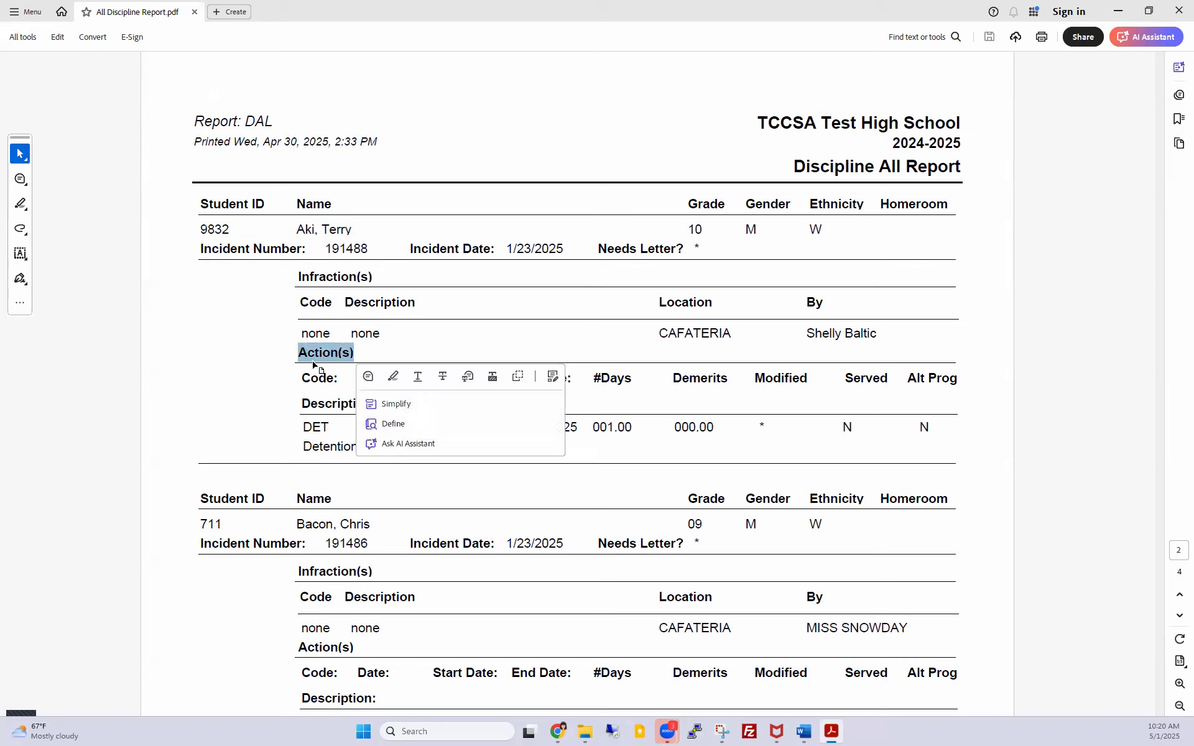
left_click(289, 389)
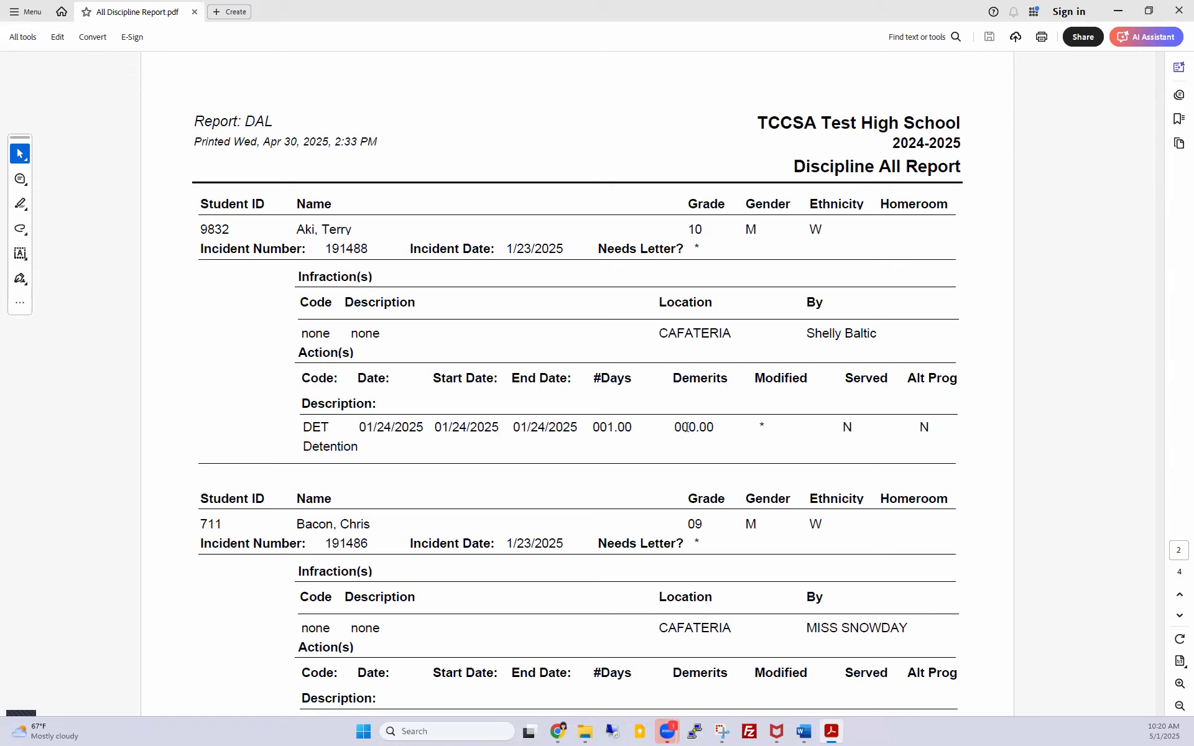
double_click(685, 427)
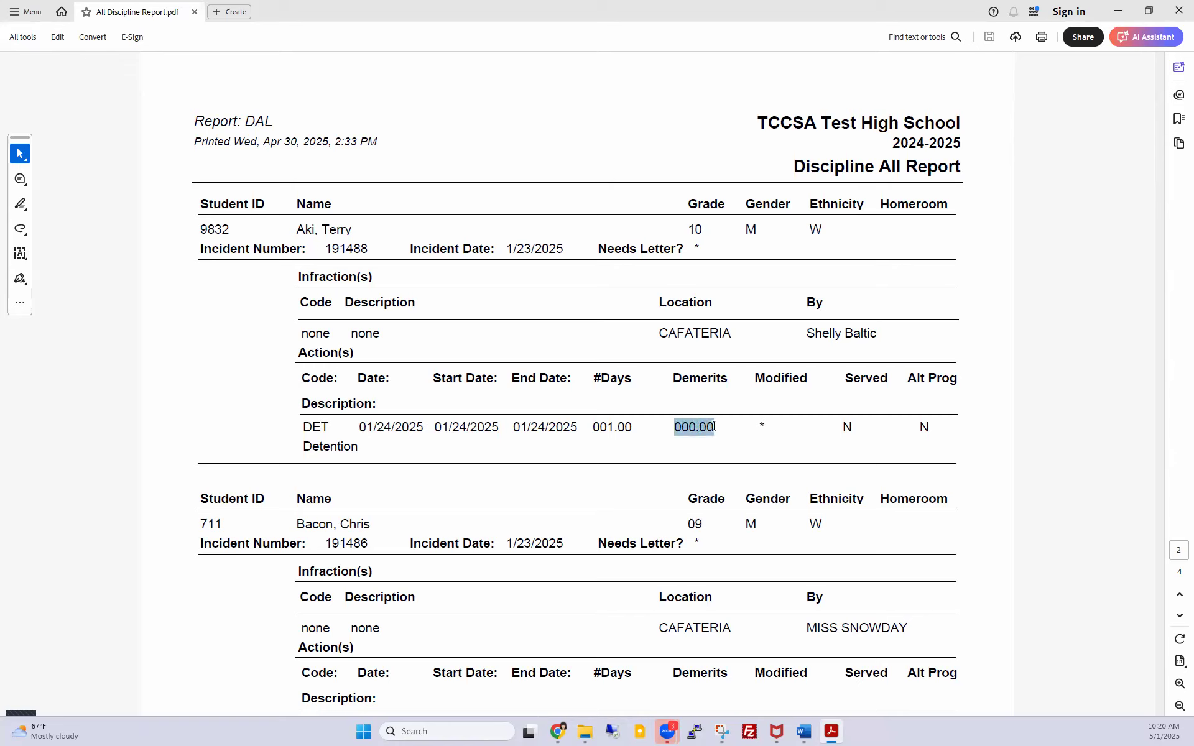
left_click(916, 272)
Step: Review the remaining student records through the last page of the Discipline All Report, and close the PDF
scroll(487, 463, "down", 5)
scroll(487, 464, "down", 9)
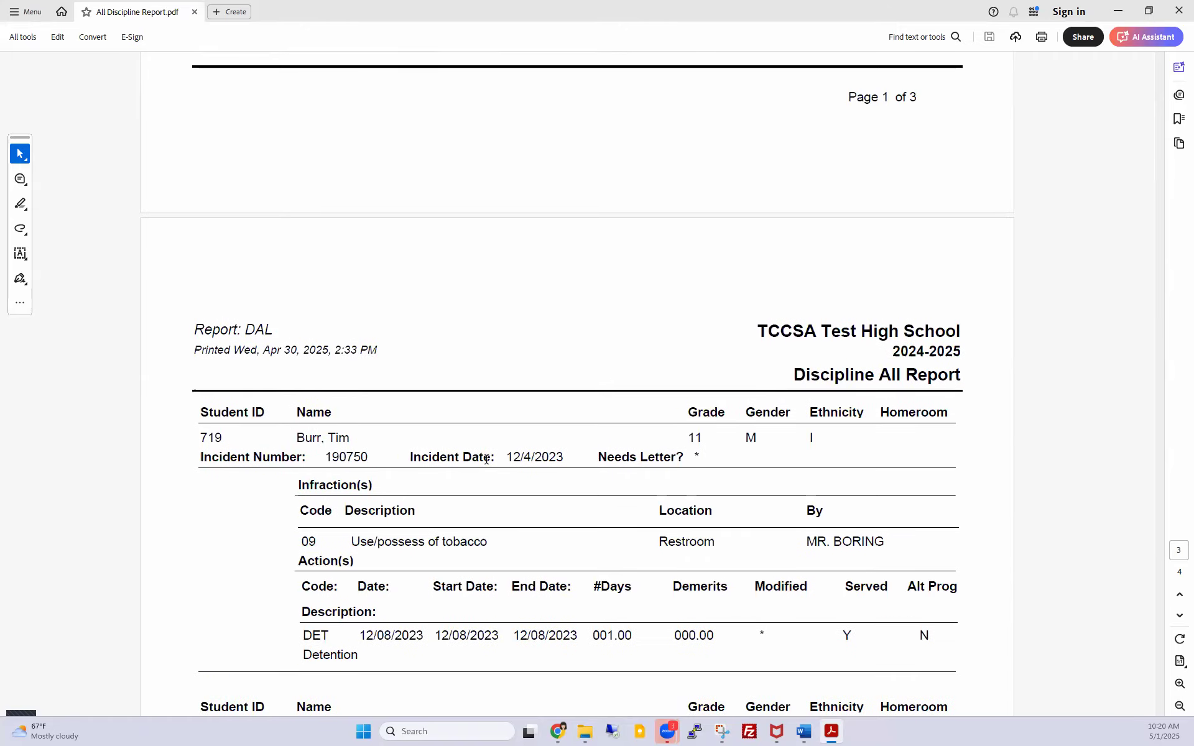
scroll(486, 459, "down", 2)
scroll(486, 459, "down", 3)
scroll(487, 460, "down", 10)
scroll(486, 460, "down", 8)
scroll(487, 460, "down", 5)
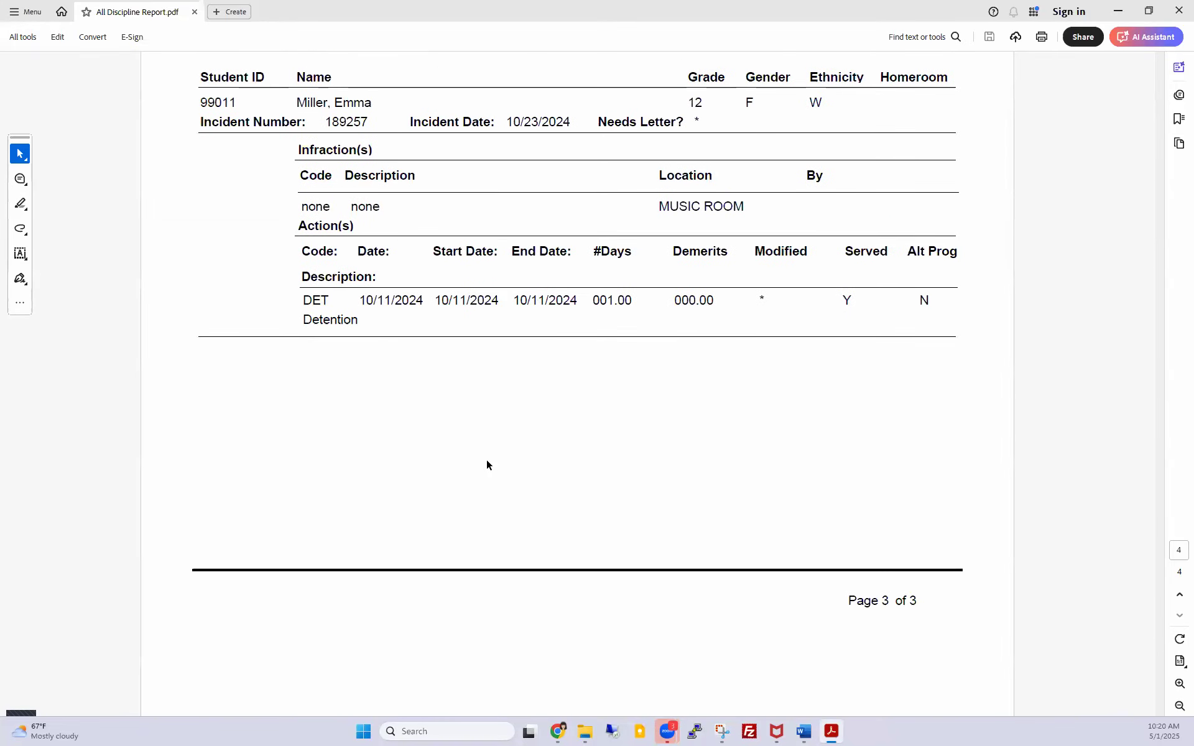
scroll(486, 460, "up", 5)
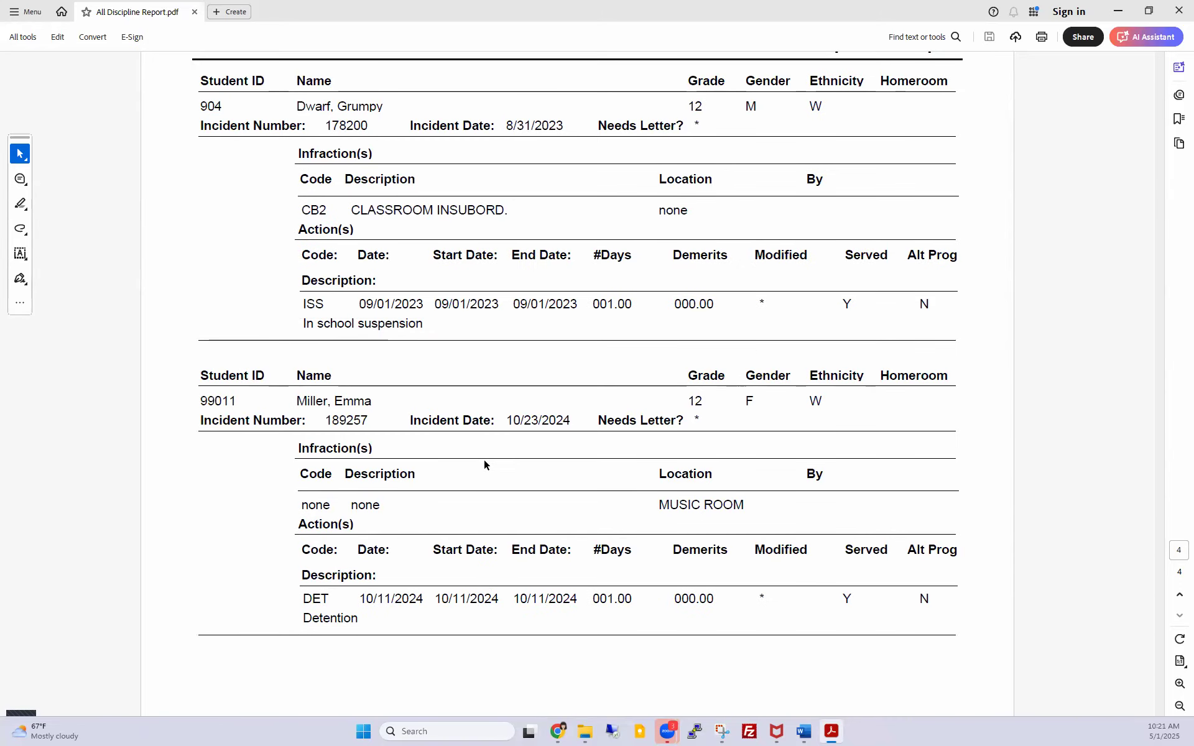
scroll(481, 461, "up", 6)
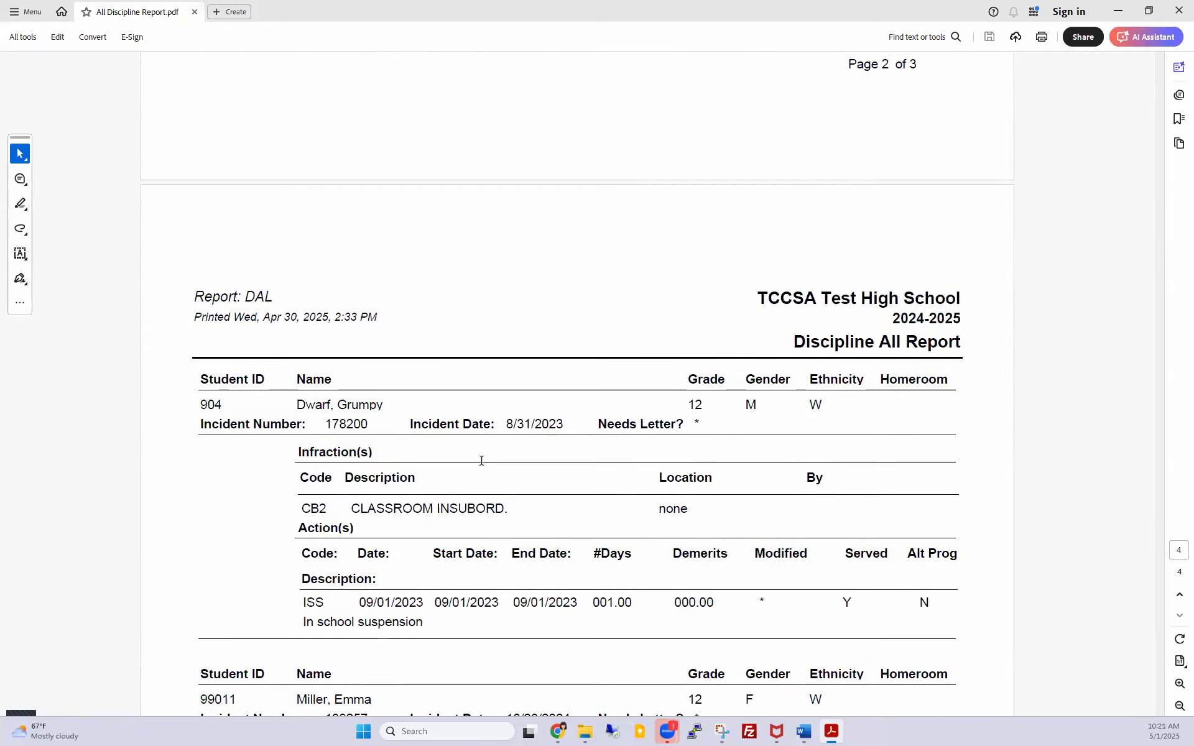
scroll(483, 465, "up", 4)
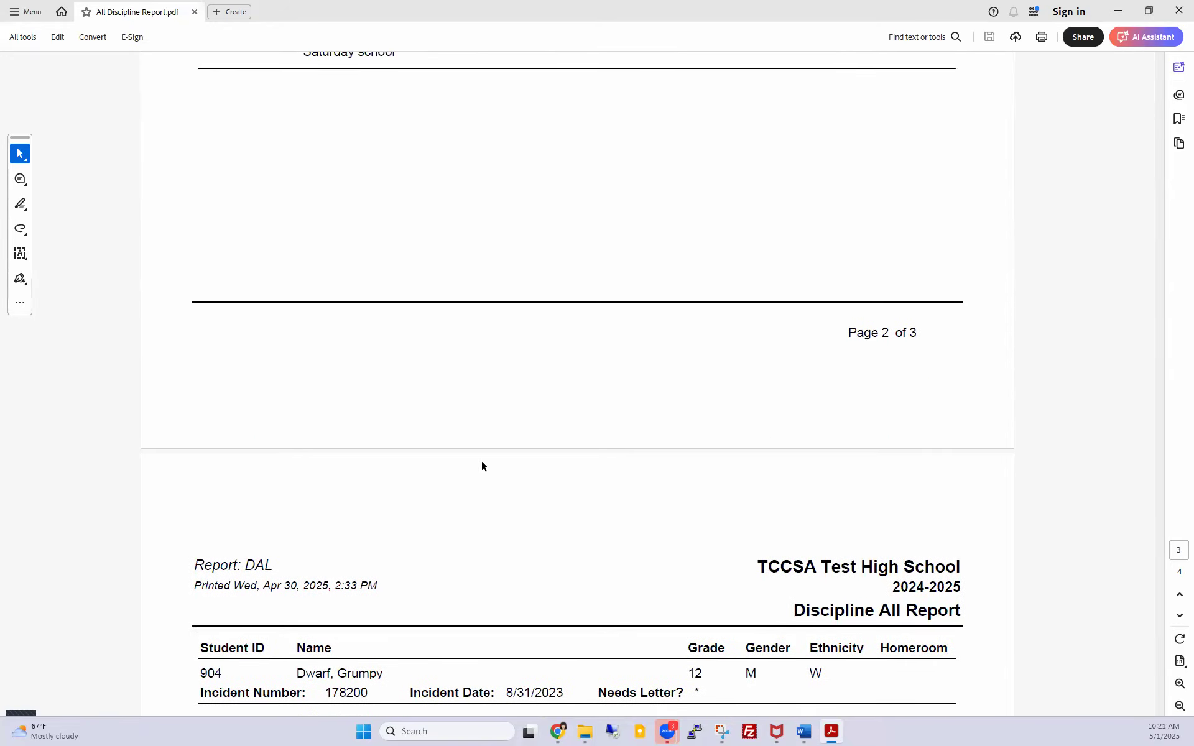
scroll(483, 467, "up", 9)
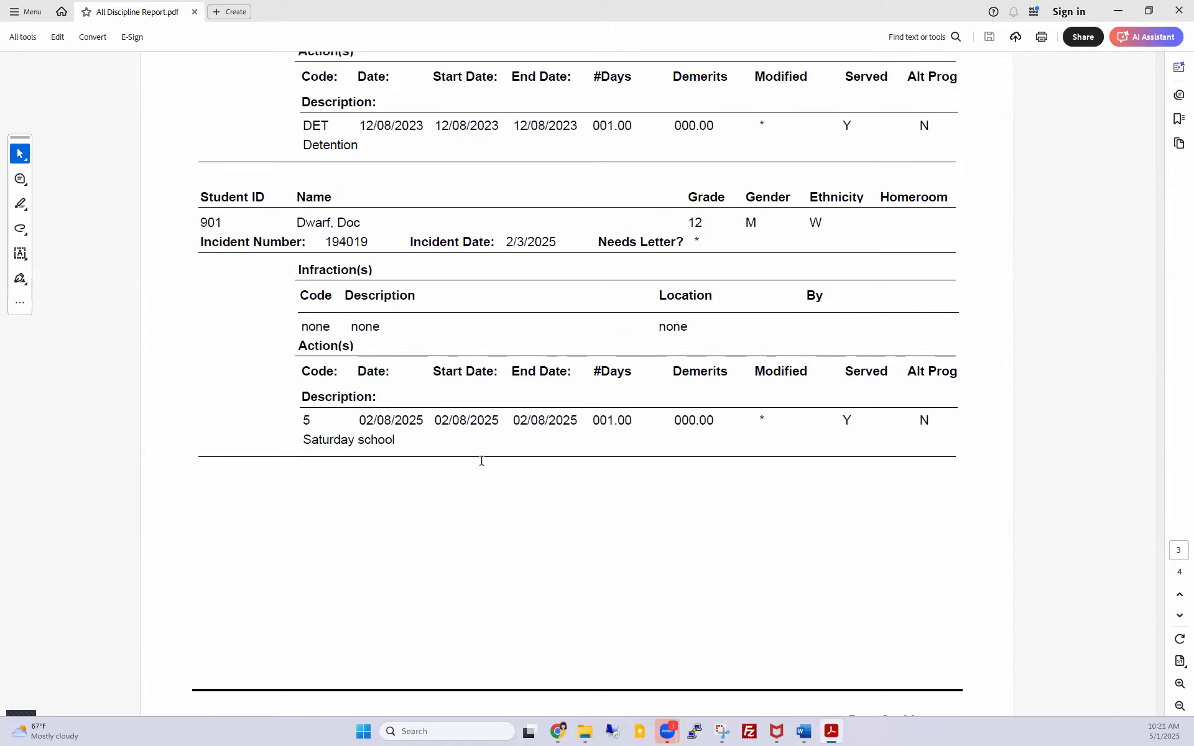
scroll(482, 466, "up", 8)
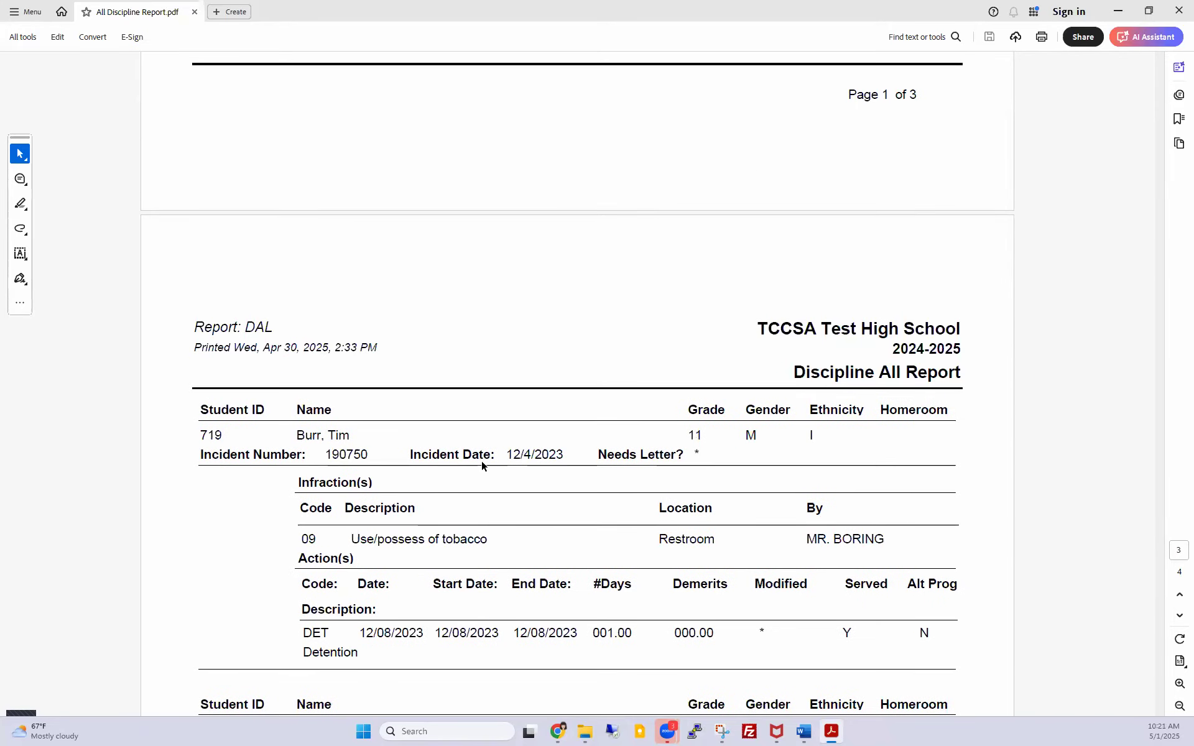
scroll(482, 466, "up", 2)
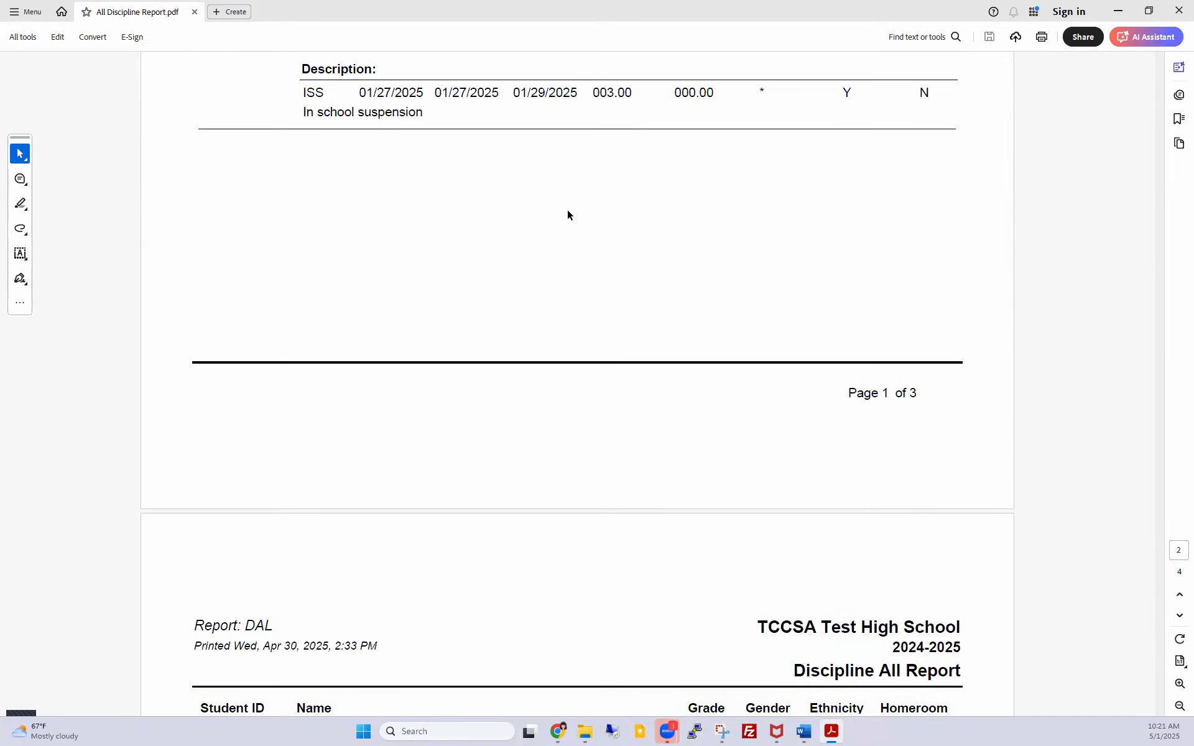
left_click(1179, 11)
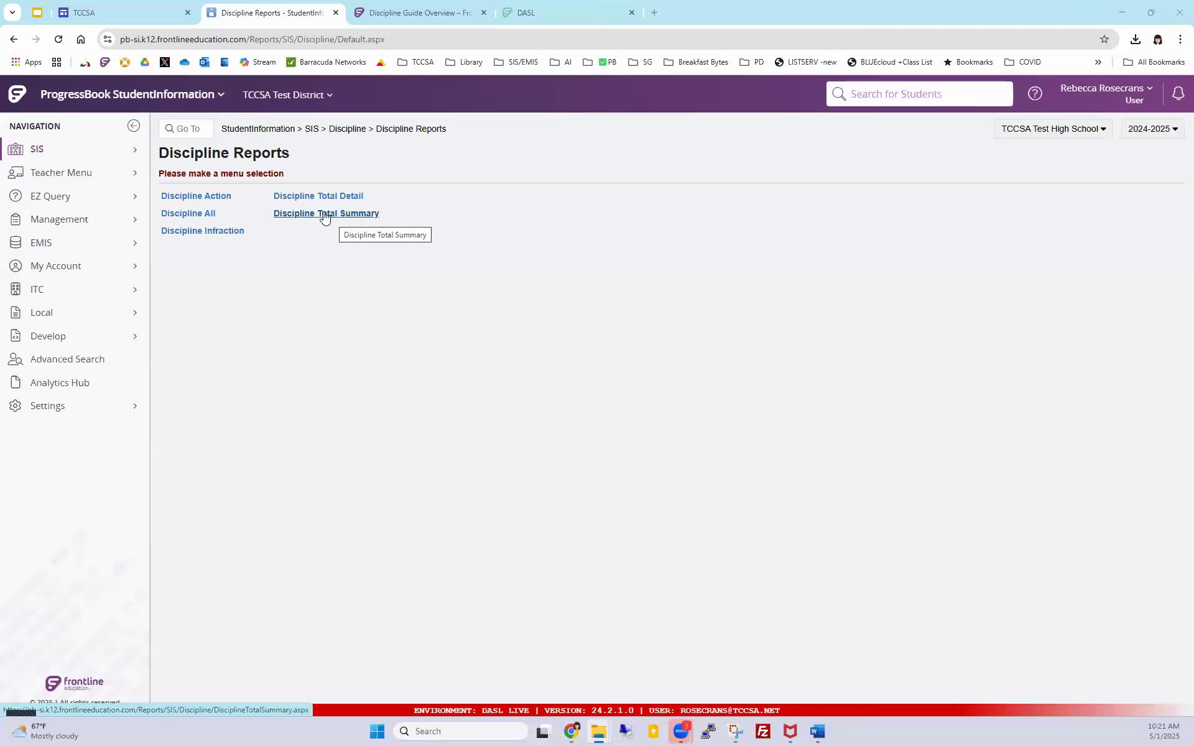
Step: Go to the Discipline Incidents page under SIS Discipline and display its list of available incident graph reports
left_click(118, 152)
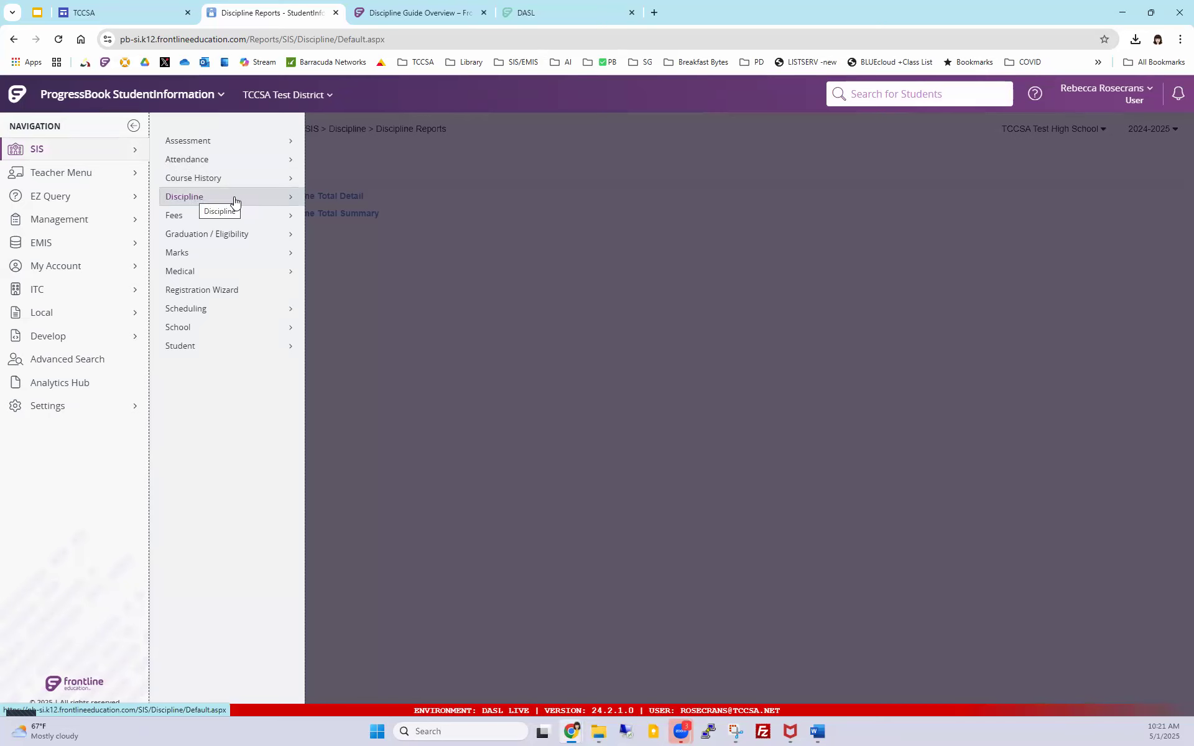
left_click(265, 204)
left_click(358, 143)
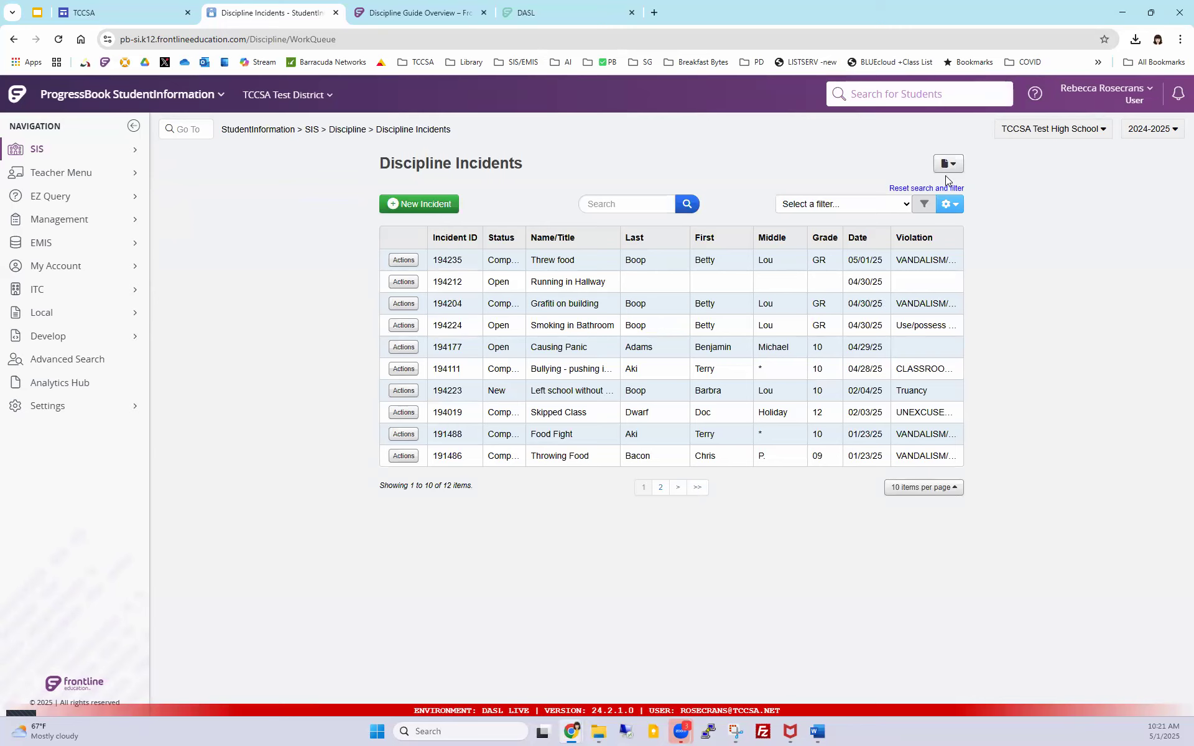
left_click(954, 171)
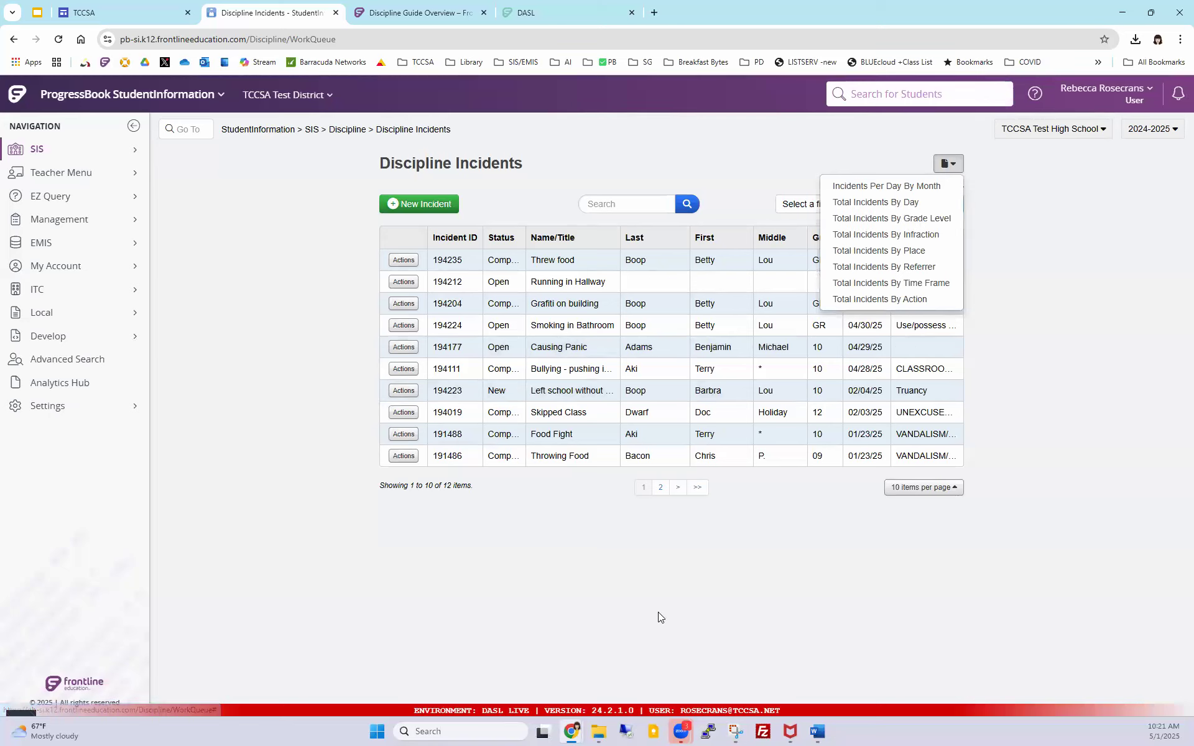
Step: Switch to the Total Incidents By Grade Level PDF in Acrobat, maximize it and hide the All tools pane
key("alt+Tab")
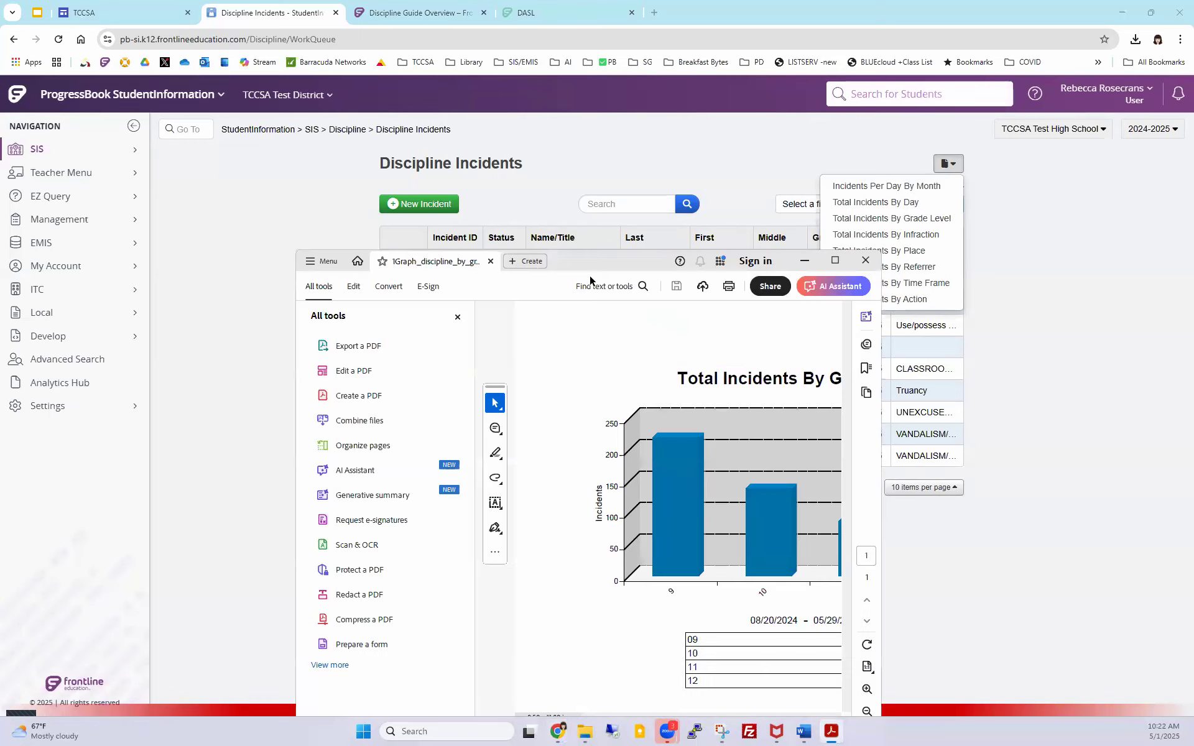
left_click(834, 261)
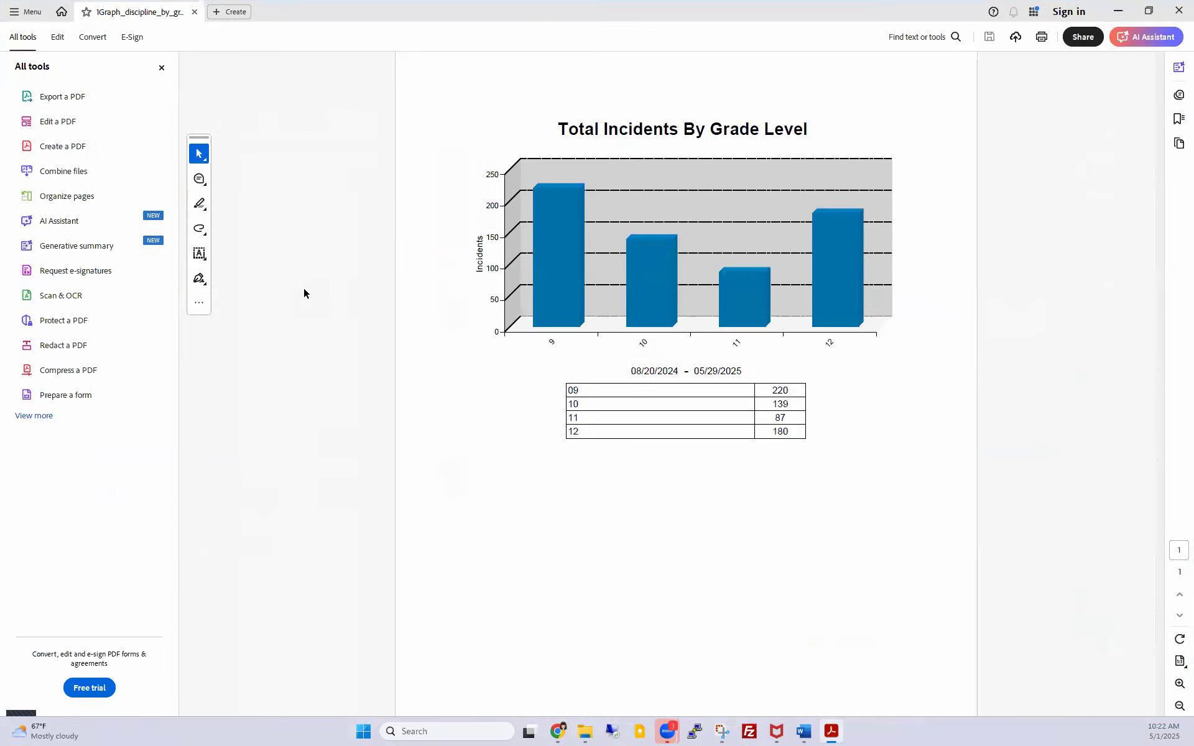
left_click(162, 67)
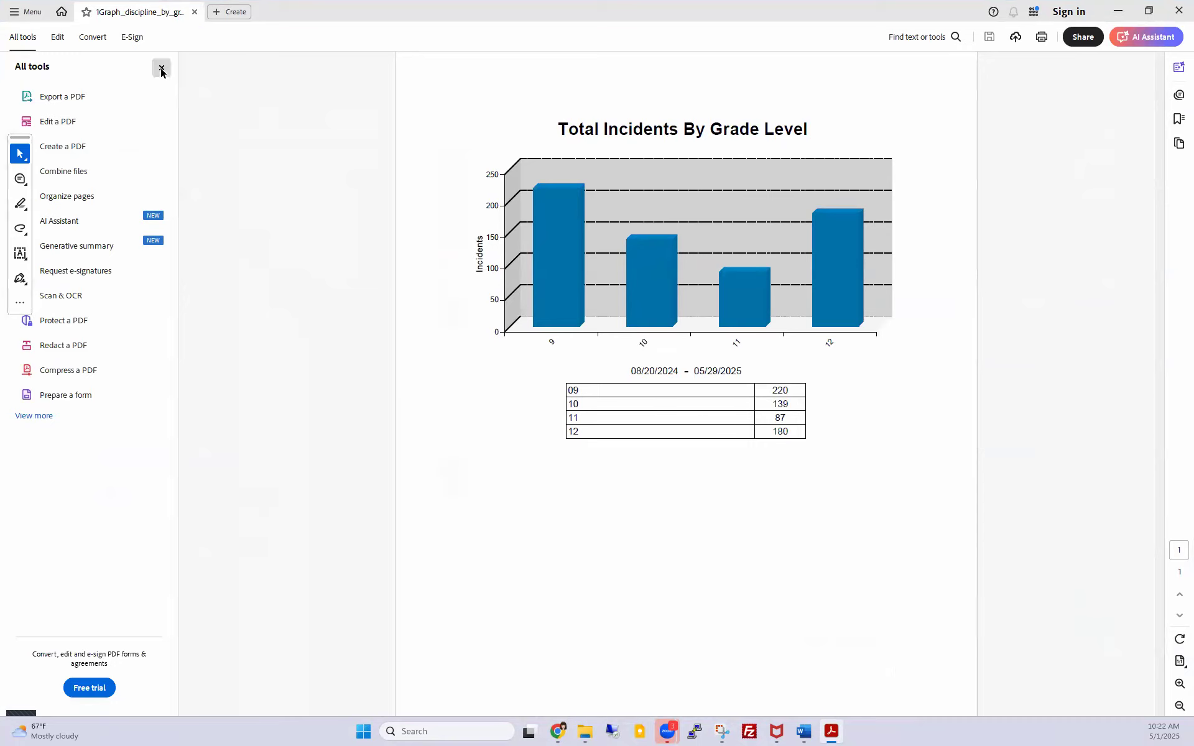
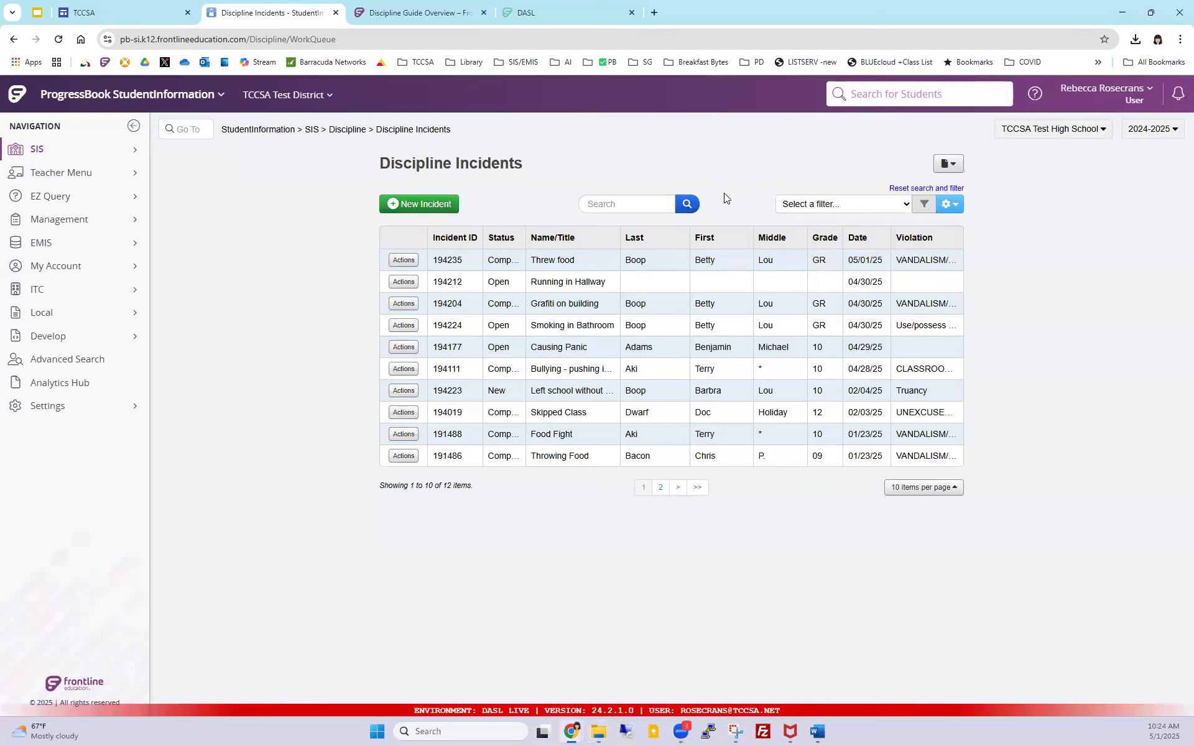
Step: Choose the saved 10th grade filter for the discipline incidents, look at the filter management options, and apply the filter
left_click(900, 204)
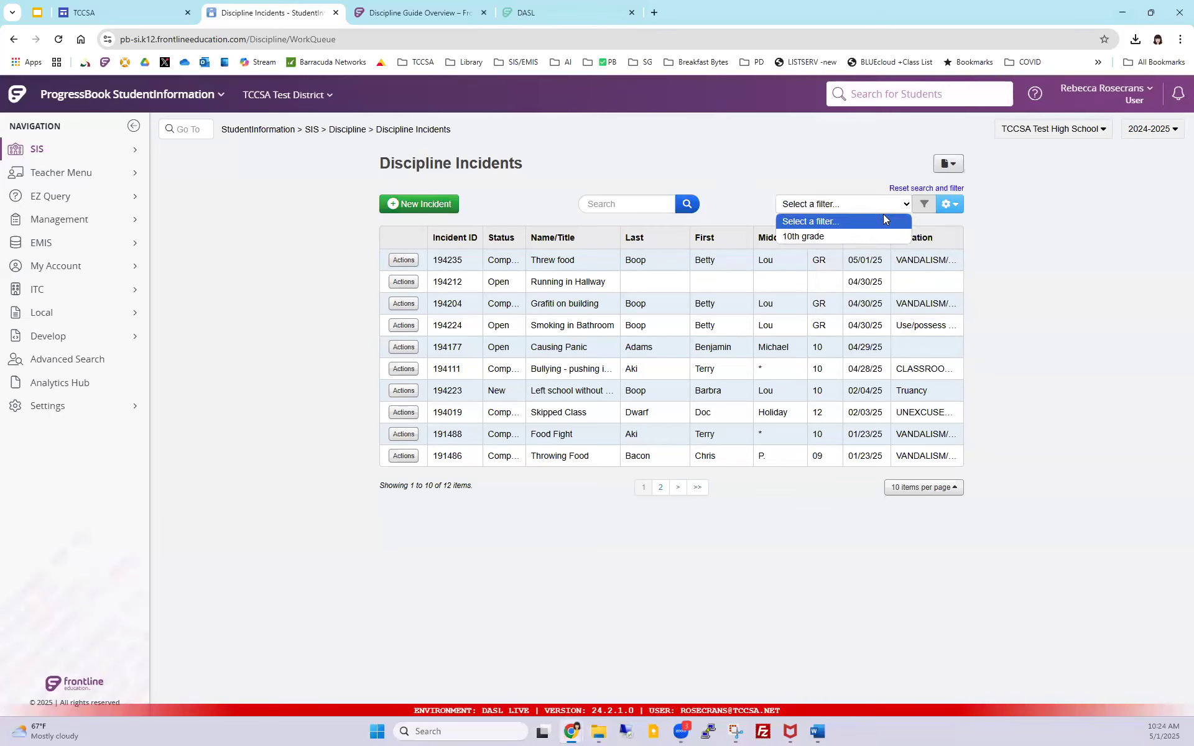
left_click(821, 241)
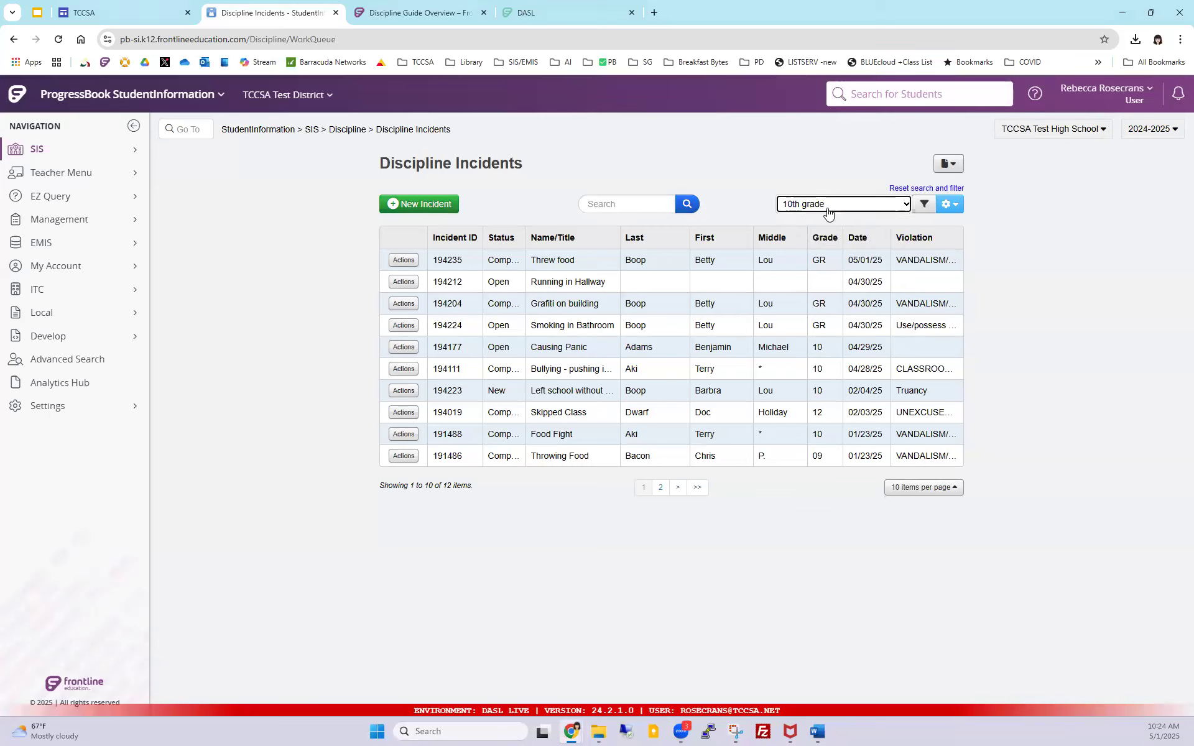
left_click(948, 206)
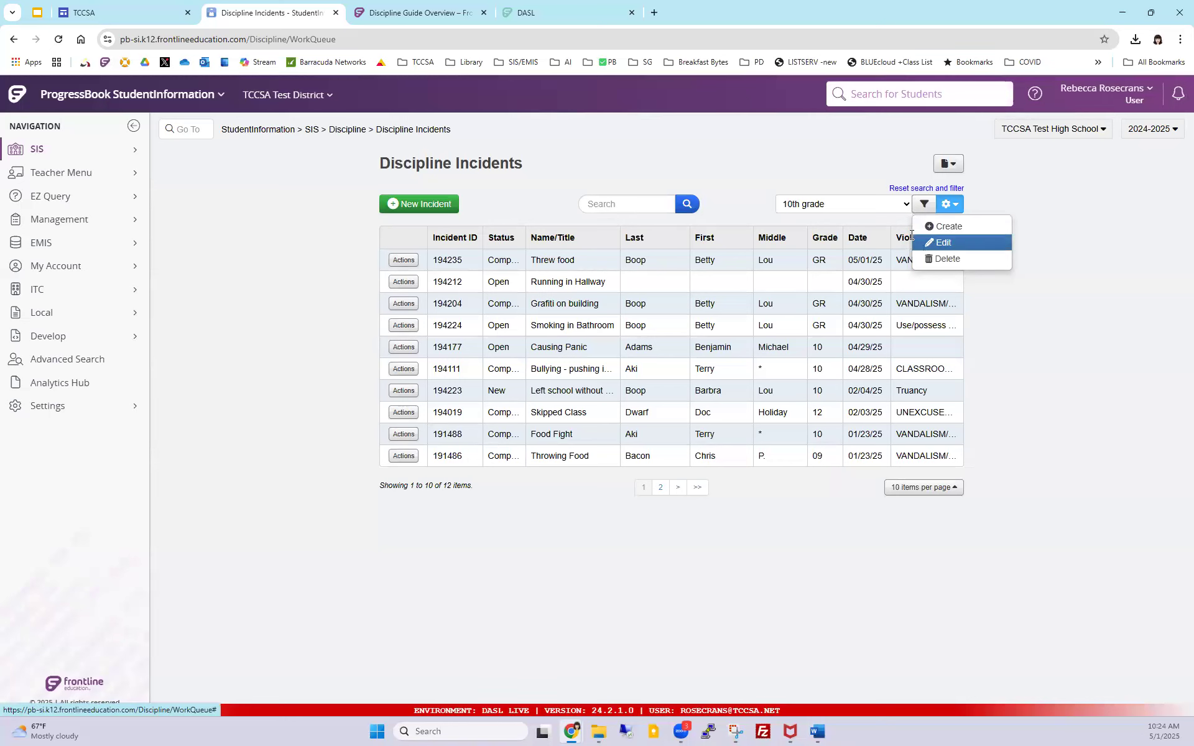
left_click(924, 204)
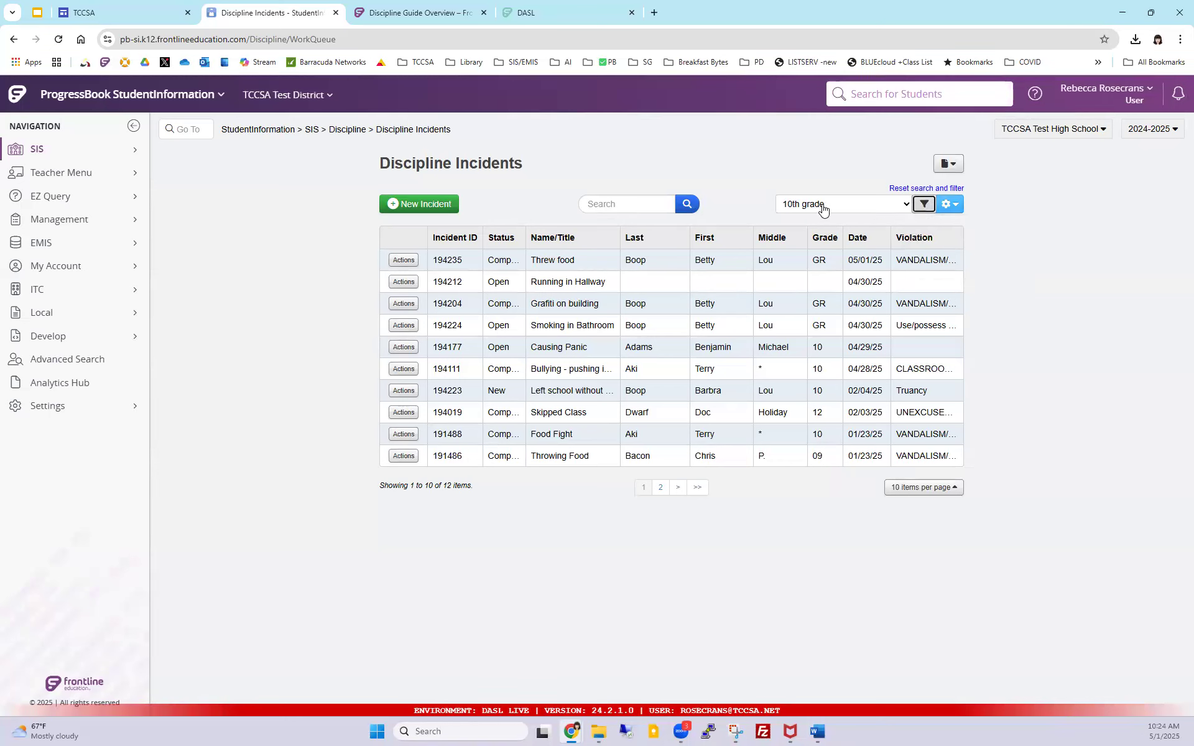
Step: Apply the 10th grade filter to the discipline incidents and display the recent notifications
left_click(922, 205)
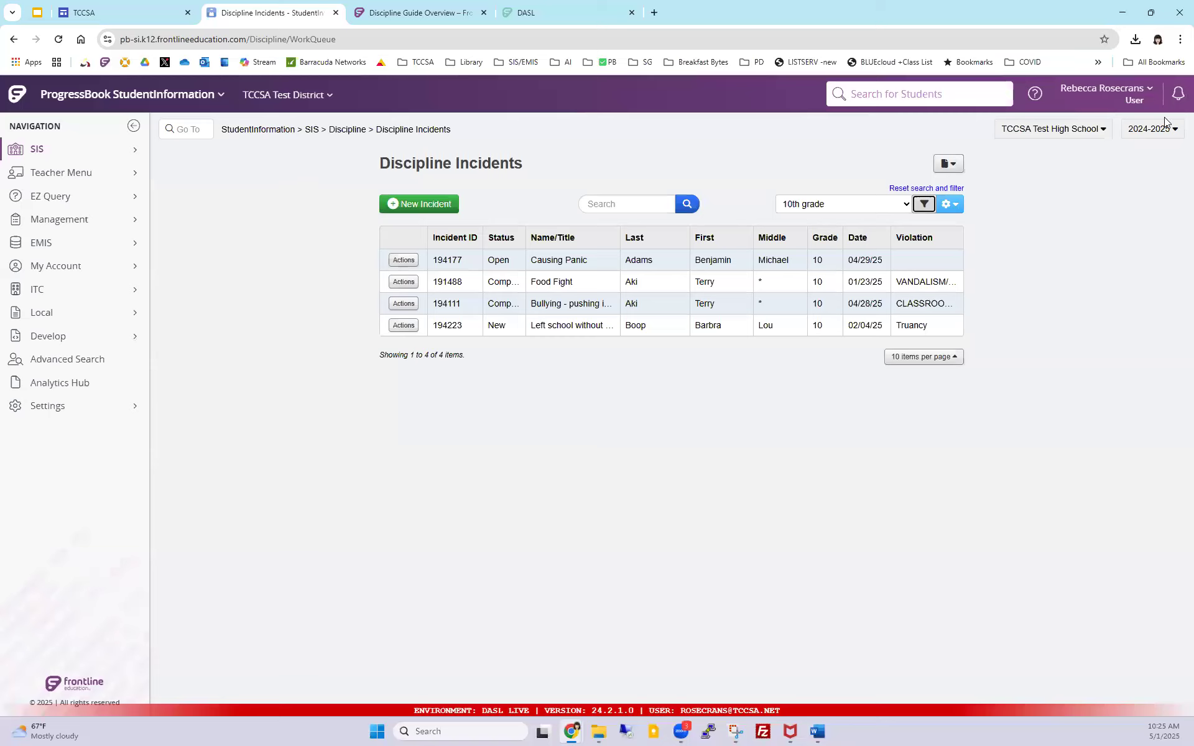
left_click(1178, 97)
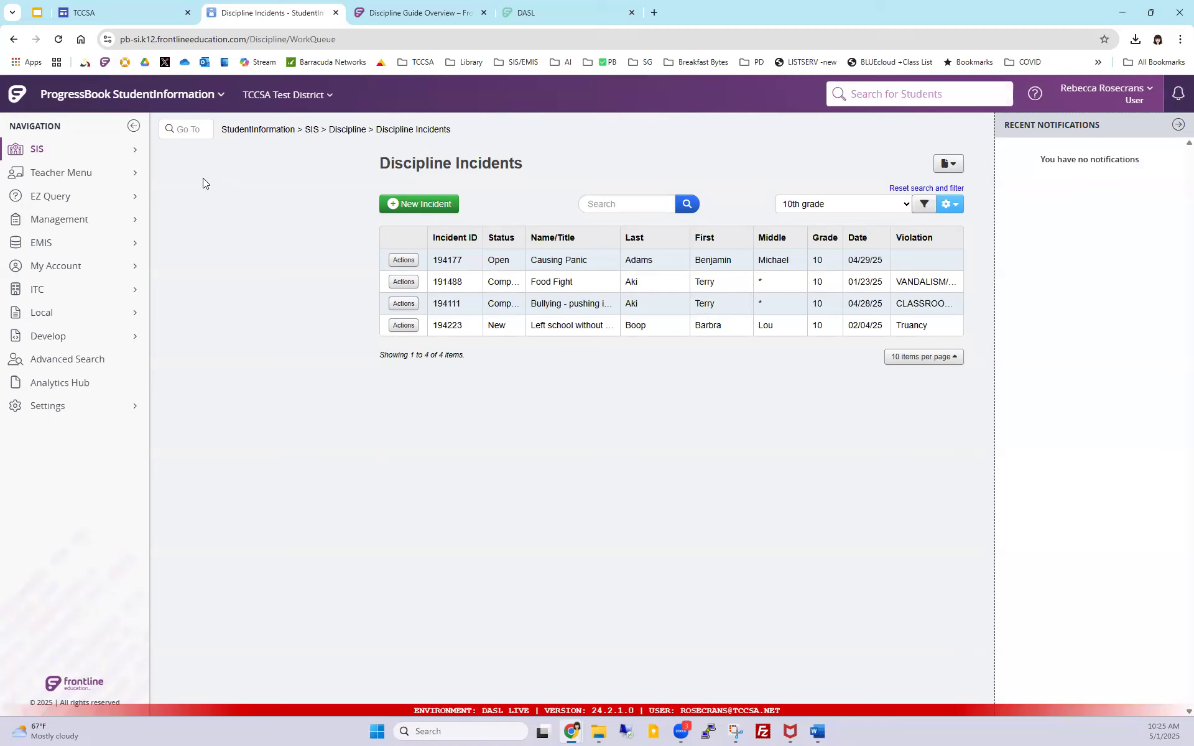
Step: Search the system screens for "notification" and go to Notification Rule Configurations
left_click(182, 130)
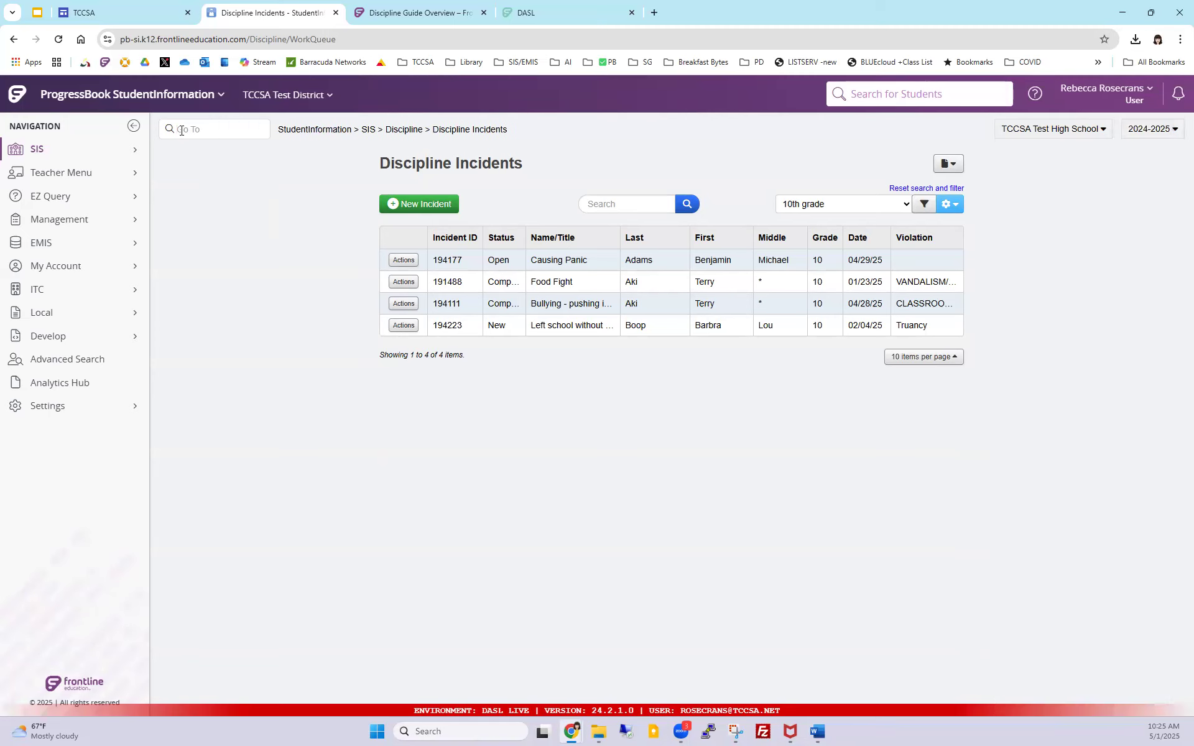
type("npt")
type("ification")
key("Return")
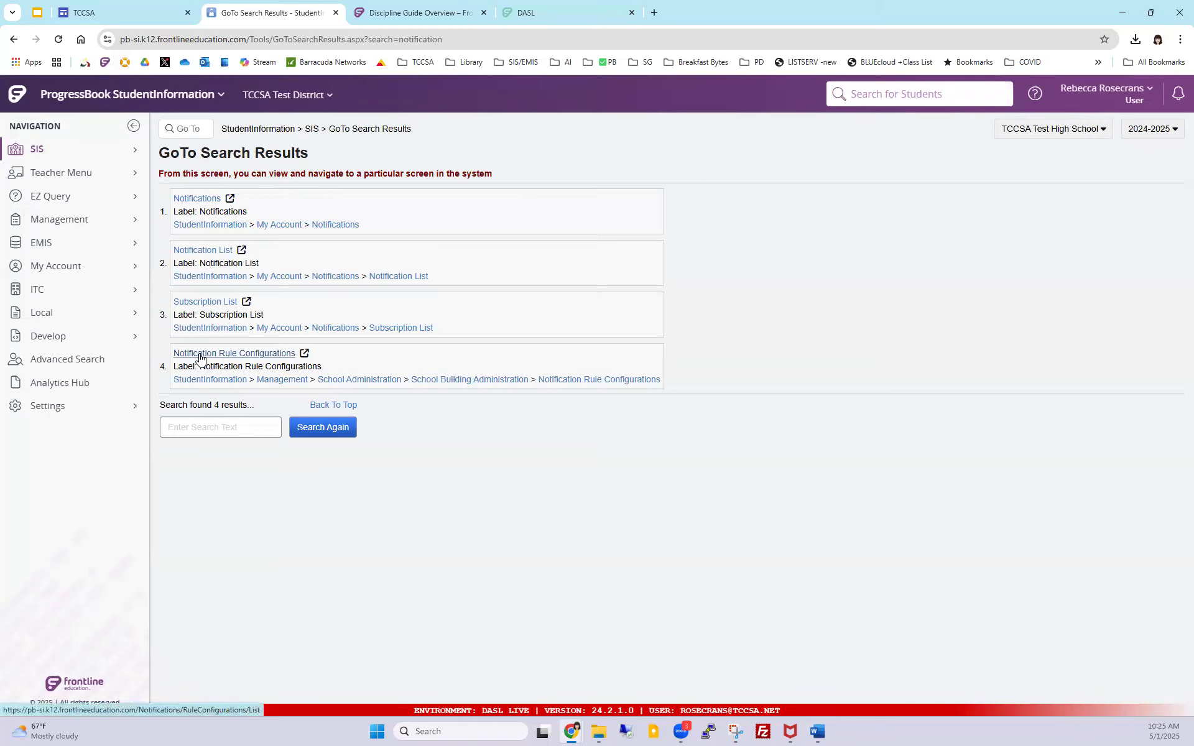
left_click(268, 353)
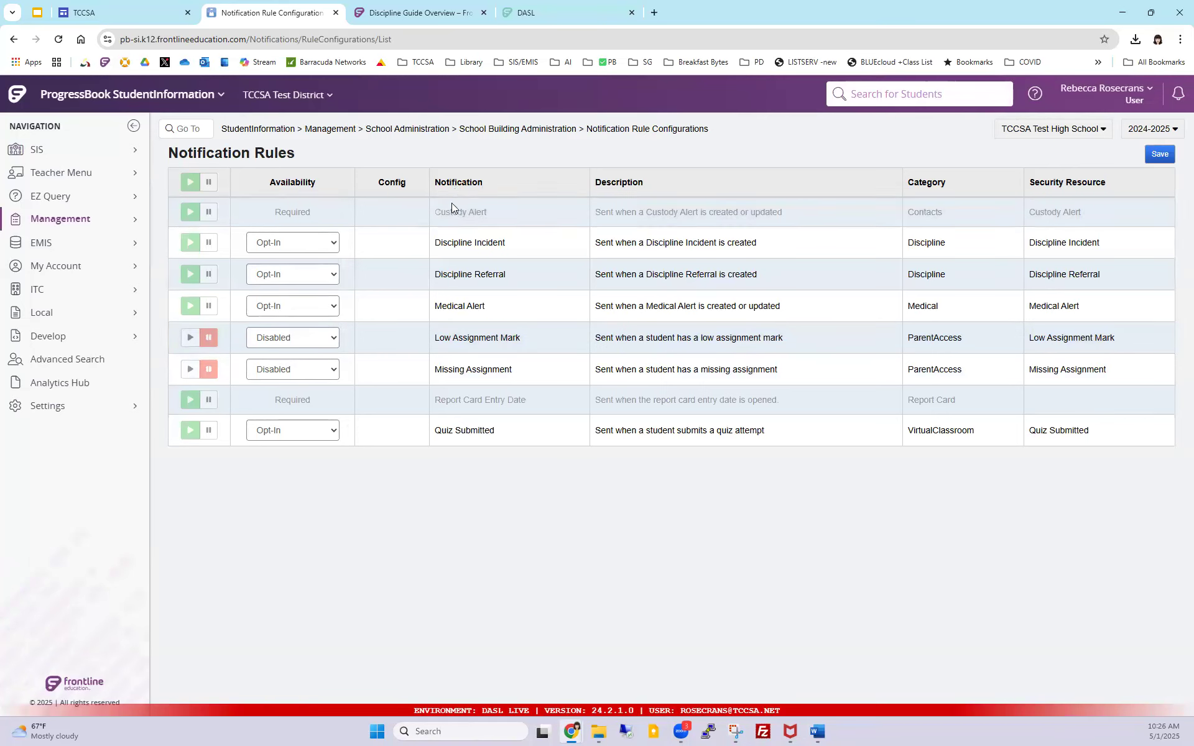
Step: Review the Discipline Incident and Discipline Referral notification rules and the availability choices for Discipline Incident
left_click_drag(473, 243, 526, 244)
left_click_drag(471, 275, 541, 275)
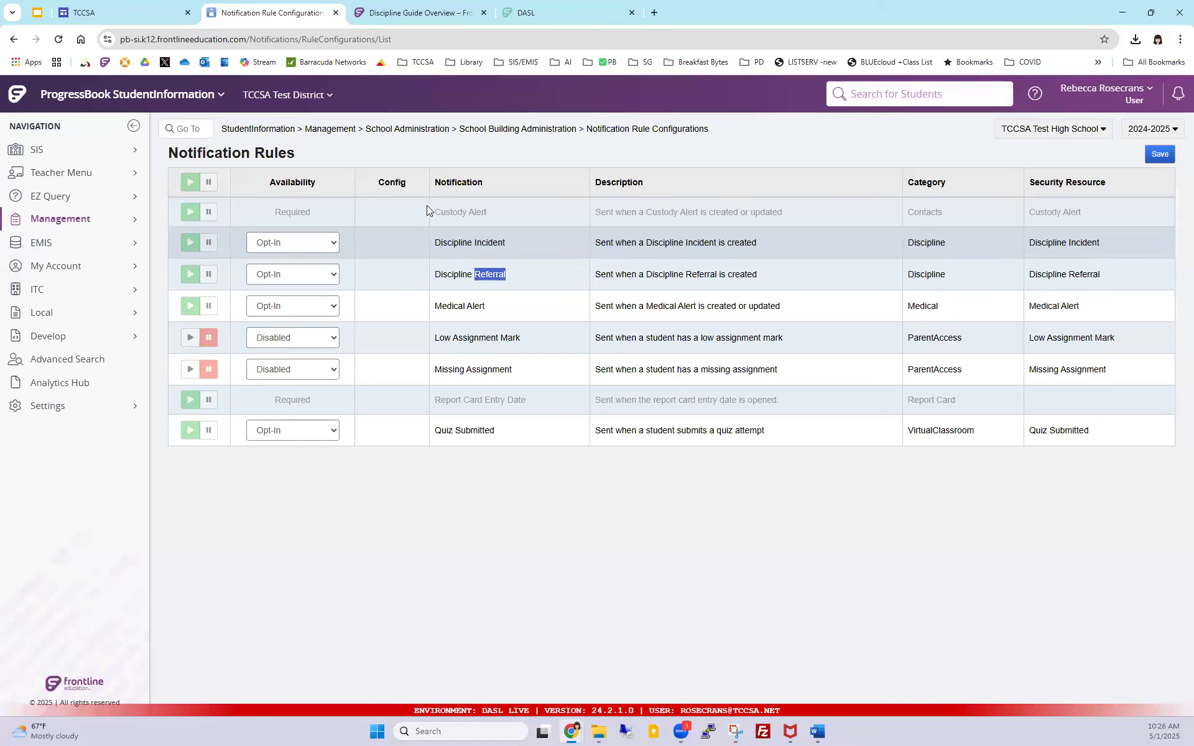
left_click(333, 244)
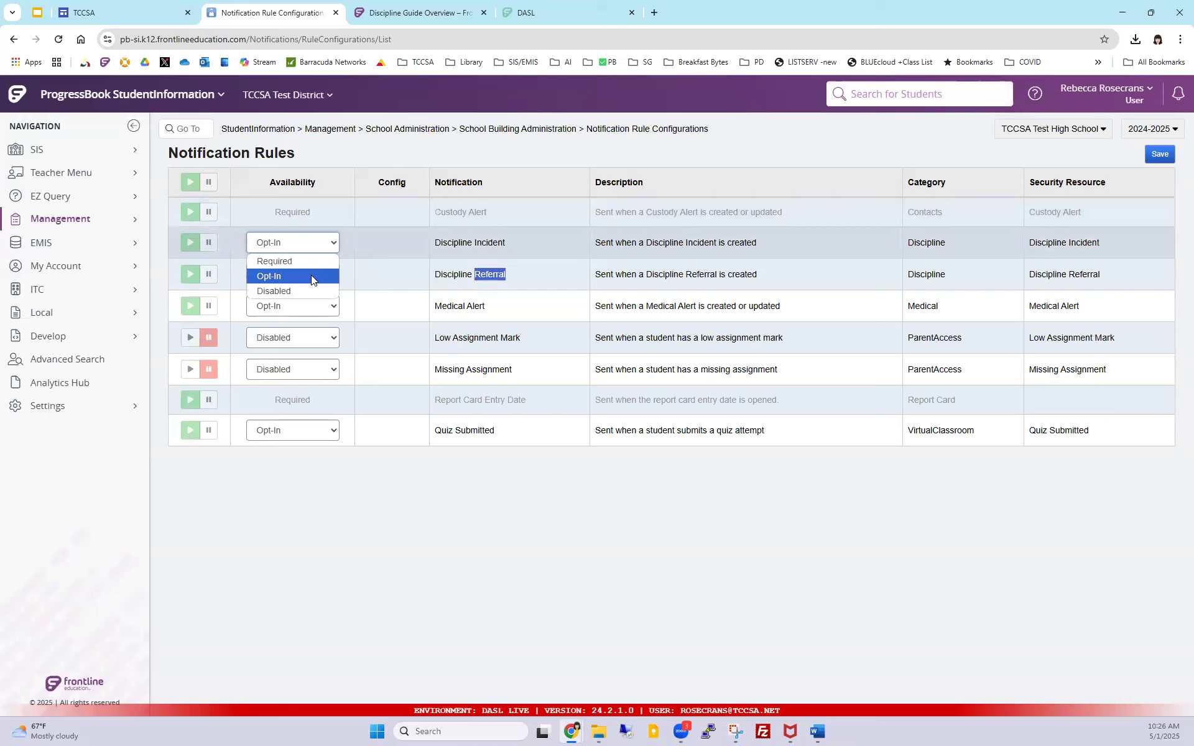
left_click(333, 242)
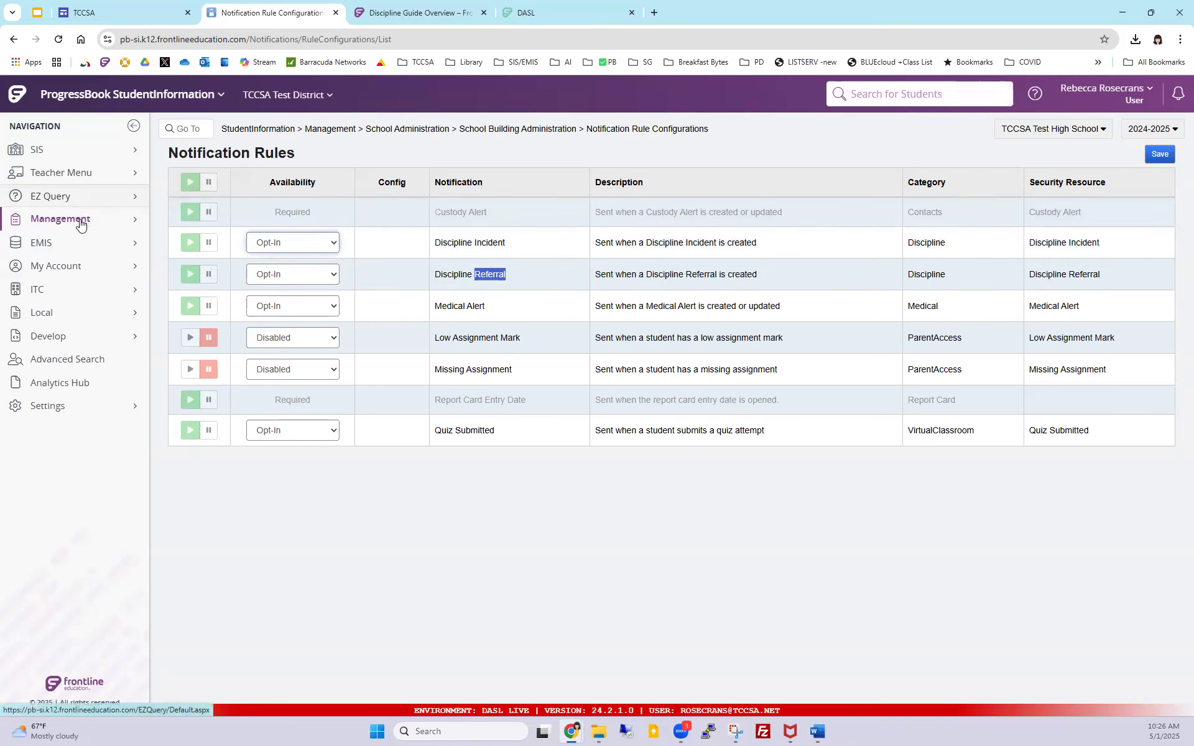
Step: Go to the Subscription List in the Notifications section of My Account
left_click(83, 267)
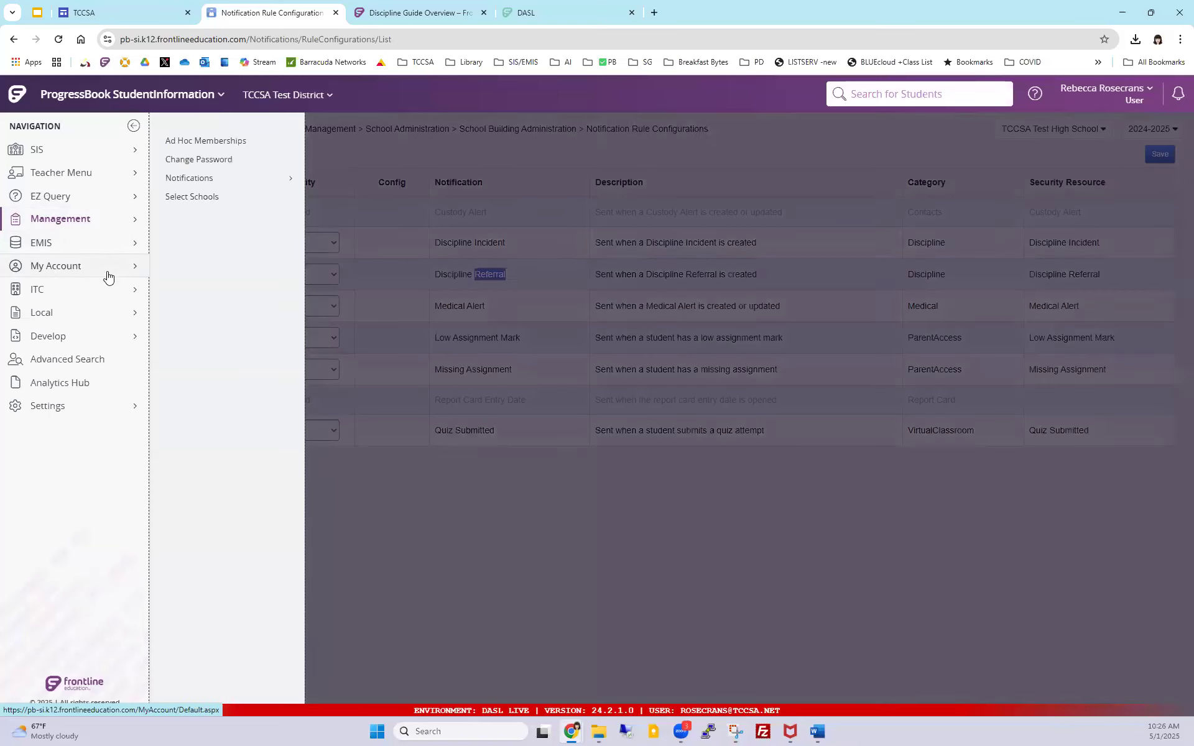
left_click(199, 179)
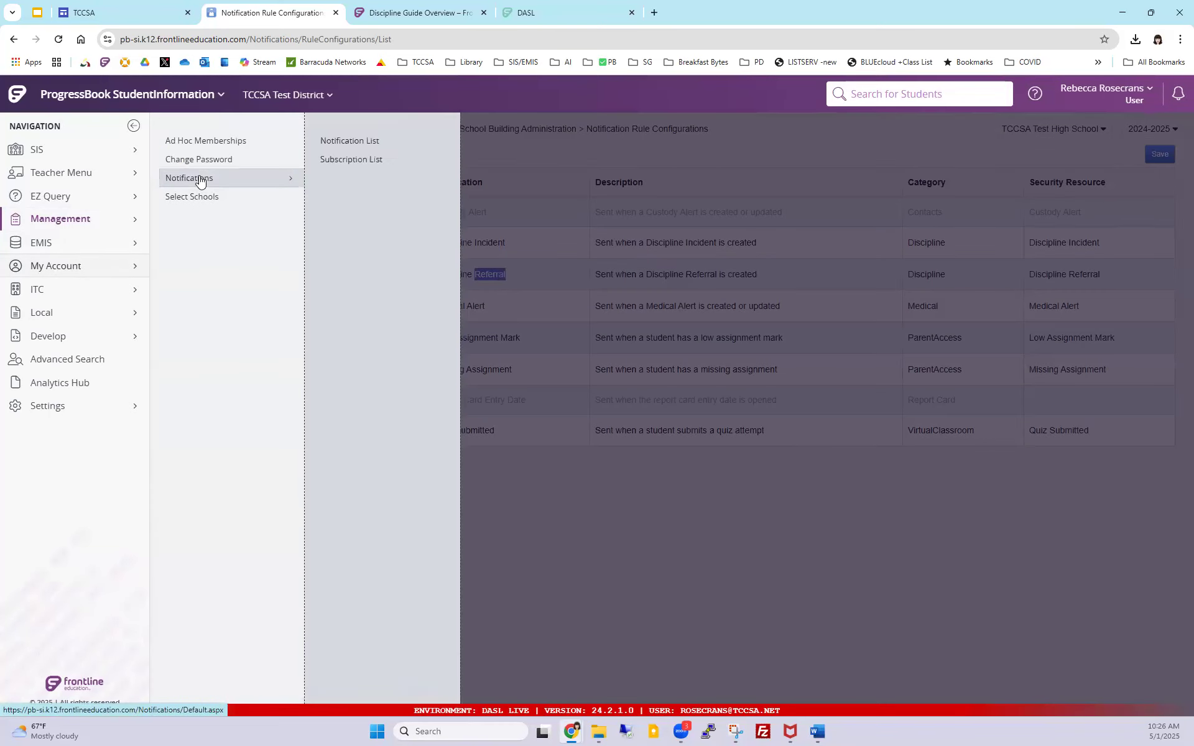
left_click(331, 159)
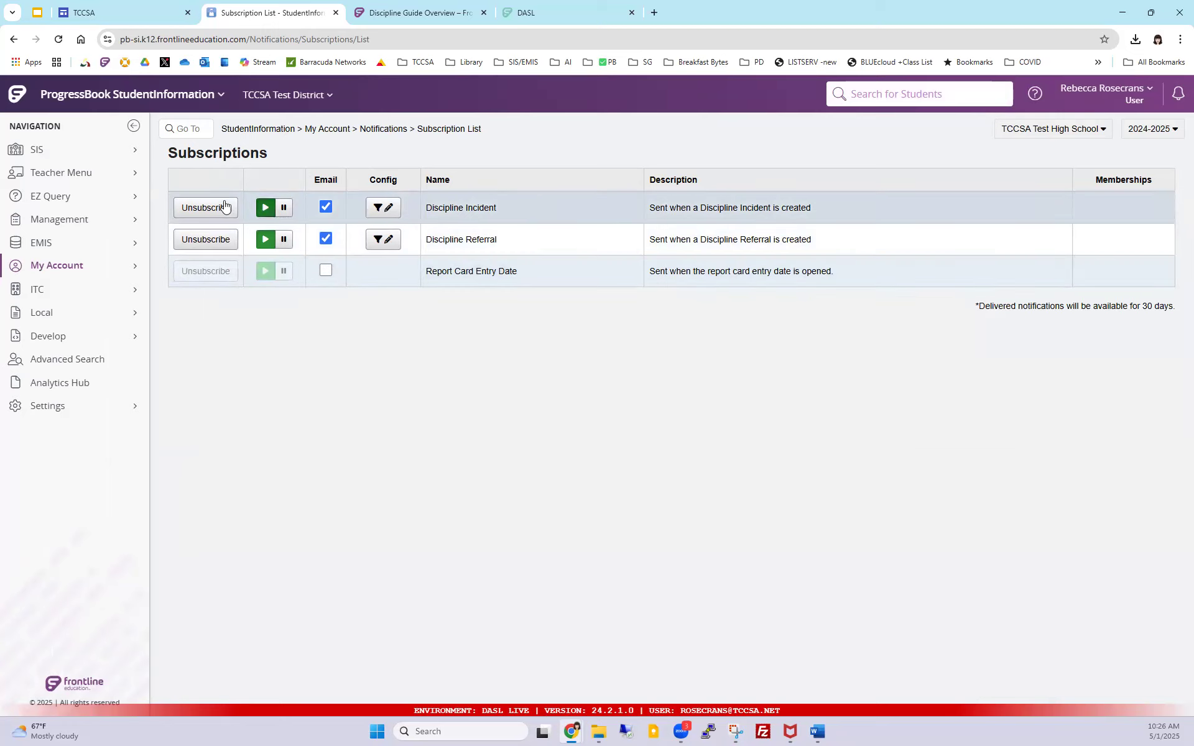
Step: Look at the Discipline Incident subscription's pause control and grade level filter, closing the filter unsaved, and review the two discipline subscriptions
left_click(283, 208)
left_click(265, 209)
left_click(384, 208)
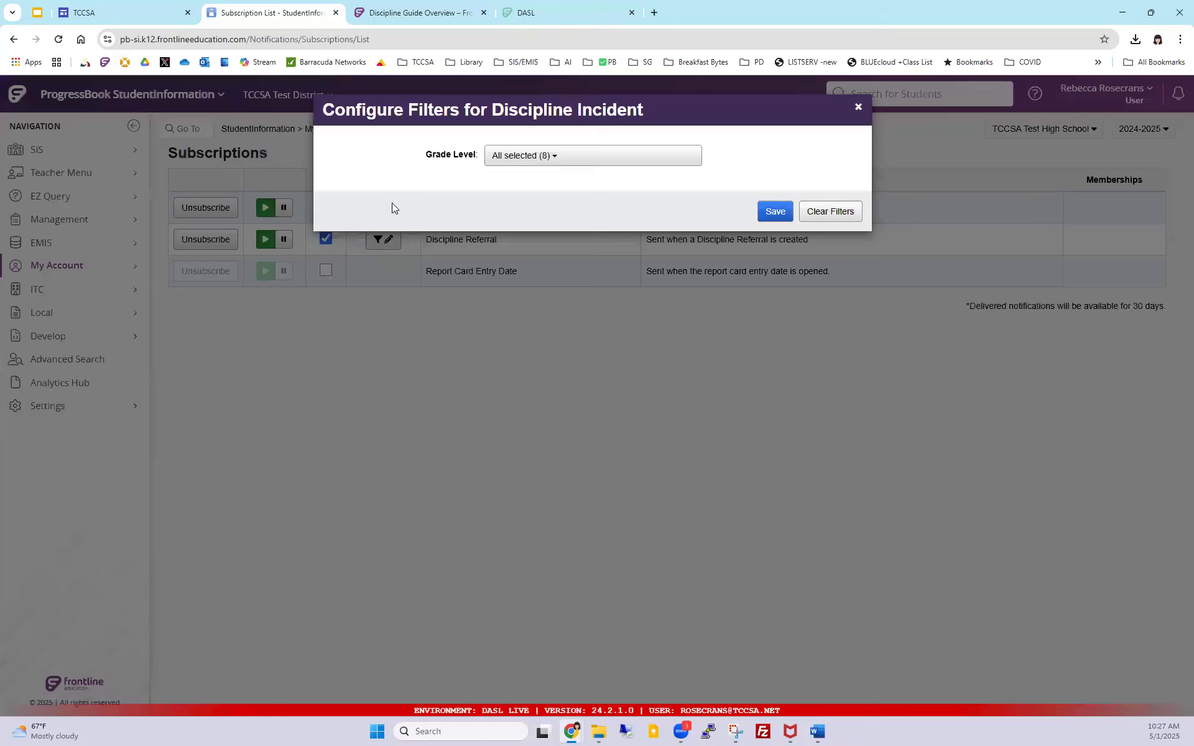
left_click(553, 160)
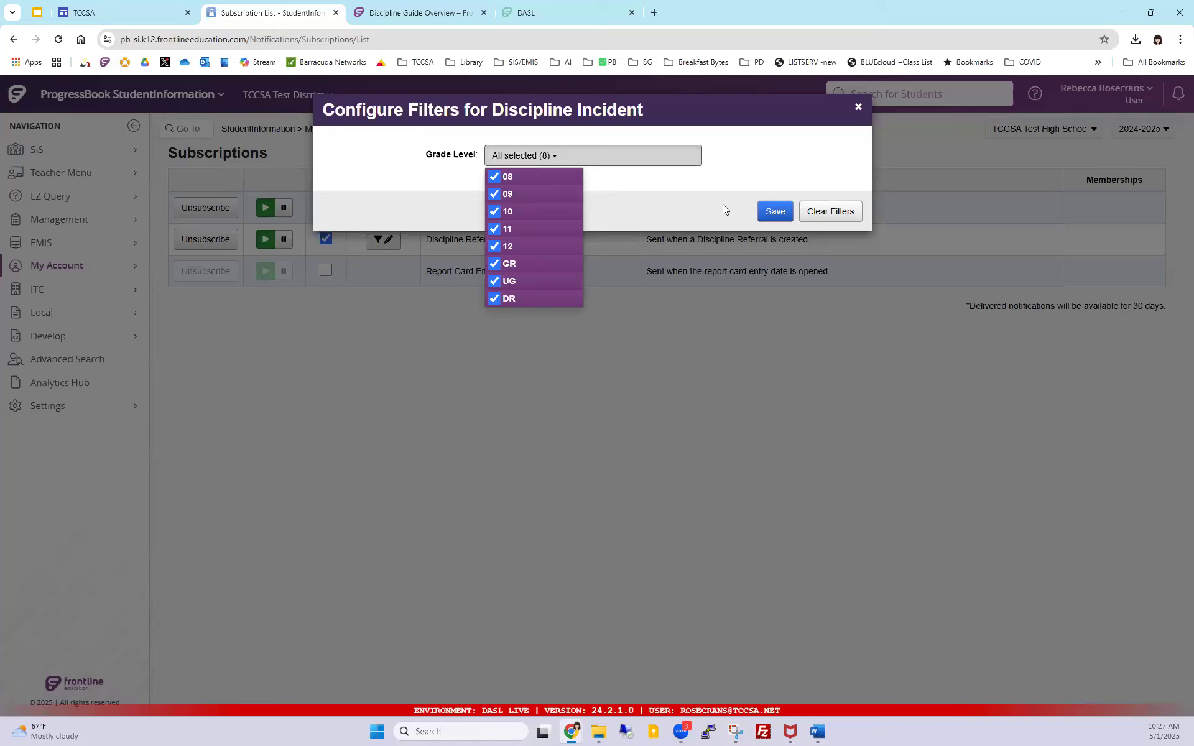
left_click(828, 214)
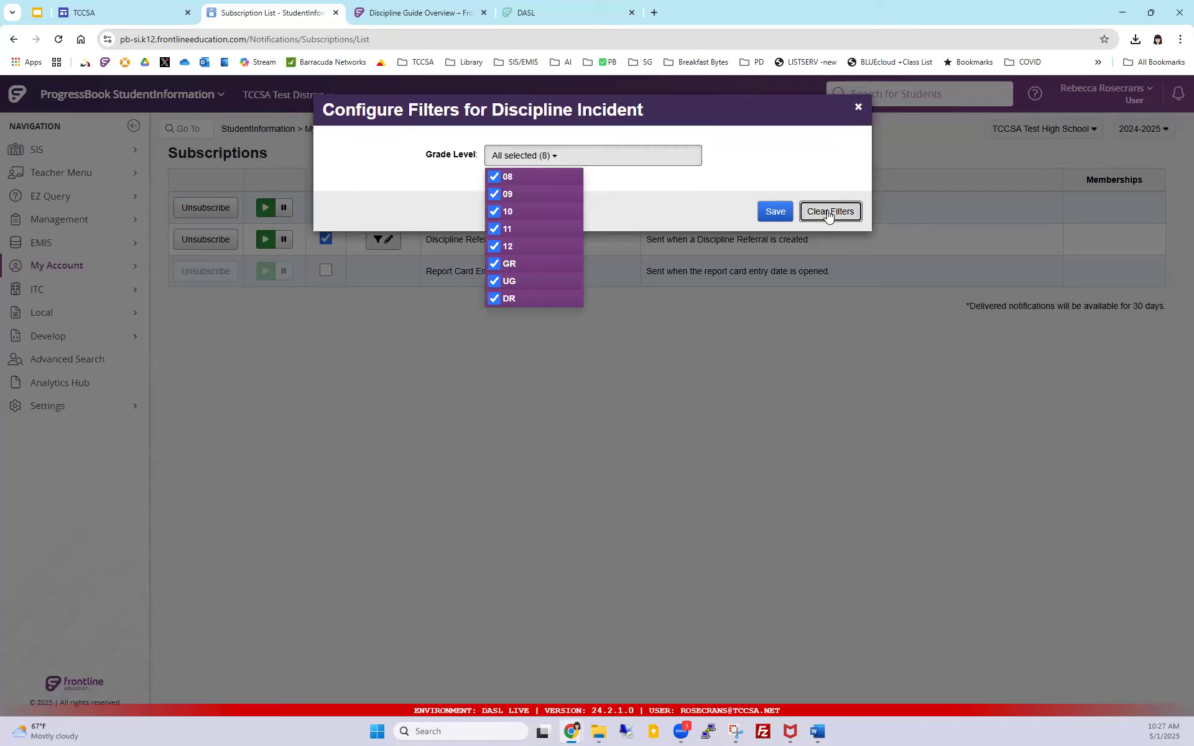
left_click(860, 111)
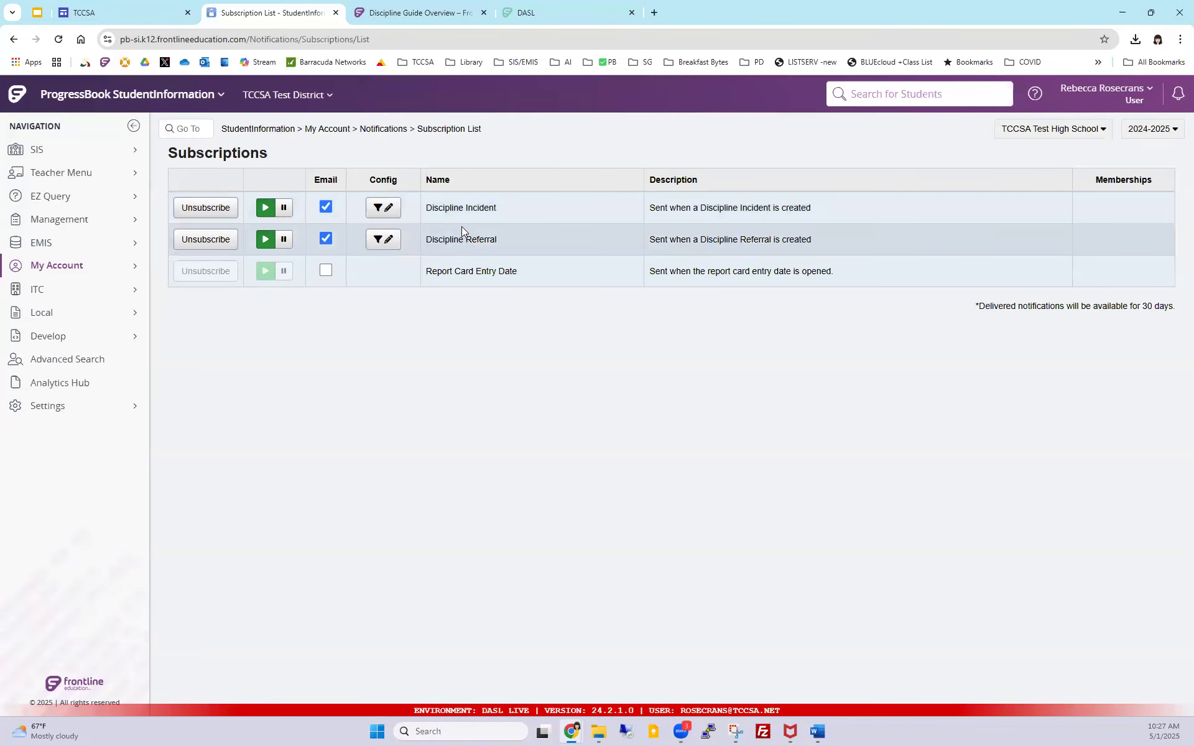
left_click_drag(465, 208, 497, 208)
left_click_drag(466, 239, 526, 242)
Step: Start a new Discipline Referral from the Teacher Menu and name the incident "Brought a knife to school"
mouse_move(125, 173)
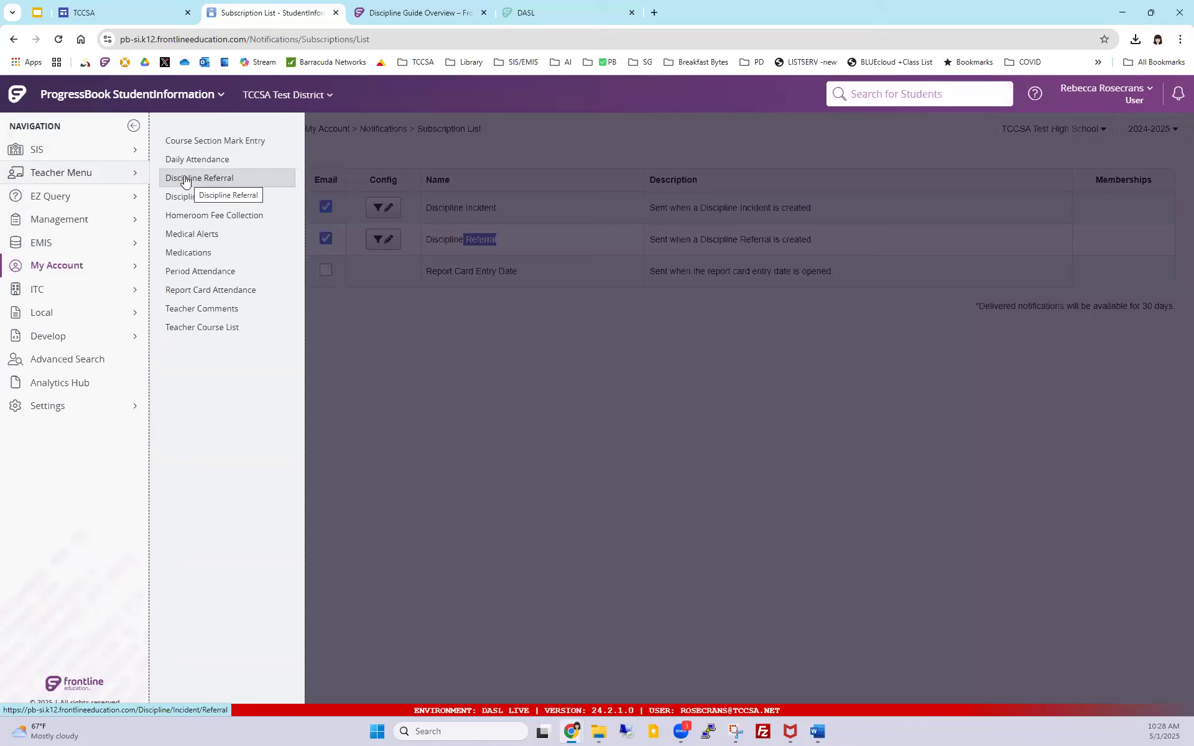
left_click(218, 181)
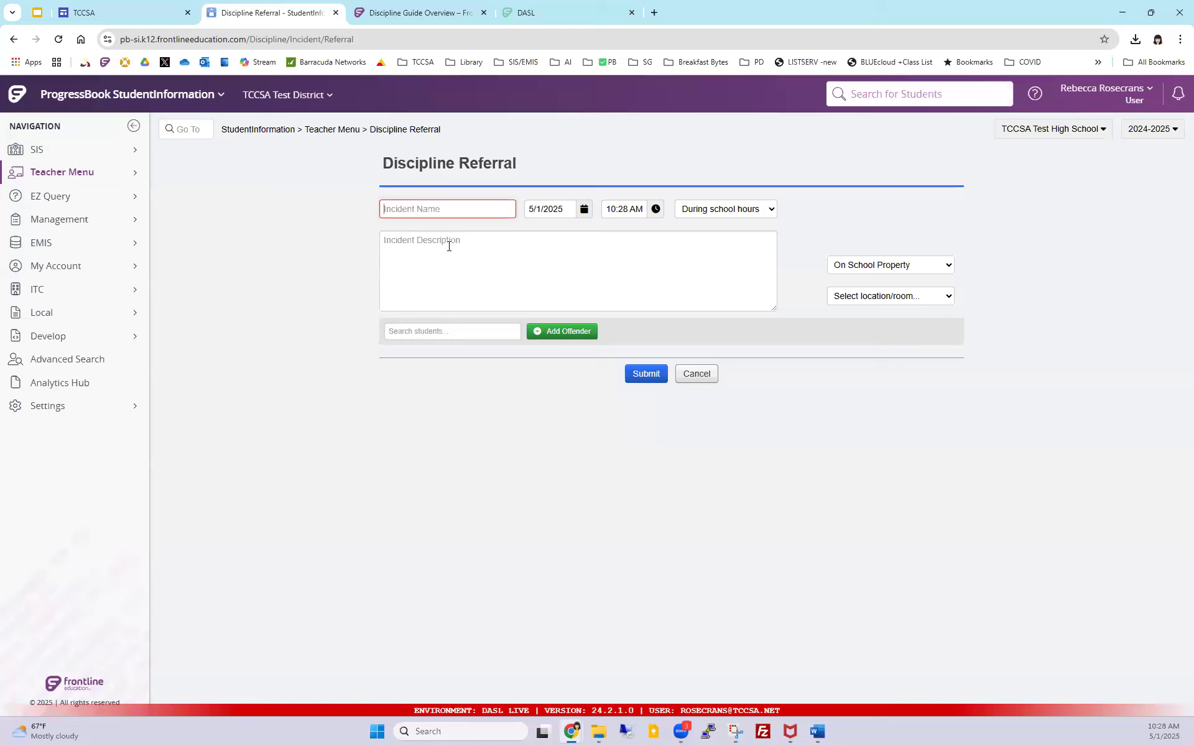
type("Brought a knife to school")
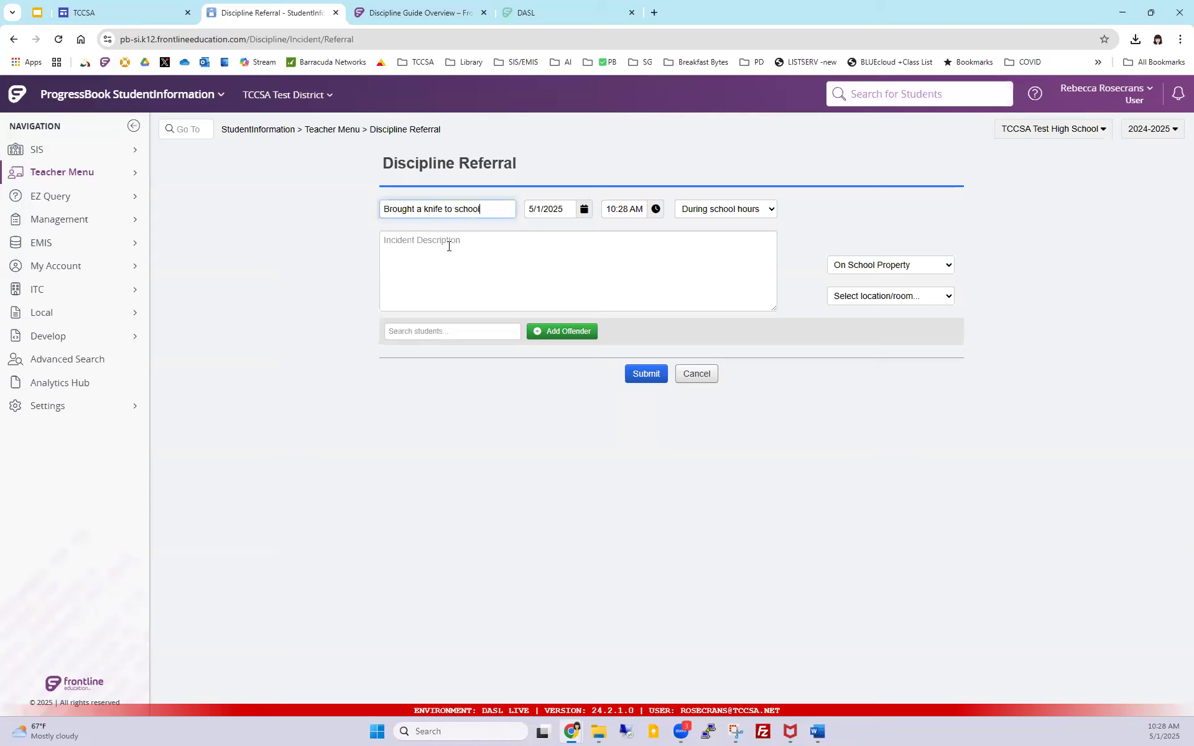
Step: Set the incident time to 7:28 AM and keep the time frame at During school hours
left_click(656, 209)
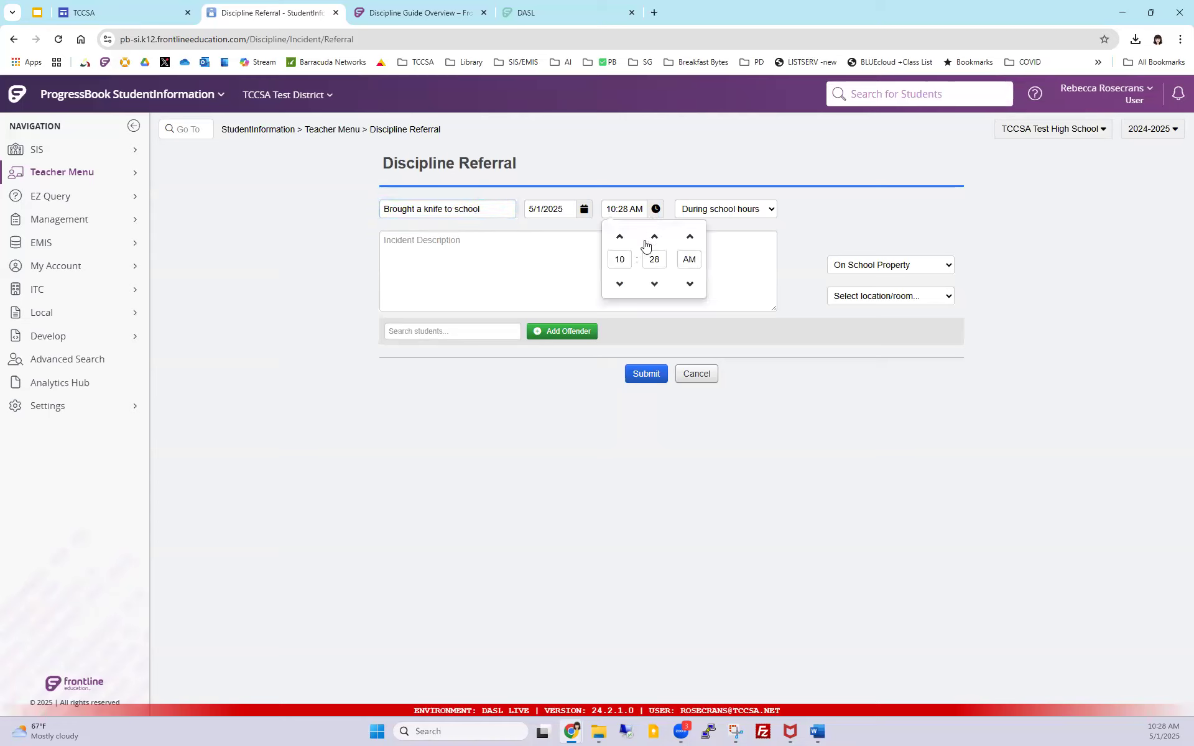
left_click(619, 284)
left_click(619, 284)
left_click(619, 284)
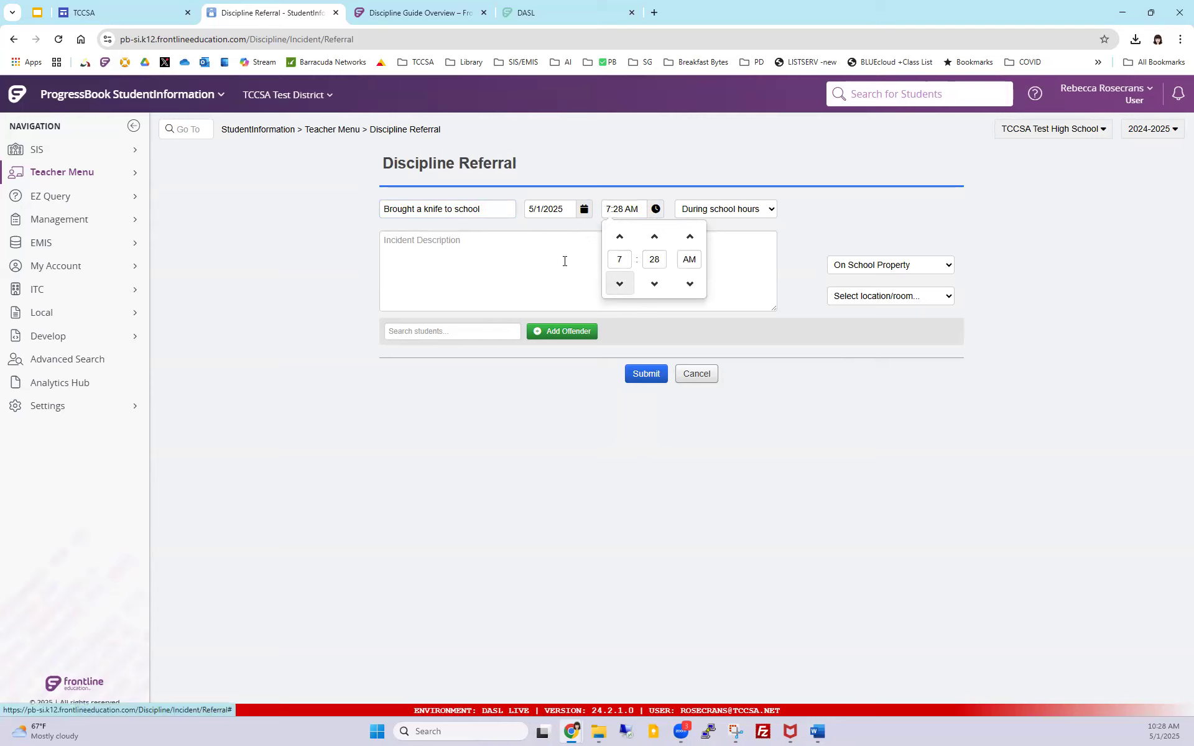
left_click(564, 259)
left_click(715, 213)
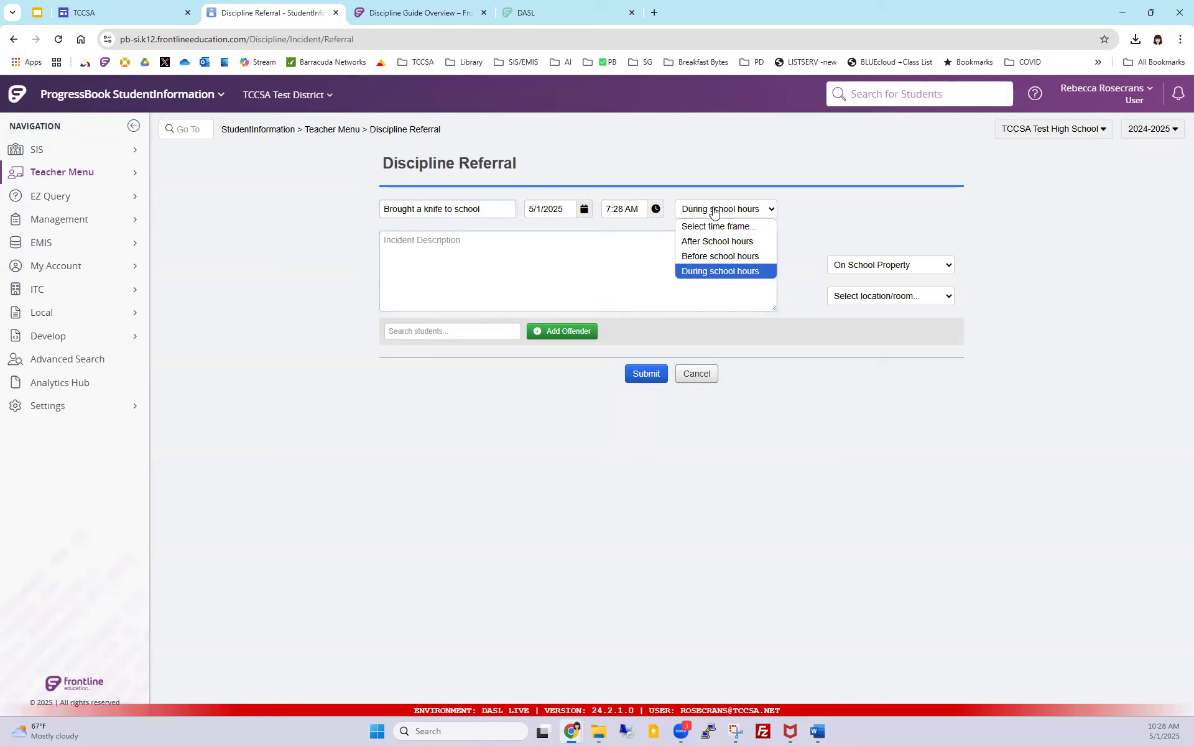
left_click(634, 274)
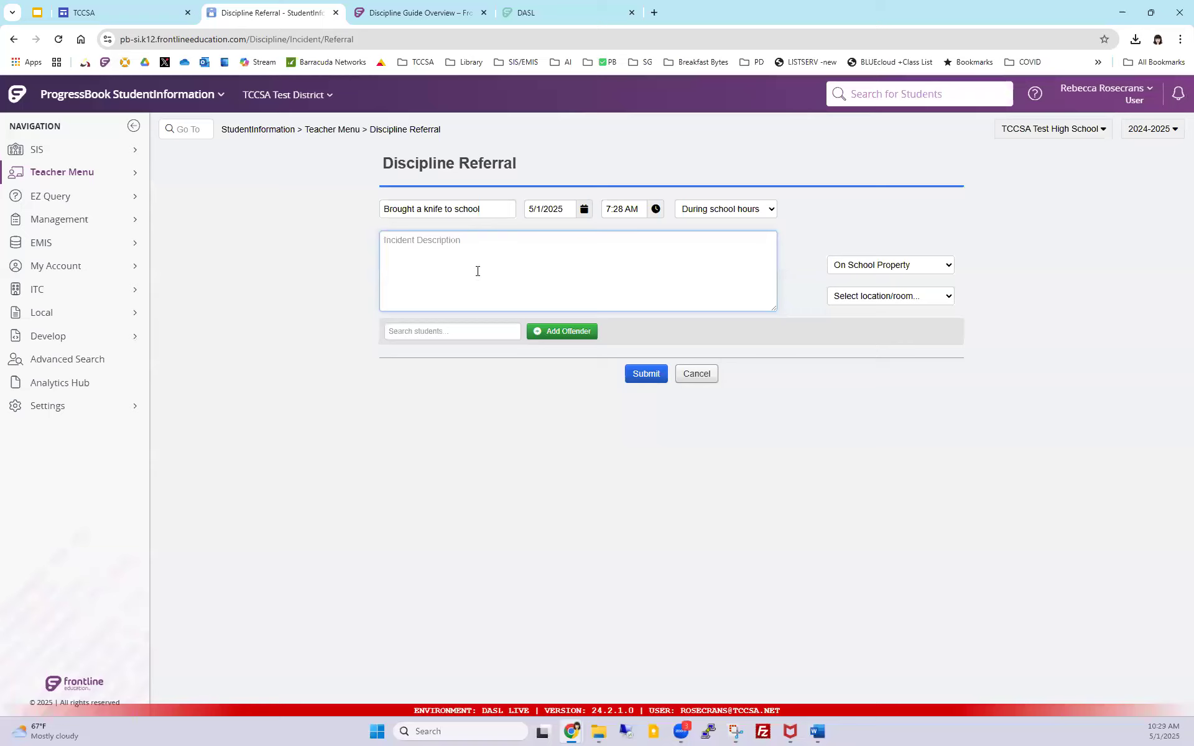
type("Case")
key("BackSpace")
key("BackSpace")
key("BackSpace")
Step: Search the students by last name and choose the fourth match for the offender field
left_click(503, 328)
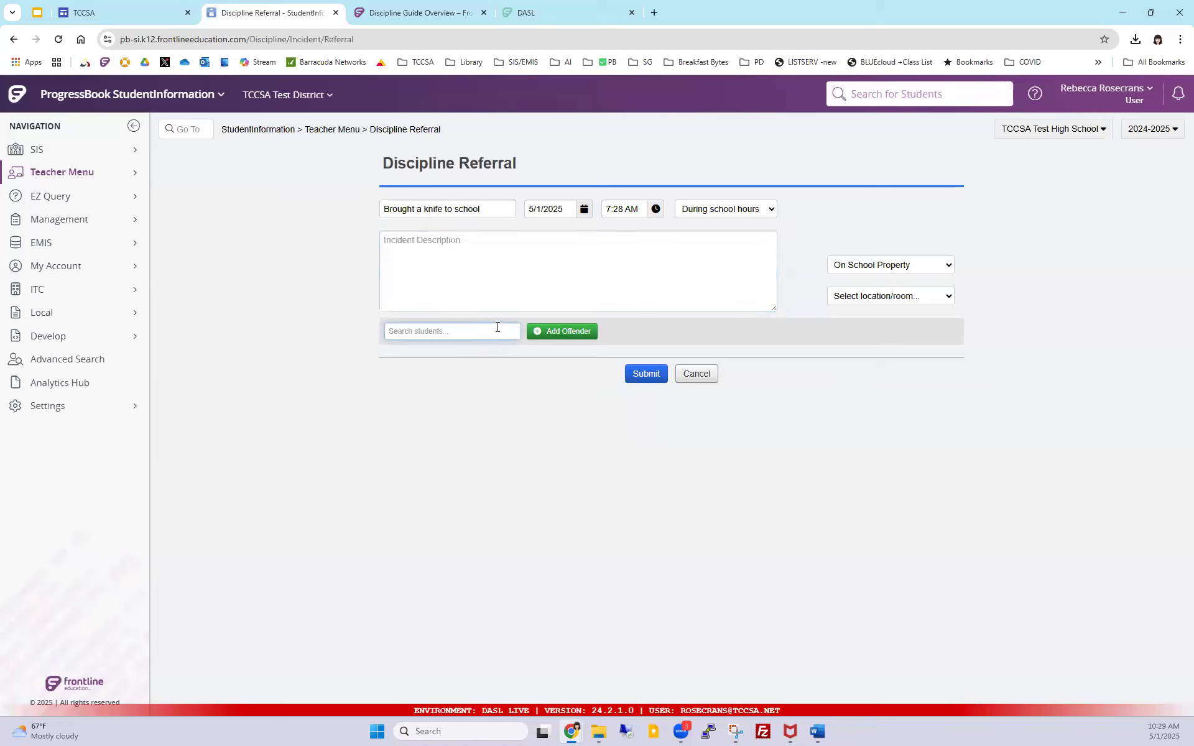
type("dwarf")
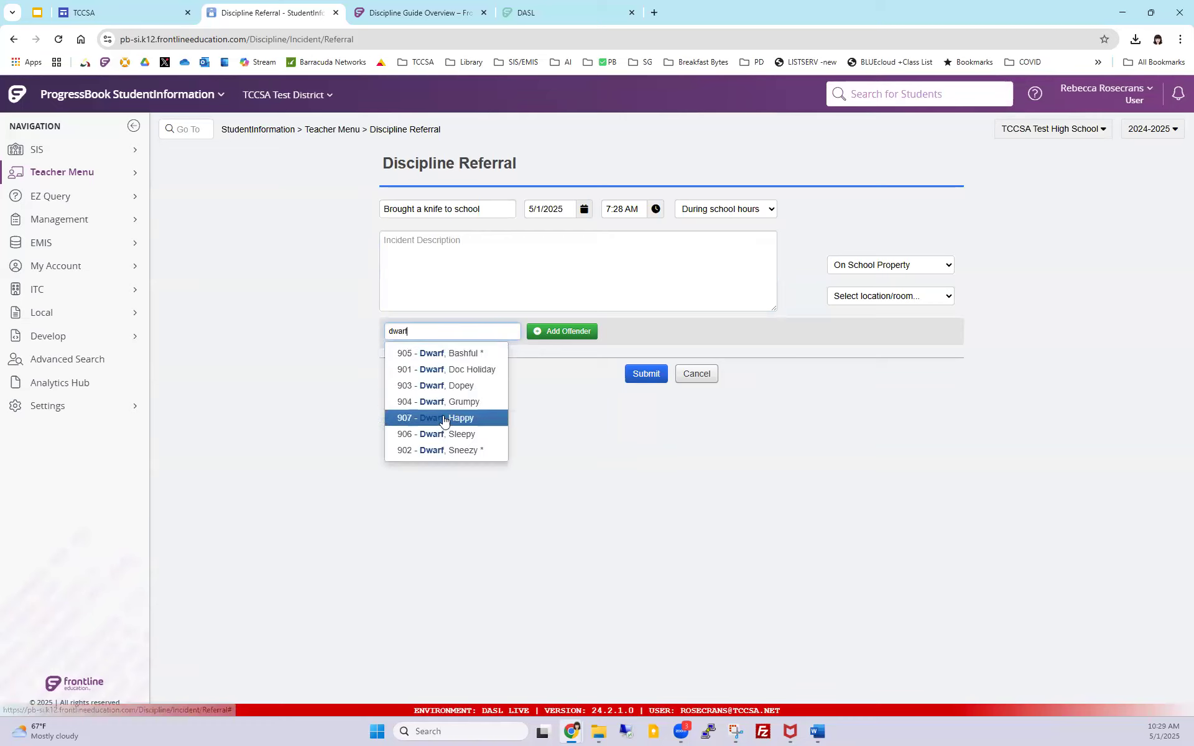
left_click(429, 403)
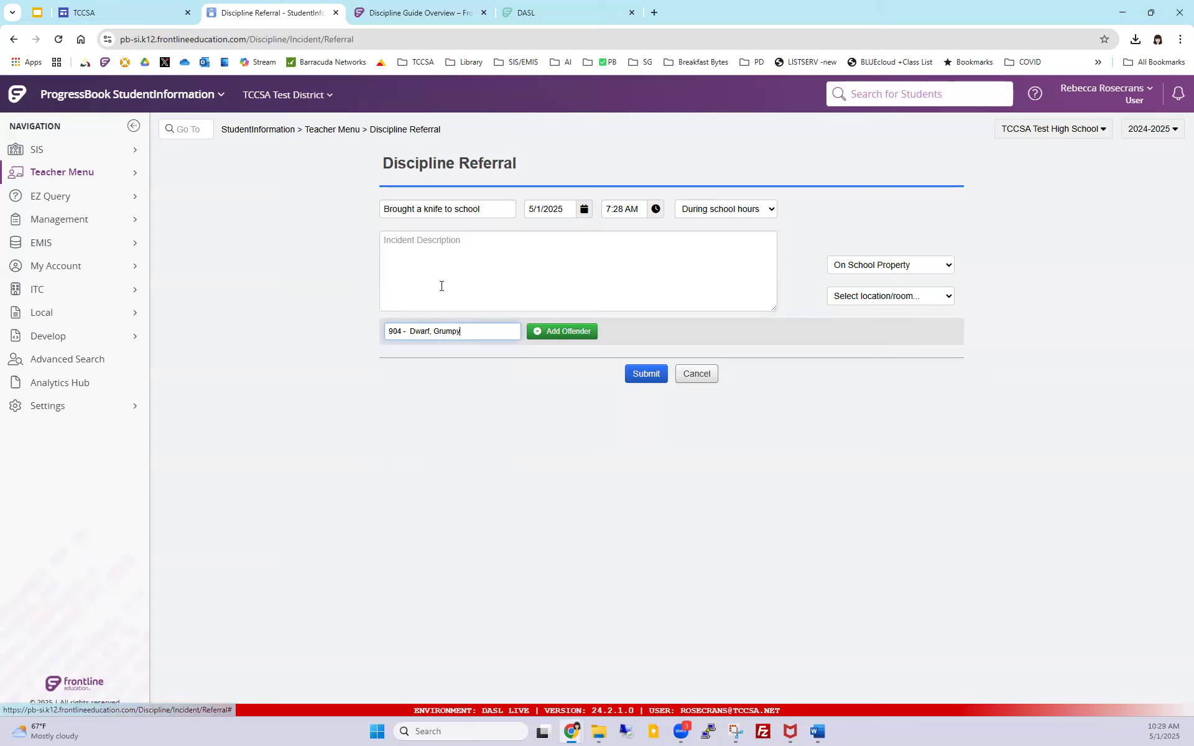
Step: Write in the incident description that the named student brought a pocket knife he got for his birthday in his backpack
left_click(410, 246)
type("Grumb")
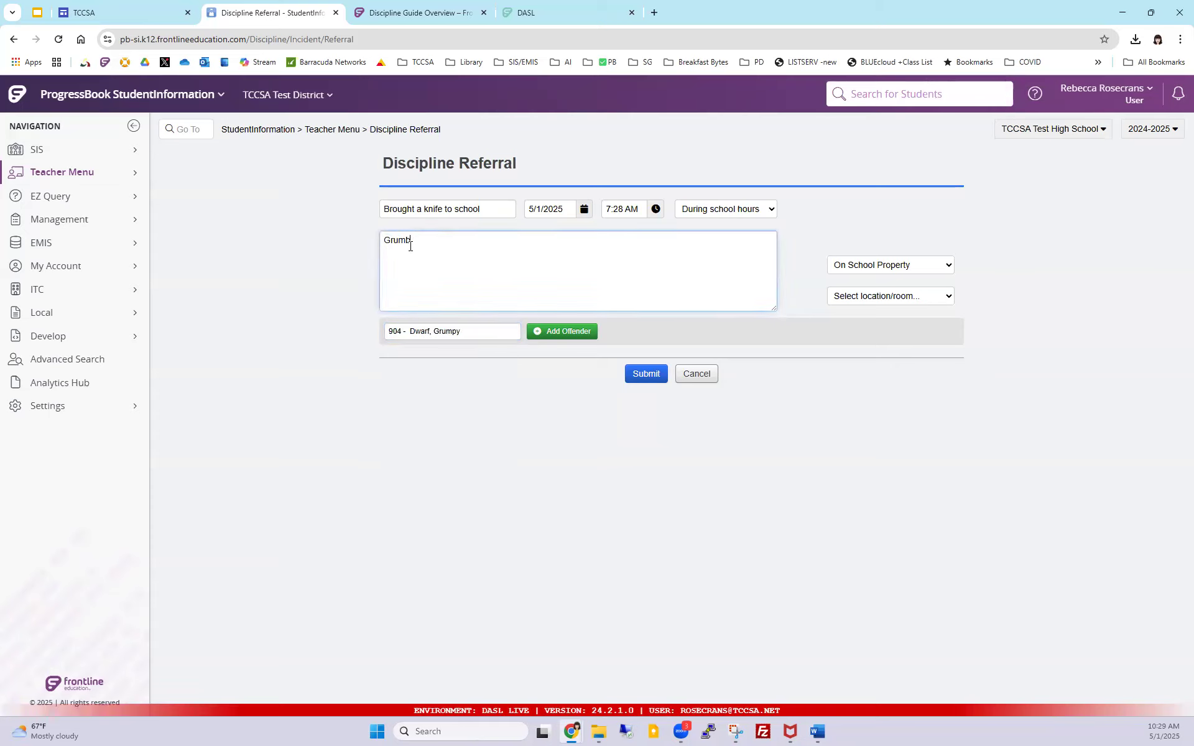
key("BackSpace")
type("py ")
type("brought a poc")
type("ket knie")
key("BackSpace")
type("fe he got for his birthday i")
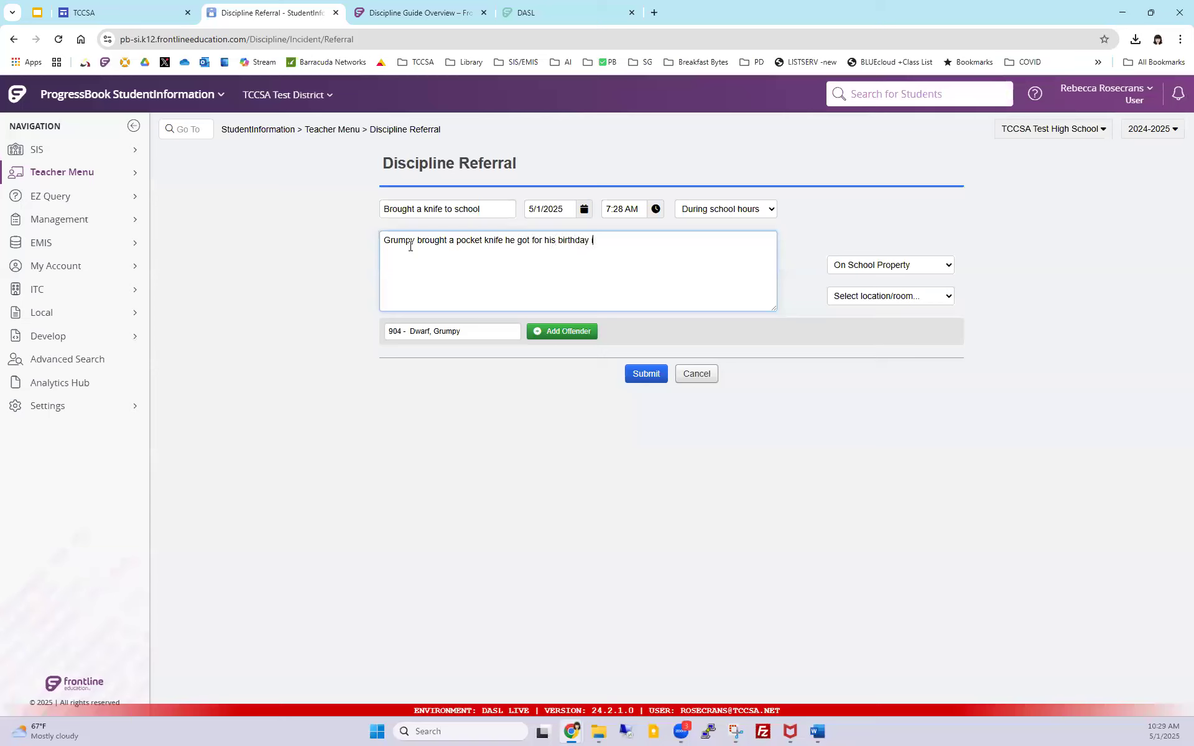
type("n his backpack.")
Step: Set the place type to On School Transportation To/From School and the location to BUS, and submit the referral
left_click(863, 268)
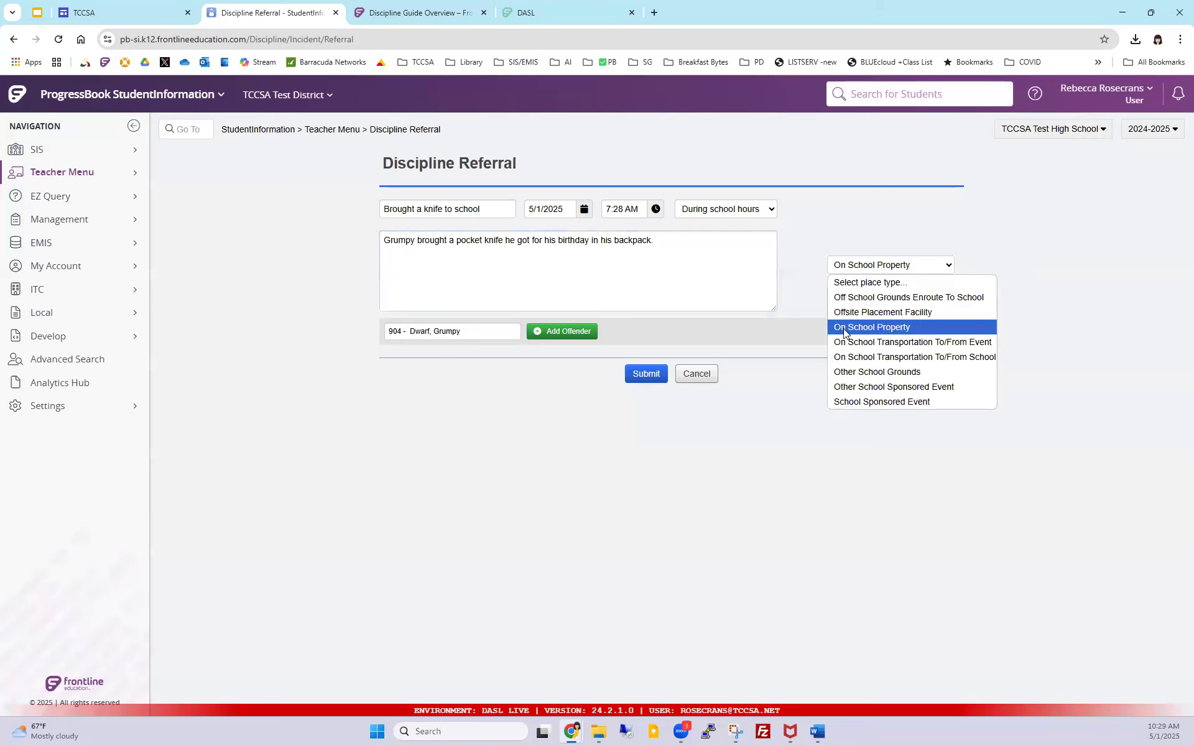
left_click(913, 343)
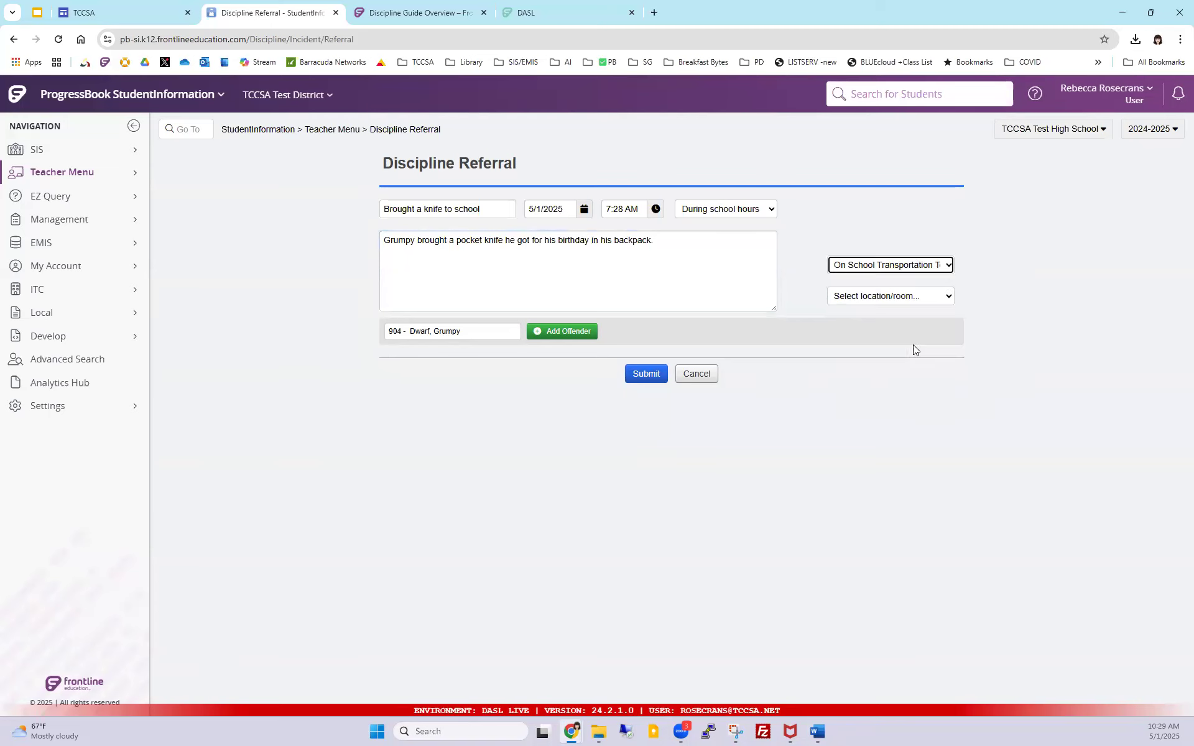
left_click(859, 265)
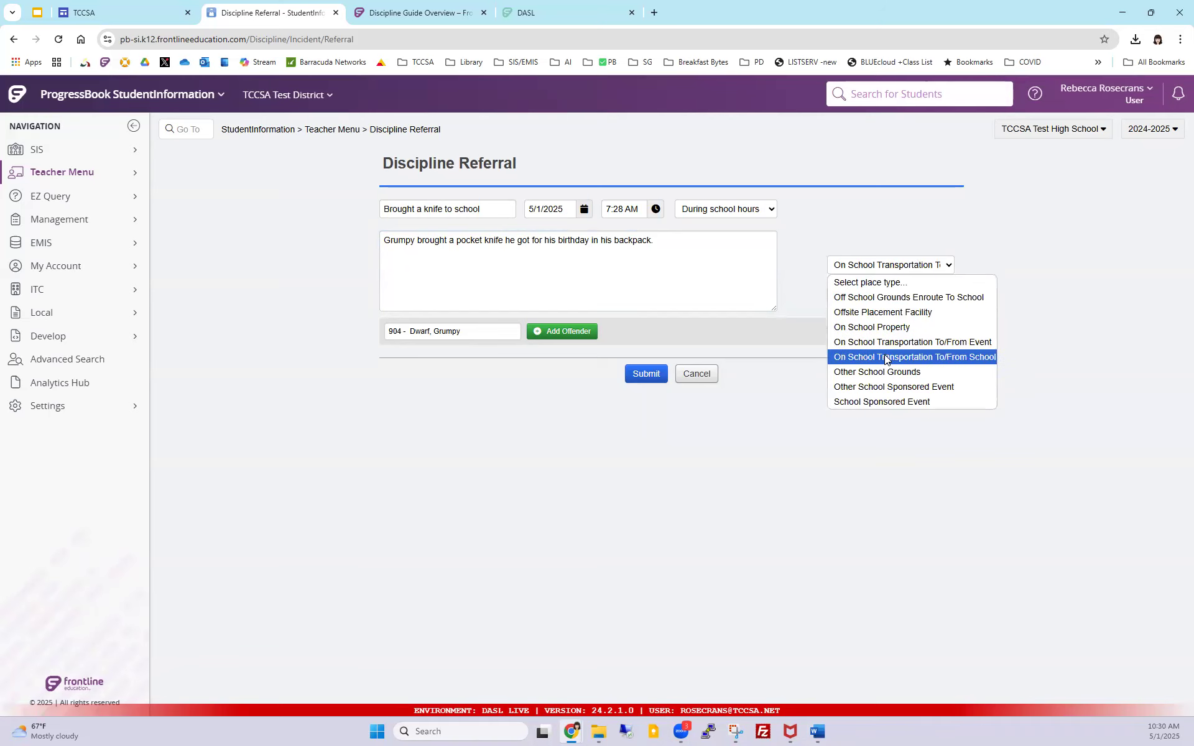
left_click(890, 356)
left_click(860, 297)
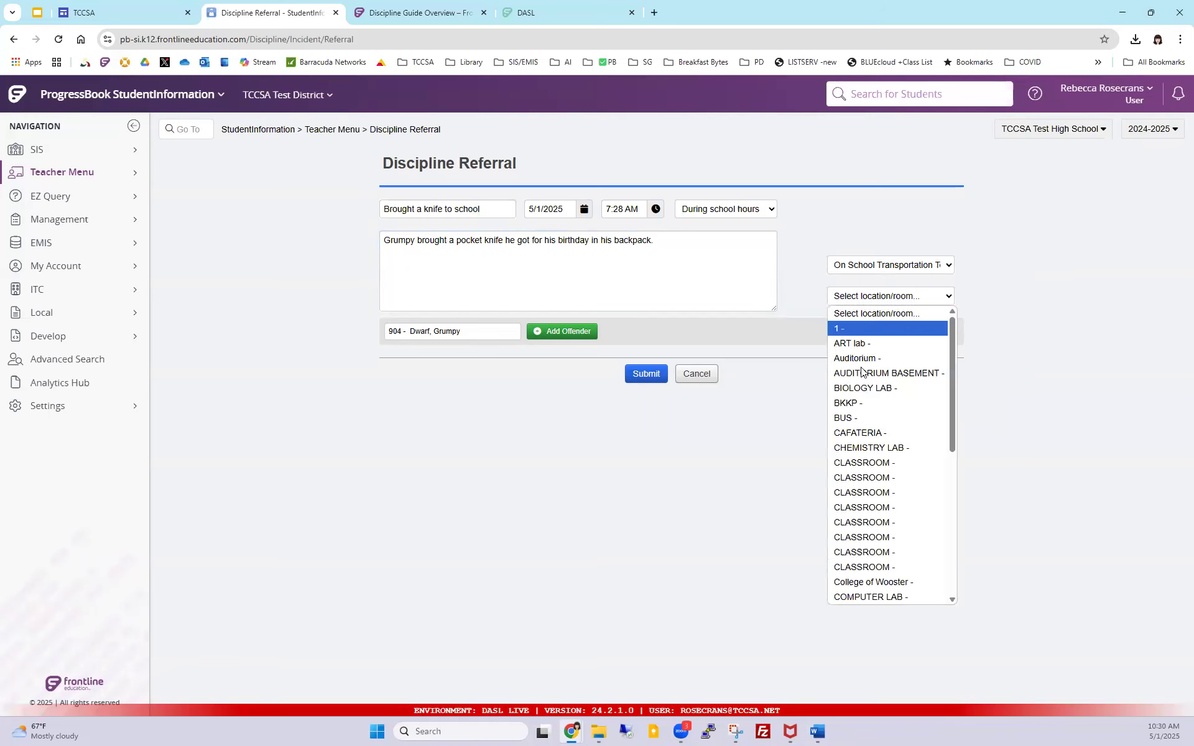
left_click(845, 417)
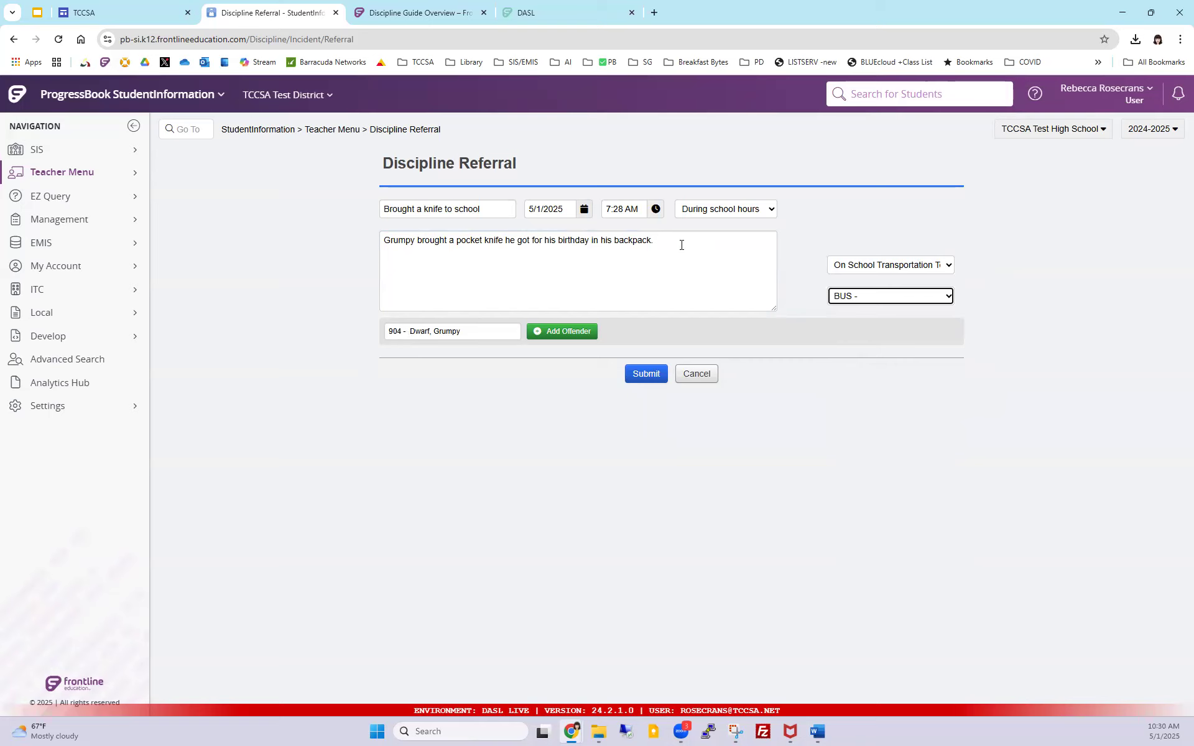
left_click(632, 380)
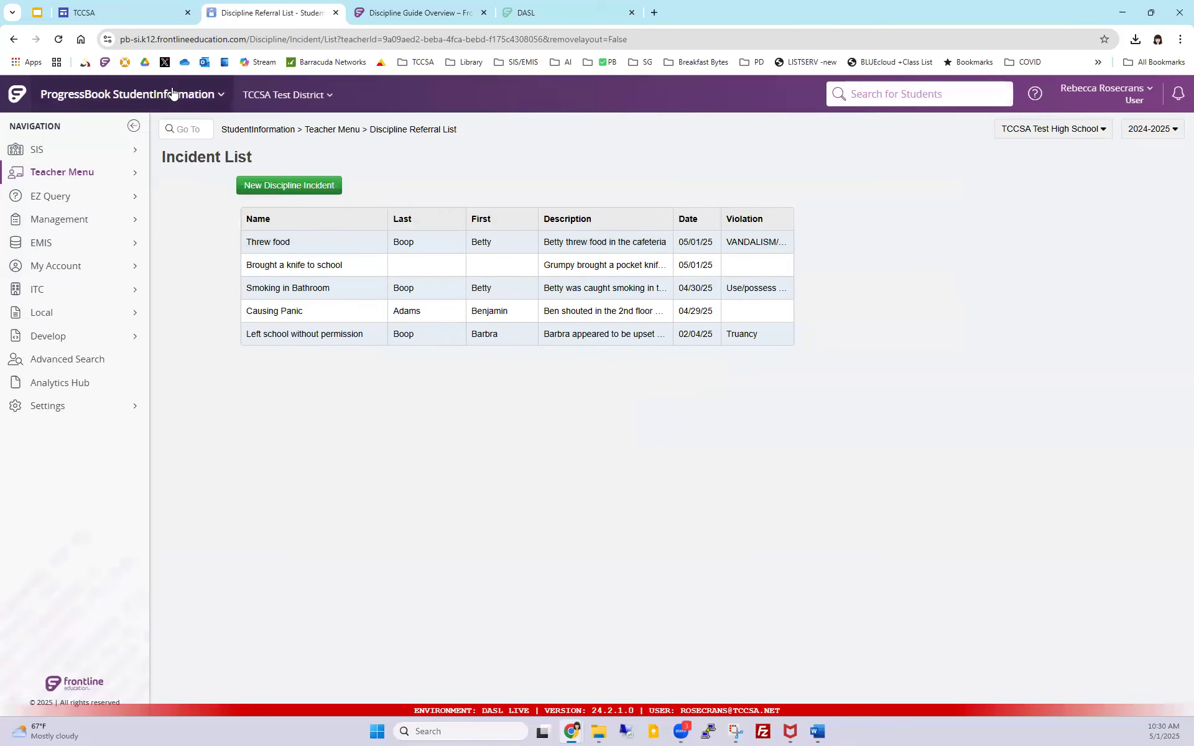
Step: Open ProgressBook GradeBook in a new browser tab from the list of solutions
left_click(127, 93)
right_click(142, 355)
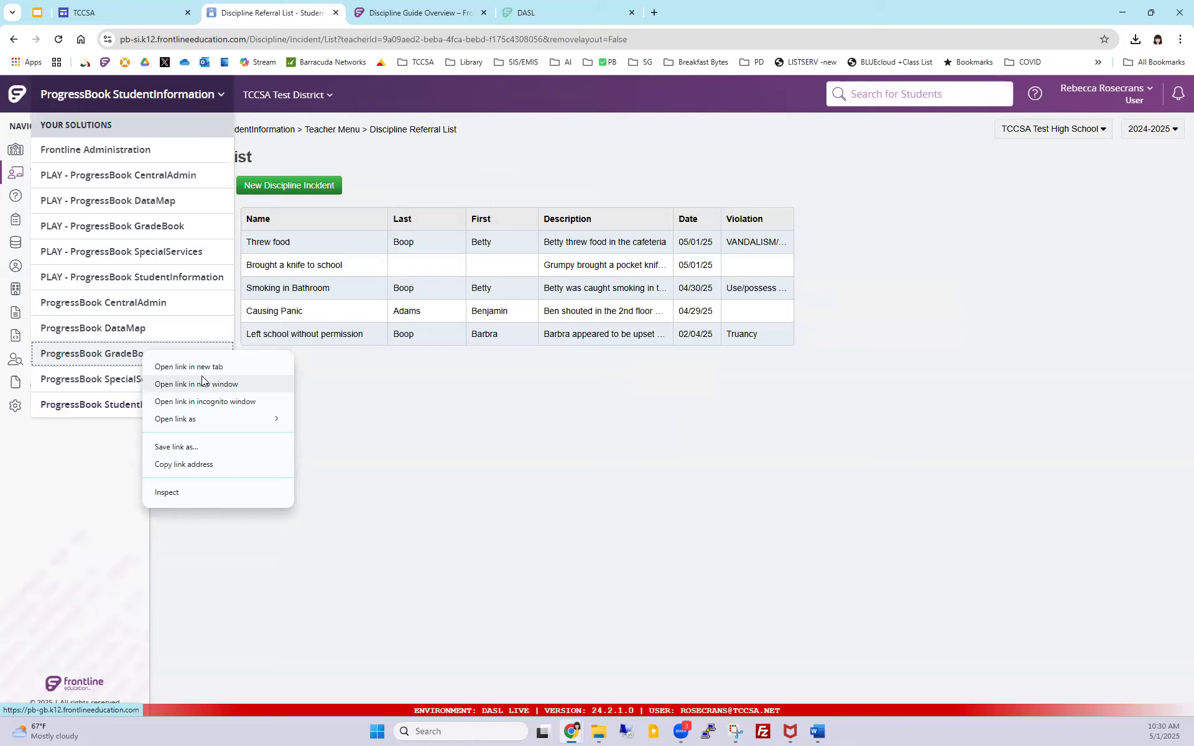
left_click(198, 367)
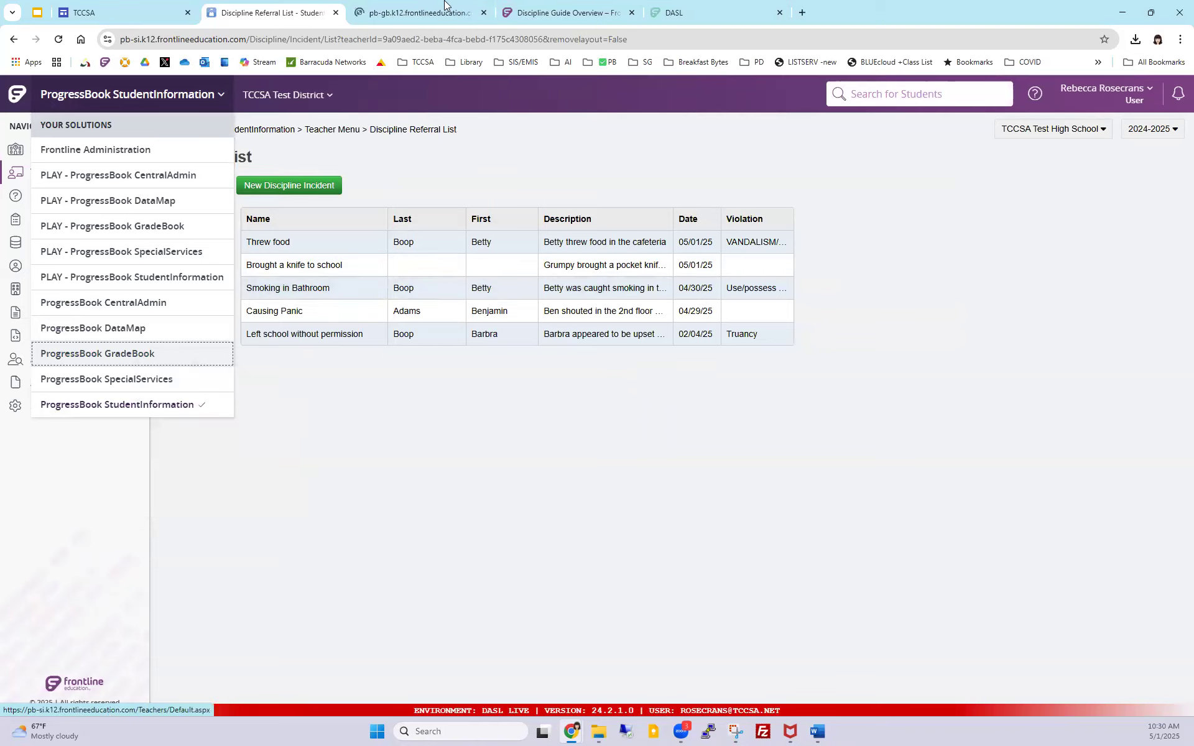
Step: Switch to GradeBook, list the staff of school UKHS, and save Help access for the second teacher-role entry in the list
left_click(405, 12)
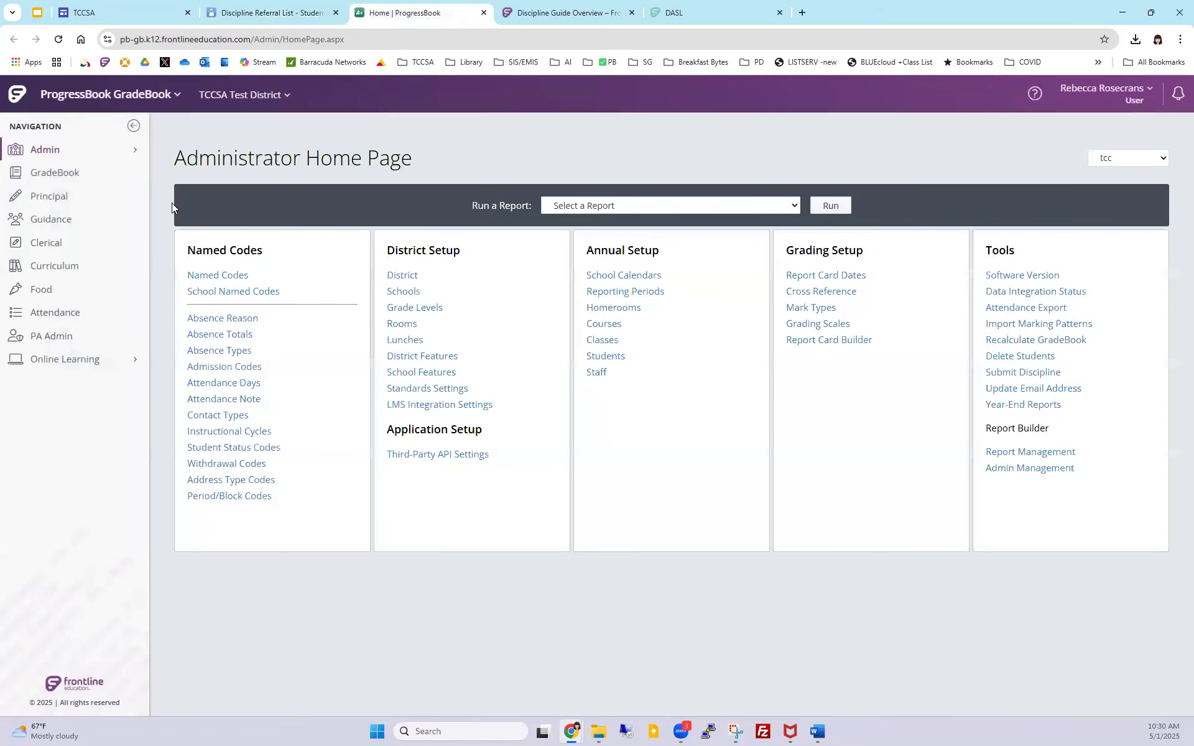
left_click(597, 372)
left_click(653, 191)
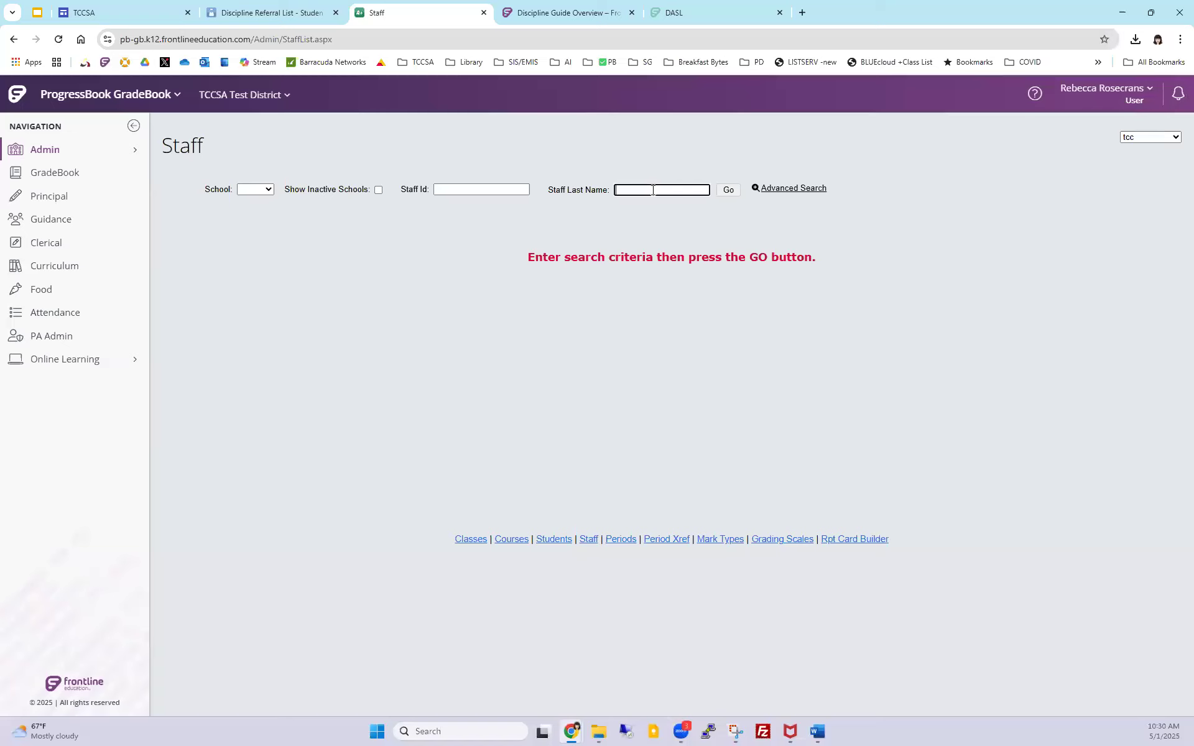
left_click(255, 189)
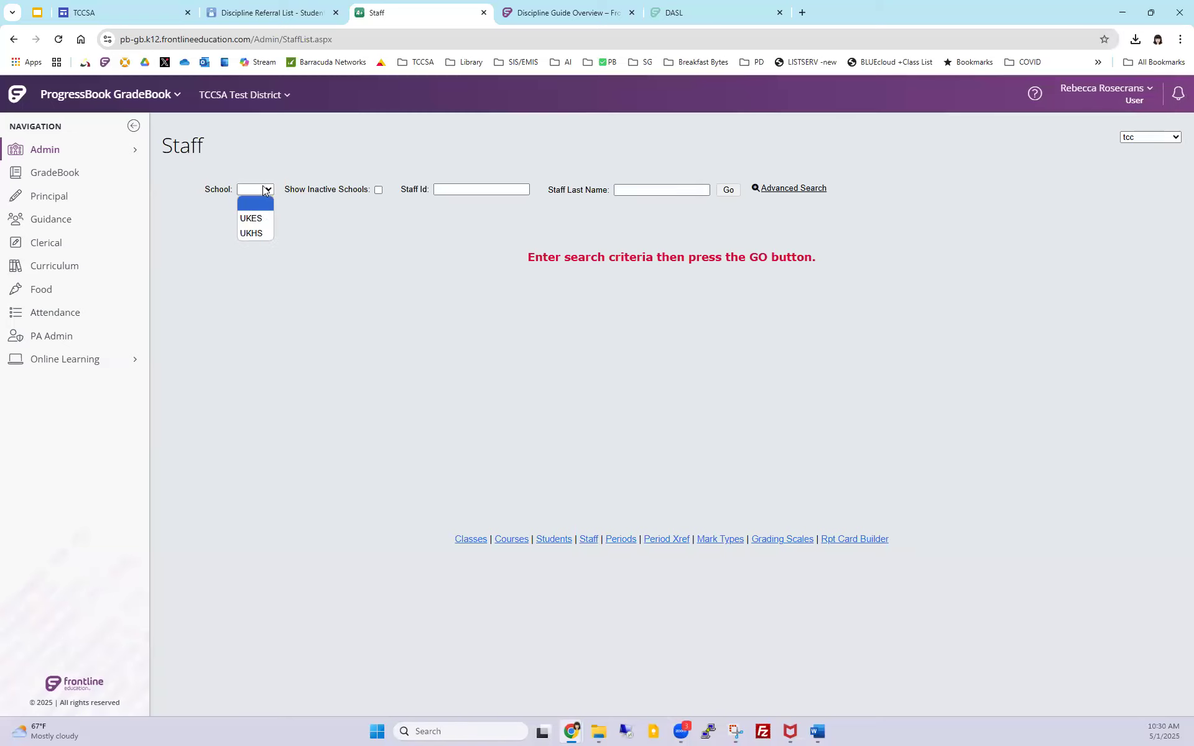
left_click(258, 219)
left_click(728, 190)
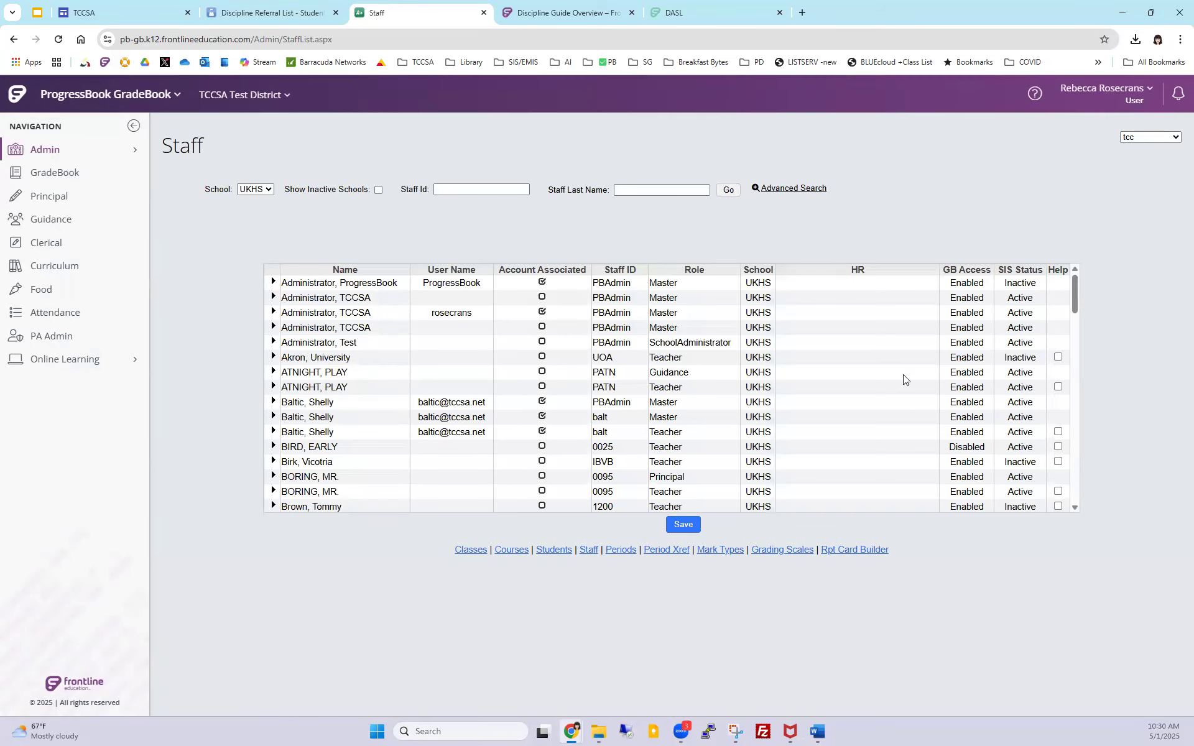
left_click(1057, 387)
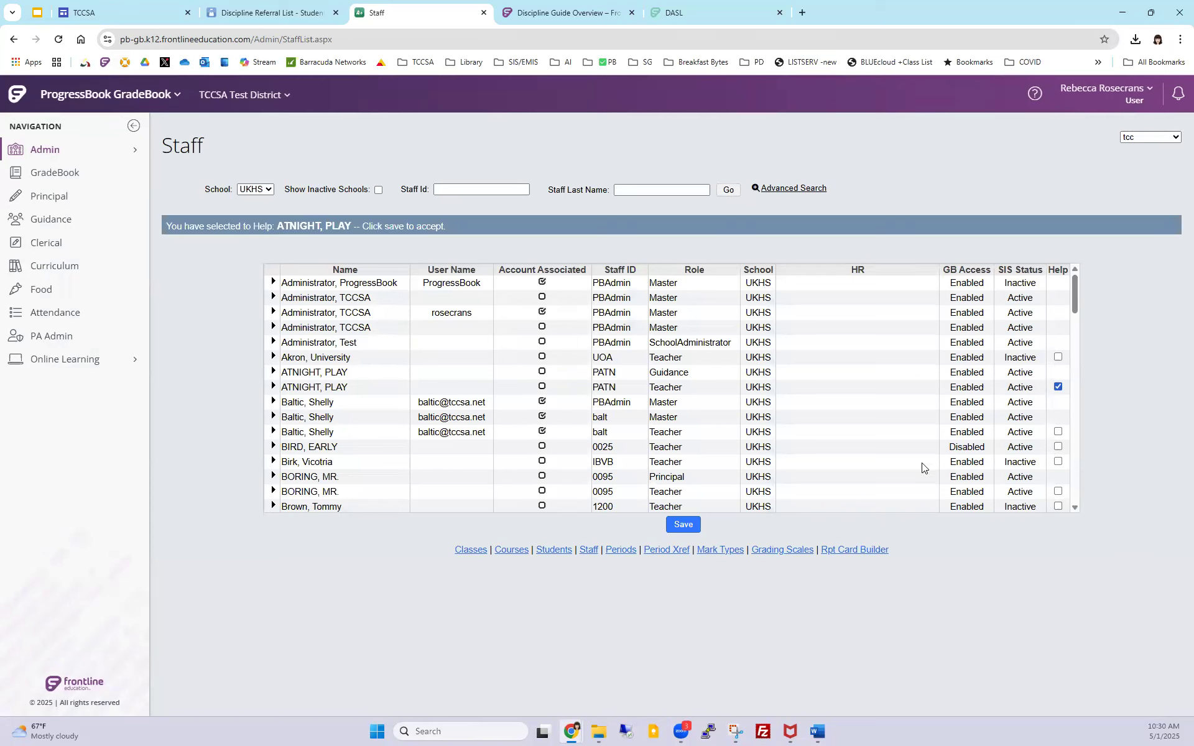
left_click(694, 527)
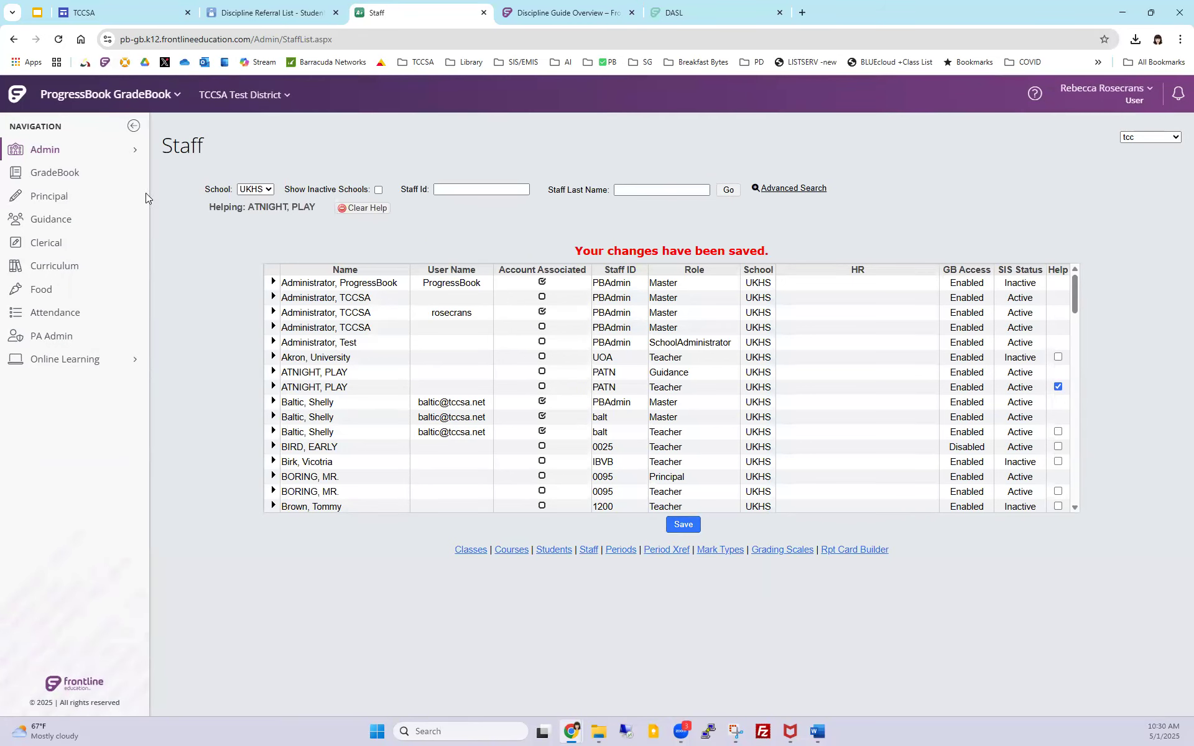
Step: Start a new discipline incident from the teacher's Submit Discipline page
left_click(81, 178)
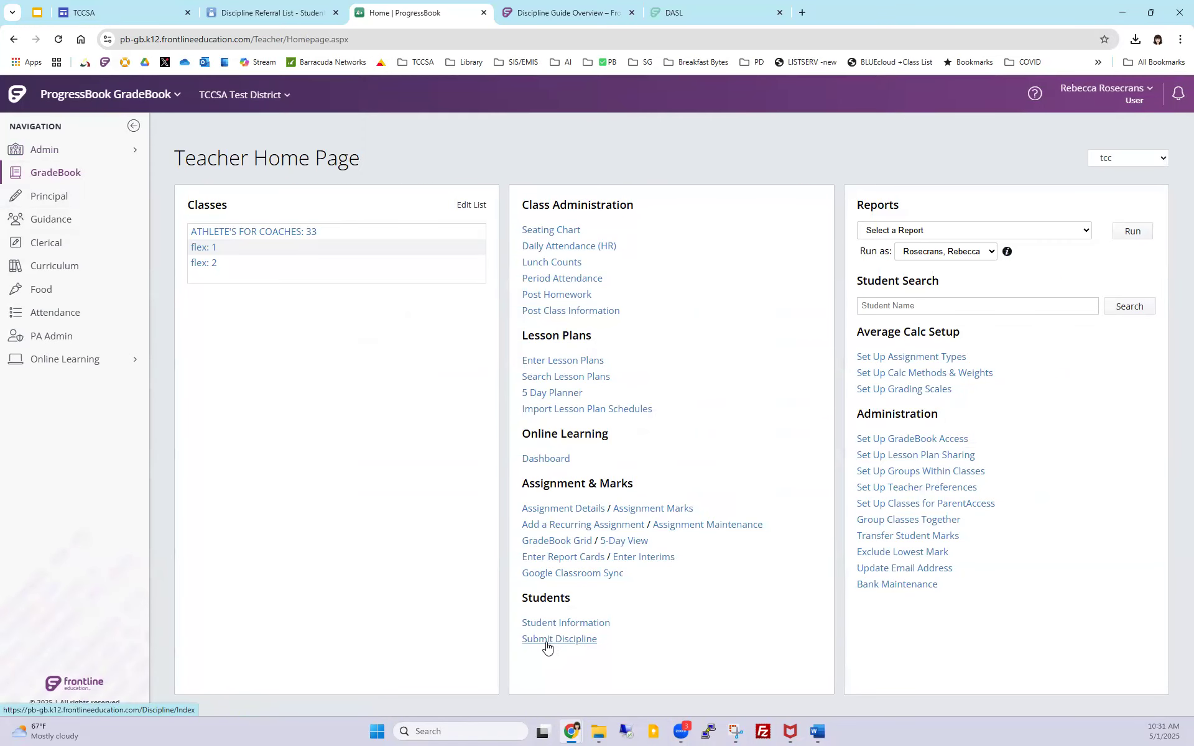
left_click(571, 644)
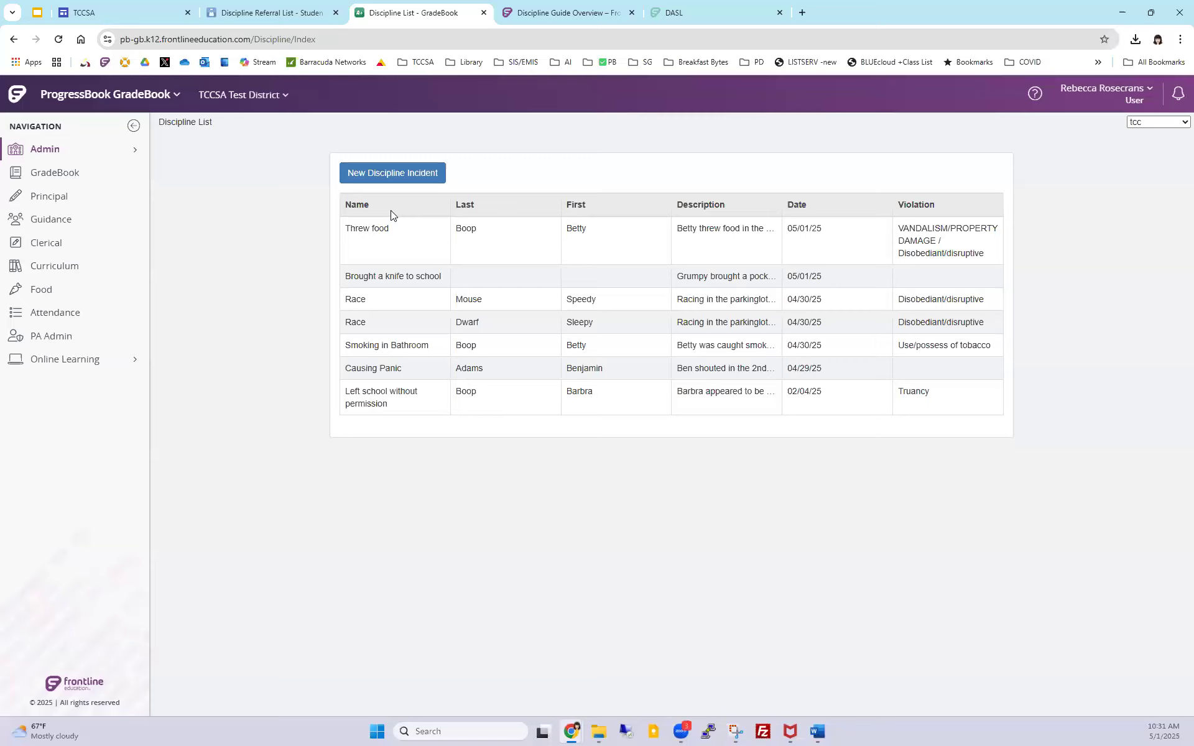
left_click(382, 173)
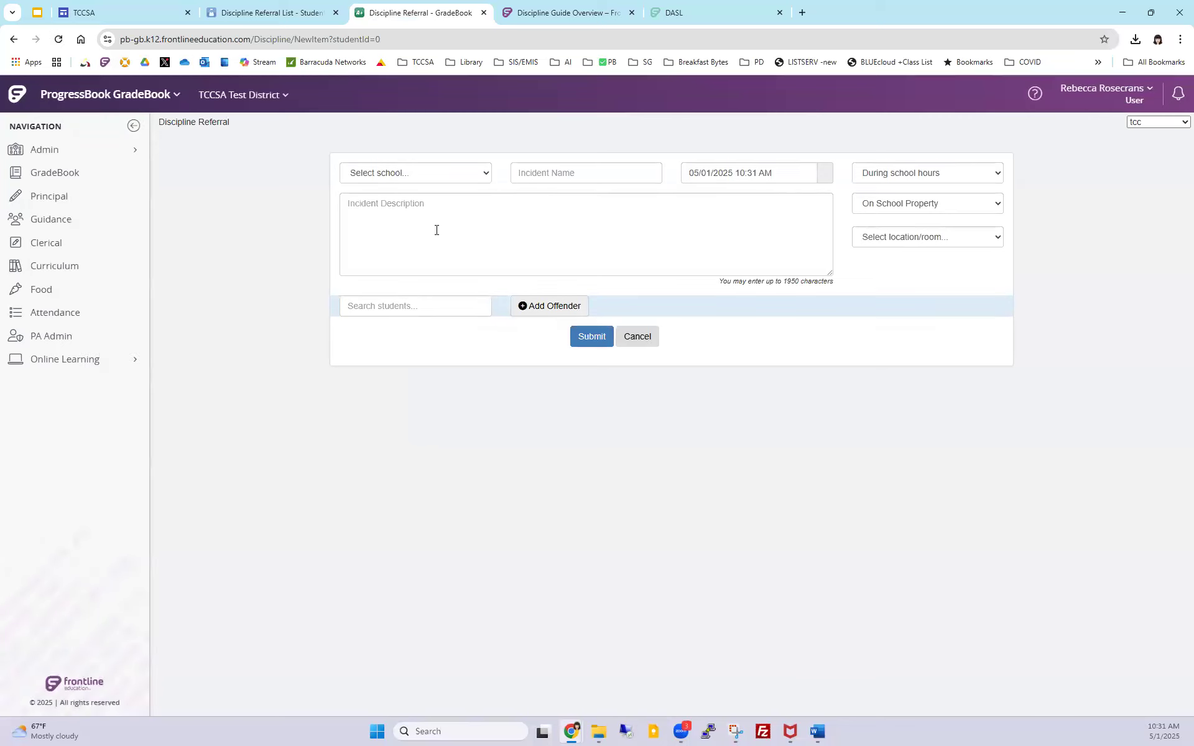
Step: Examine the school and location/room choices on the blank discipline referral form without selecting any
left_click(484, 177)
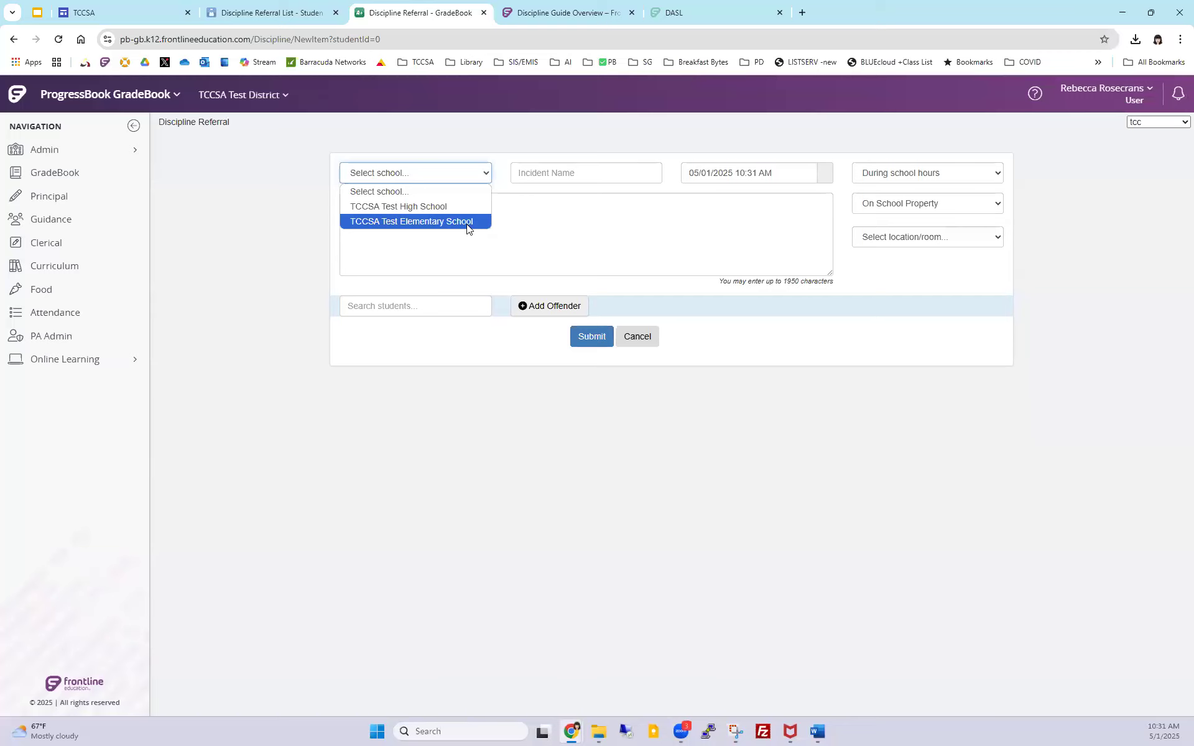
left_click(557, 218)
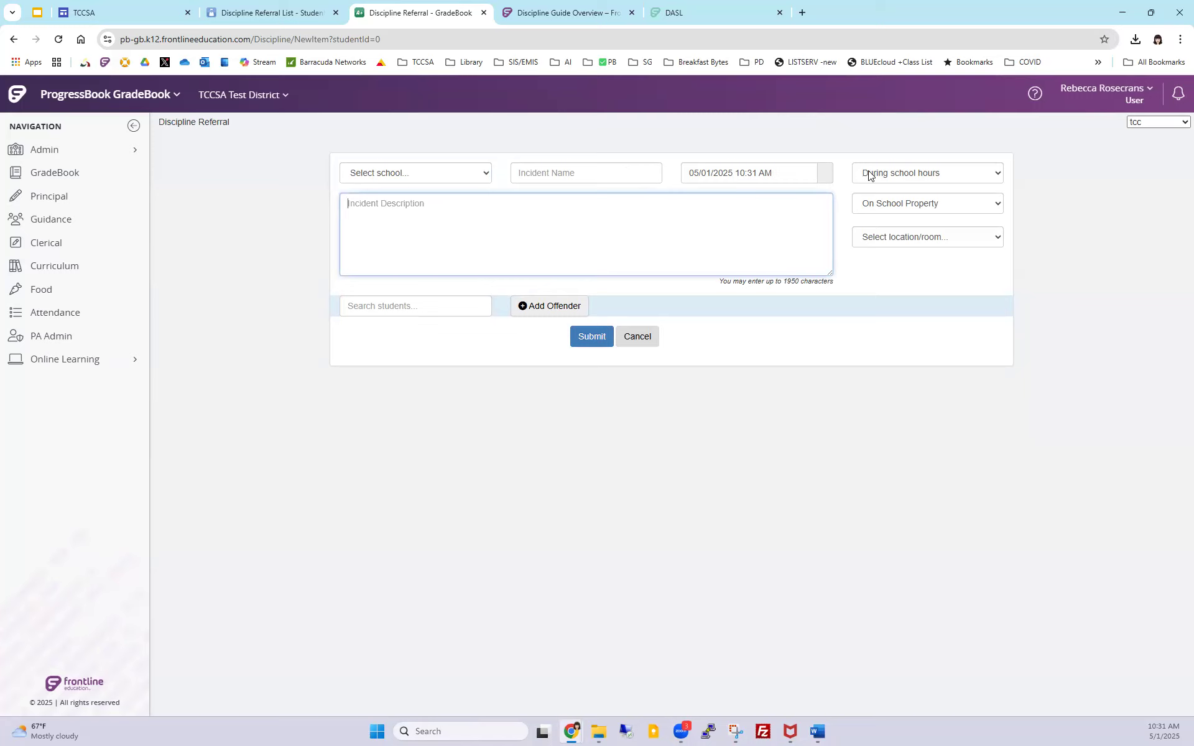
left_click(872, 239)
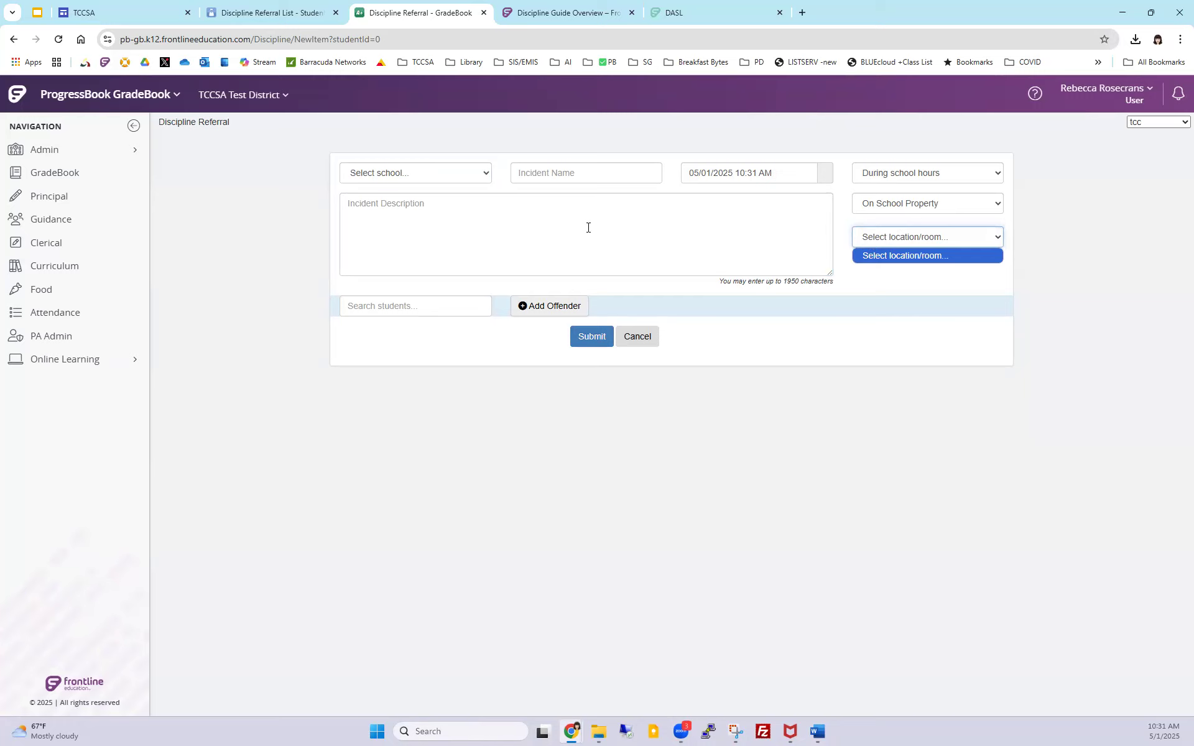
left_click(496, 224)
left_click(497, 224)
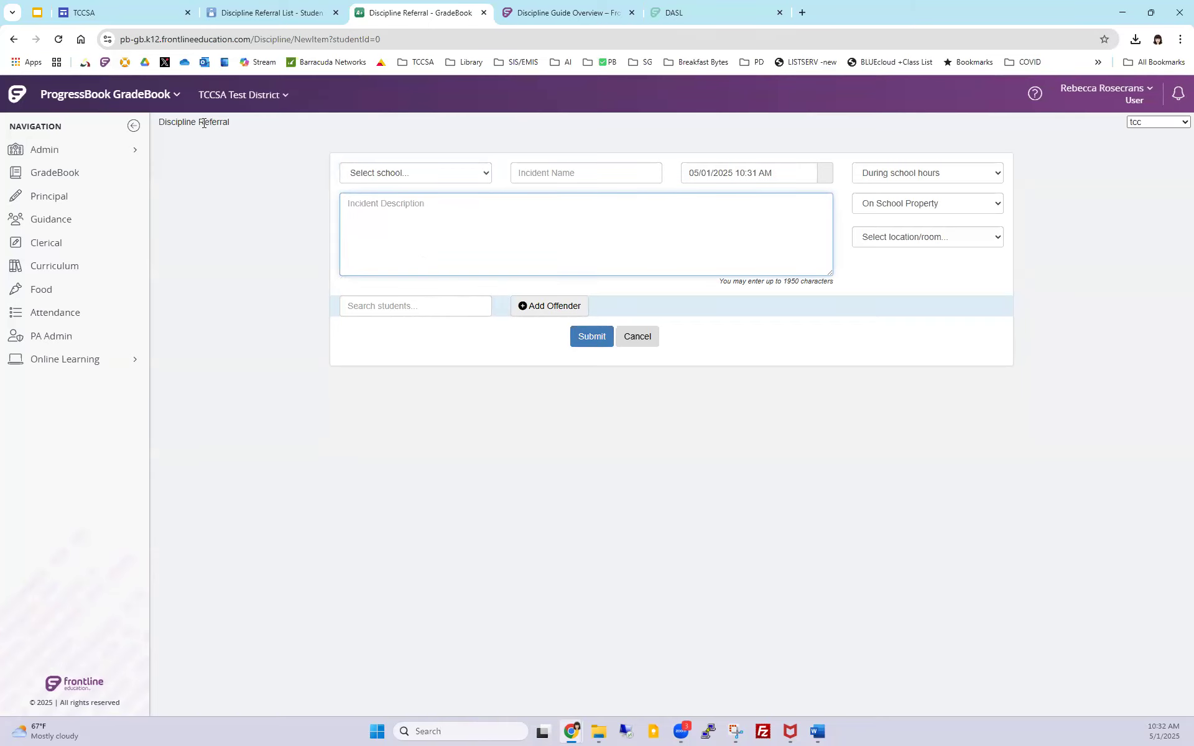
left_click(141, 98)
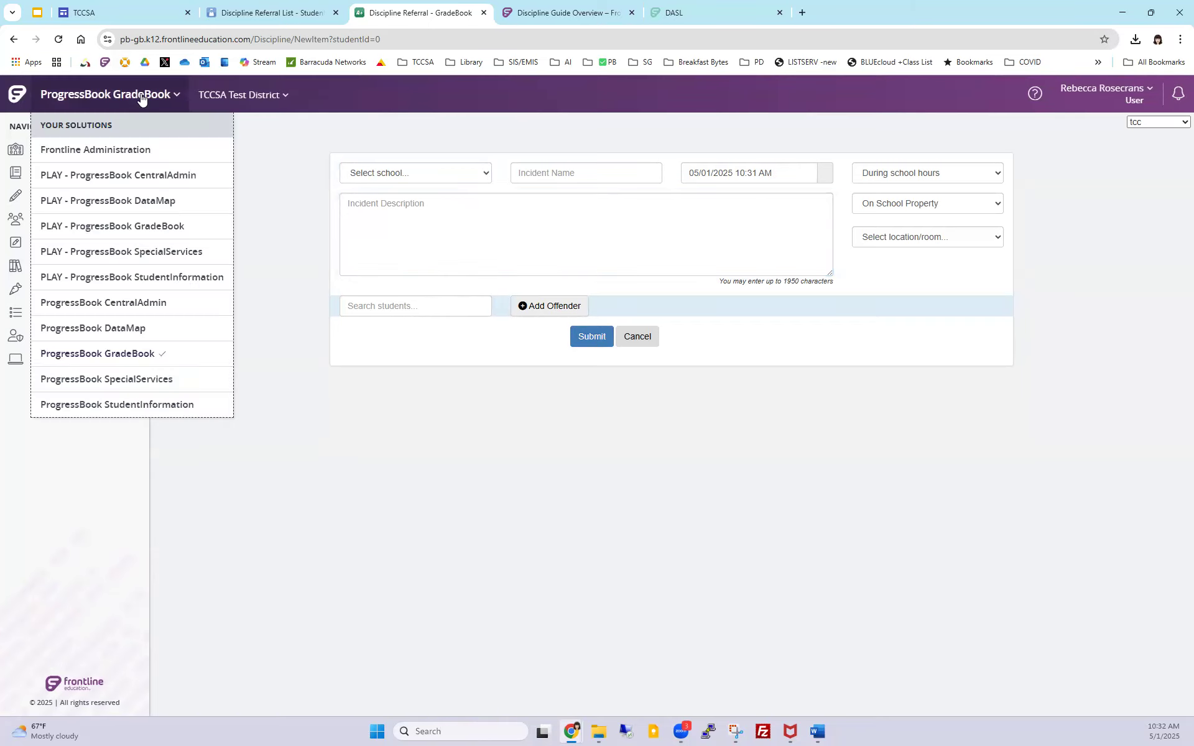
right_click(160, 201)
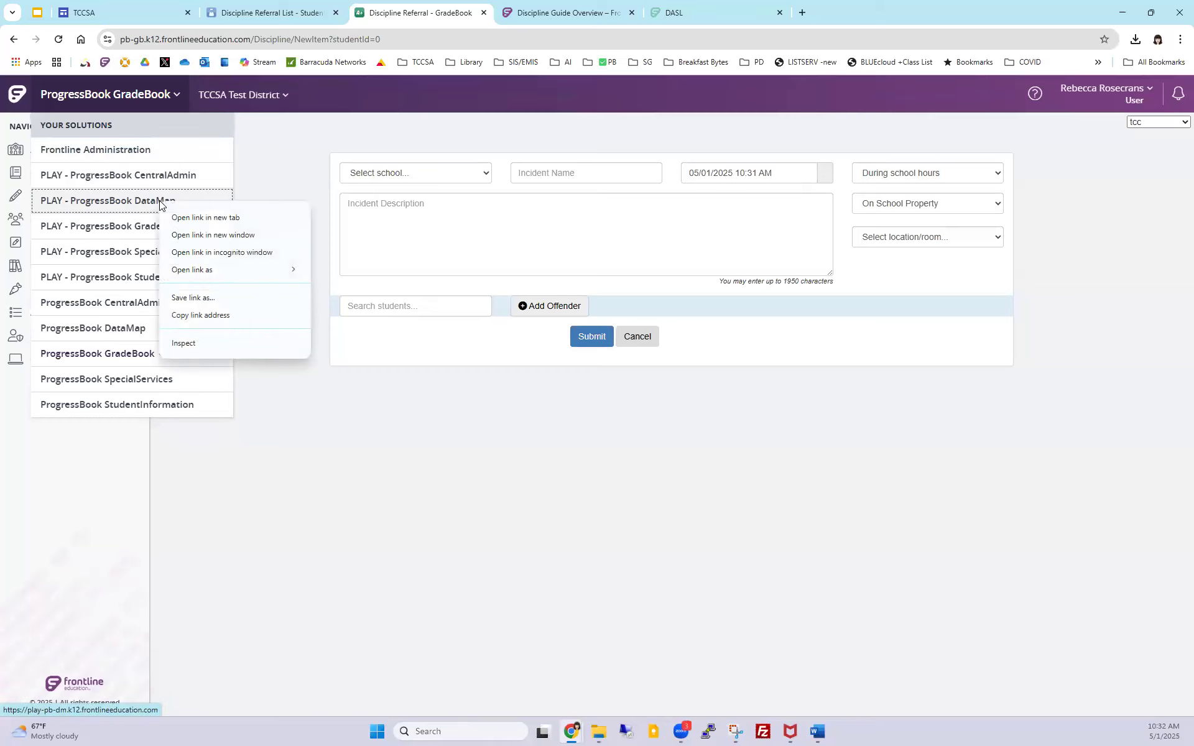
left_click(180, 236)
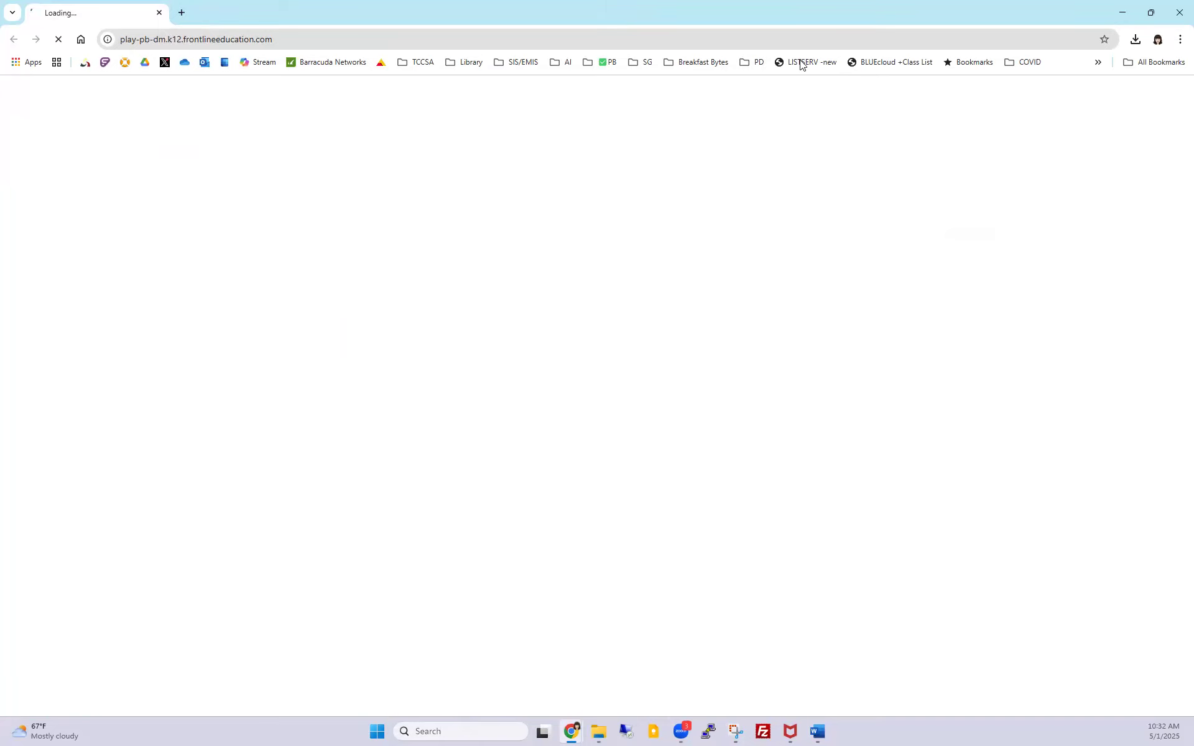
left_click(1177, 15)
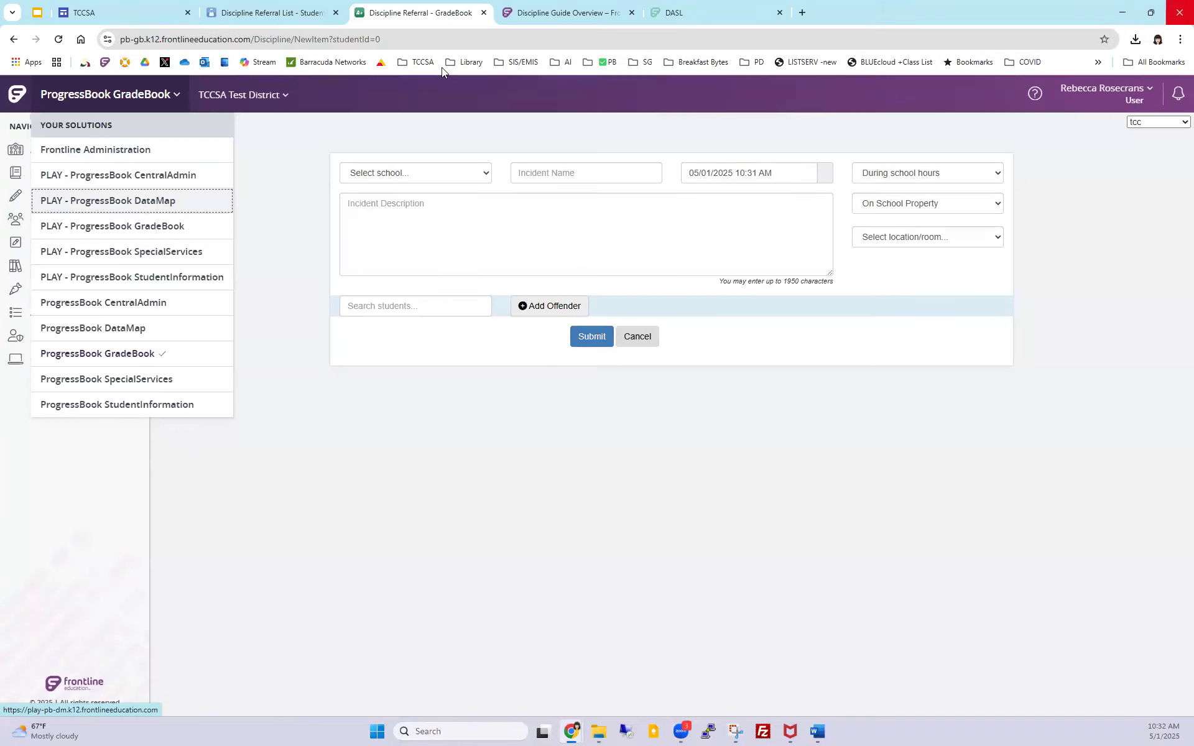
Step: Open ProgressBook DataMap in a new browser tab from the list of solutions and switch to it
right_click(144, 328)
left_click(165, 344)
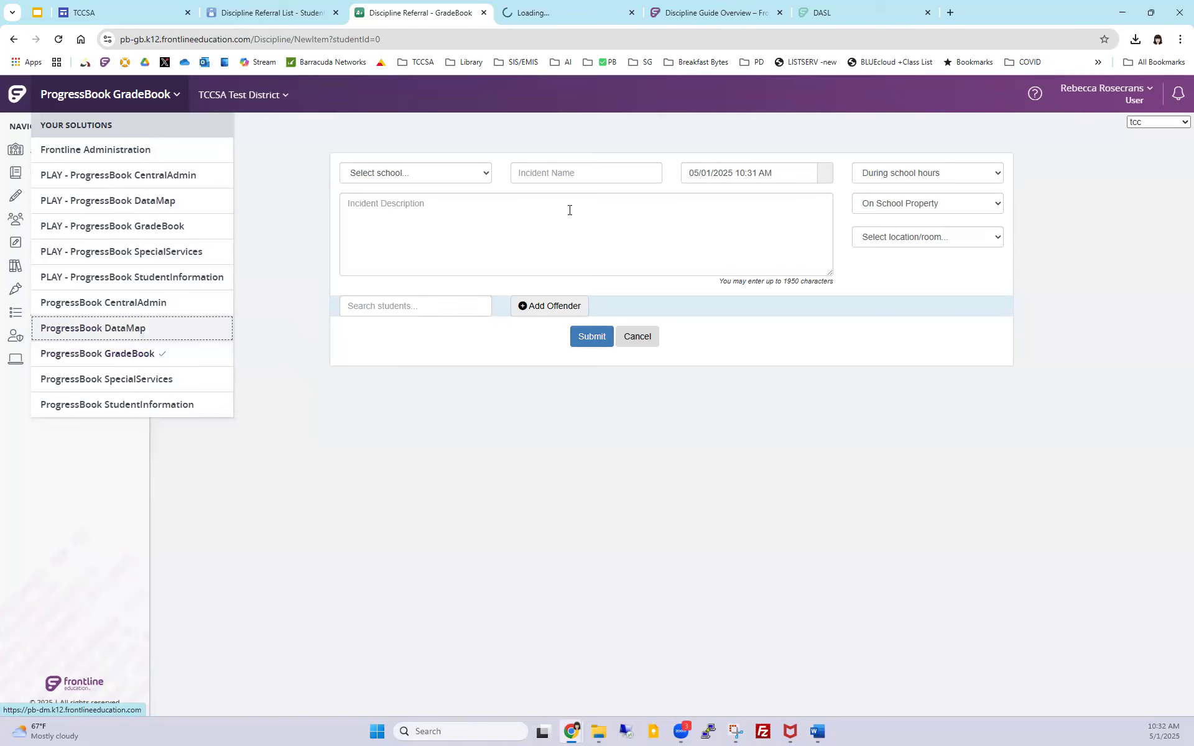
left_click(573, 13)
Step: Search the DataMap students by the student's last name
left_click(238, 200)
type("p")
type("boo")
type("p")
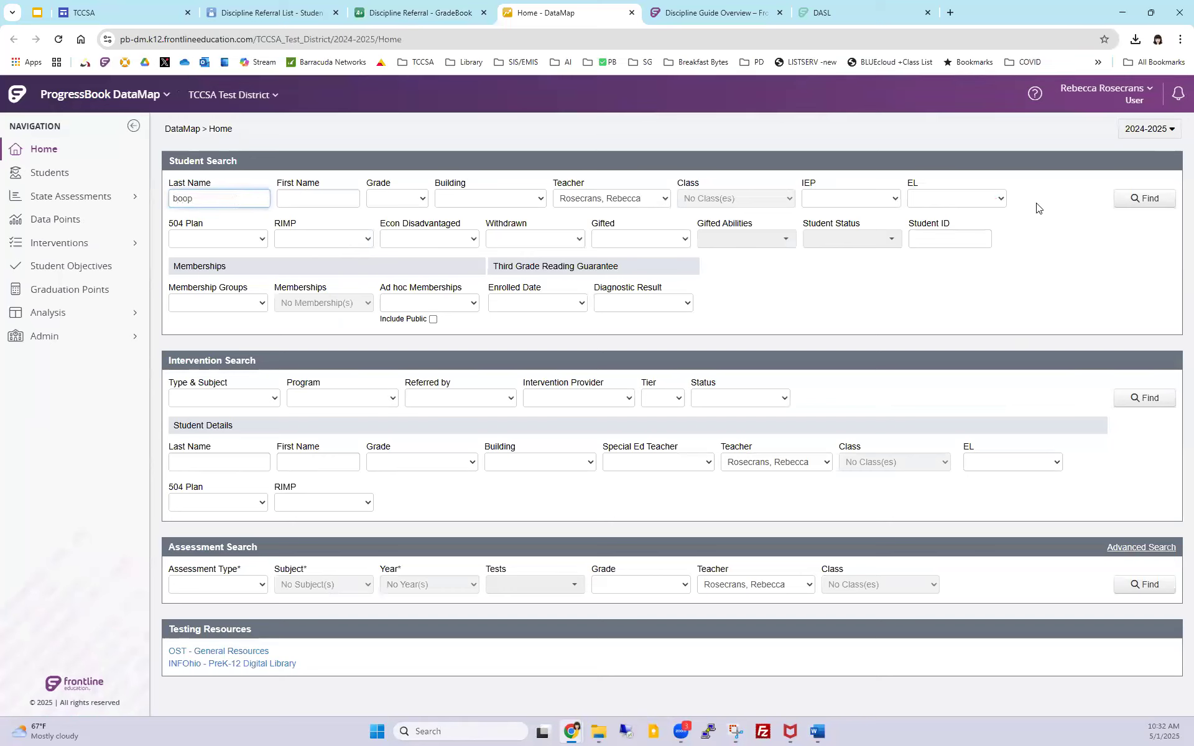
left_click(1137, 199)
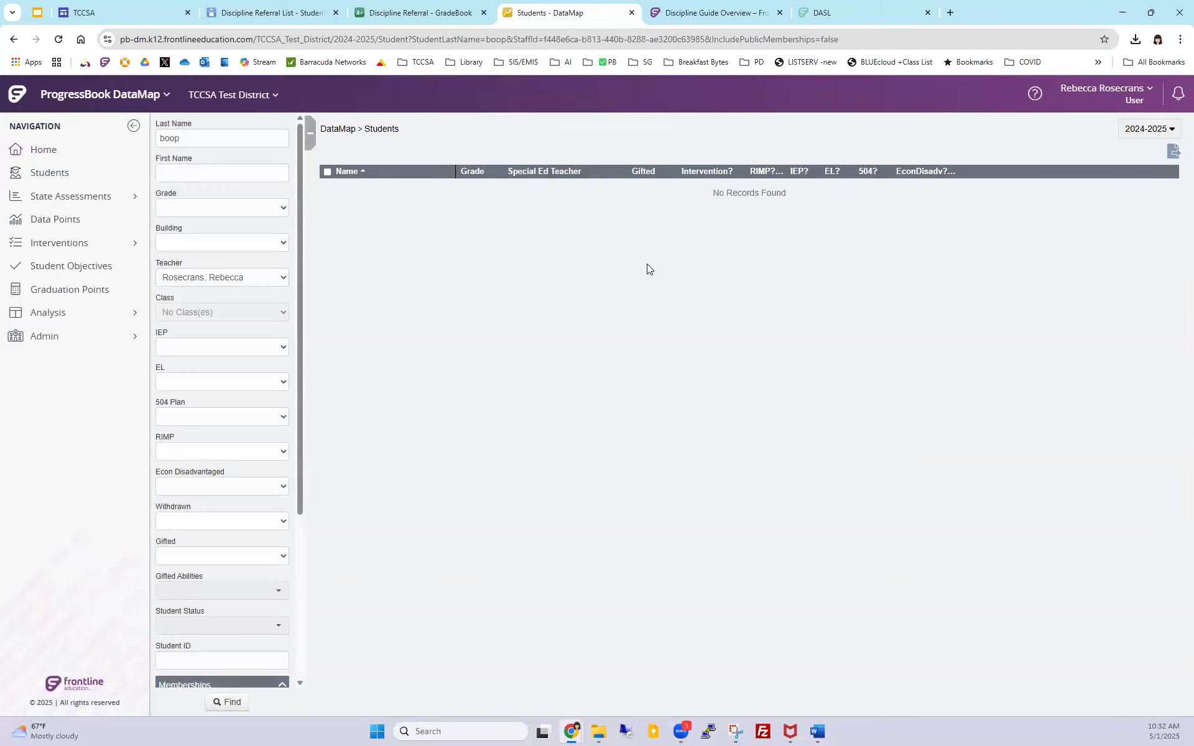
Step: Clear the teacher filter and run the student search again
left_click(284, 278)
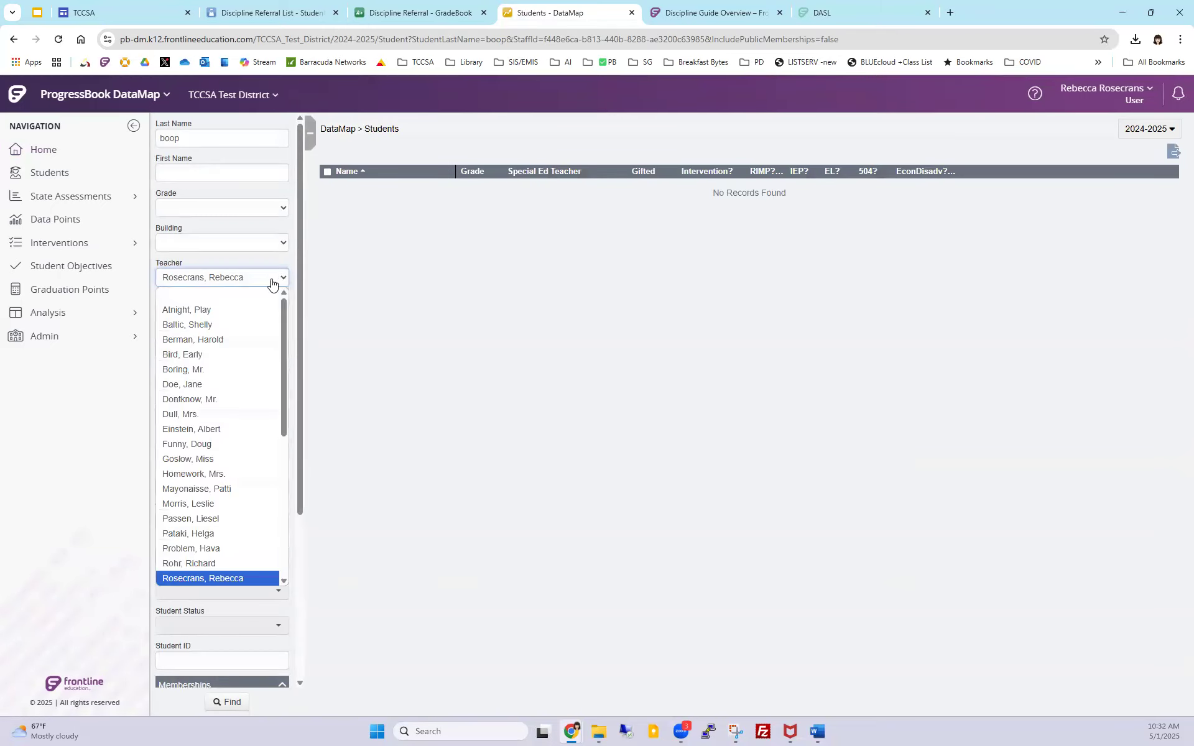
left_click(239, 293)
scroll(299, 275, "down", 4)
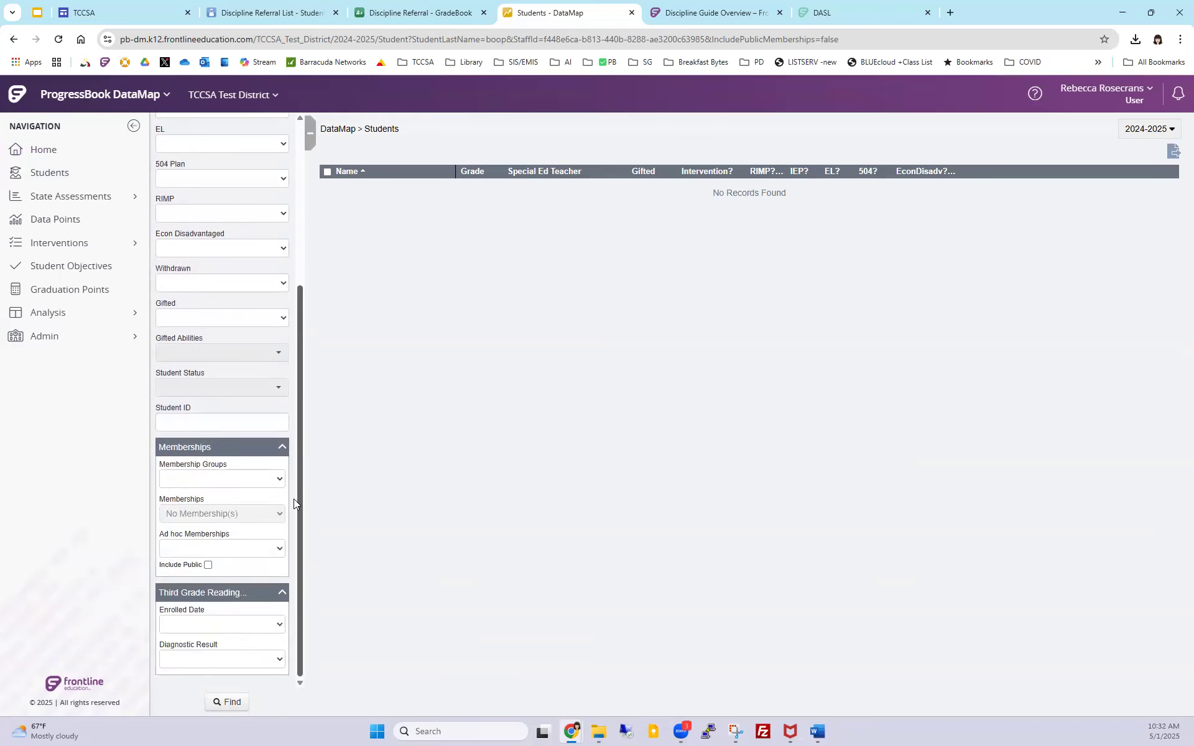
left_click(222, 702)
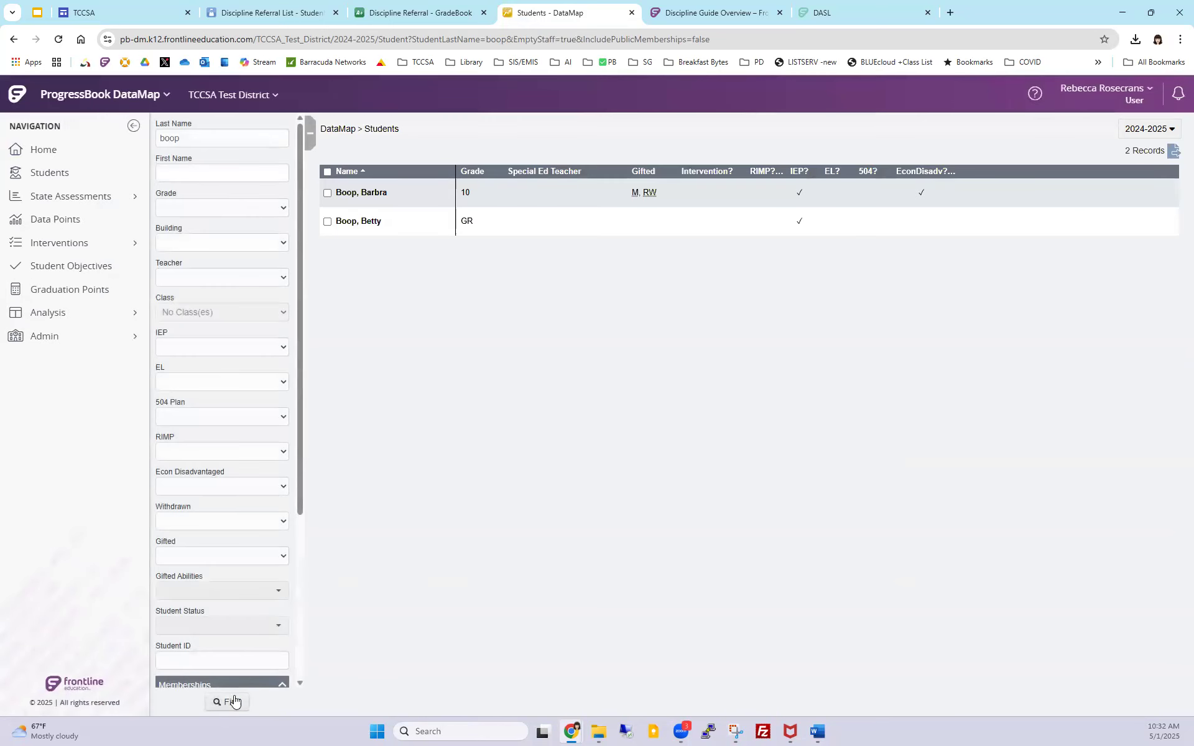
Step: Open the second matching student's roadmap, review the disciplinary actions under Discipline Incidents, and close DataMap
left_click(366, 223)
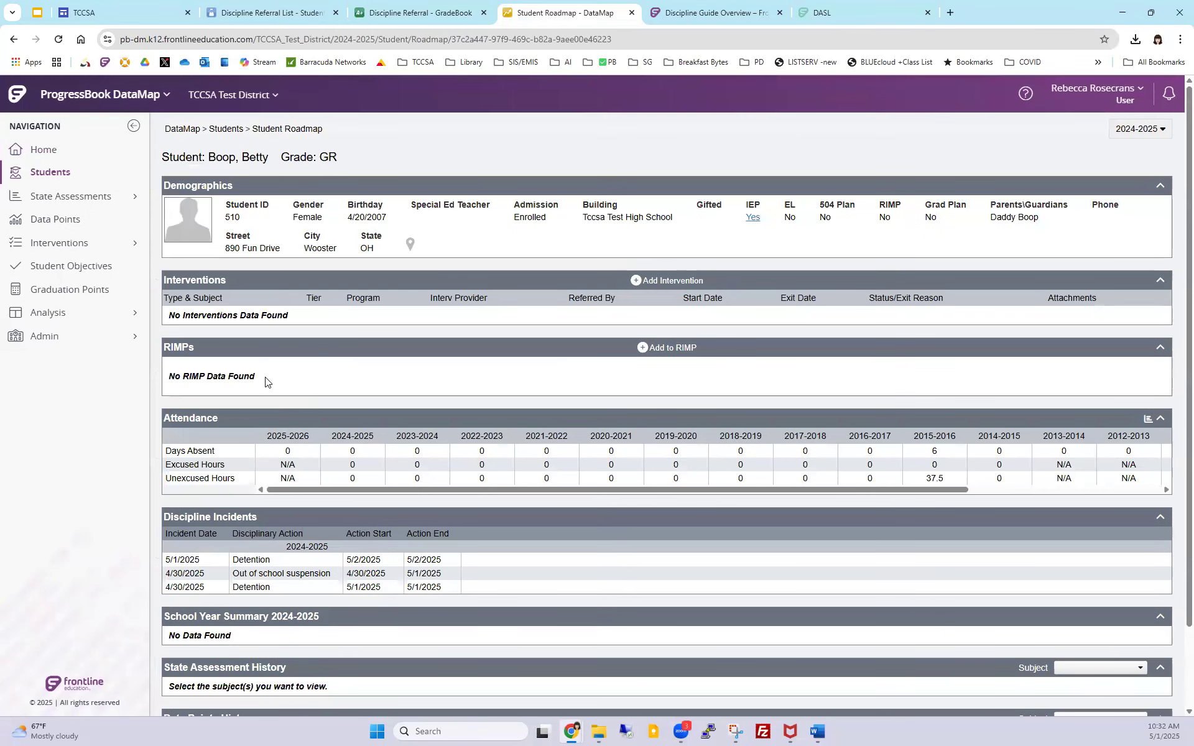
scroll(252, 497, "down", 1)
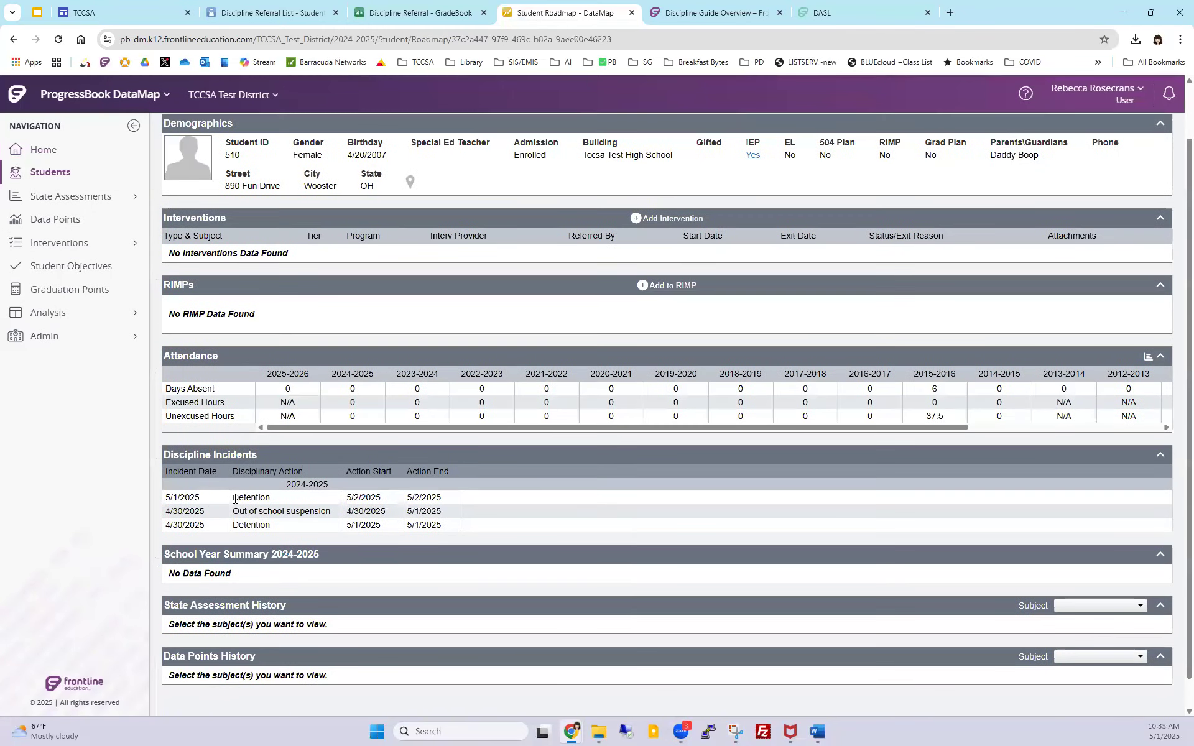
double_click(301, 471)
left_click_drag(234, 499, 274, 504)
left_click(631, 13)
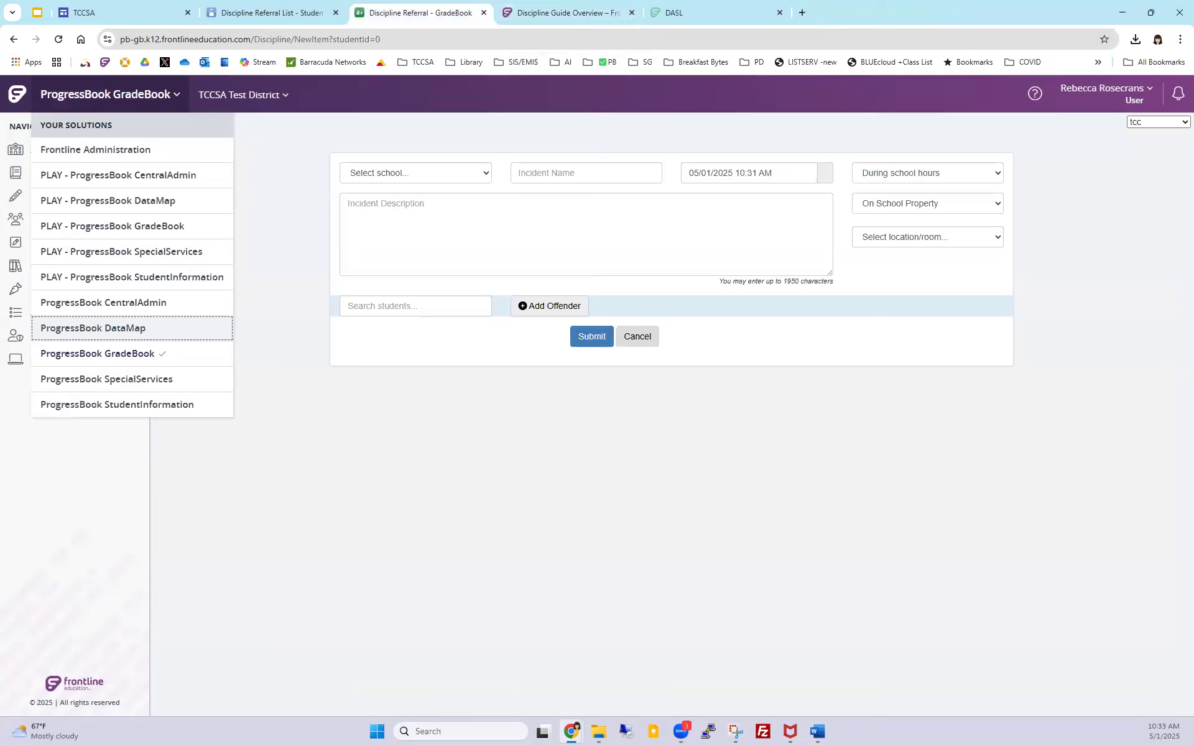
left_click(598, 732)
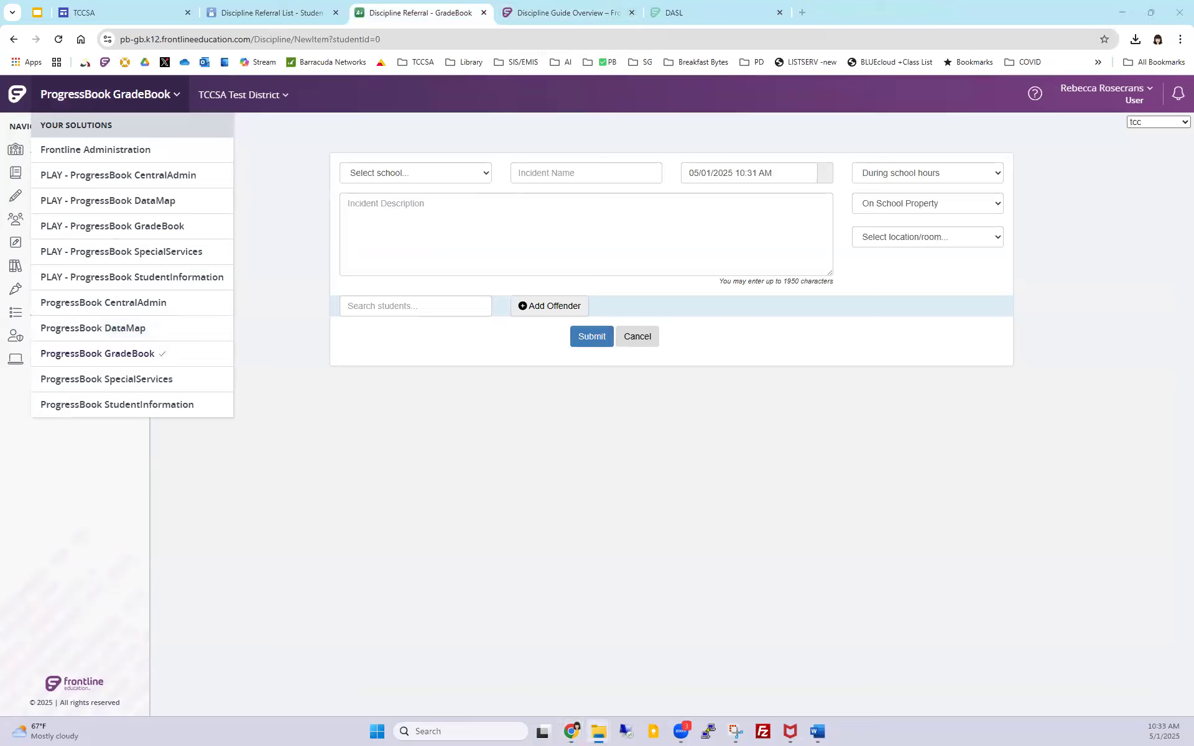
key("alt+Tab")
key("alt+Tab")
Step: Close GradeBook and return to the discipline referral list in StudentInformation
left_click(290, 381)
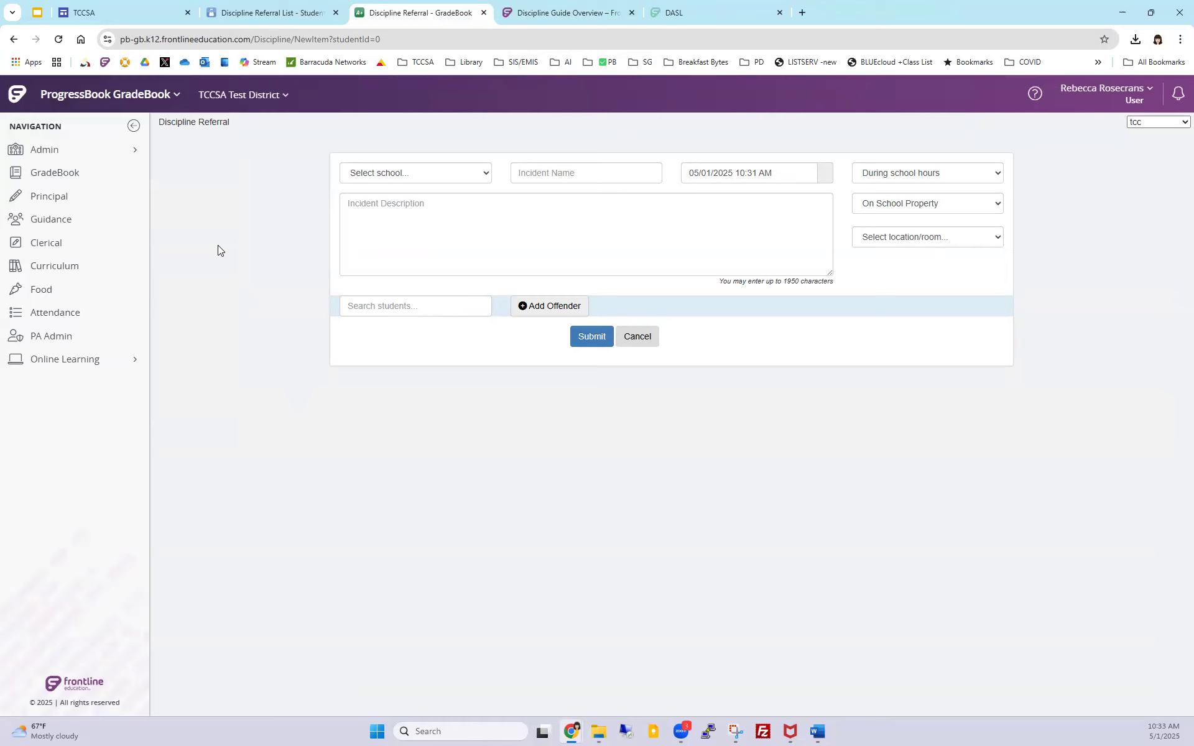
left_click(84, 154)
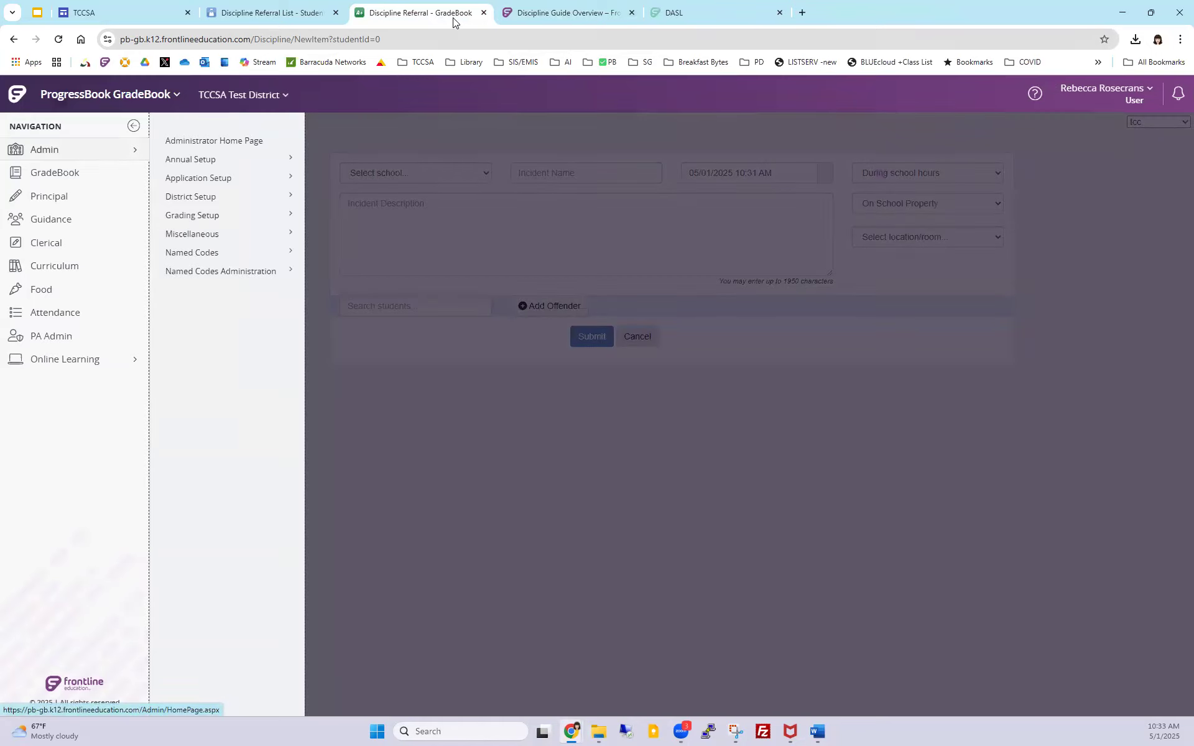
left_click(484, 12)
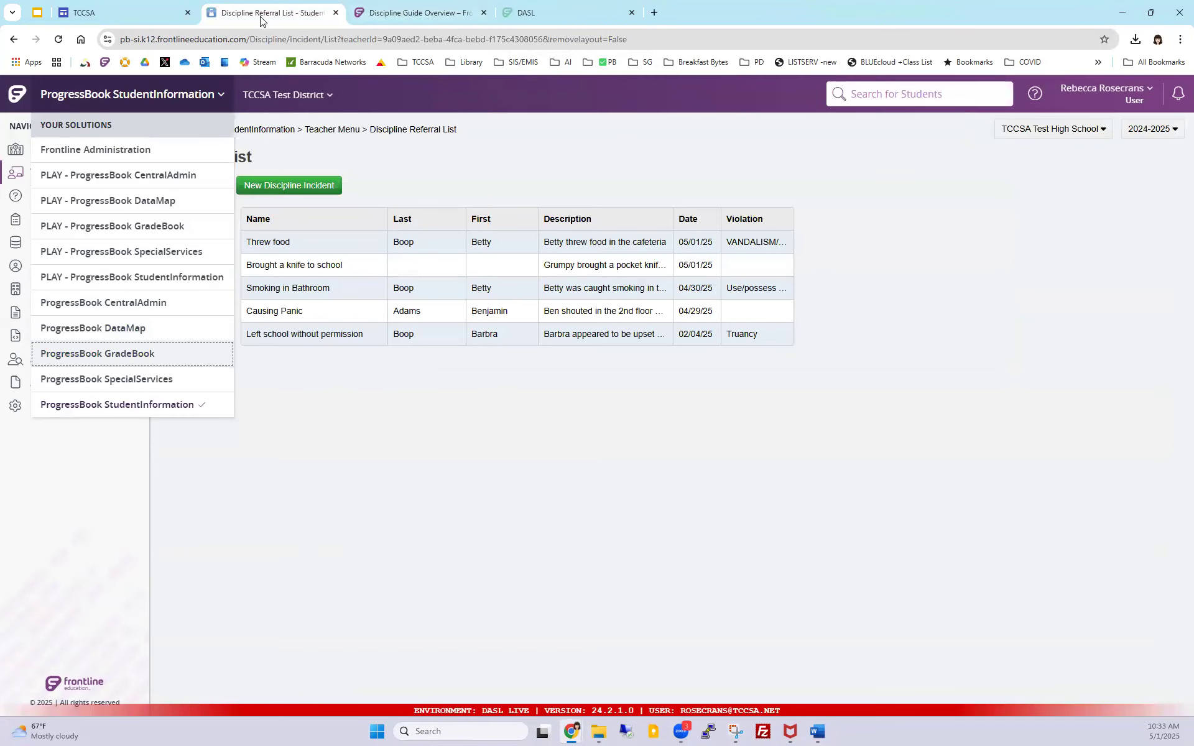